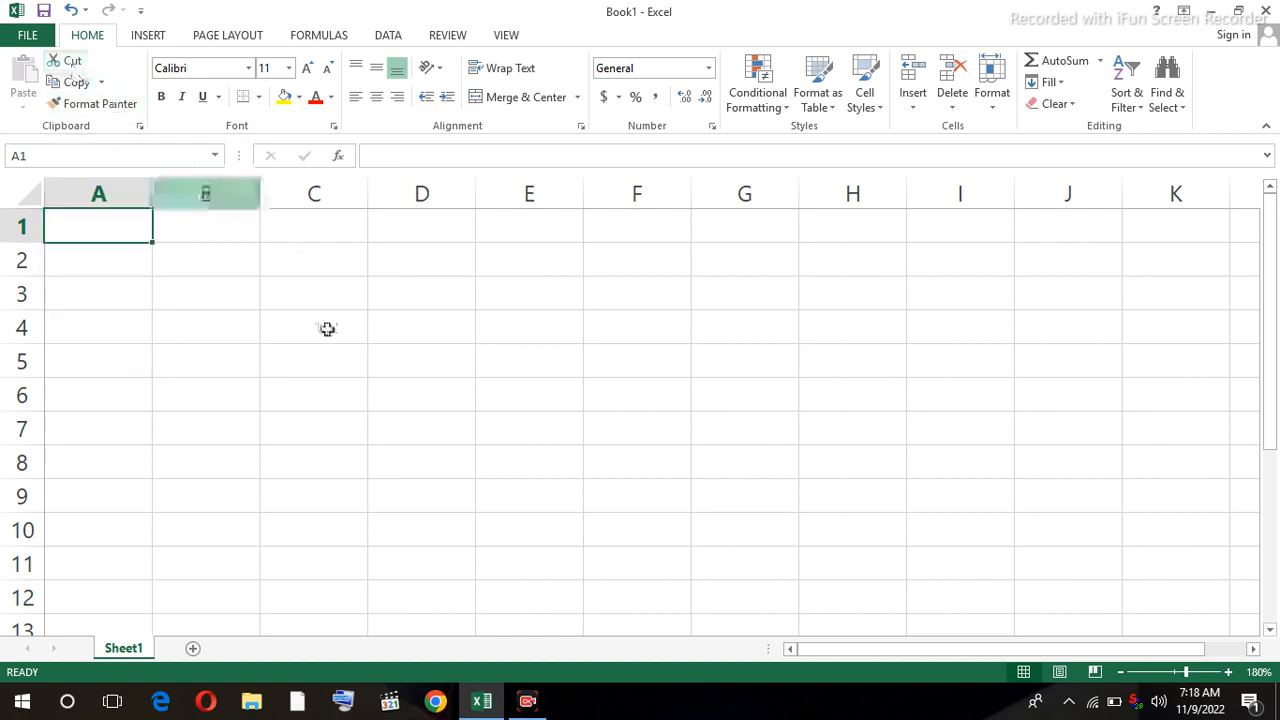
# Enter 1 and 2 in C1 and C2, and extend the series down to 10 in C10.
pyautogui.click(296, 233)
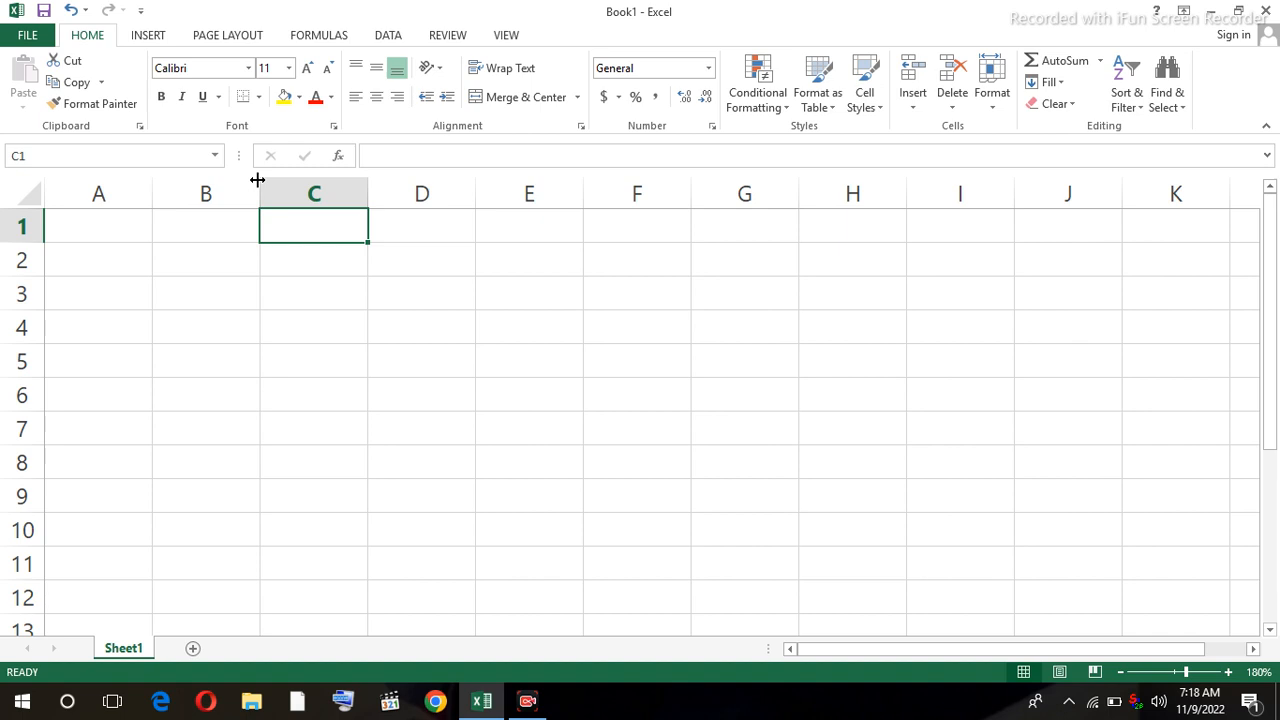
pyautogui.write('1')
pyautogui.press('Return')
pyautogui.write('2')
pyautogui.press('Return')
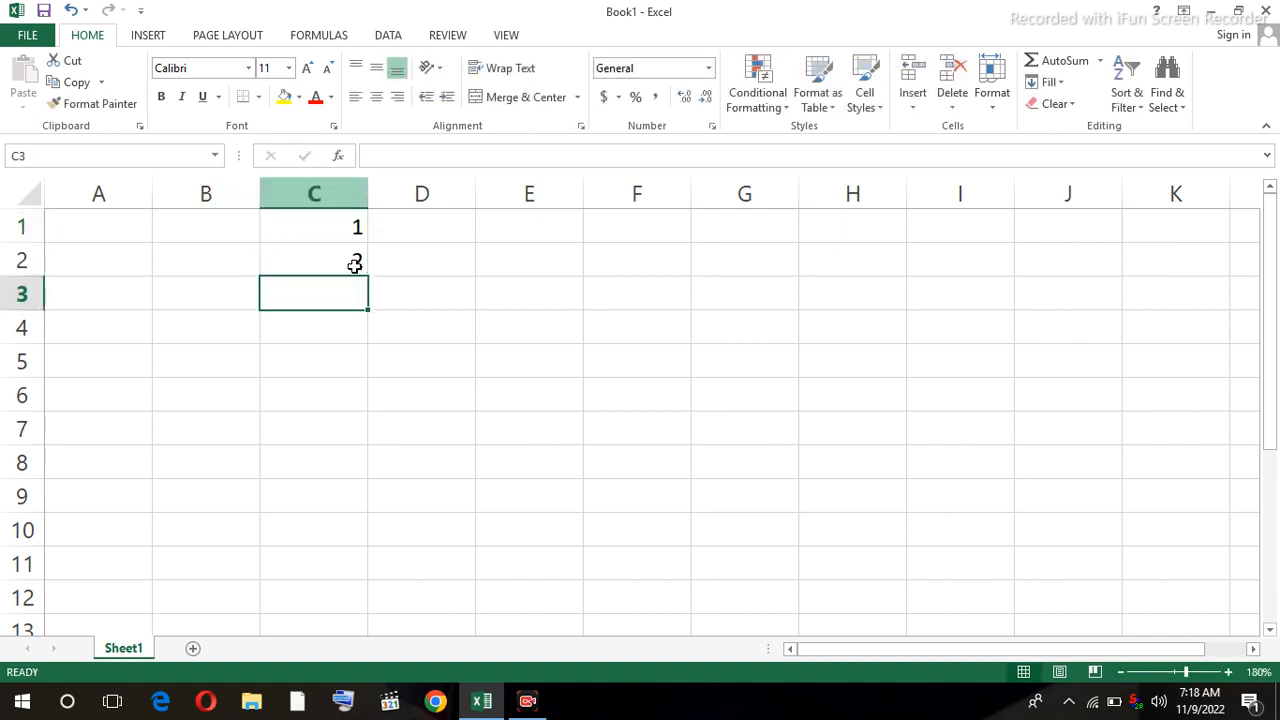
pyautogui.moveTo(345, 226); pyautogui.dragTo(351, 546)
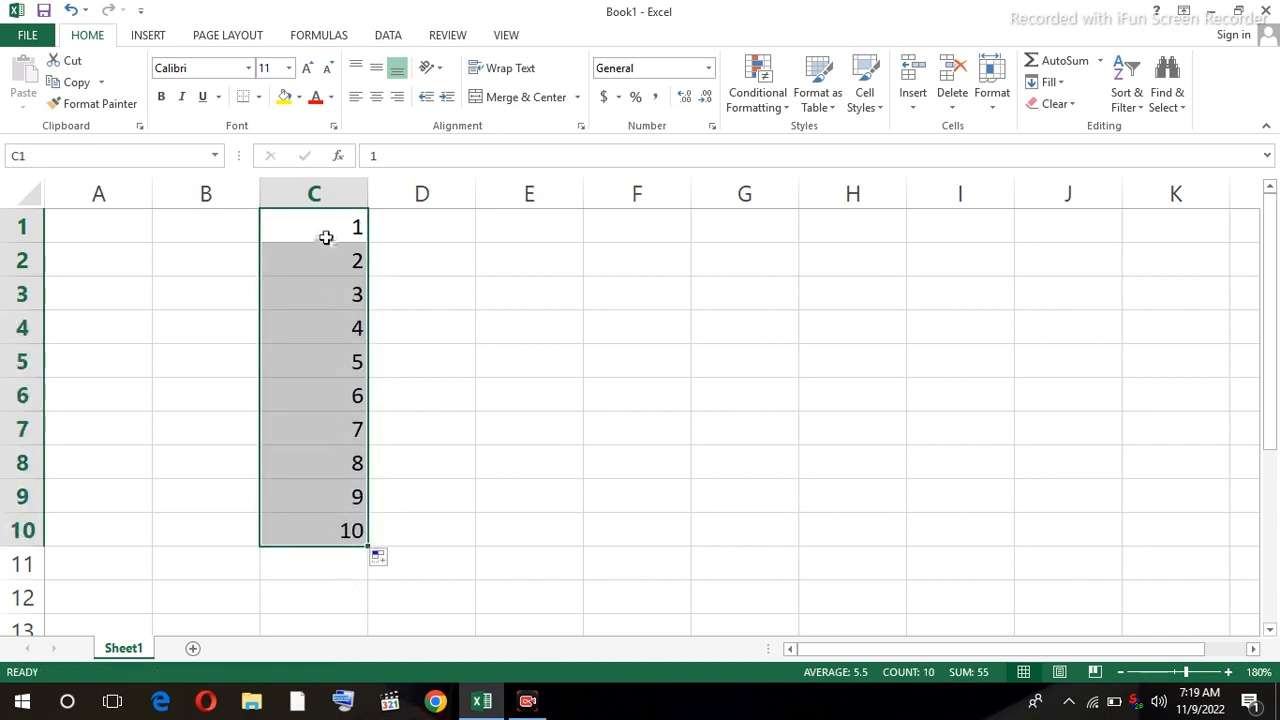
# Move the number series from C1:C10 to E1:E10 by cutting and pasting it.
pyautogui.click(74, 64)
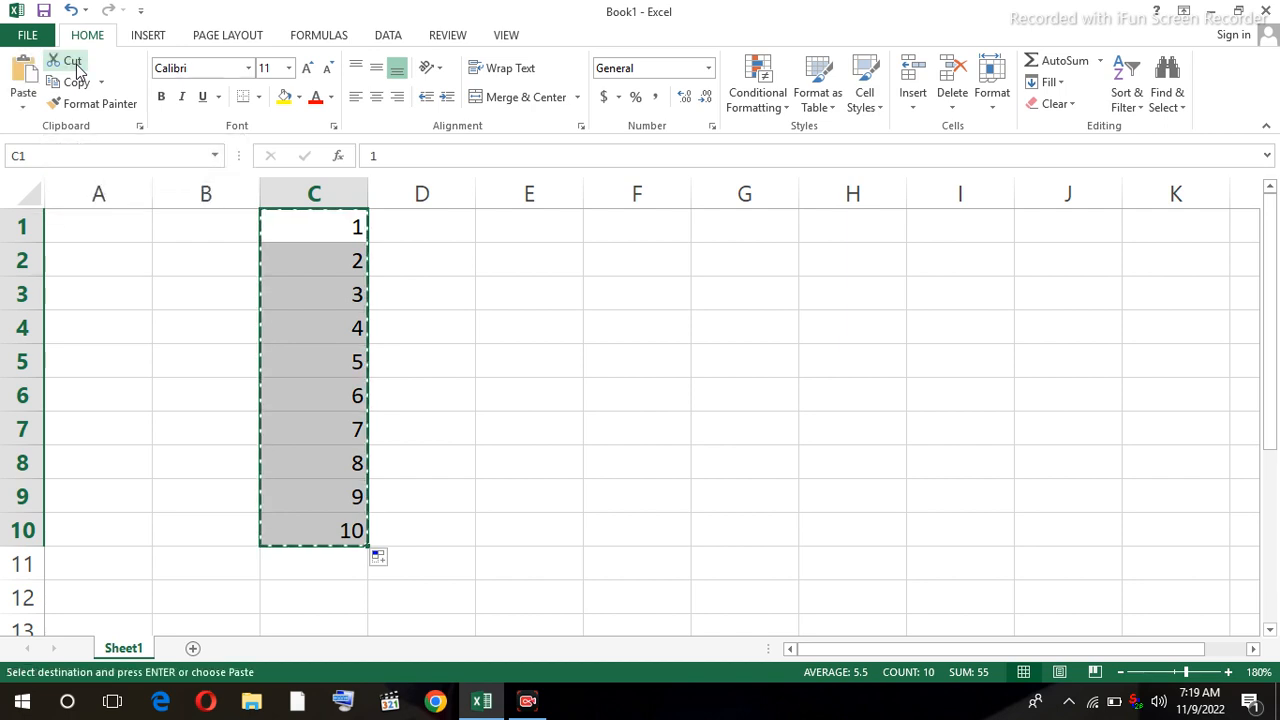
pyautogui.moveTo(545, 231); pyautogui.dragTo(512, 540)
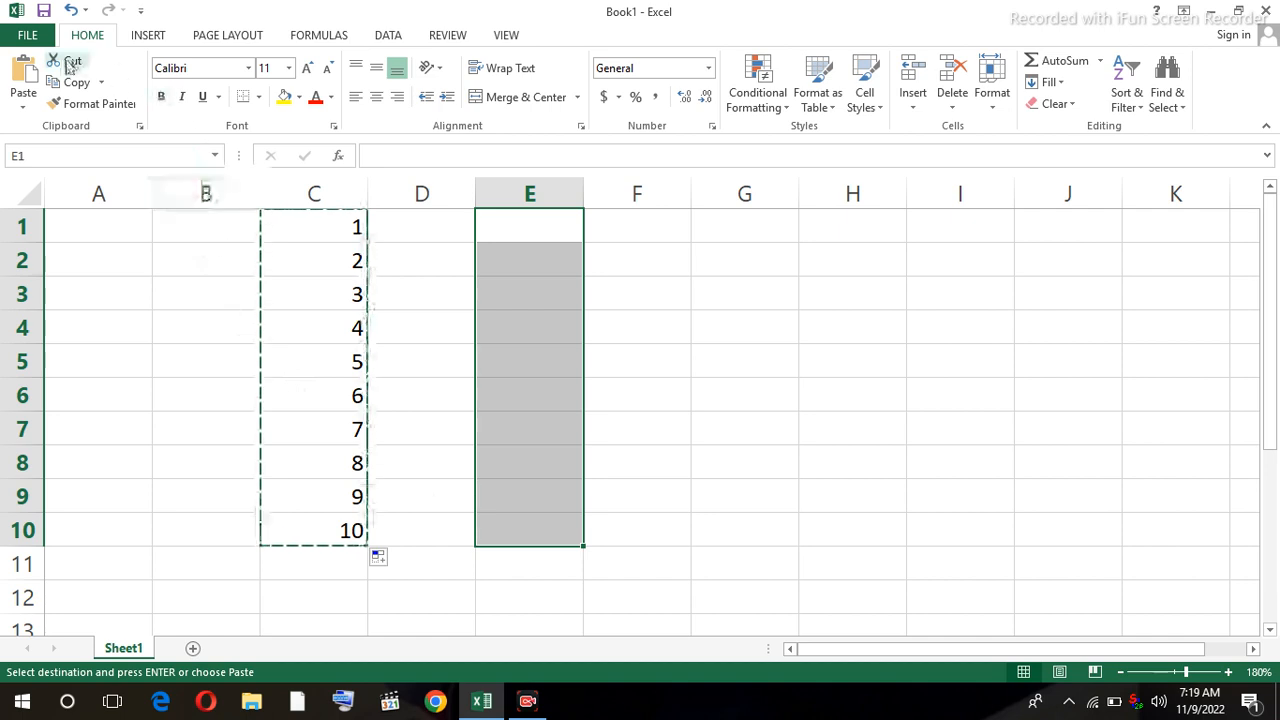
pyautogui.click(26, 88)
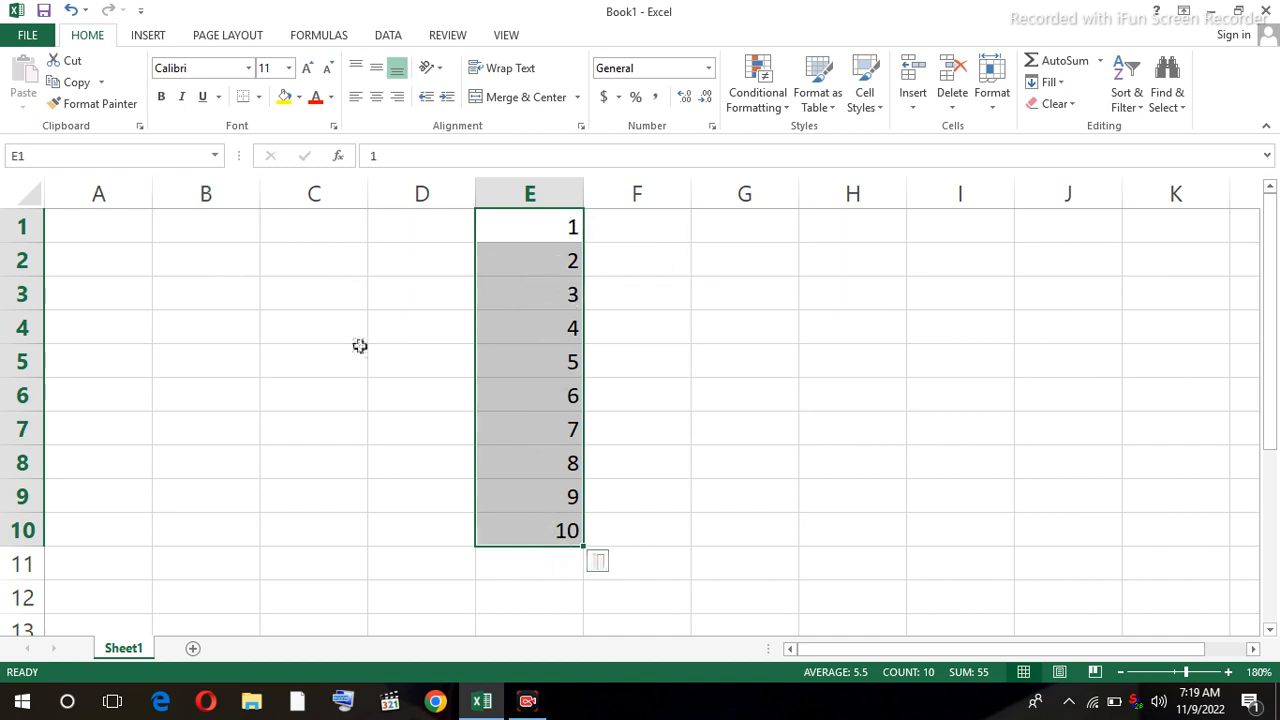
# Copy the number series in E1:E10 and paste it into both C1:C10 and G1:G10.
pyautogui.click(76, 89)
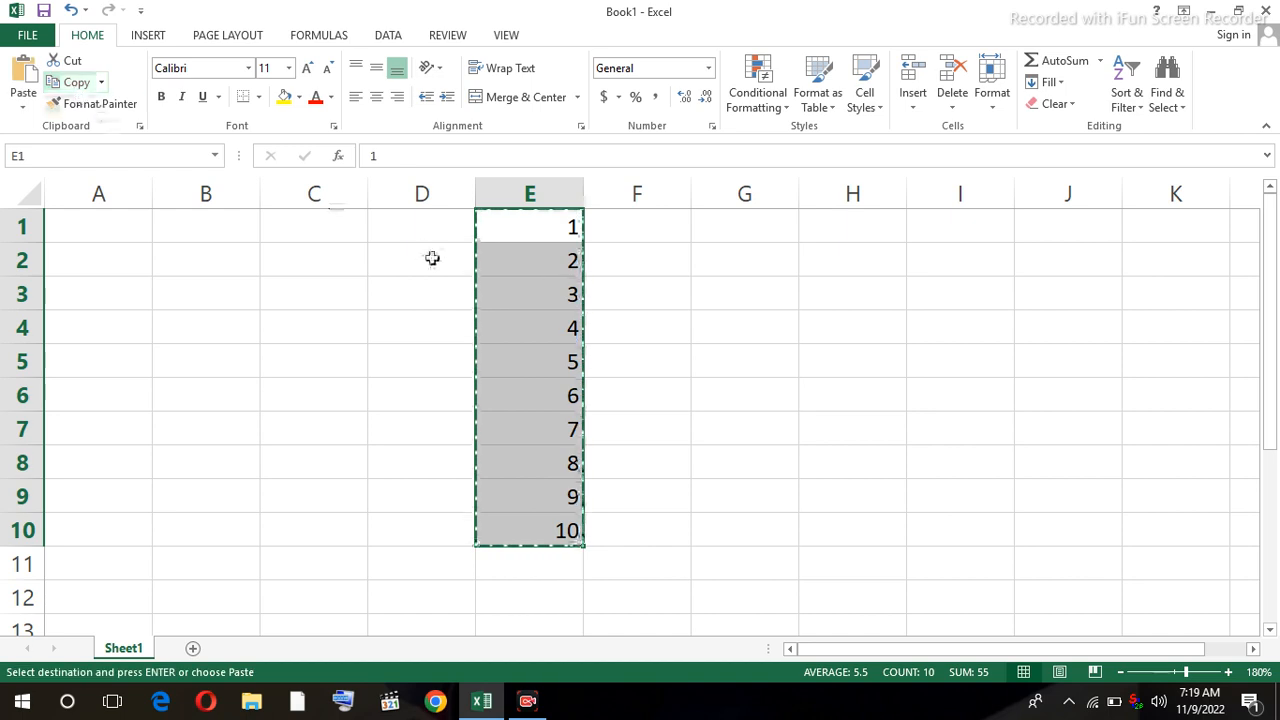
pyautogui.moveTo(337, 231); pyautogui.dragTo(274, 514)
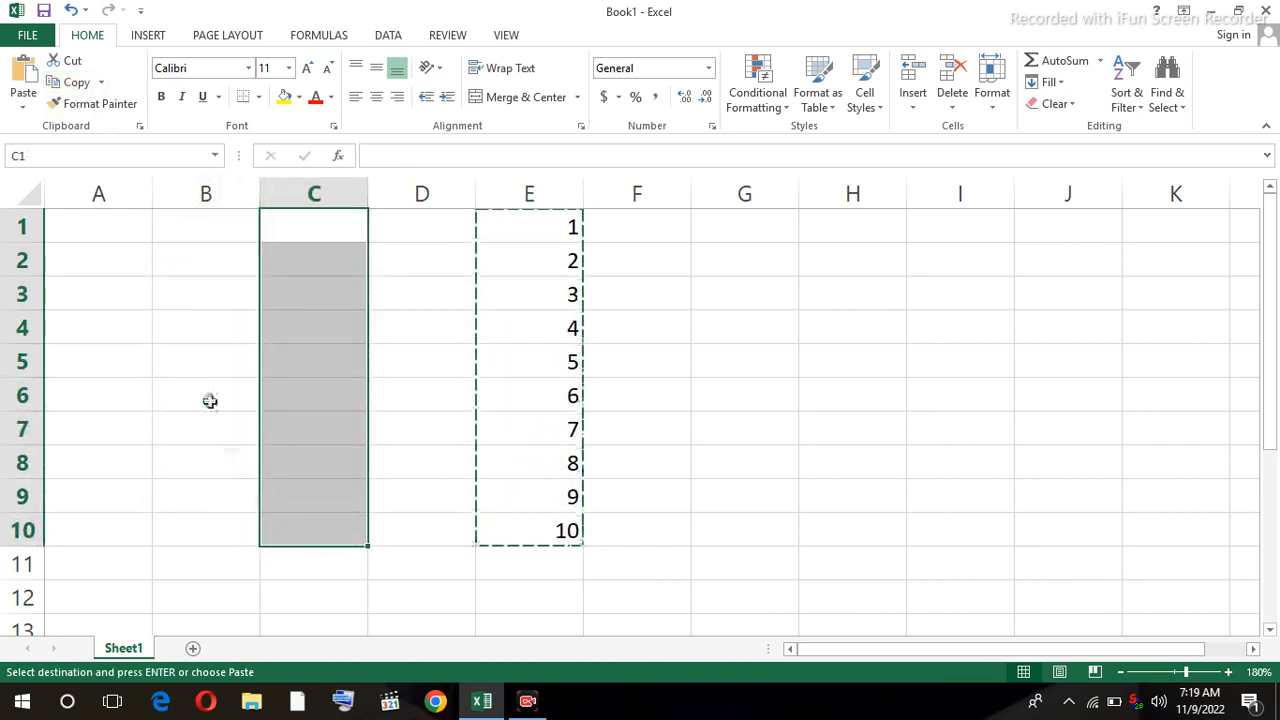
pyautogui.click(20, 88)
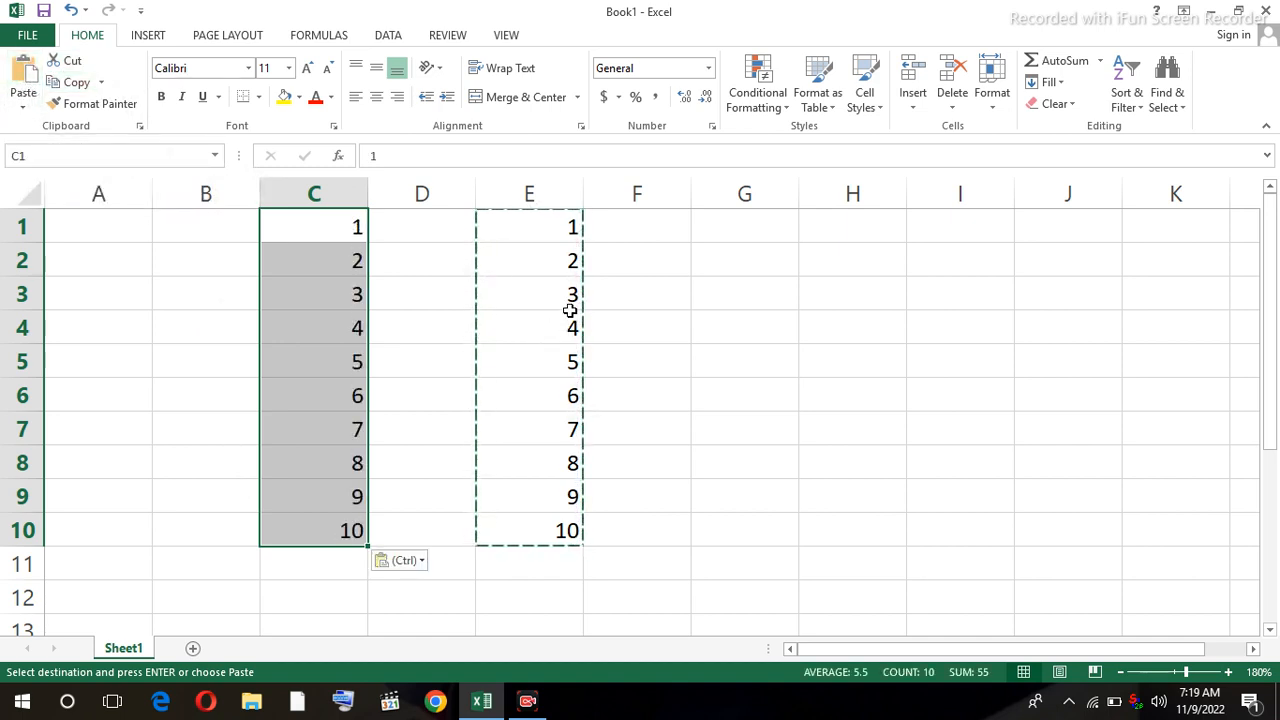
pyautogui.moveTo(723, 222); pyautogui.dragTo(728, 535)
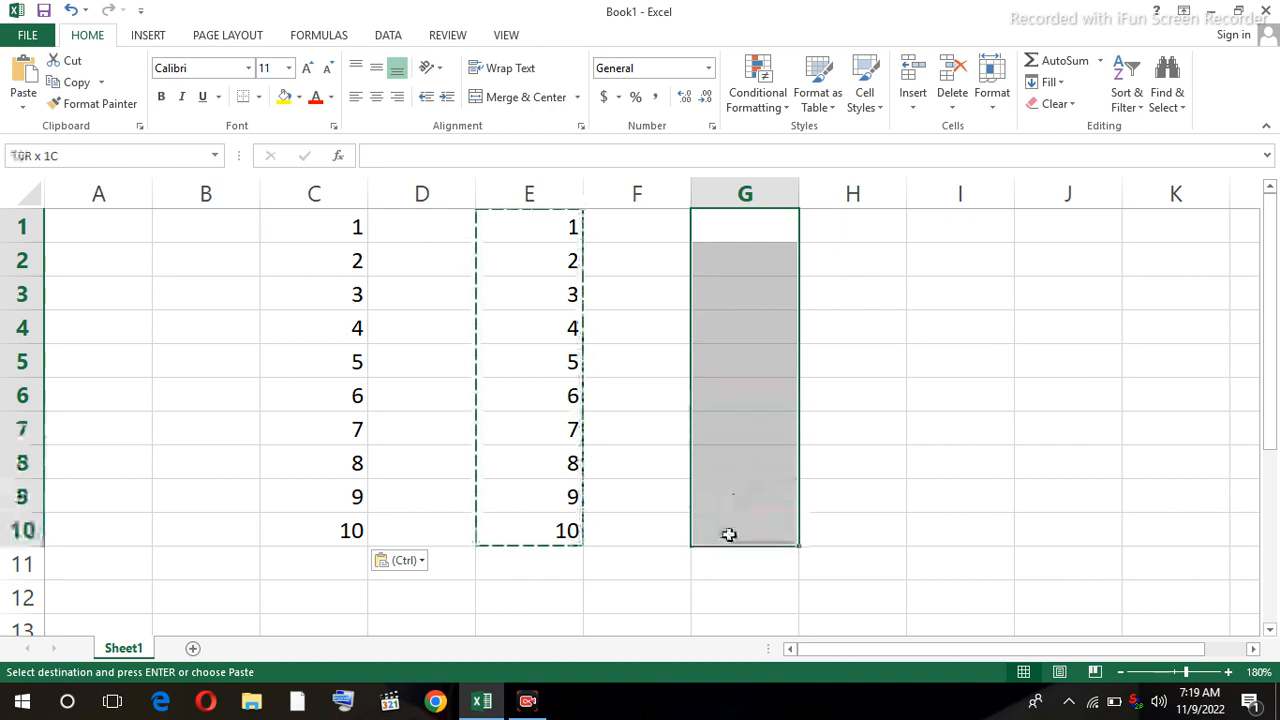
pyautogui.click(30, 80)
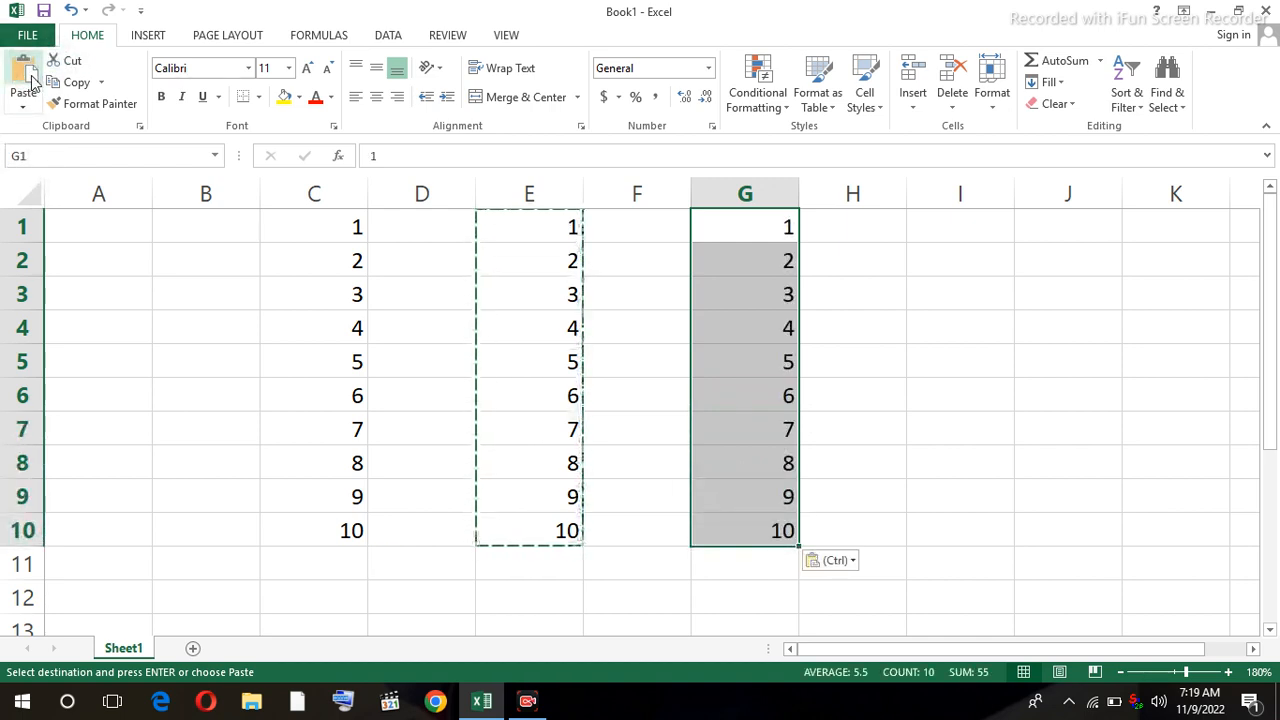
pyautogui.press('Escape')
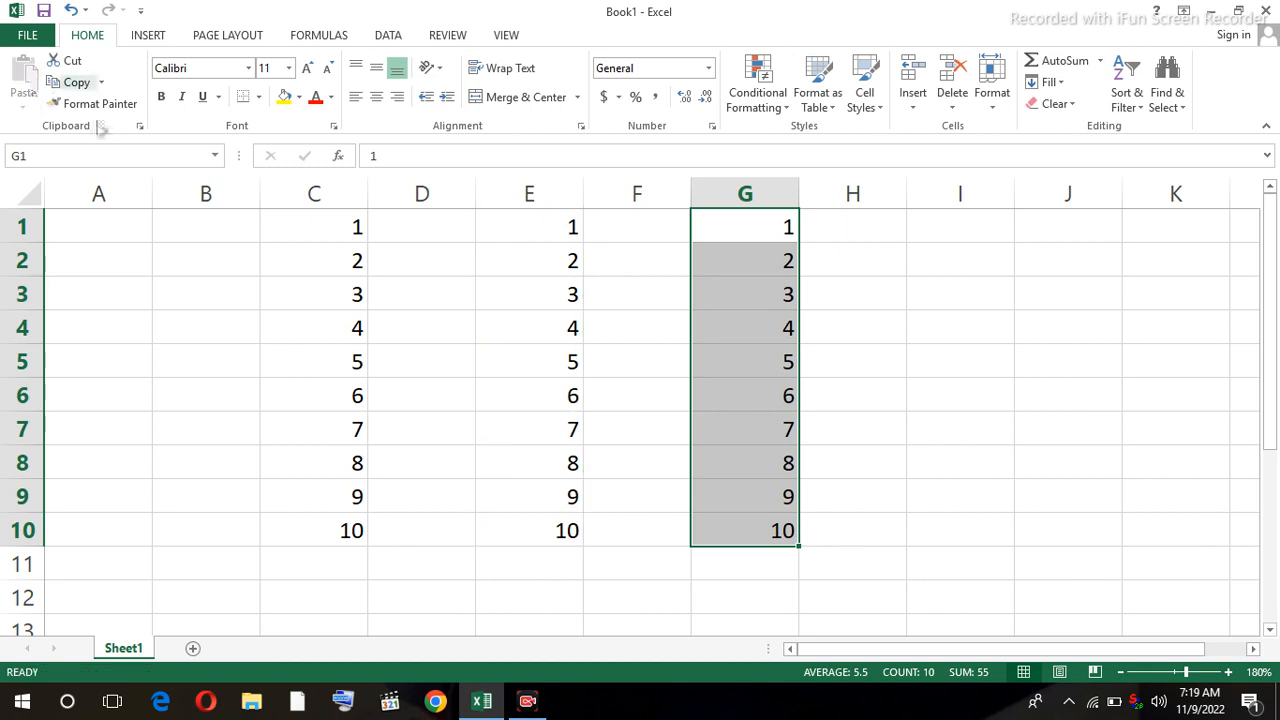
pyautogui.click(426, 288)
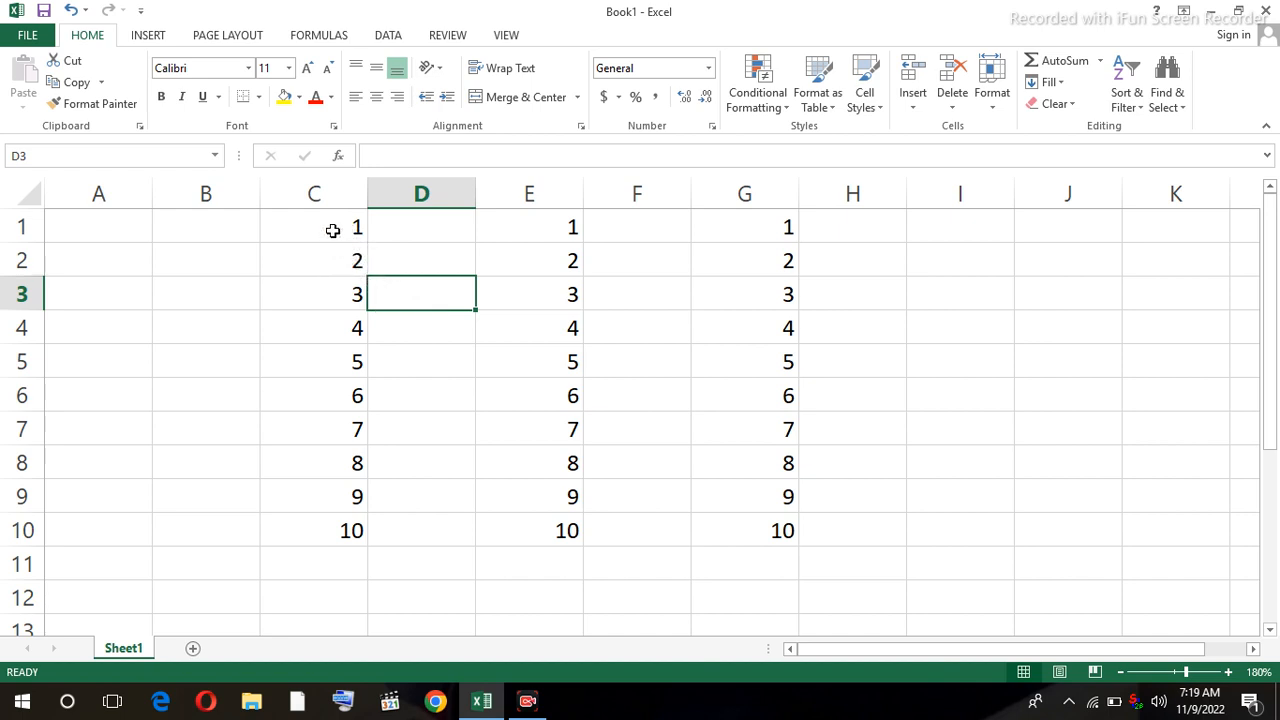
# Make the numbers in C1:C6 bold and red, and increase their font size to 16.
pyautogui.moveTo(334, 229); pyautogui.dragTo(323, 394)
pyautogui.click(161, 96)
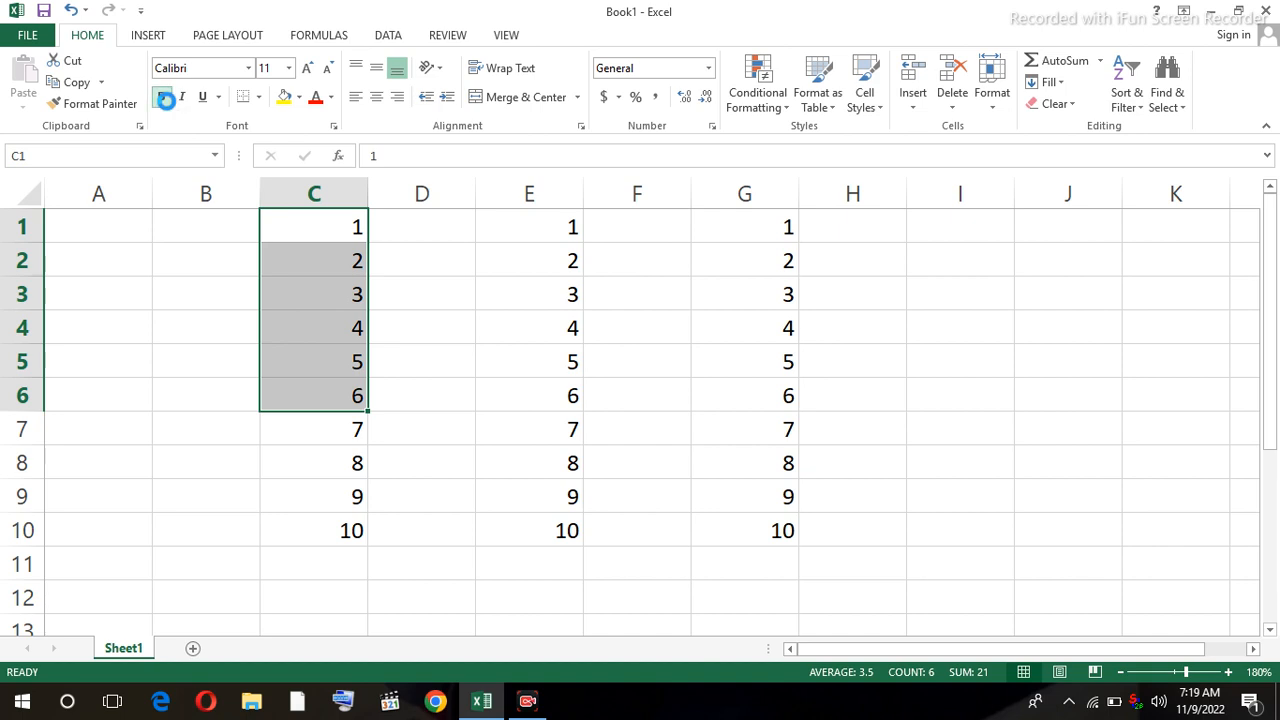
pyautogui.click(315, 97)
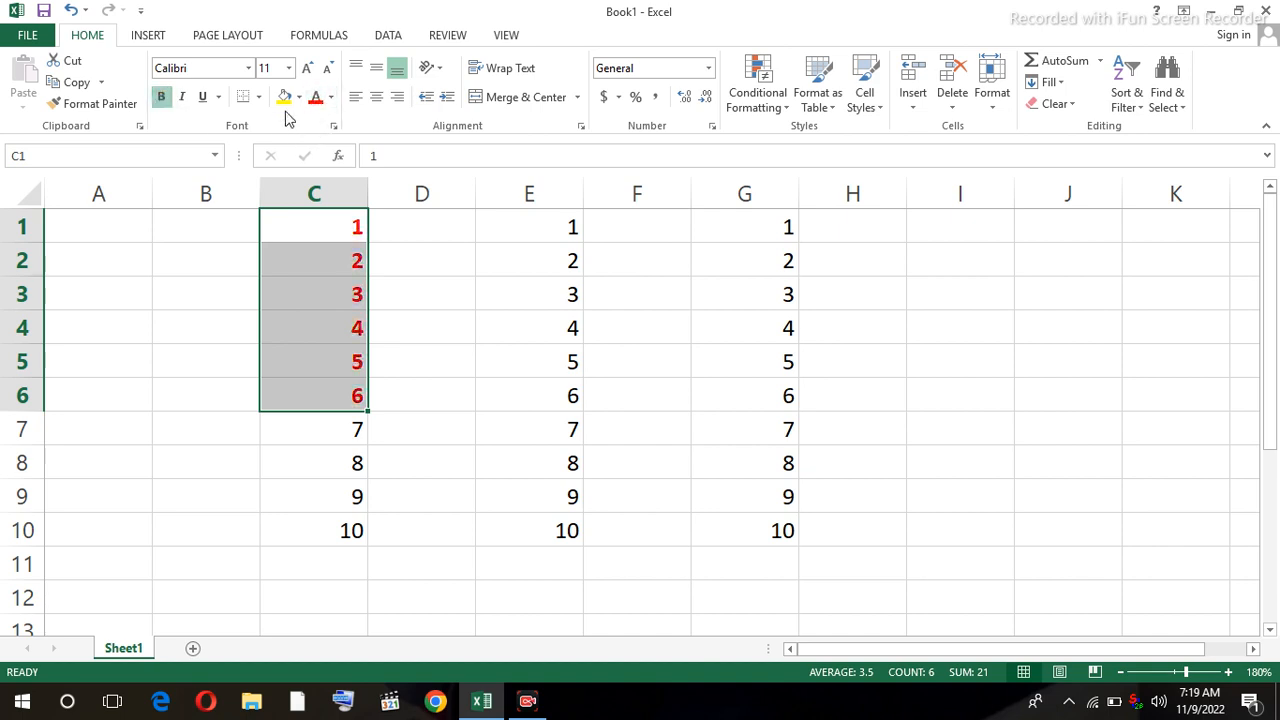
pyautogui.click(306, 70)
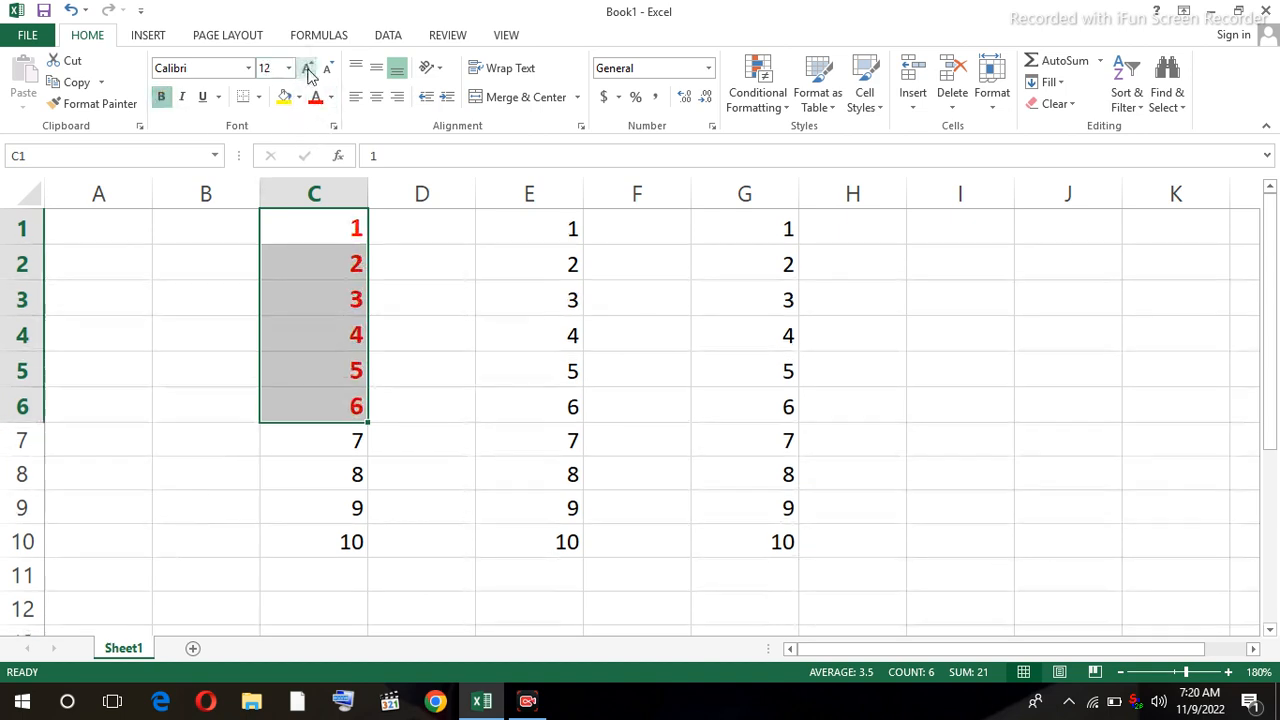
pyautogui.click(306, 70)
pyautogui.click(306, 70)
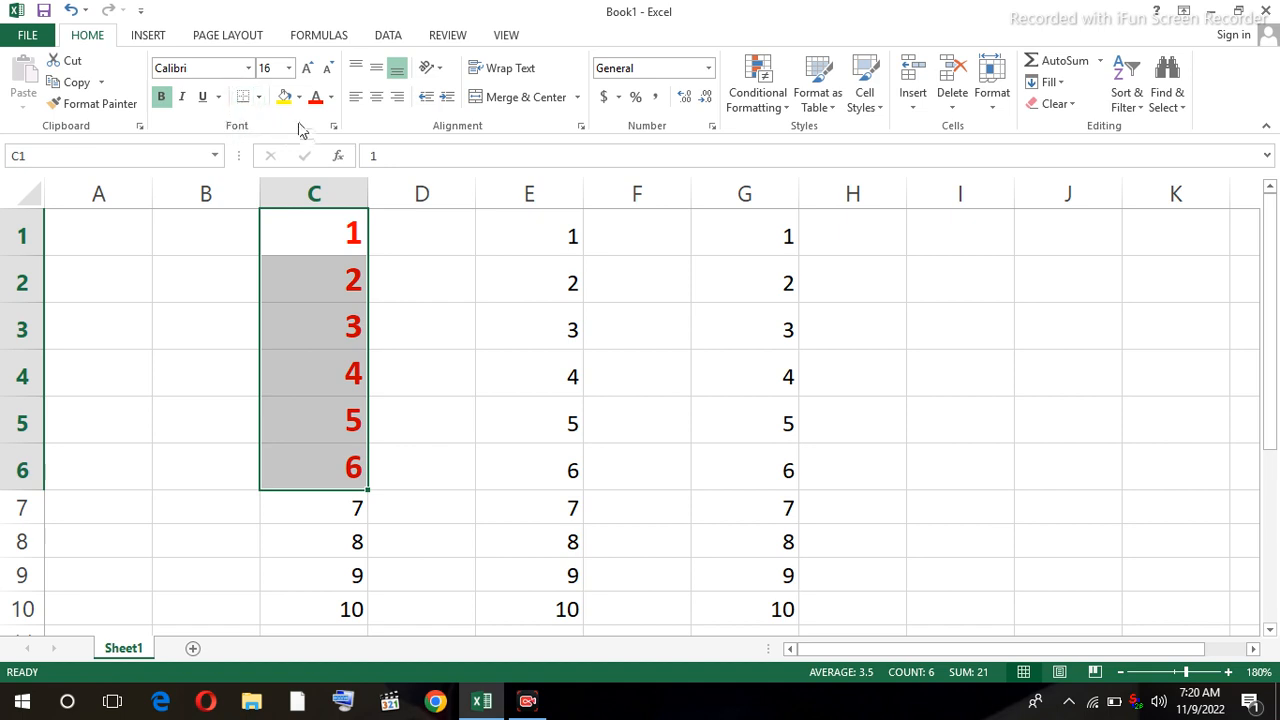
# Change the font of the numbers in C1:C6 to Algerian.
pyautogui.click(248, 68)
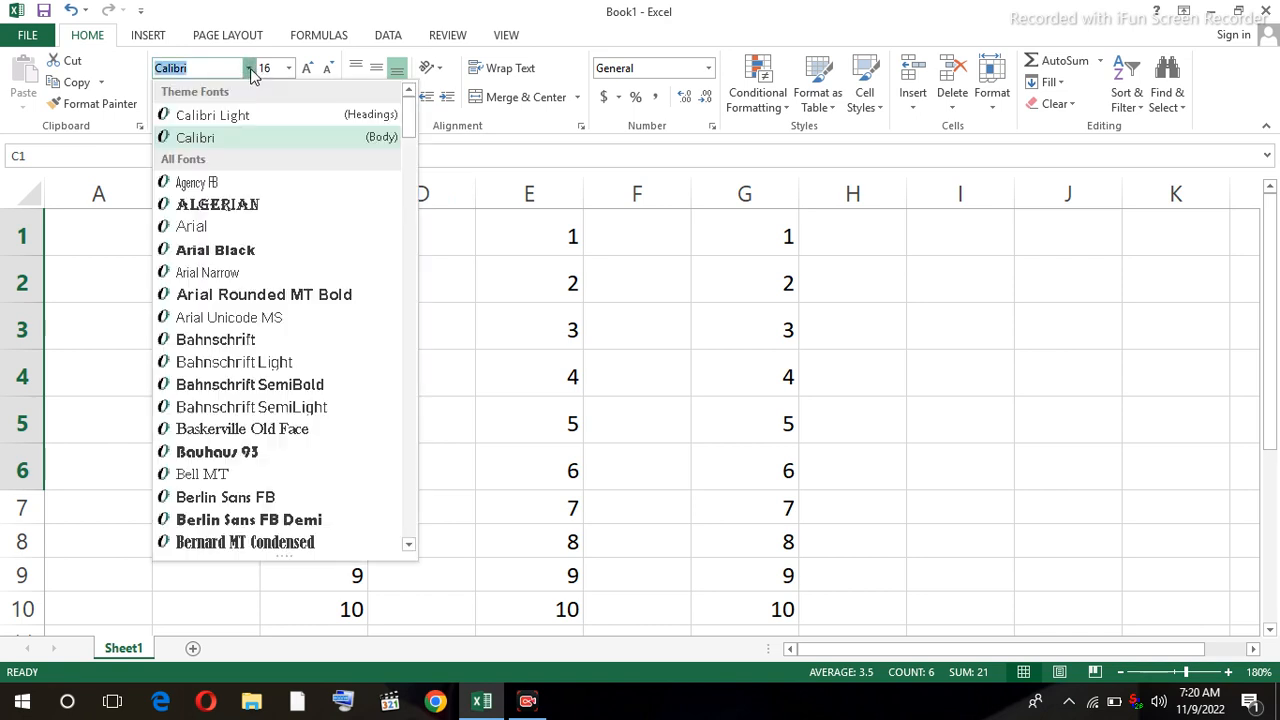
pyautogui.click(200, 206)
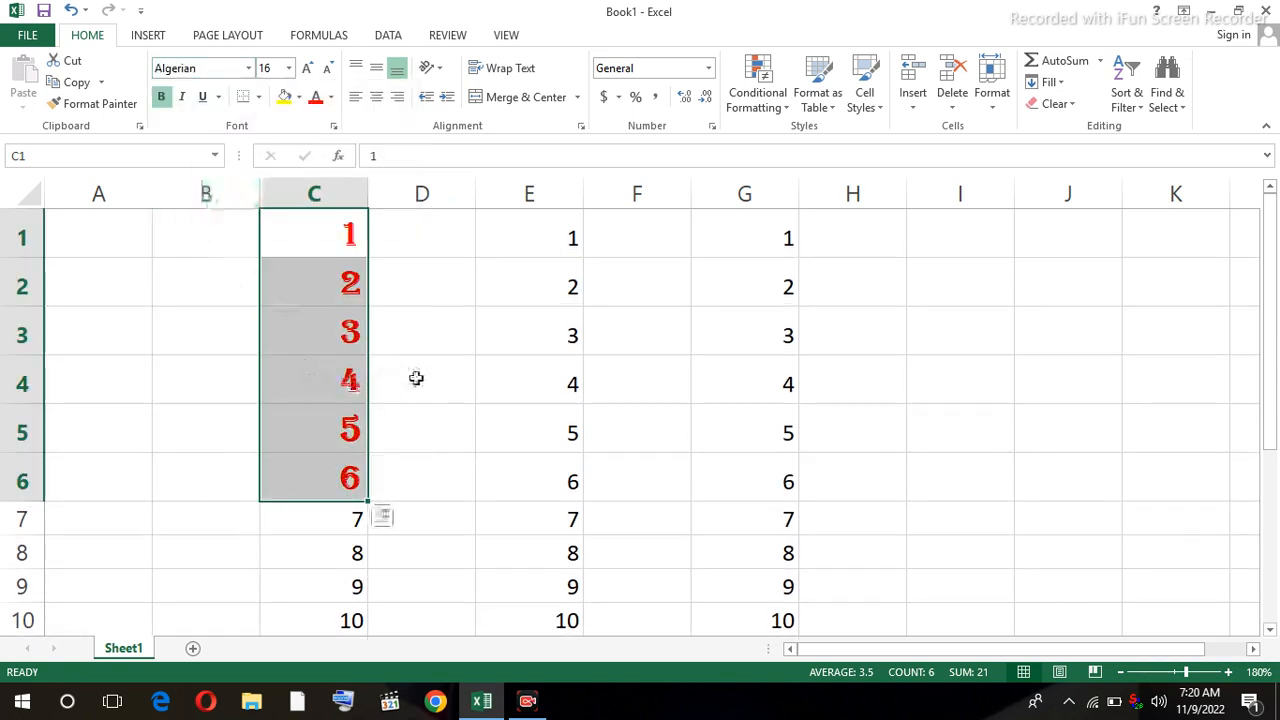
pyautogui.click(403, 374)
# Copy the formatting of C3 to E1:E3 and G1:G8 with Format Painter.
pyautogui.click(325, 333)
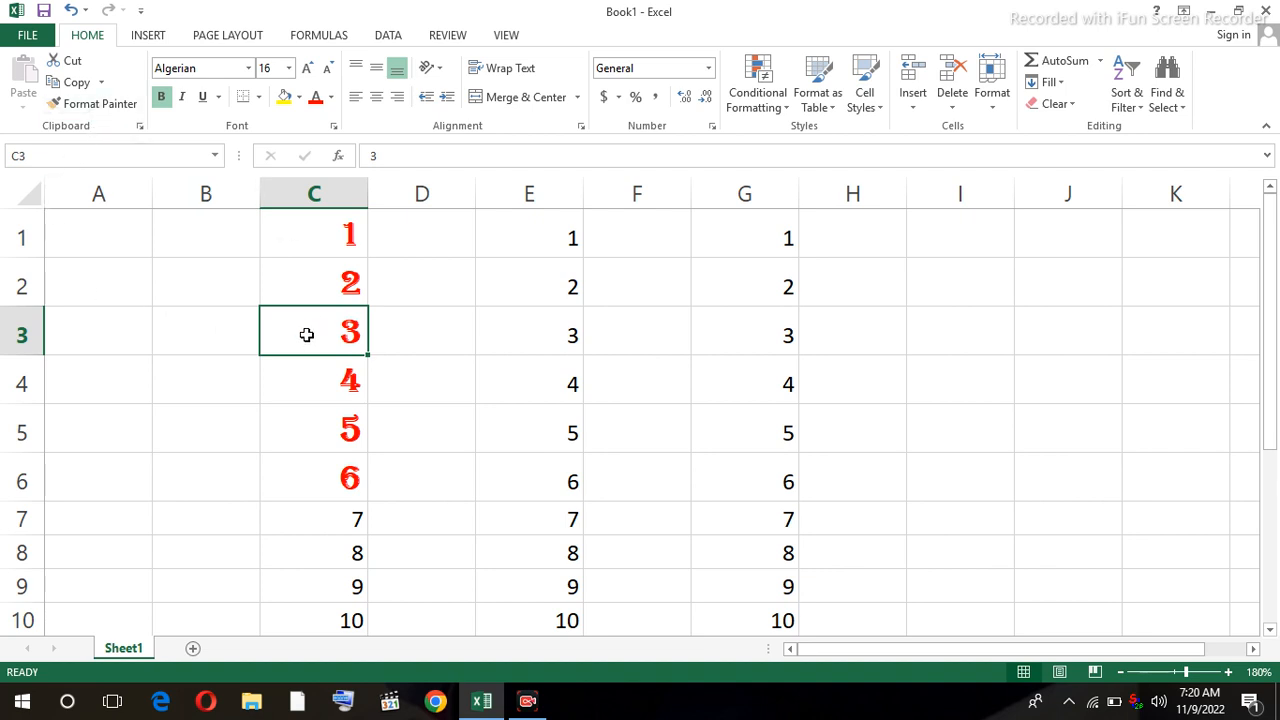
pyautogui.click(118, 105)
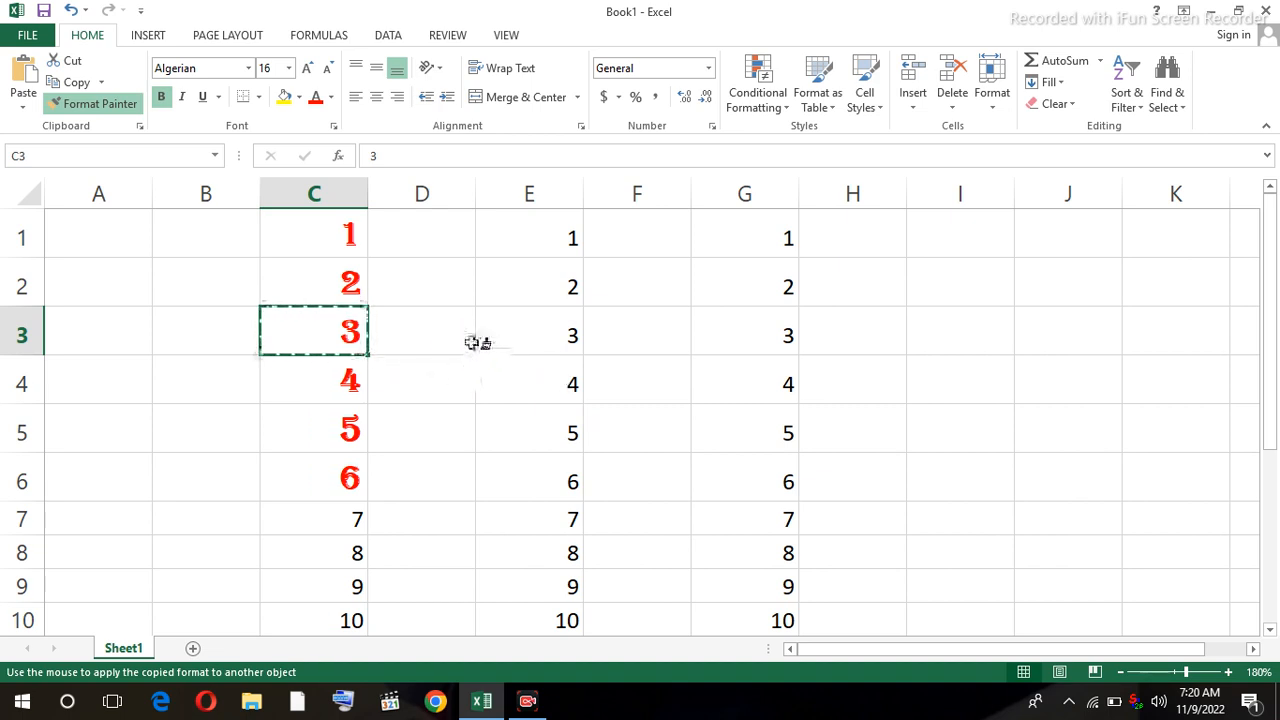
pyautogui.click(563, 333)
pyautogui.click(780, 334)
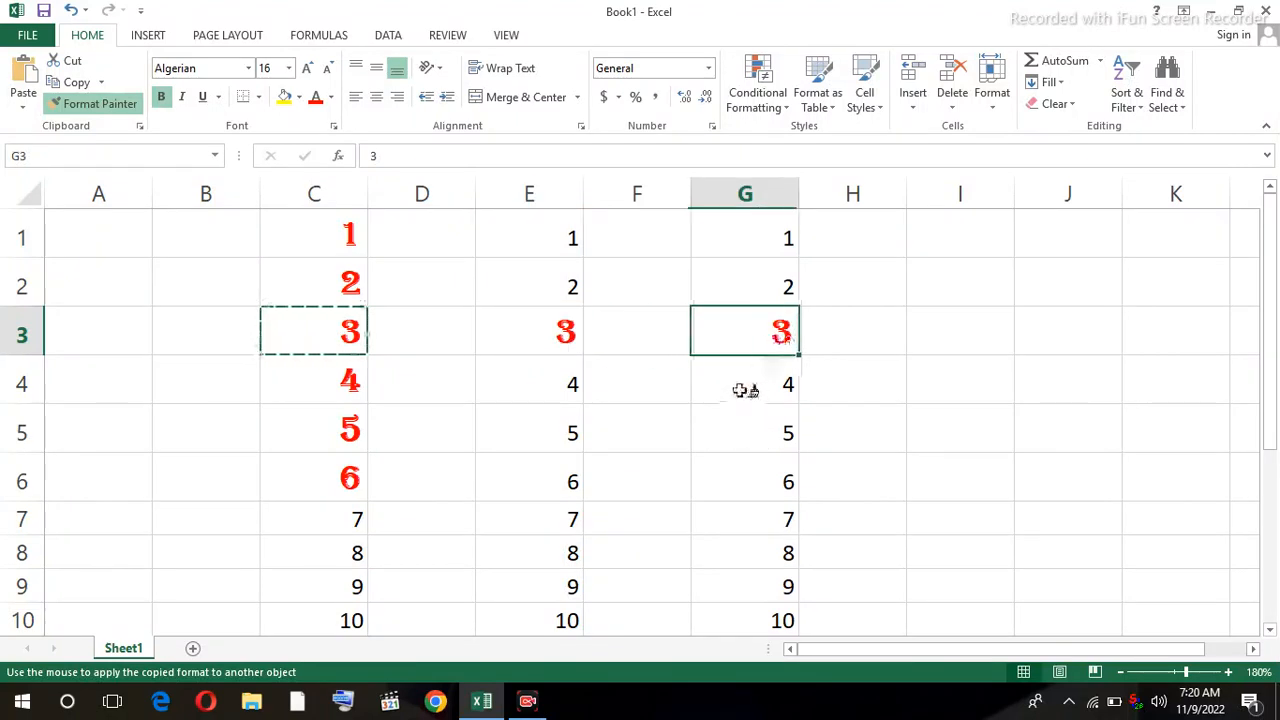
pyautogui.moveTo(776, 386); pyautogui.dragTo(772, 565)
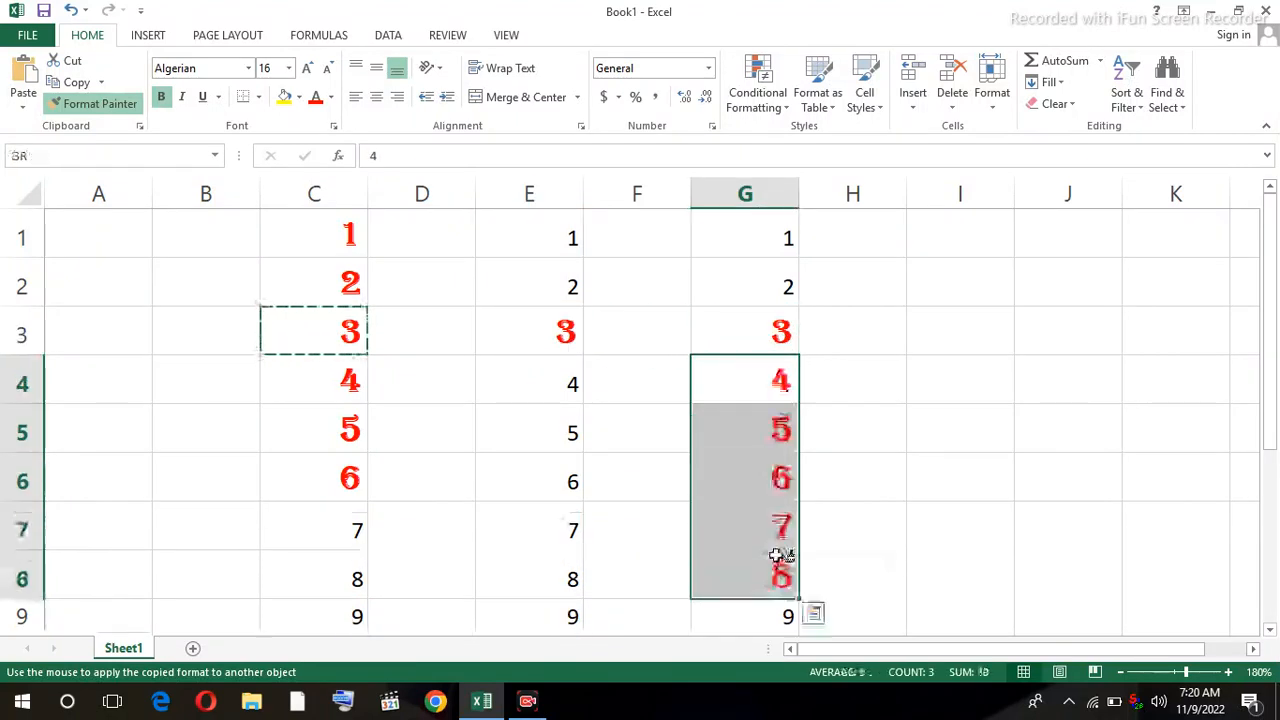
pyautogui.moveTo(558, 232); pyautogui.dragTo(566, 286)
pyautogui.moveTo(770, 240)
pyautogui.mouseDown()
pyautogui.moveTo(749, 243)
pyautogui.moveTo(780, 292)
pyautogui.mouseUp()
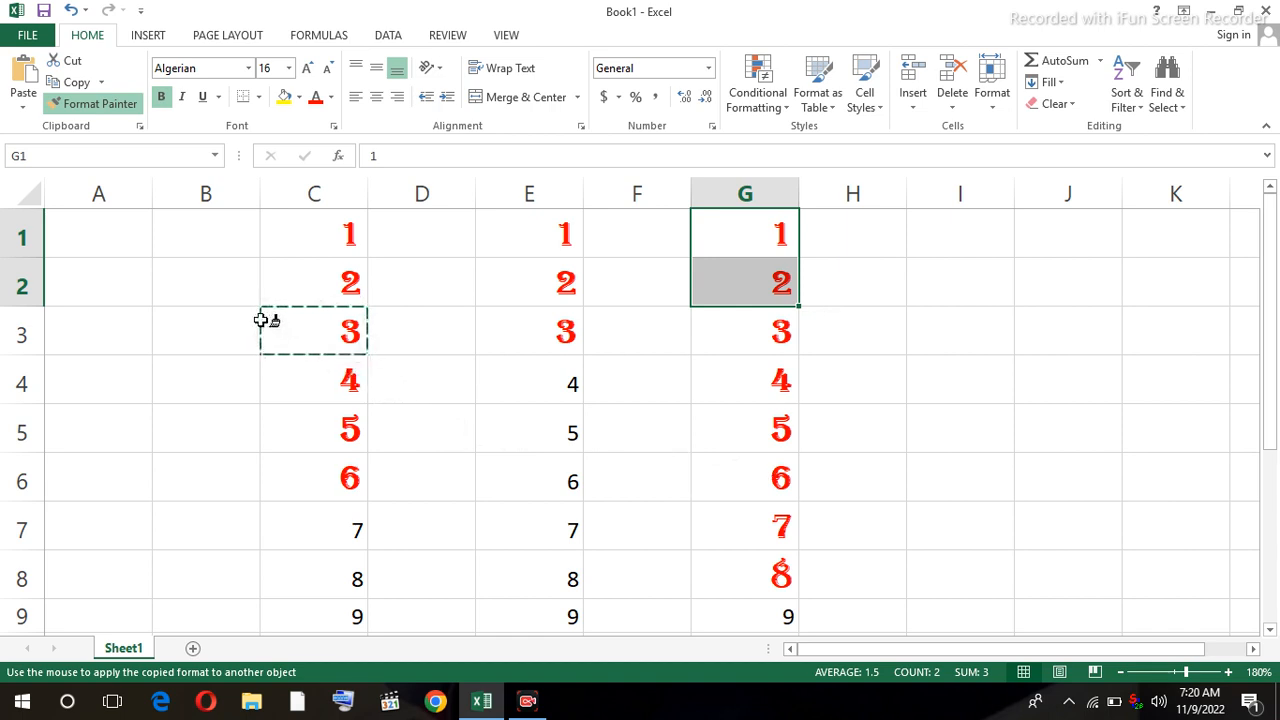
pyautogui.press('Escape')
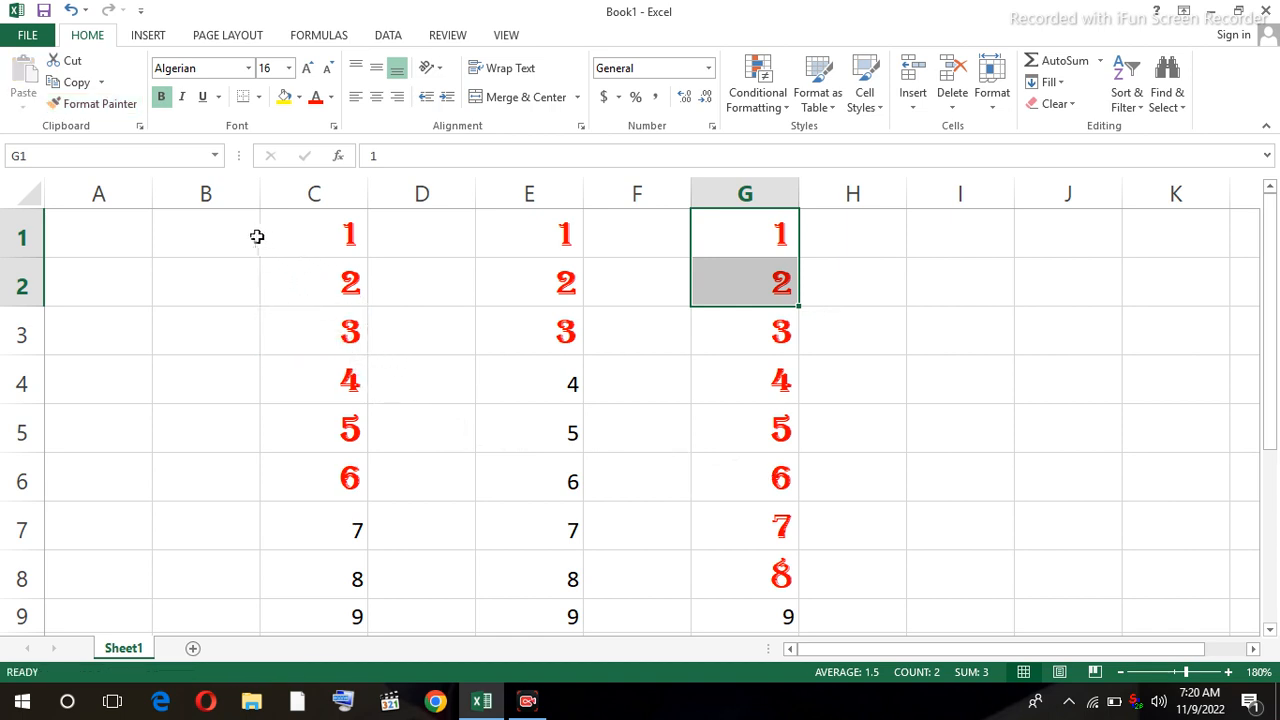
# Clear only the formatting from B1:G11, keeping the cell contents.
pyautogui.moveTo(223, 220); pyautogui.dragTo(797, 568)
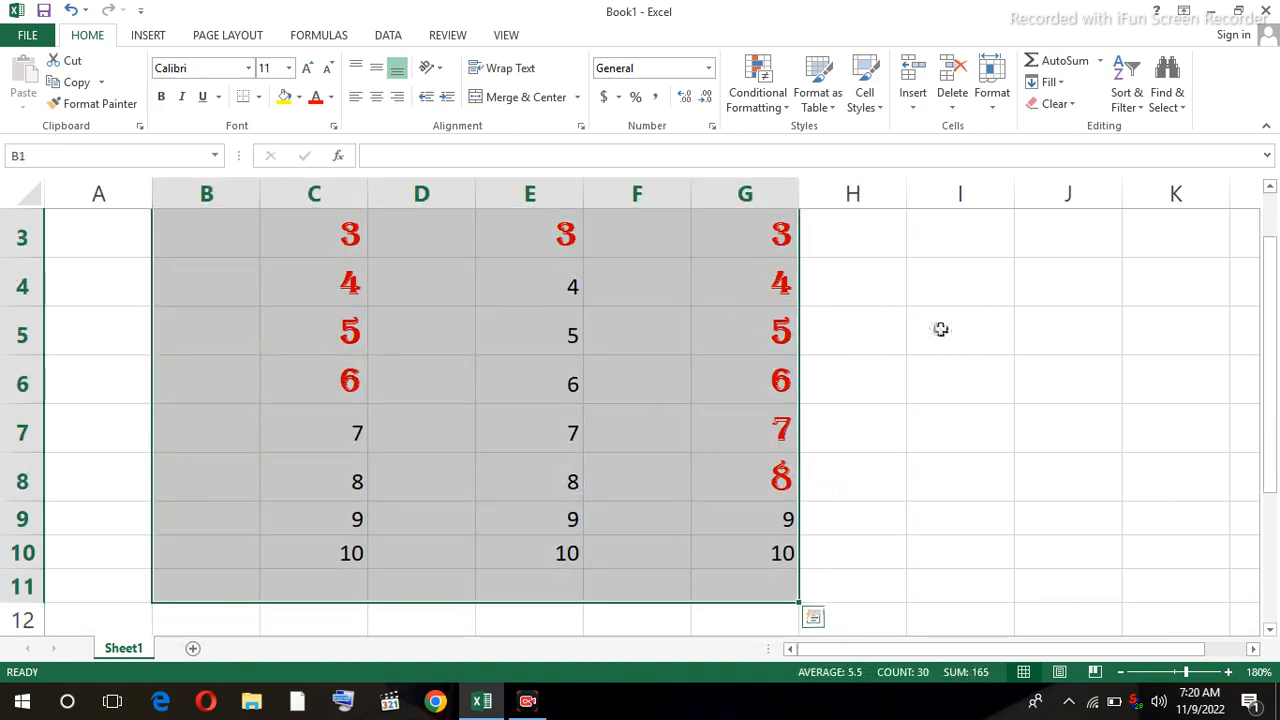
pyautogui.click(1055, 103)
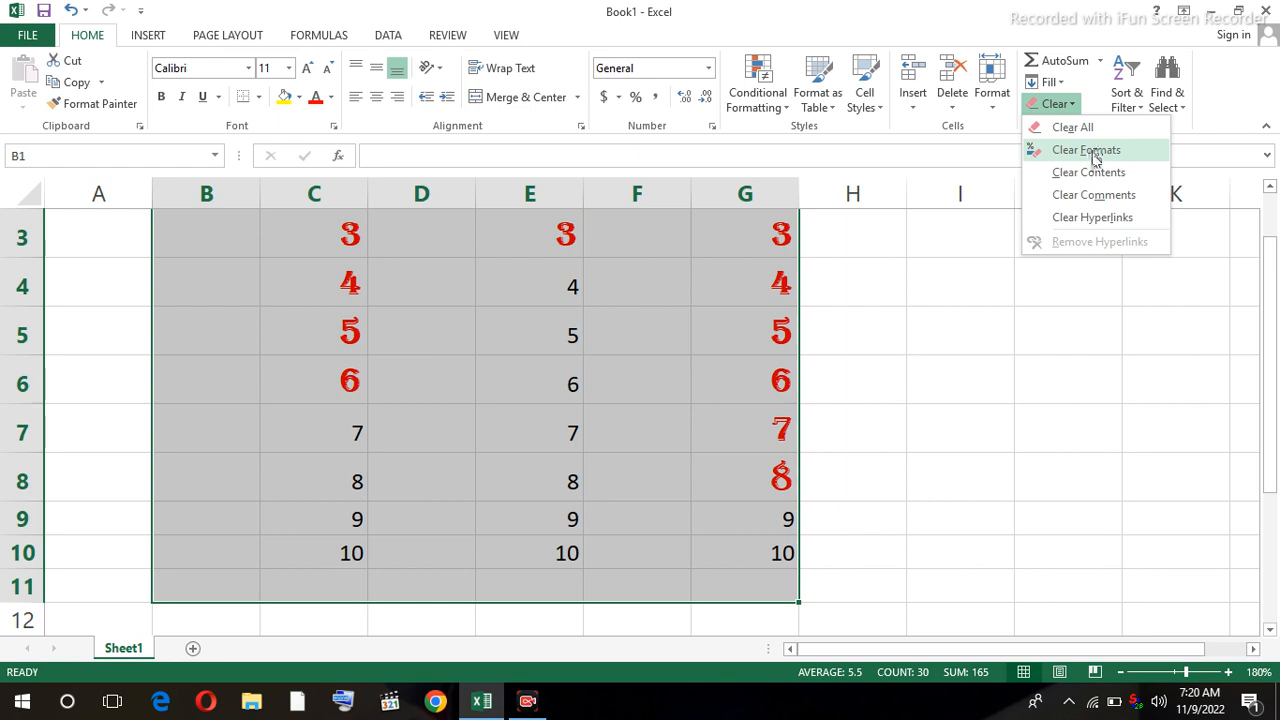
pyautogui.click(1095, 150)
pyautogui.click(921, 394)
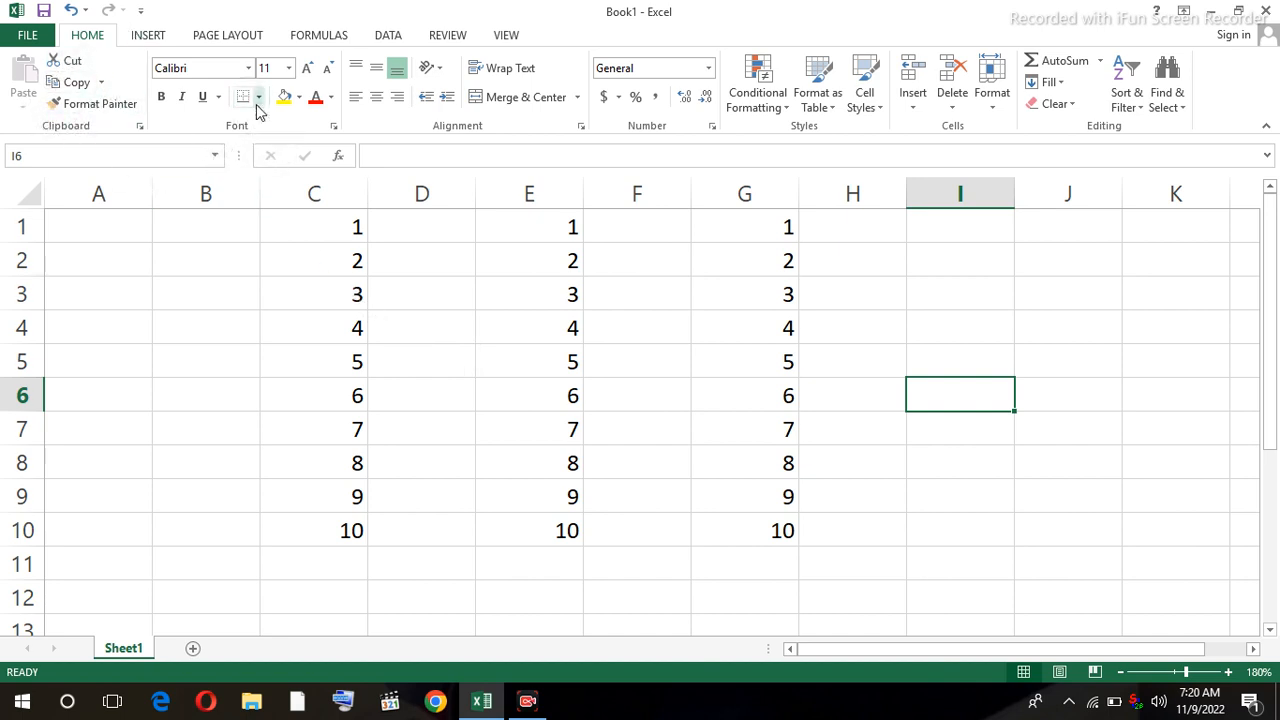
# Apply bold, italic and underline to the numbers in C1:C4.
pyautogui.moveTo(334, 223); pyautogui.dragTo(335, 335)
pyautogui.click(163, 98)
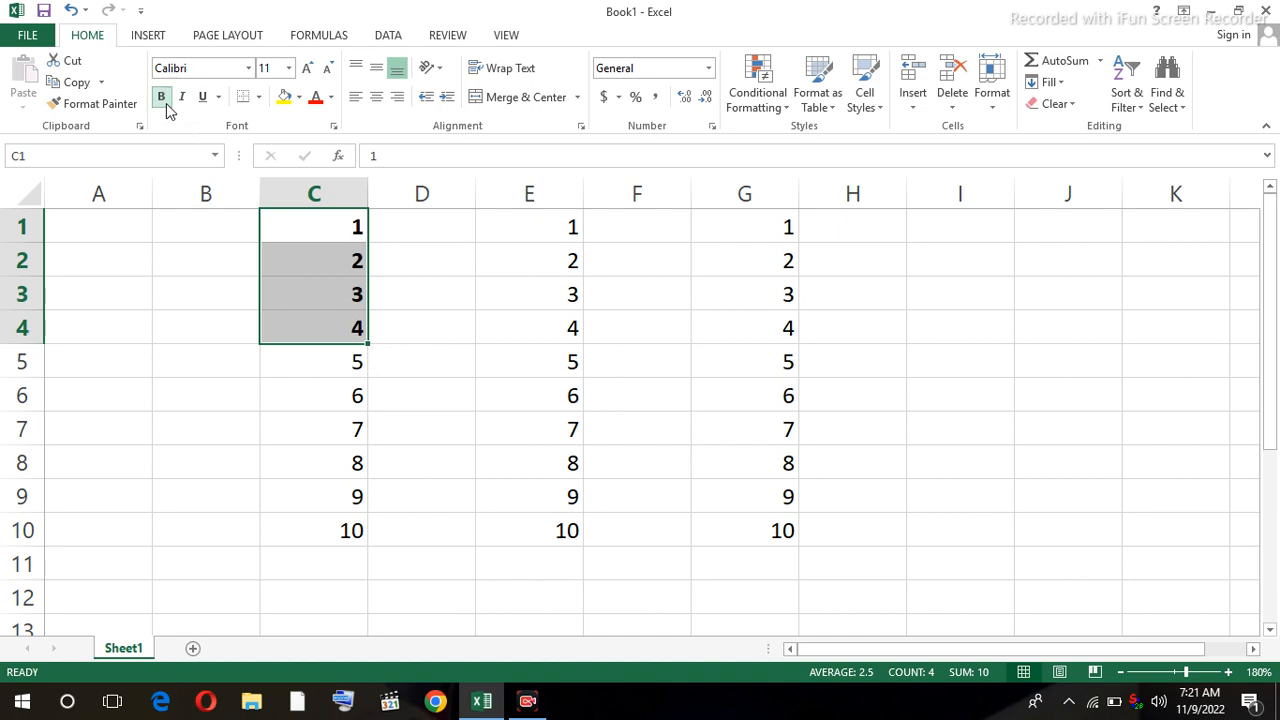
pyautogui.click(184, 100)
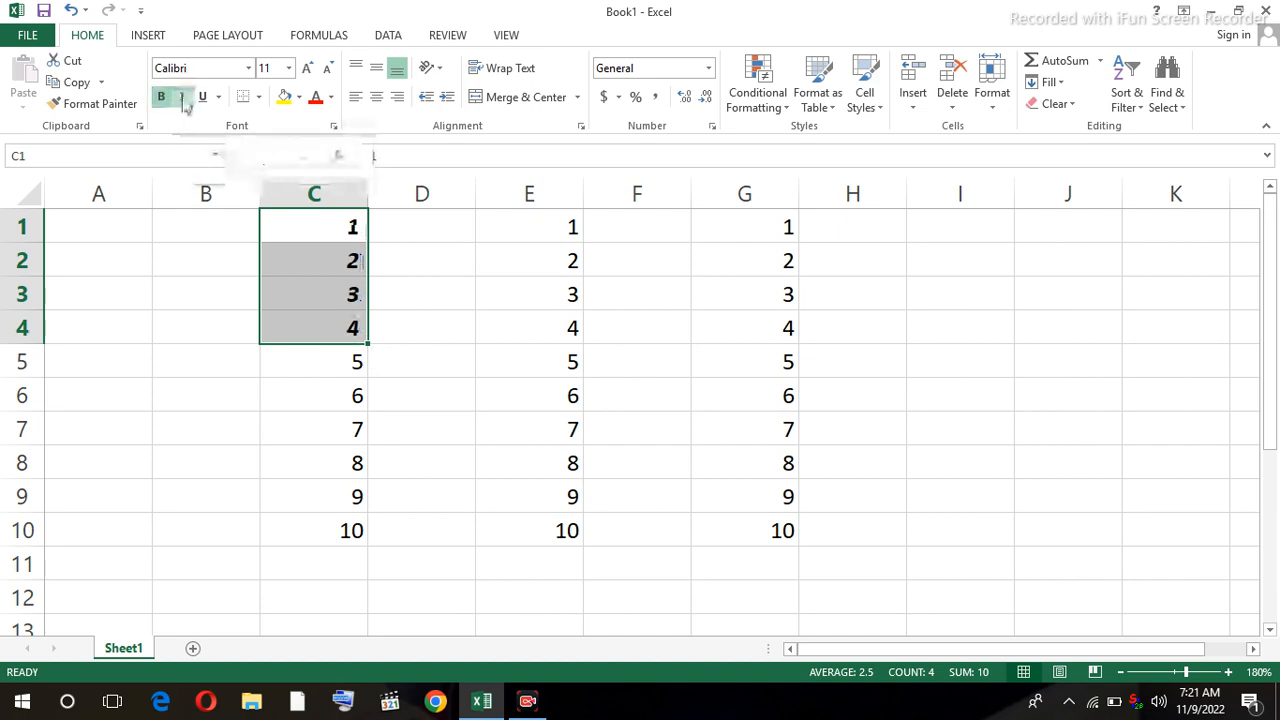
pyautogui.click(204, 98)
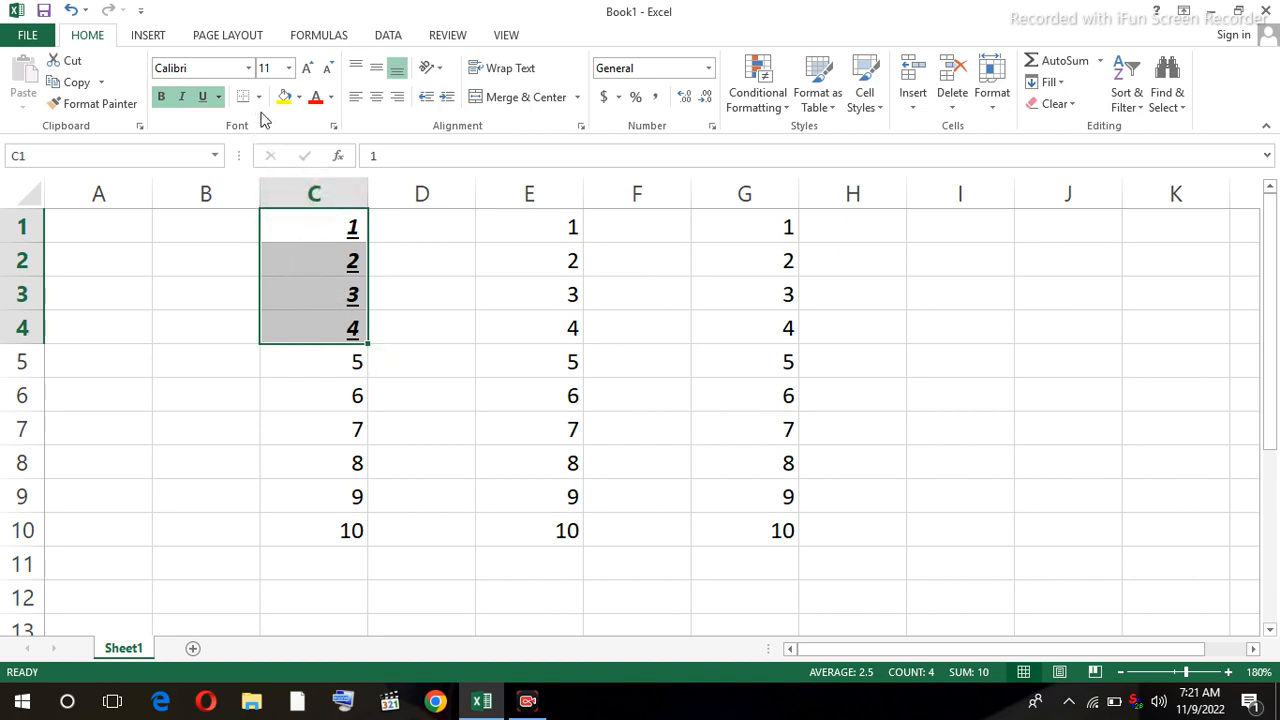
pyautogui.click(210, 336)
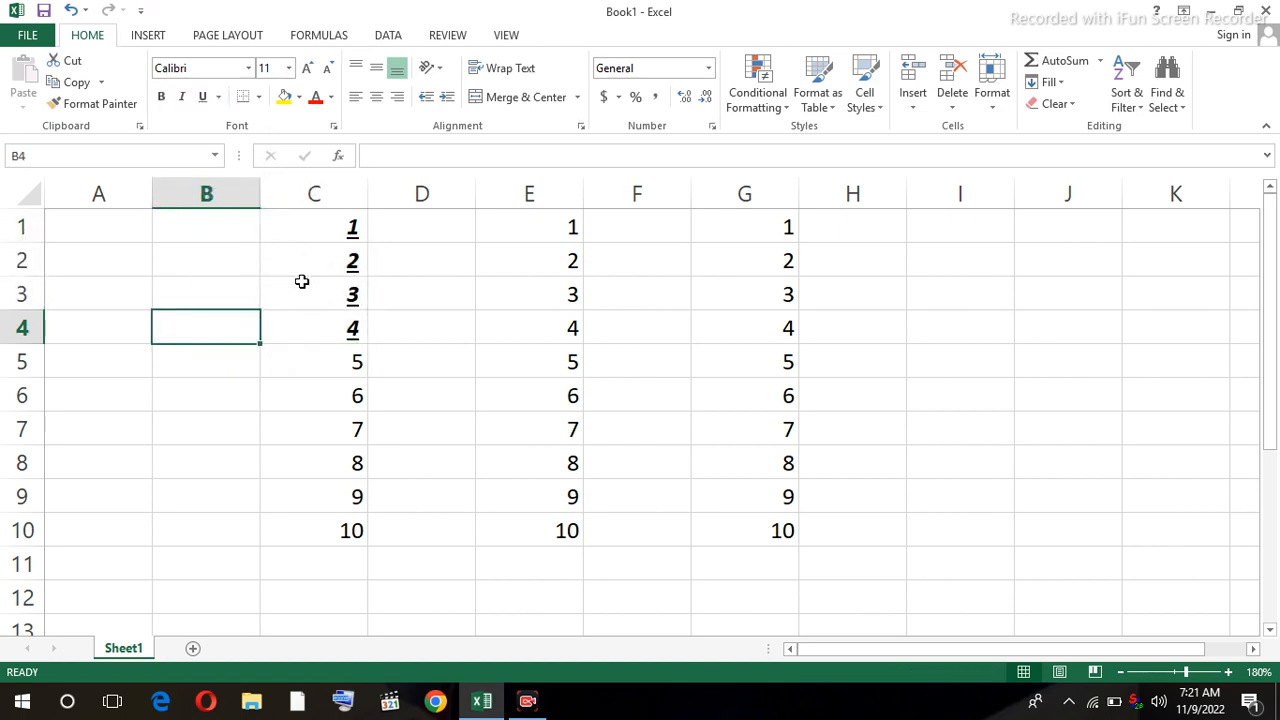
# Examine the sheet in the print preview at an enlarged zoom, and return to the worksheet.
pyautogui.hotkey('ctrl', 'p')
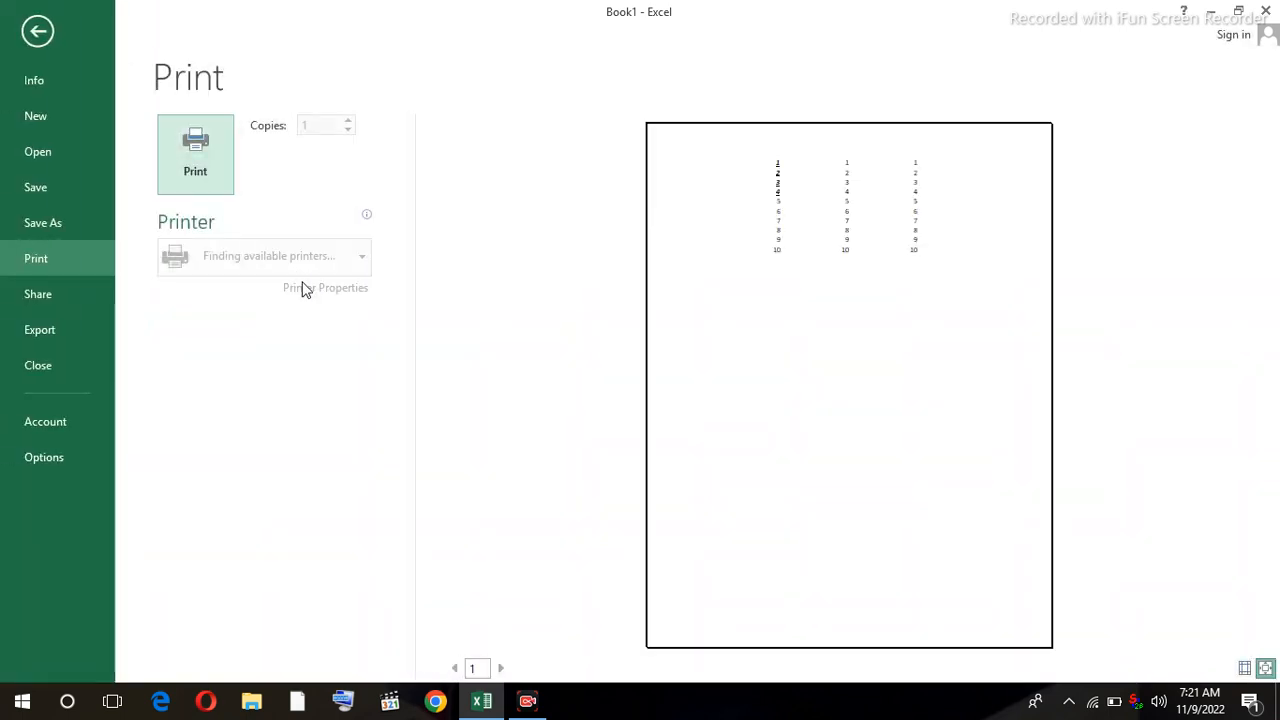
pyautogui.click(1265, 668)
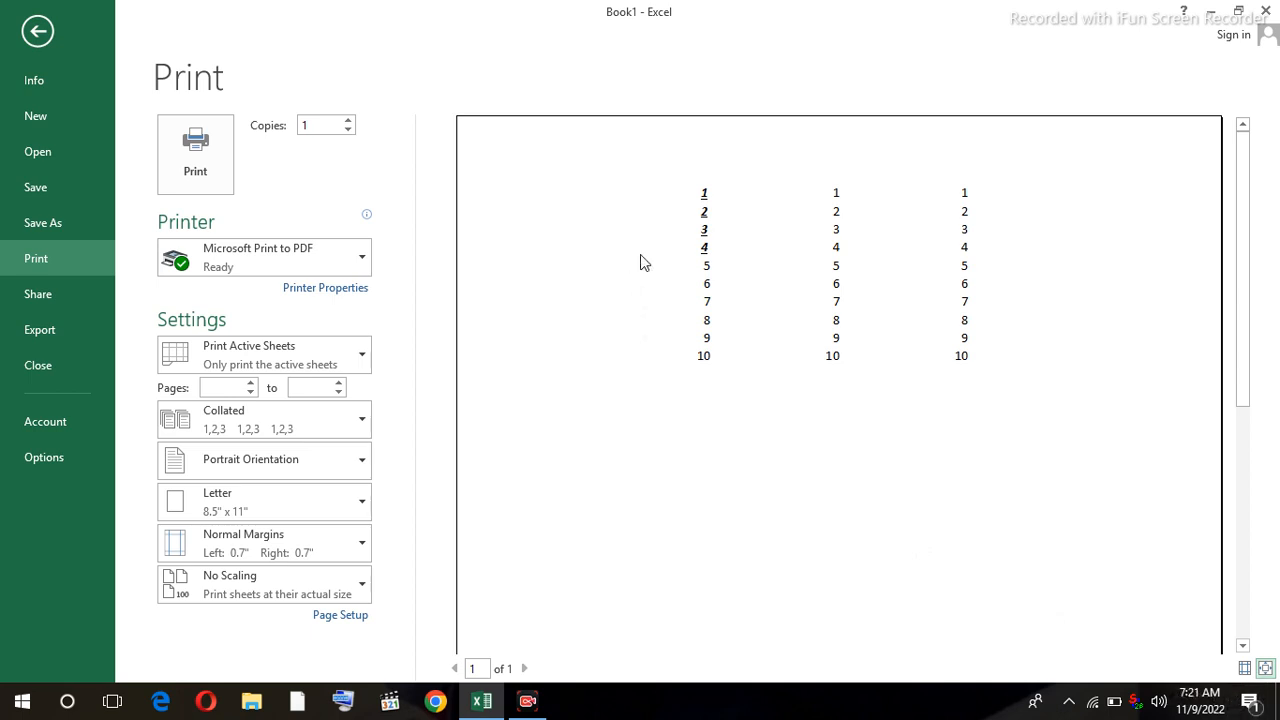
pyautogui.press('Escape')
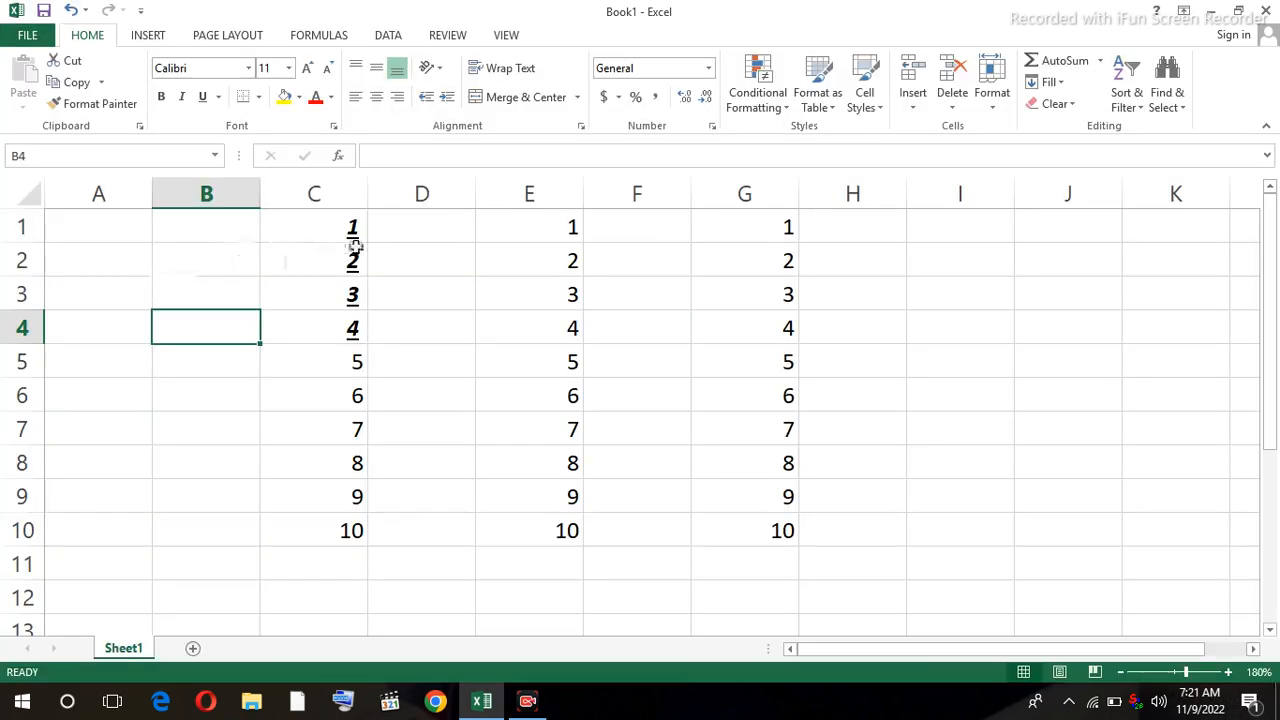
# Apply all borders to the cell range C1:G10.
pyautogui.moveTo(333, 228); pyautogui.dragTo(748, 534)
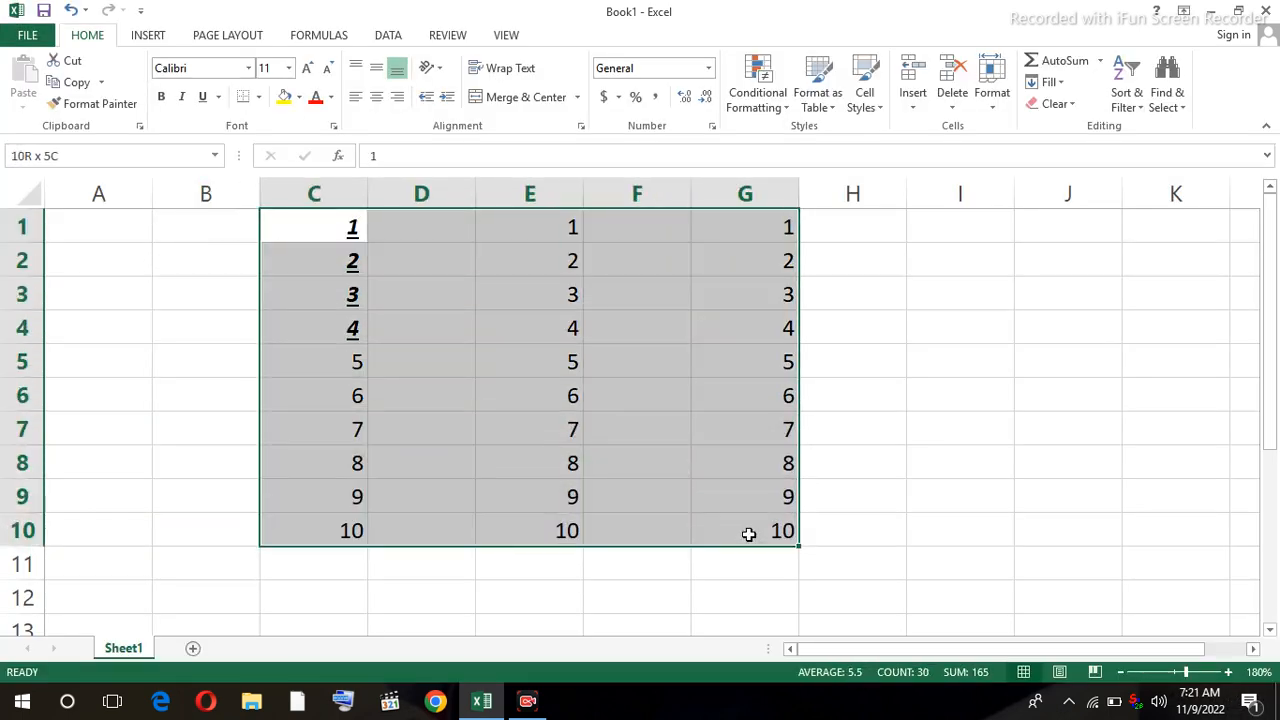
pyautogui.click(258, 96)
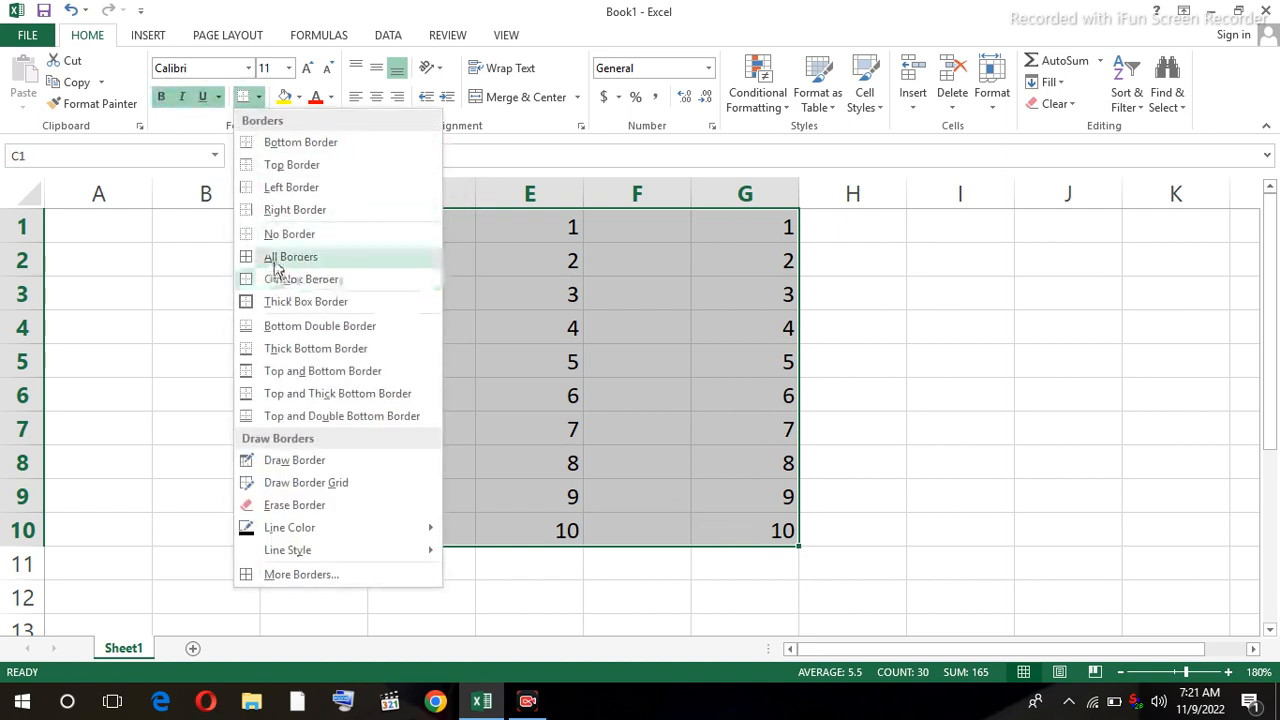
pyautogui.click(276, 262)
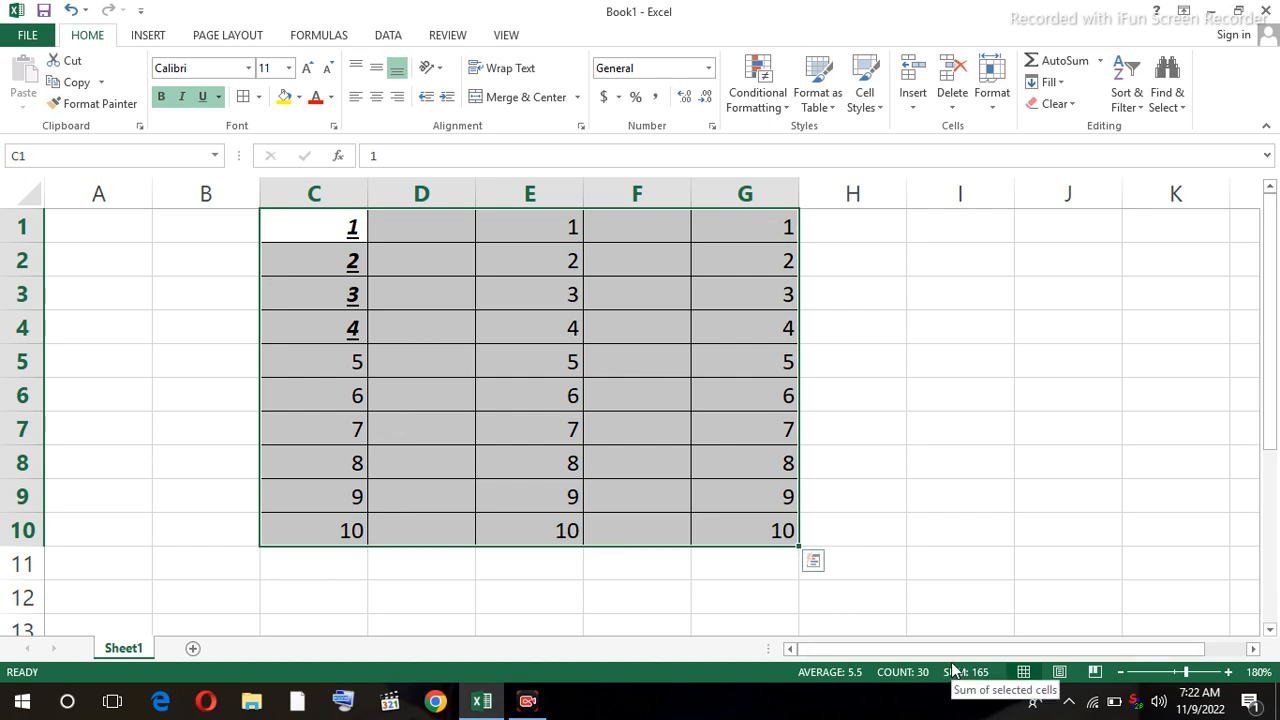
# Examine the bordered table in the print preview at full-page and enlarged zoom, and return to the worksheet.
pyautogui.hotkey('ctrl', 'p')
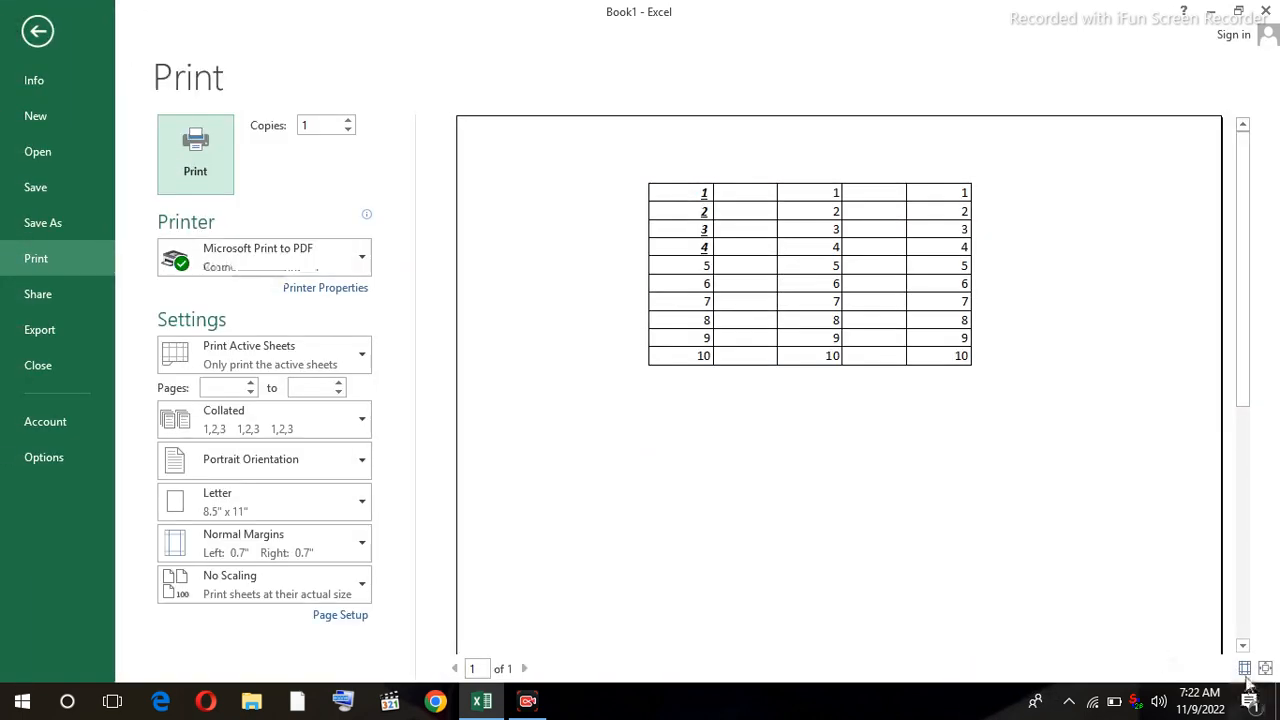
pyautogui.click(1264, 669)
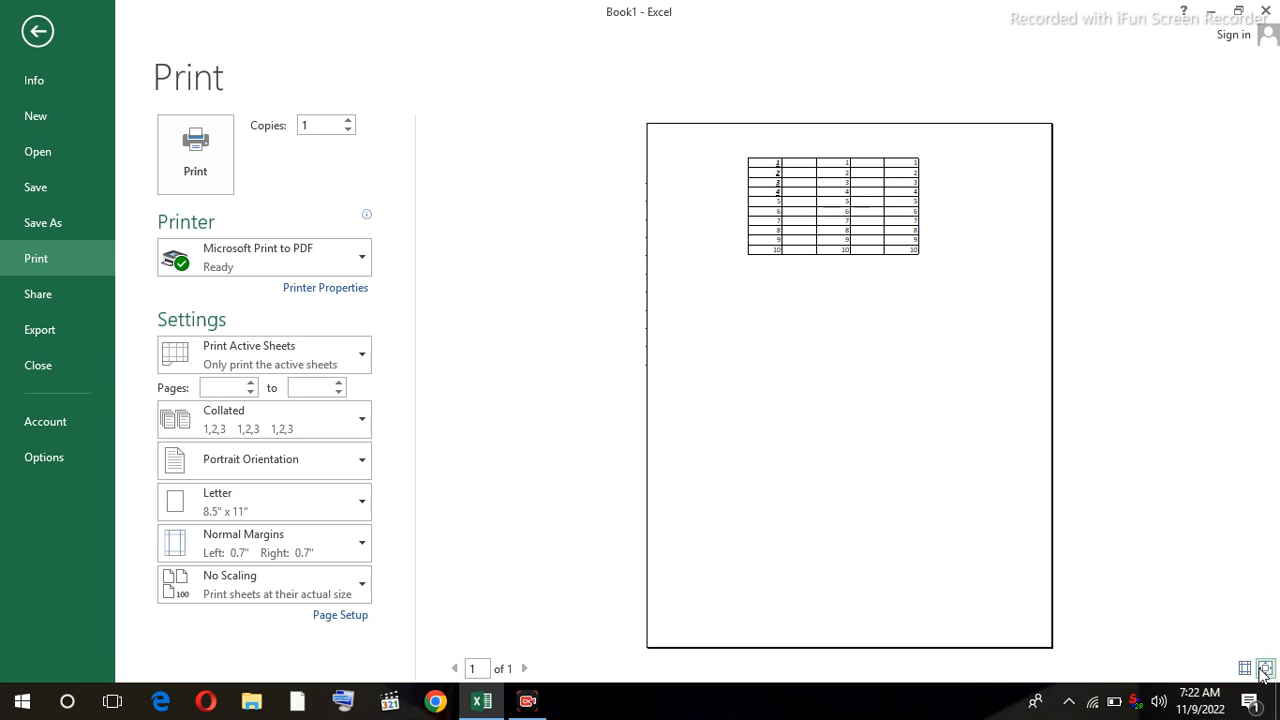
pyautogui.click(1264, 669)
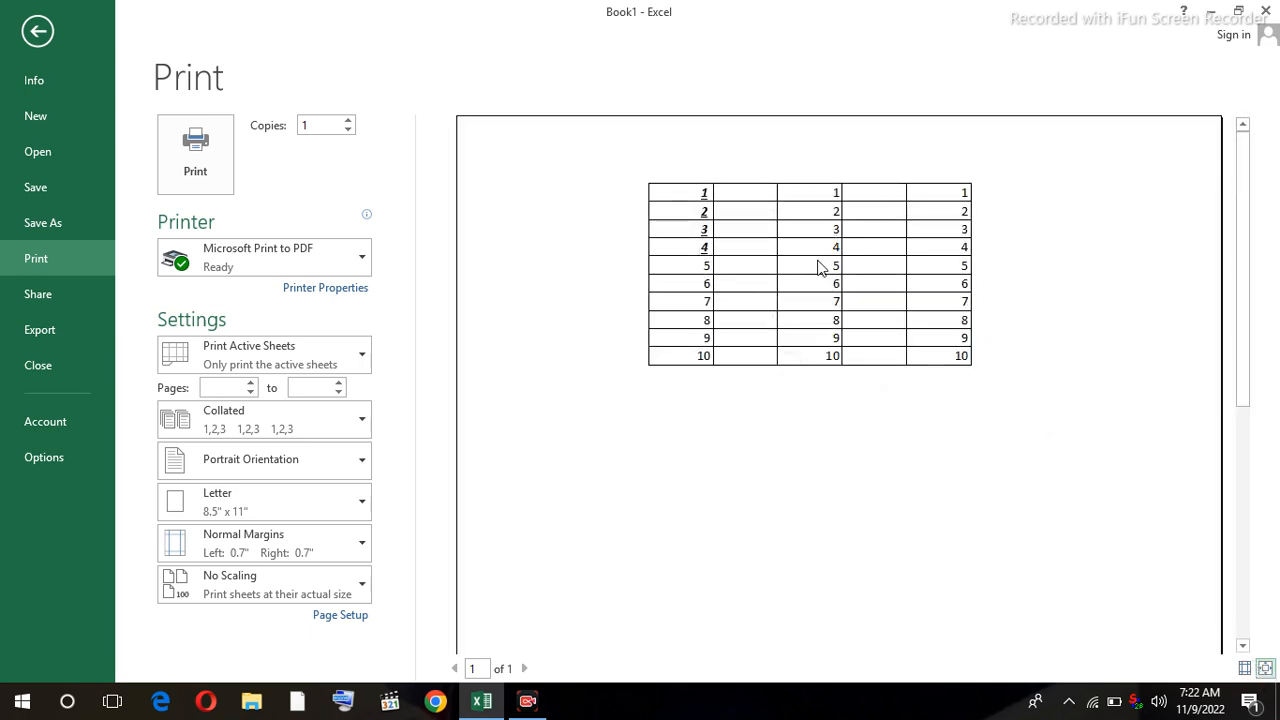
pyautogui.press('Escape')
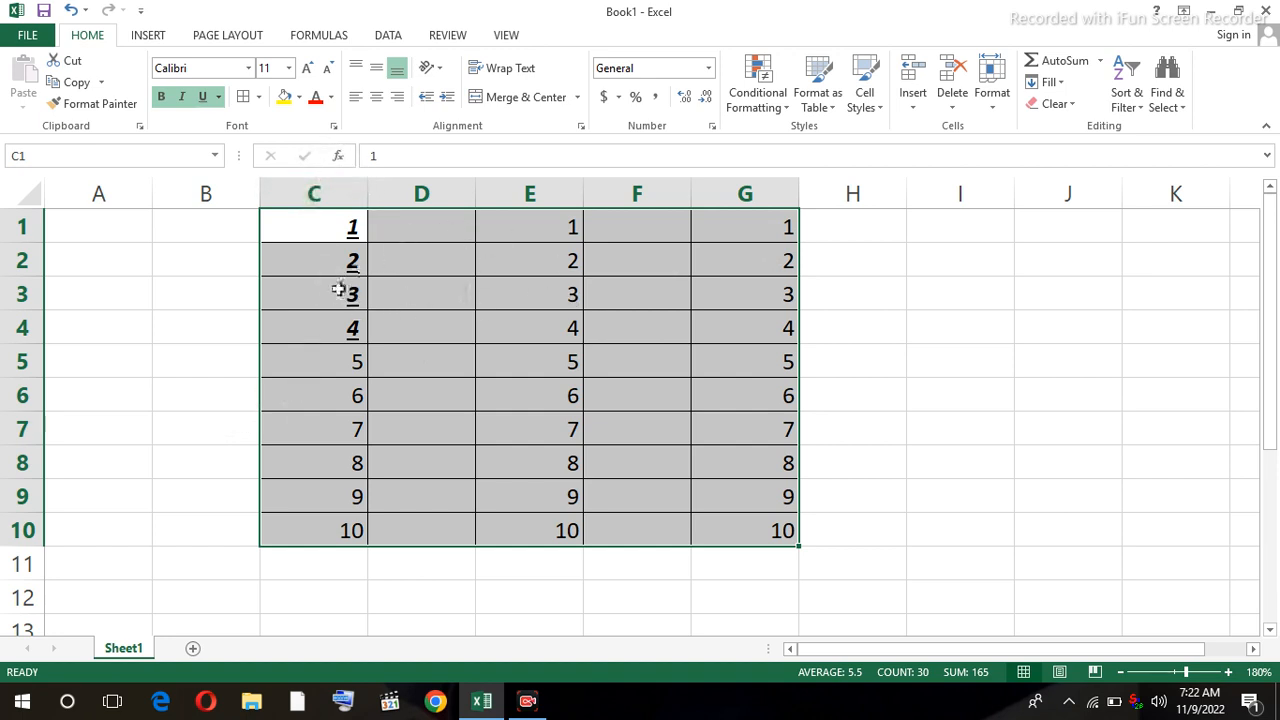
# Fill the cells C1:C4 with the lightest gold theme colour.
pyautogui.click(357, 260)
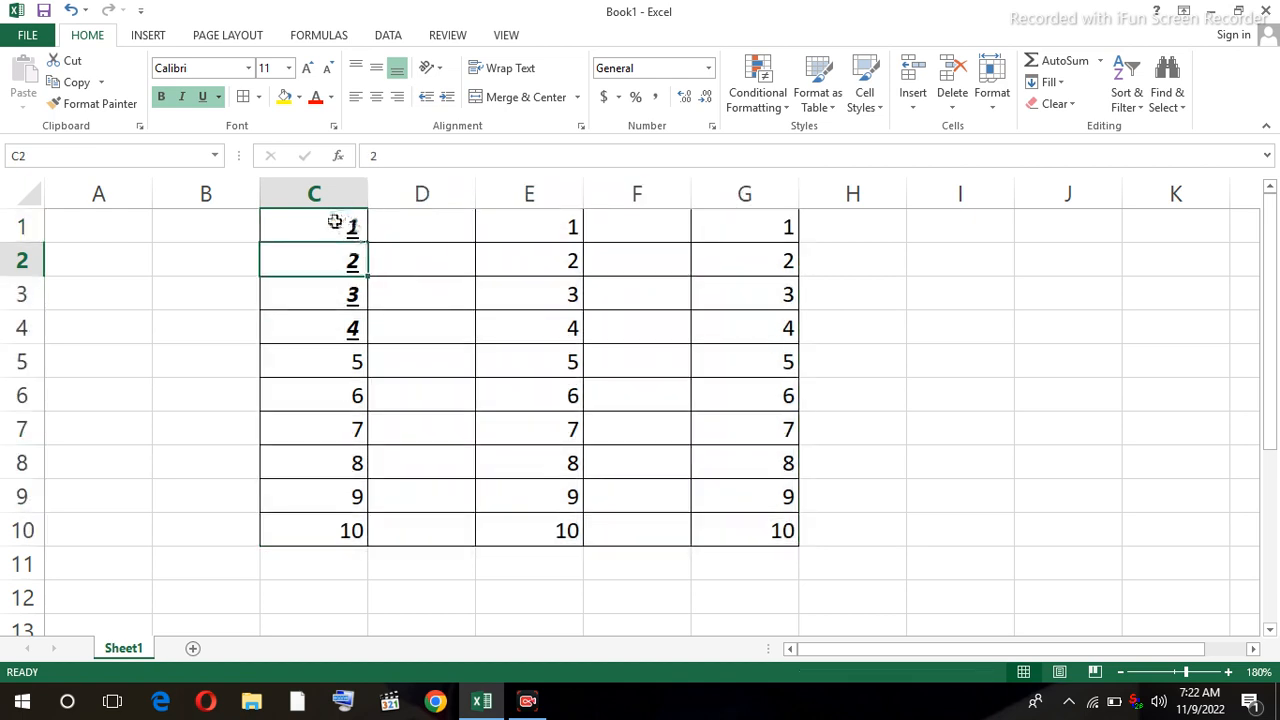
pyautogui.moveTo(334, 220); pyautogui.dragTo(348, 334)
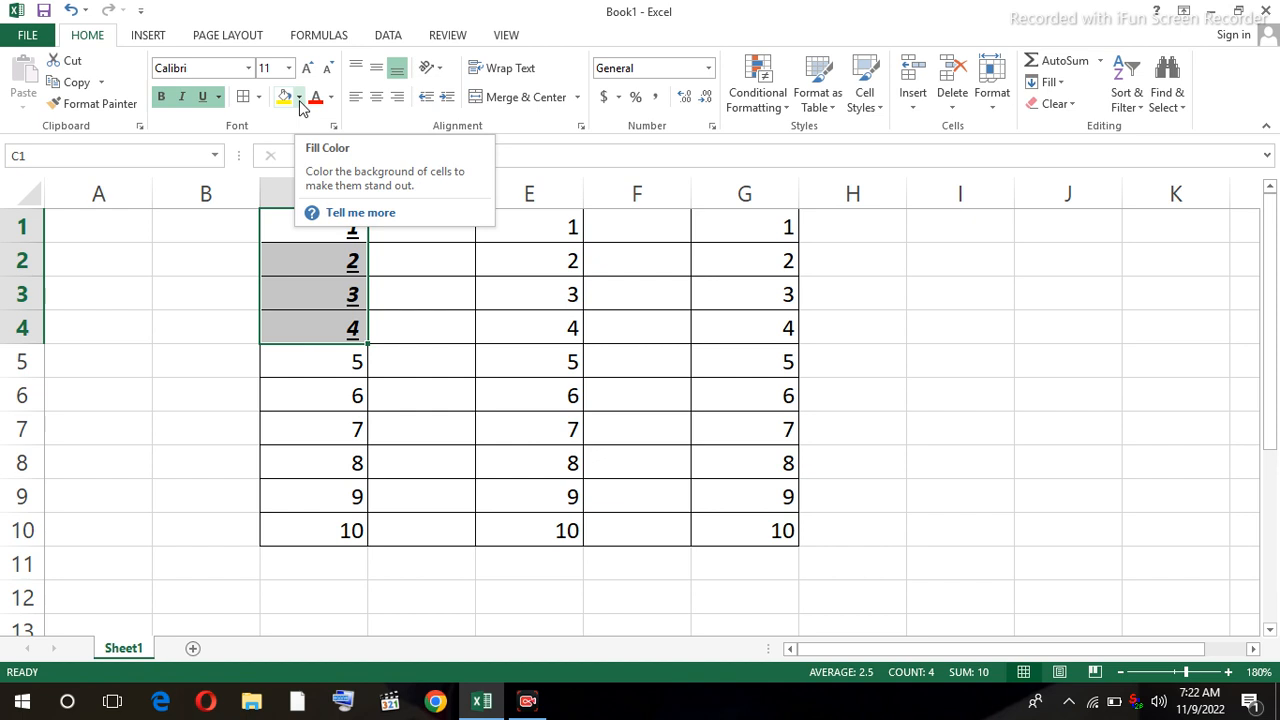
pyautogui.click(299, 97)
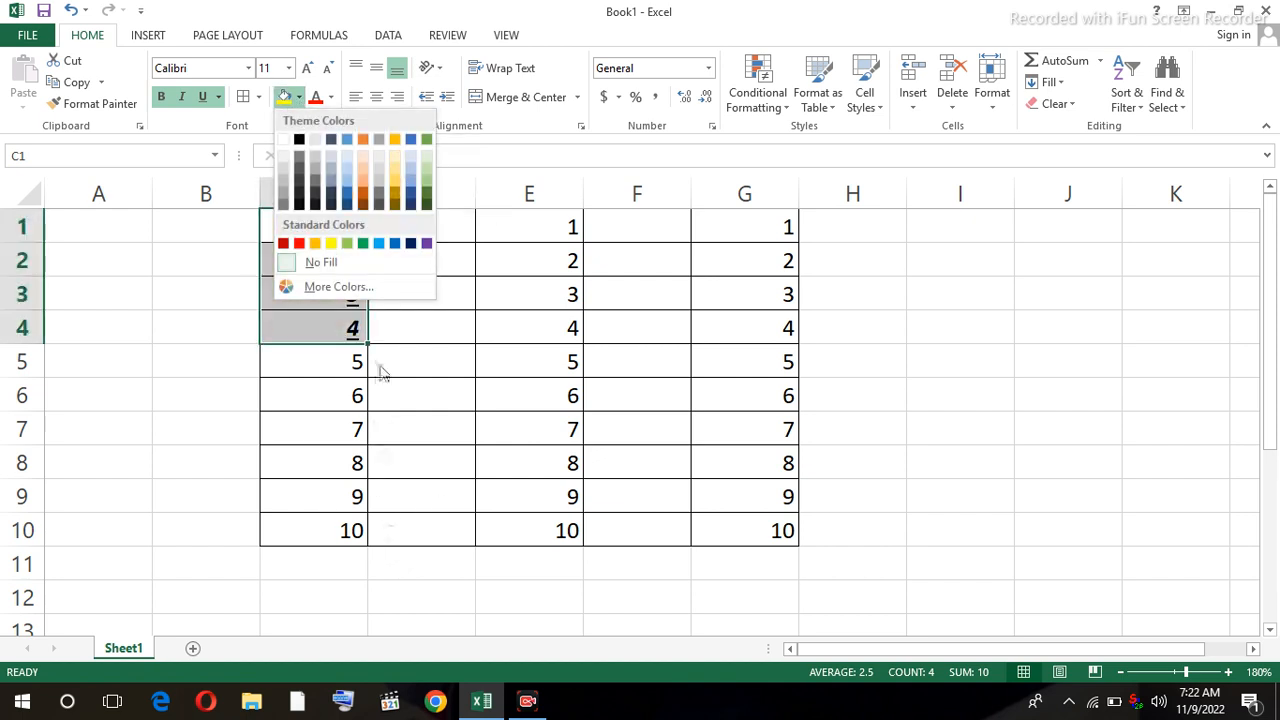
pyautogui.click(398, 160)
pyautogui.click(403, 337)
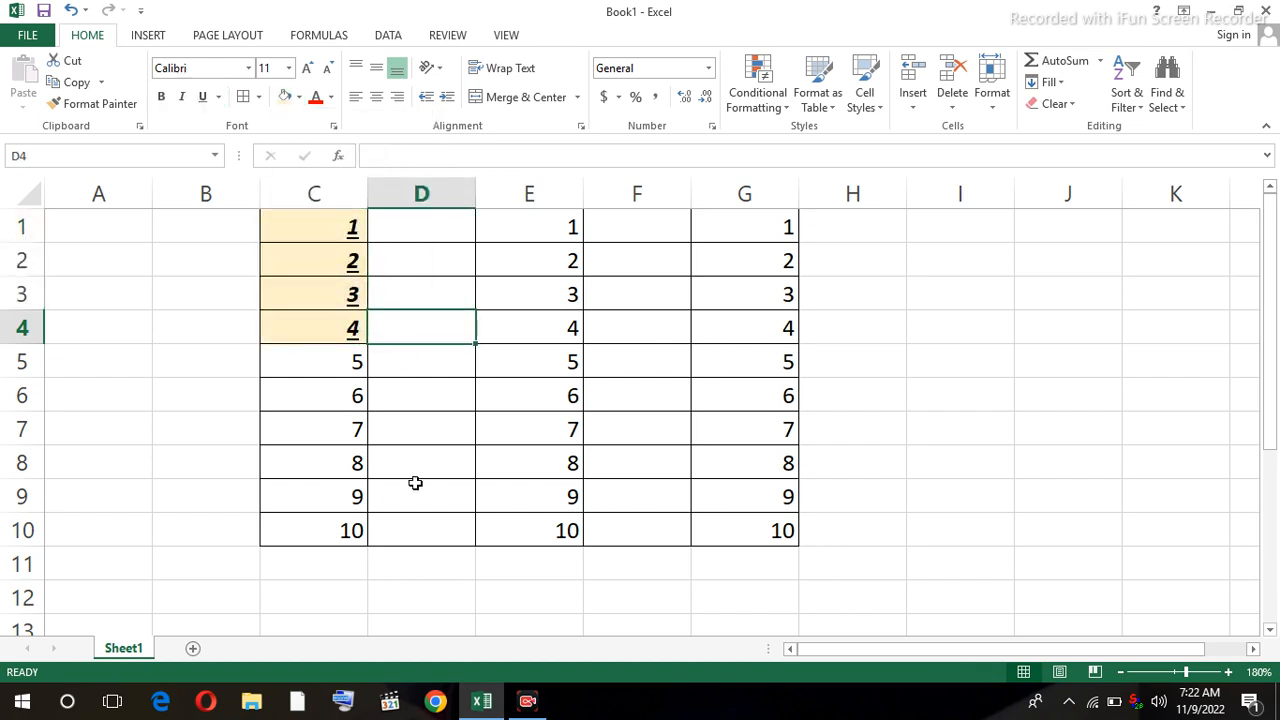
# Fill the cells E1:E10 with a light blue theme colour.
pyautogui.moveTo(551, 229); pyautogui.dragTo(563, 537)
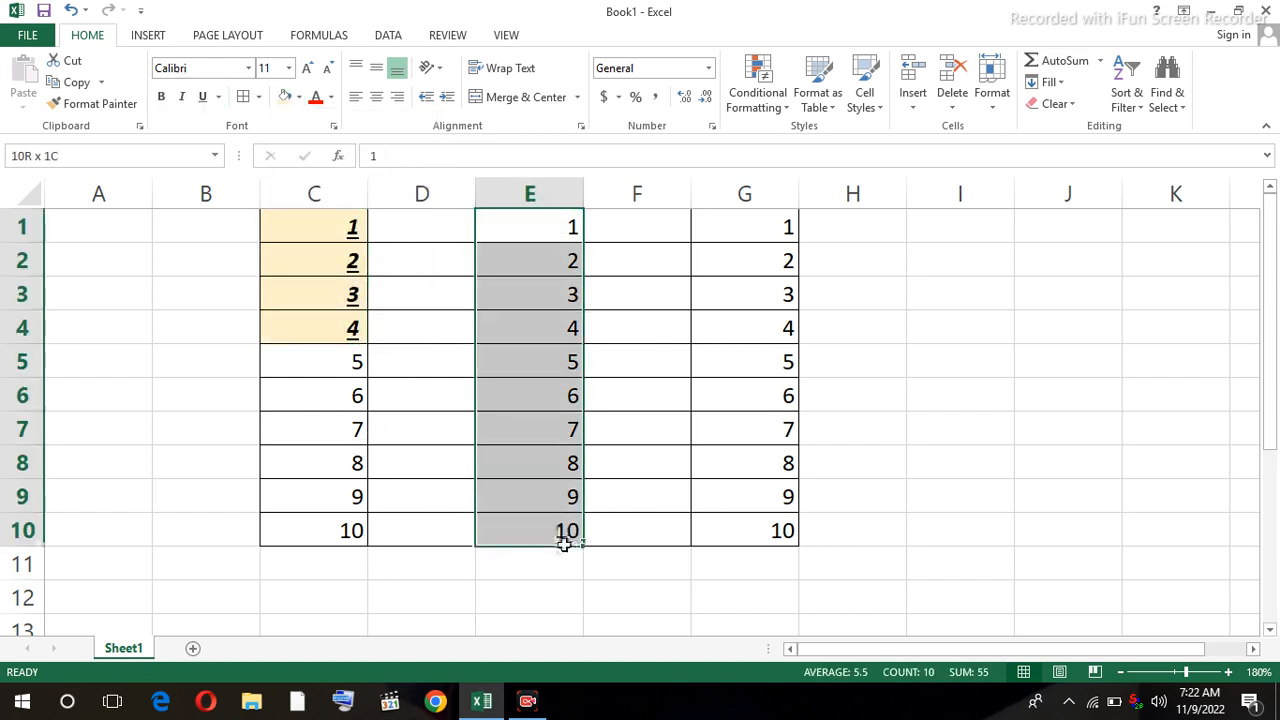
pyautogui.click(302, 100)
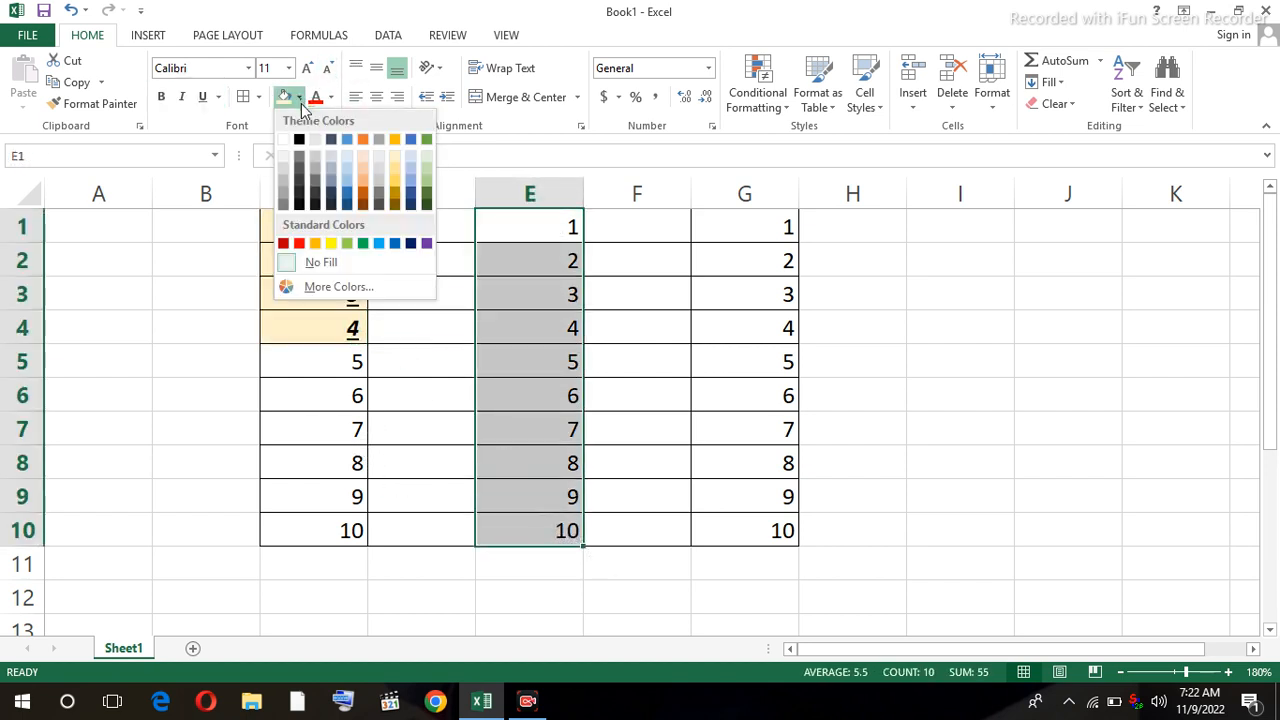
pyautogui.click(408, 177)
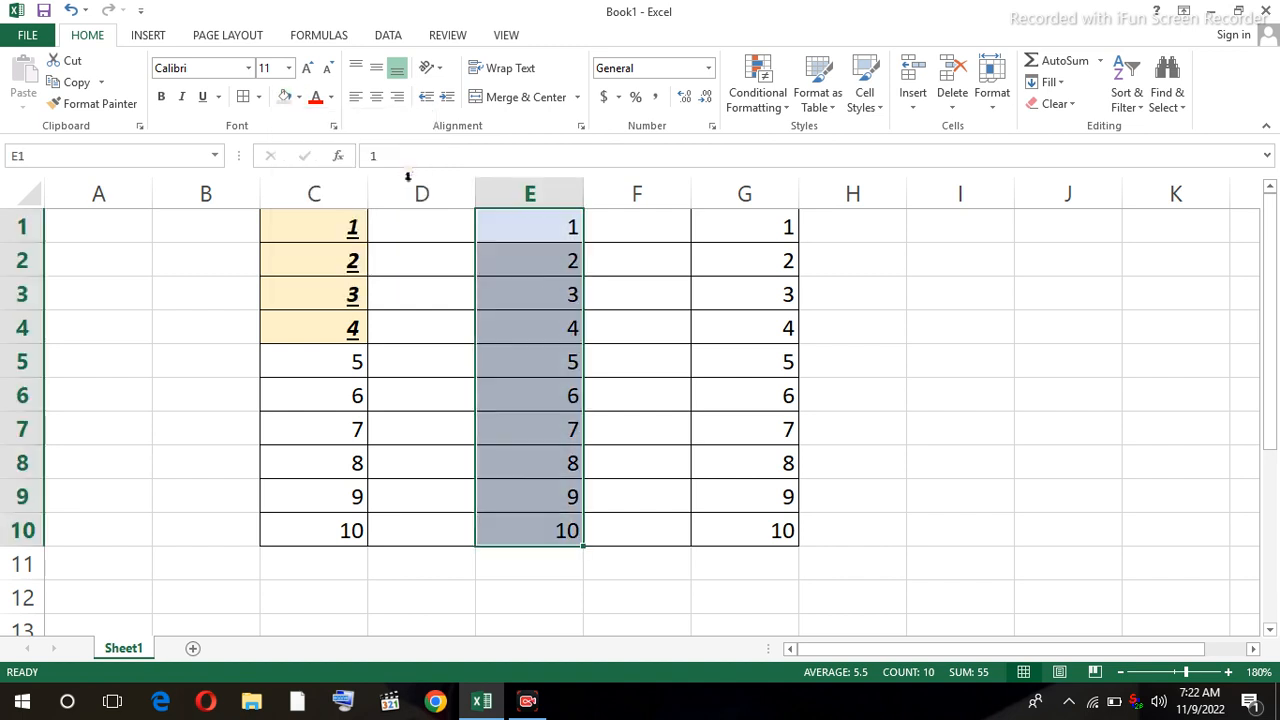
pyautogui.click(702, 404)
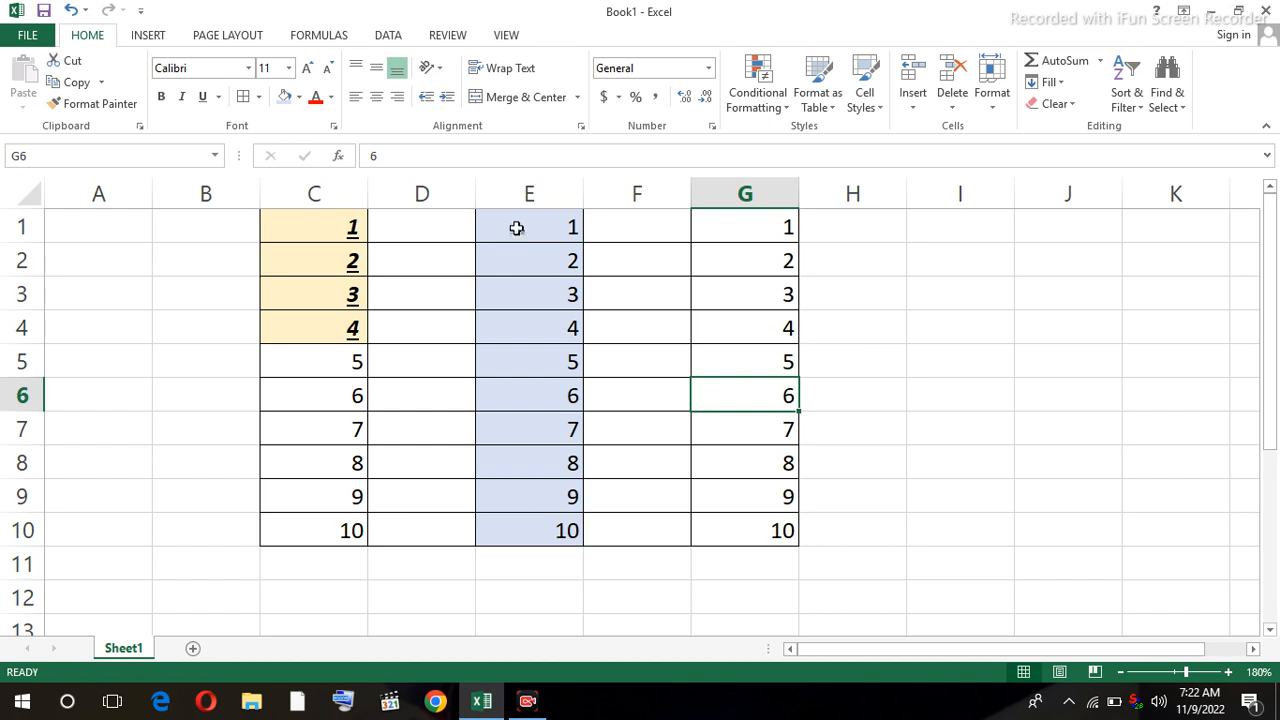
# Change the font colour of the numbers in E1:E10 to red.
pyautogui.moveTo(516, 228); pyautogui.dragTo(520, 531)
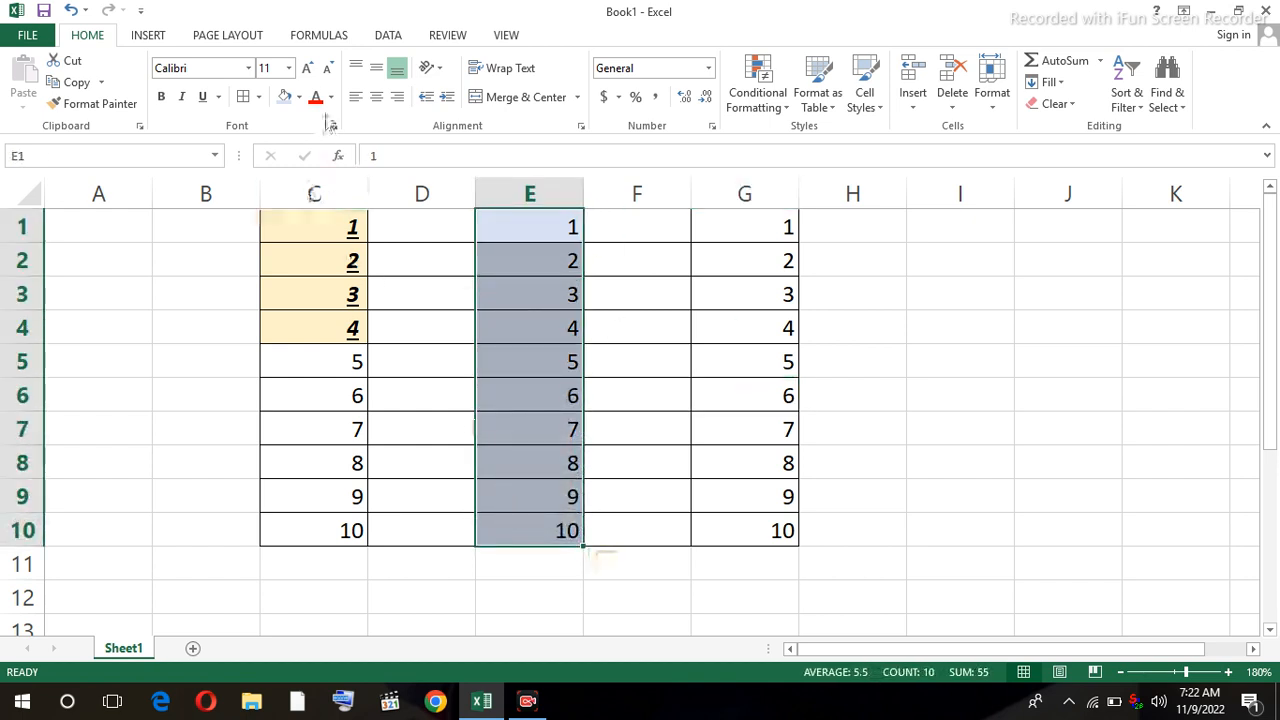
pyautogui.click(331, 98)
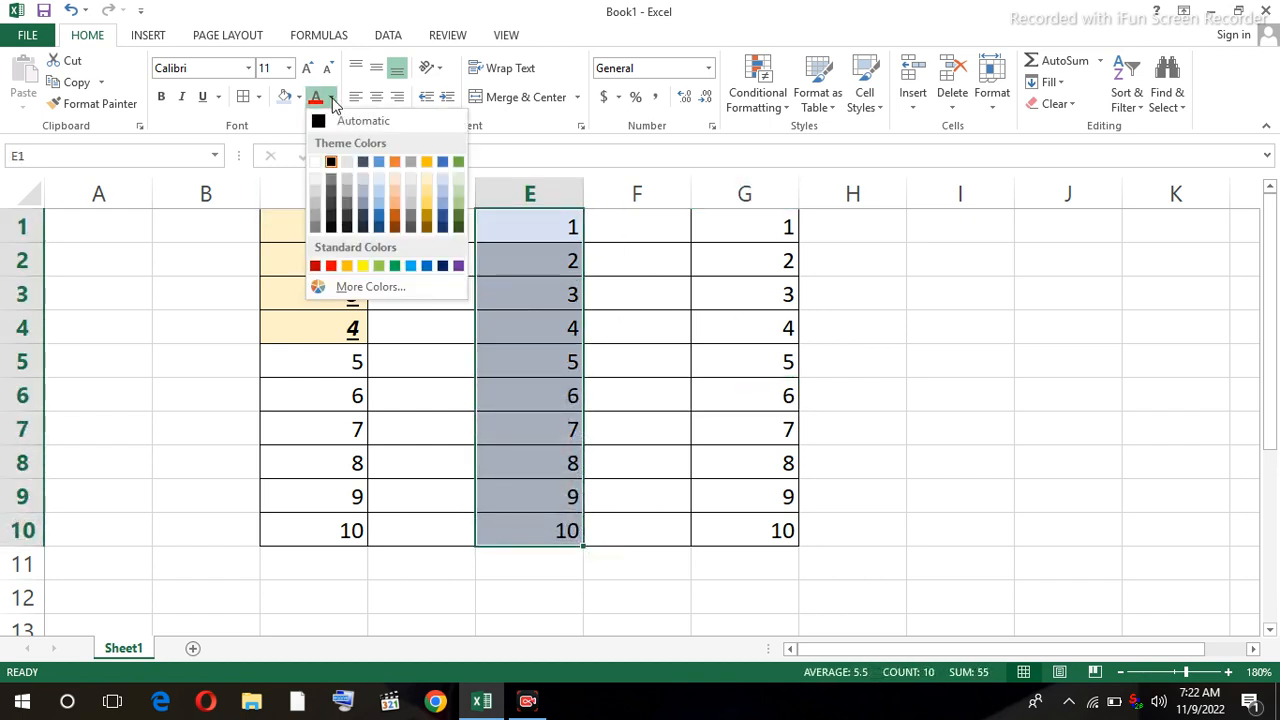
pyautogui.click(316, 267)
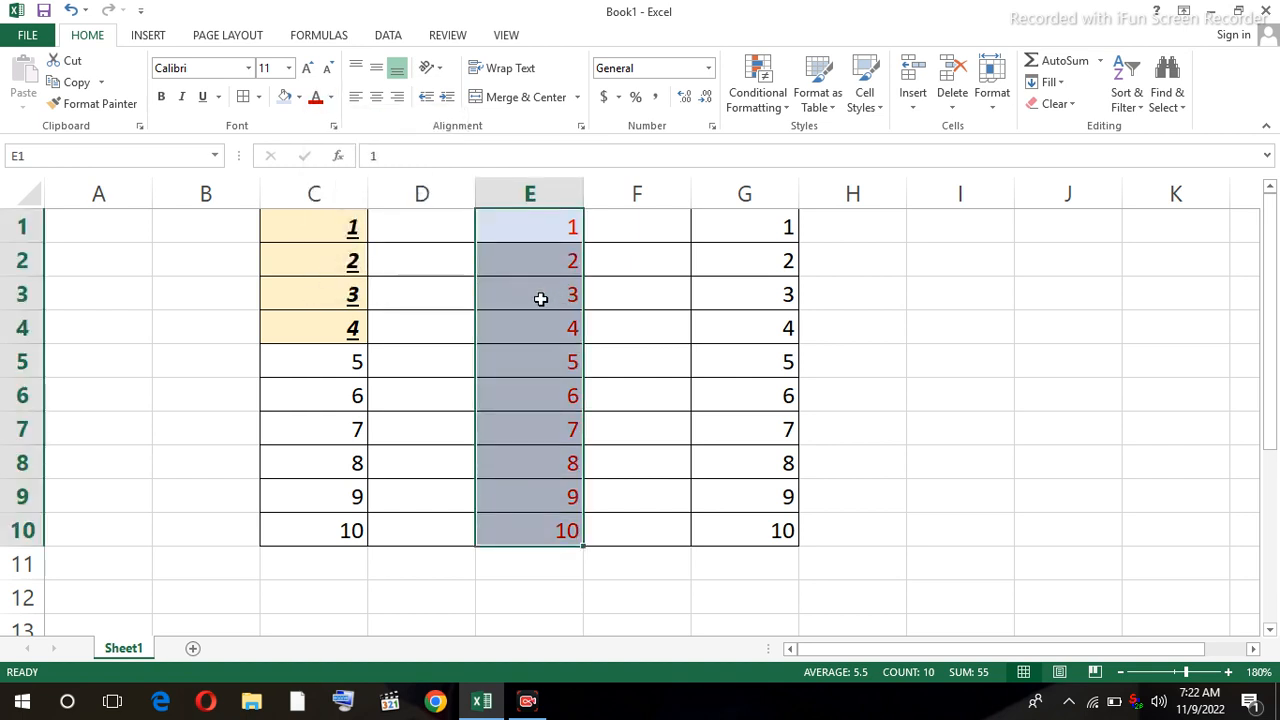
# Enlarge the font of E1:E10 size by size up to 24.
pyautogui.click(308, 70)
pyautogui.click(308, 70)
pyautogui.click(308, 70)
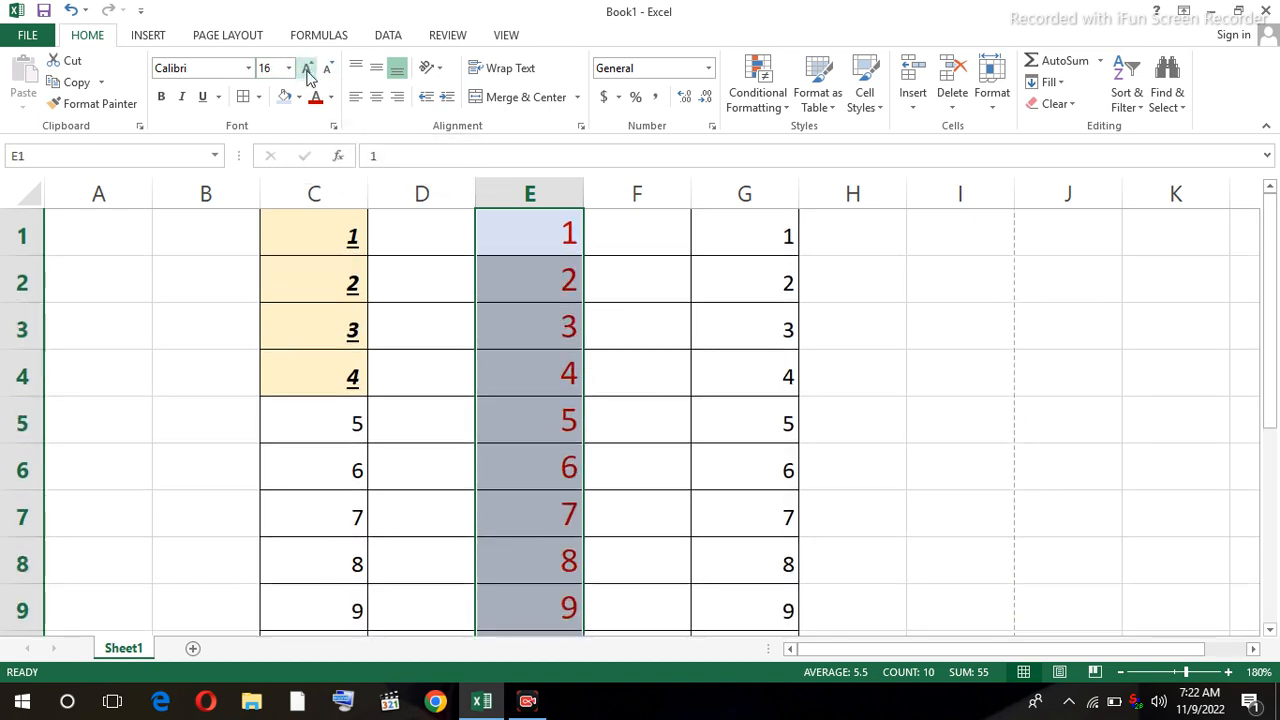
pyautogui.click(308, 72)
pyautogui.click(308, 72)
pyautogui.click(308, 72)
pyautogui.click(308, 72)
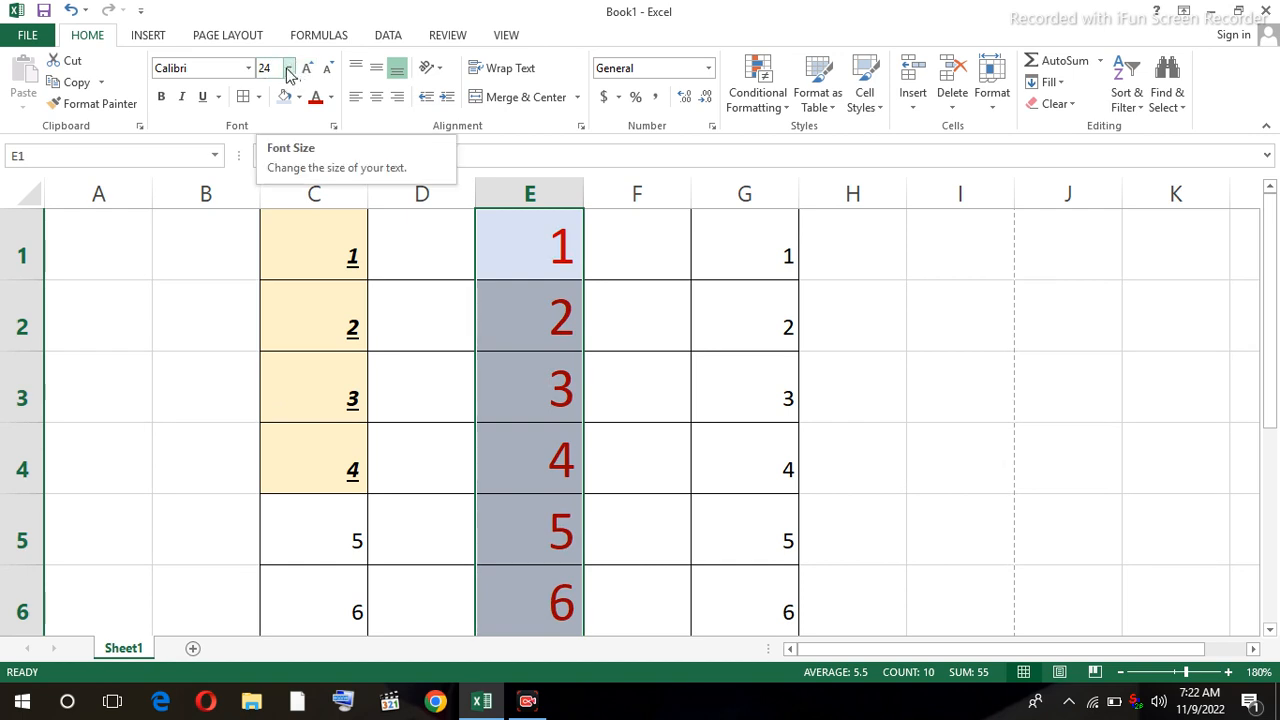
# Set the font size of E1:E10 to 11, and shrink it by three further size steps.
pyautogui.click(287, 72)
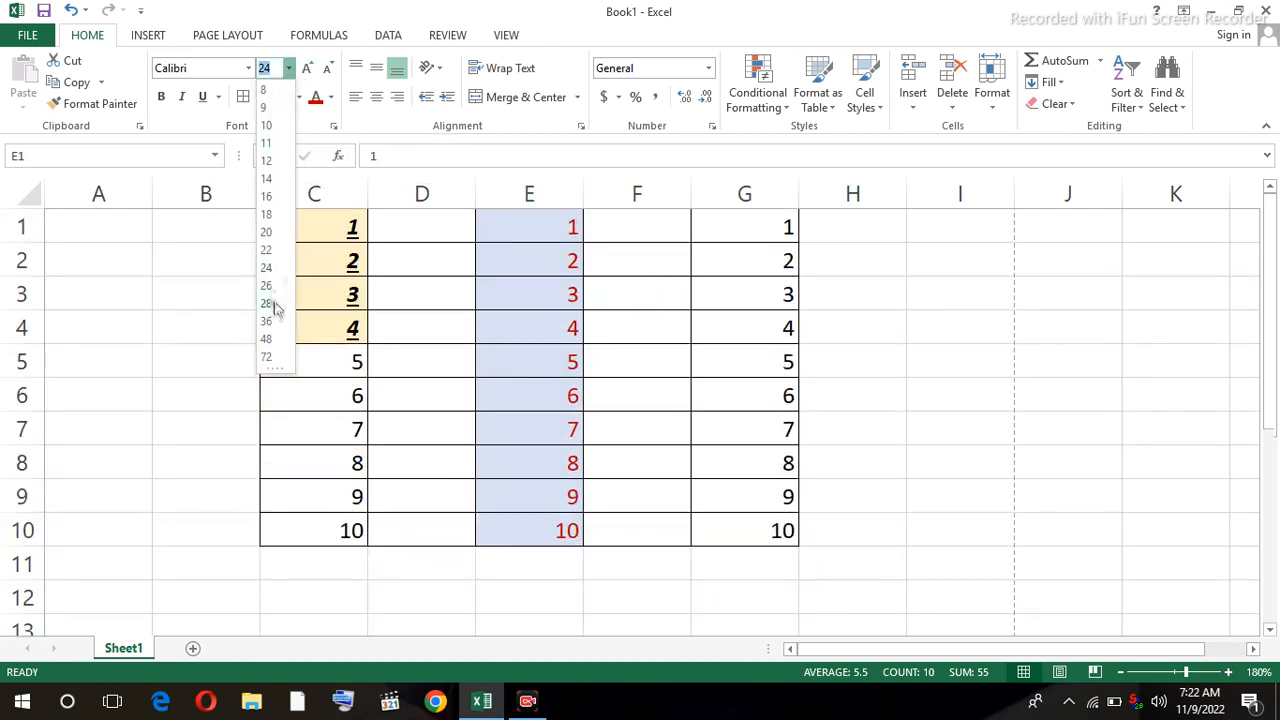
pyautogui.click(268, 146)
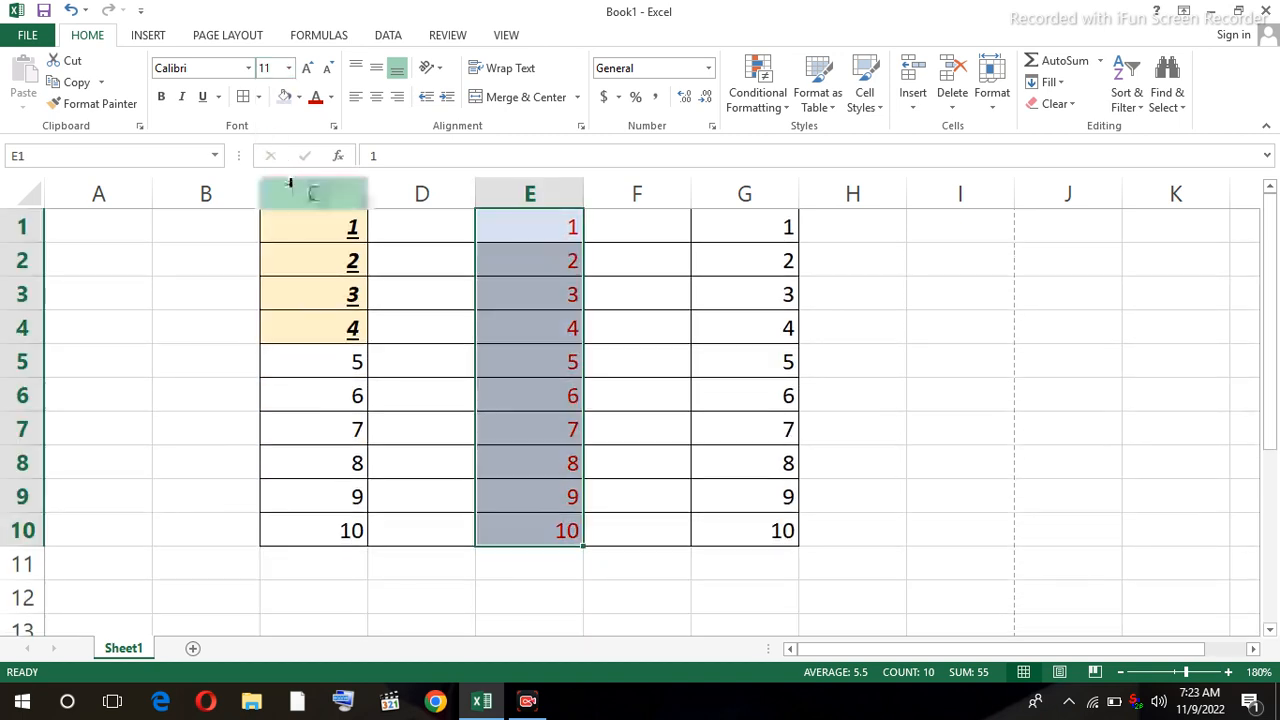
pyautogui.click(330, 70)
pyautogui.click(330, 70)
pyautogui.click(330, 70)
# Enlarge the font of E1:E10 again by eight size steps, past 18.
pyautogui.click(307, 69)
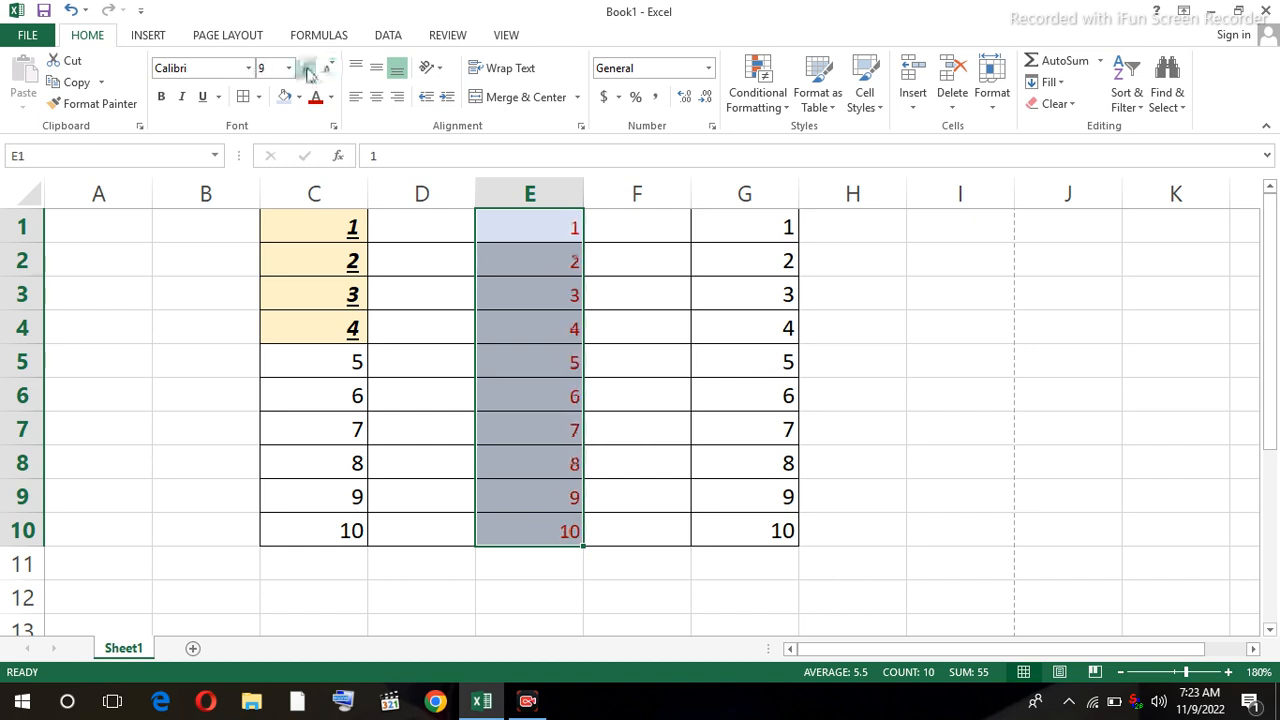
pyautogui.click(307, 69)
pyautogui.click(307, 69)
pyautogui.click(307, 69)
pyautogui.click(307, 69)
pyautogui.click(307, 69)
pyautogui.click(307, 69)
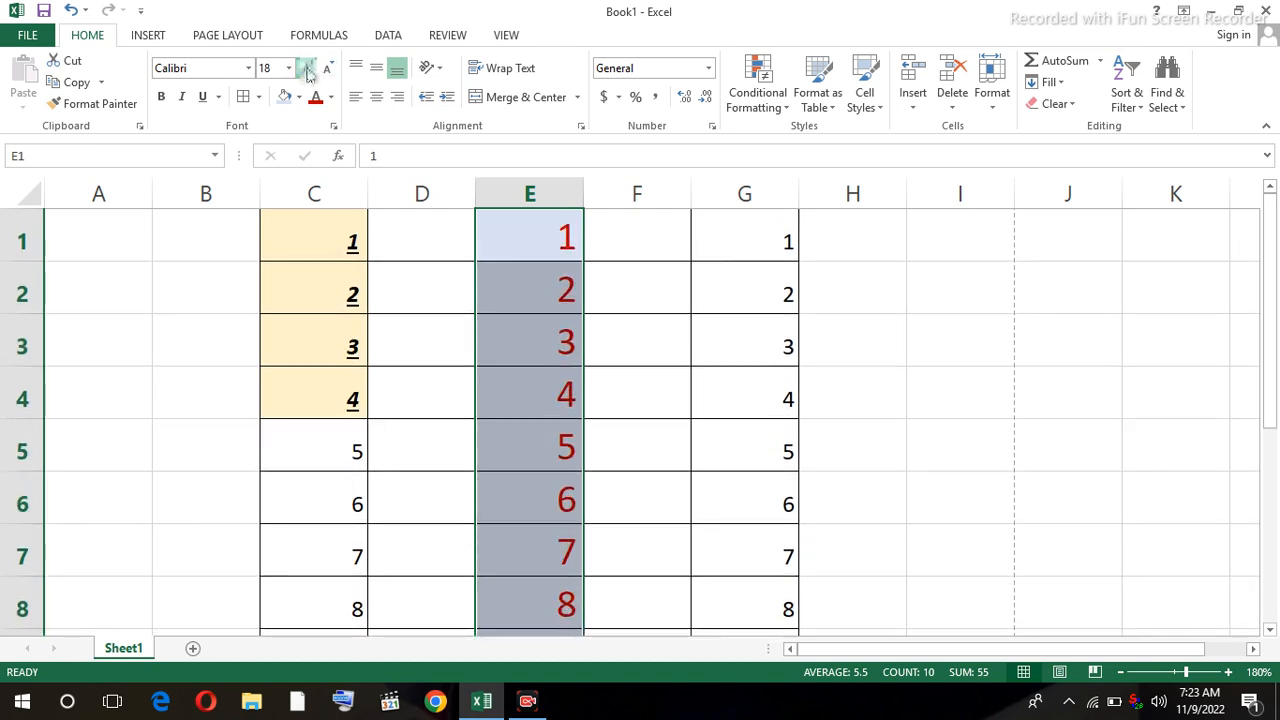
pyautogui.click(307, 69)
# Decrease the font size of E1:E10 step by step to 10, and deselect the range.
pyautogui.click(329, 72)
pyautogui.click(329, 72)
pyautogui.click(329, 72)
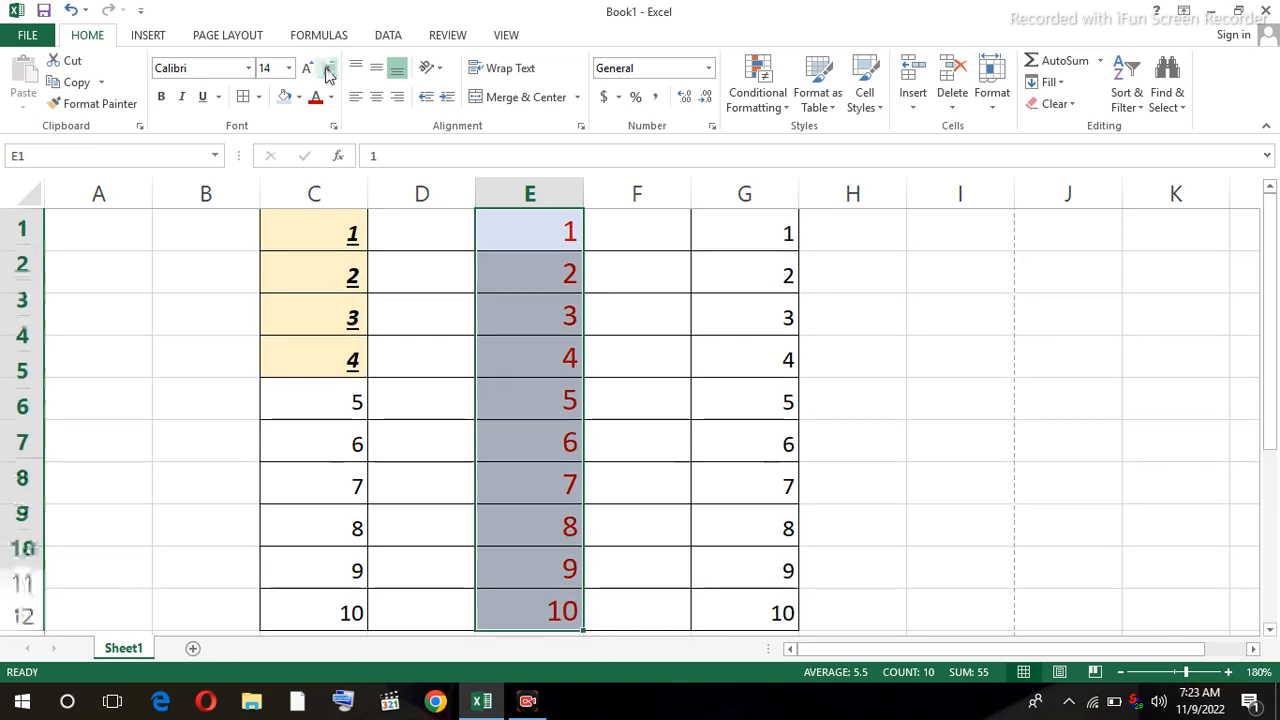
pyautogui.click(329, 72)
pyautogui.click(329, 72)
pyautogui.click(329, 72)
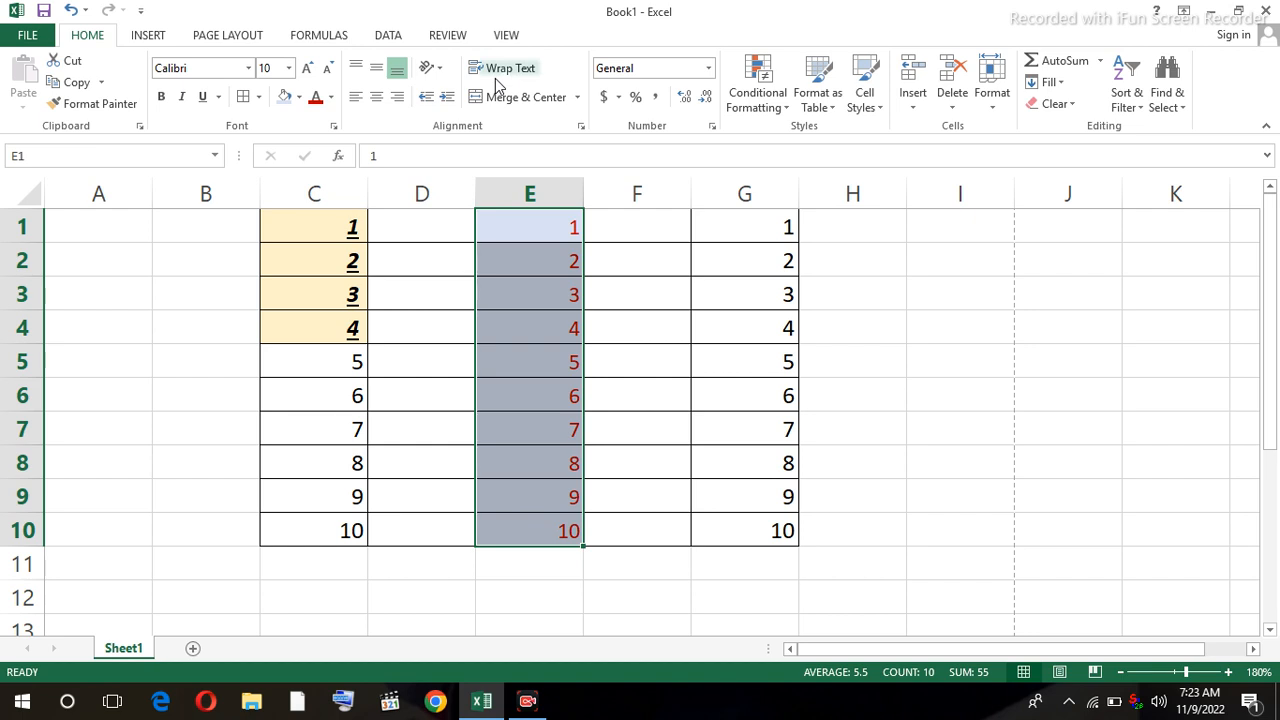
pyautogui.click(444, 340)
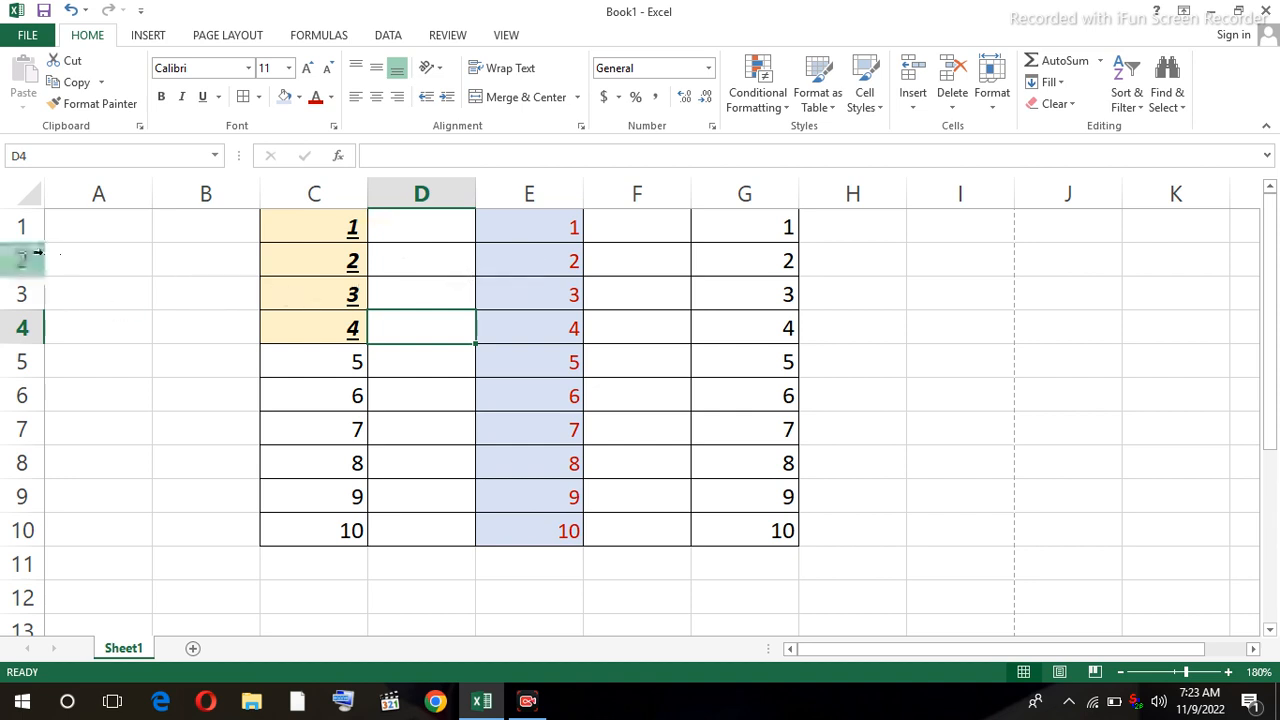
# Try centre and left alignment on the number in E1, and align it right.
pyautogui.click(511, 235)
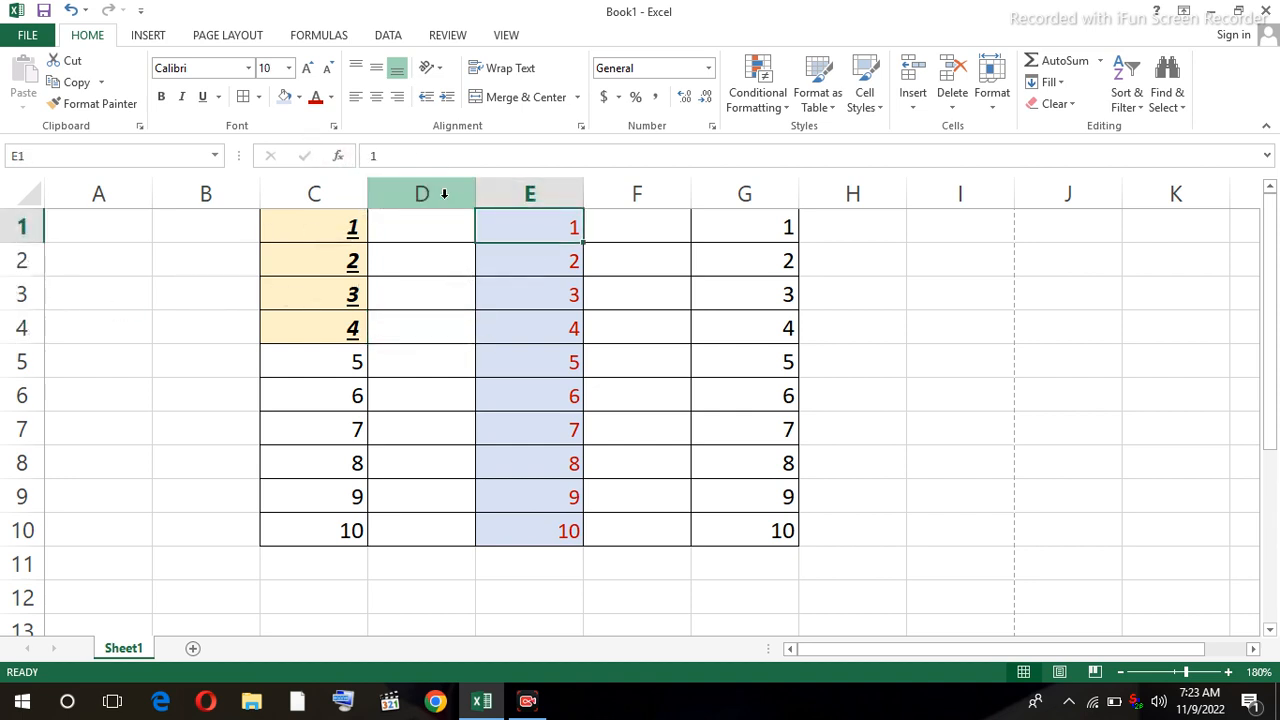
pyautogui.click(377, 100)
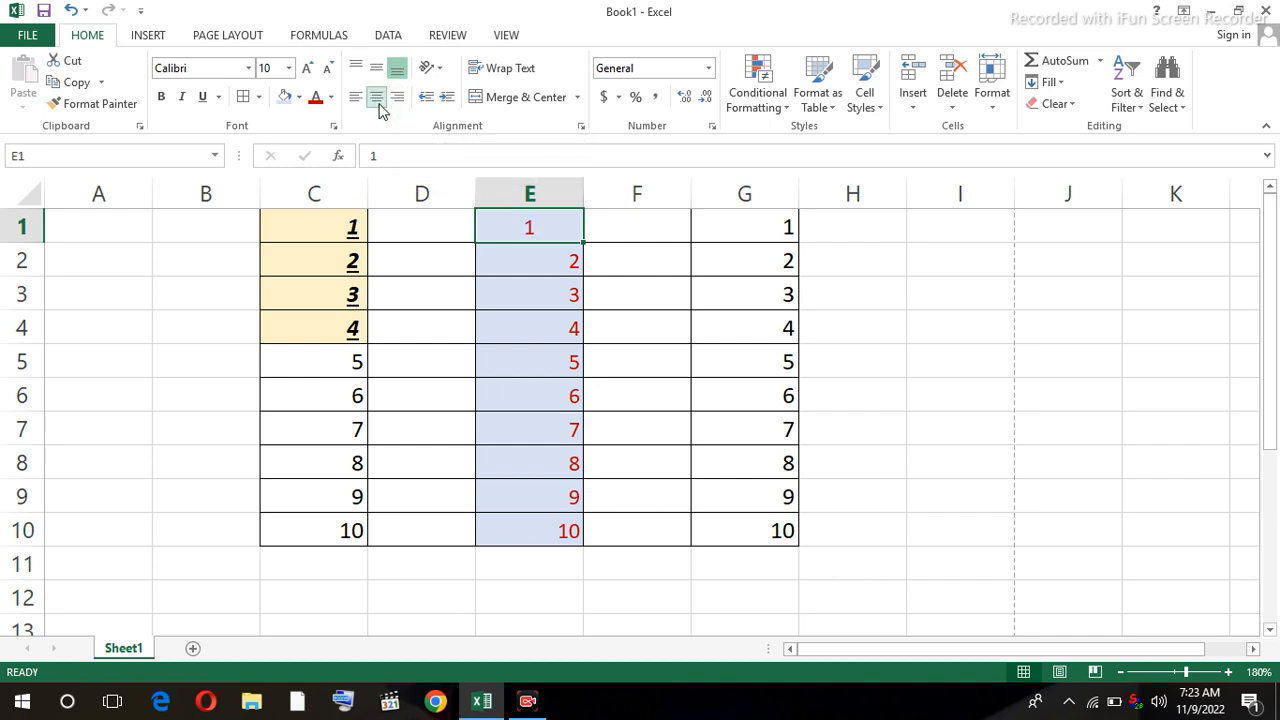
pyautogui.click(356, 98)
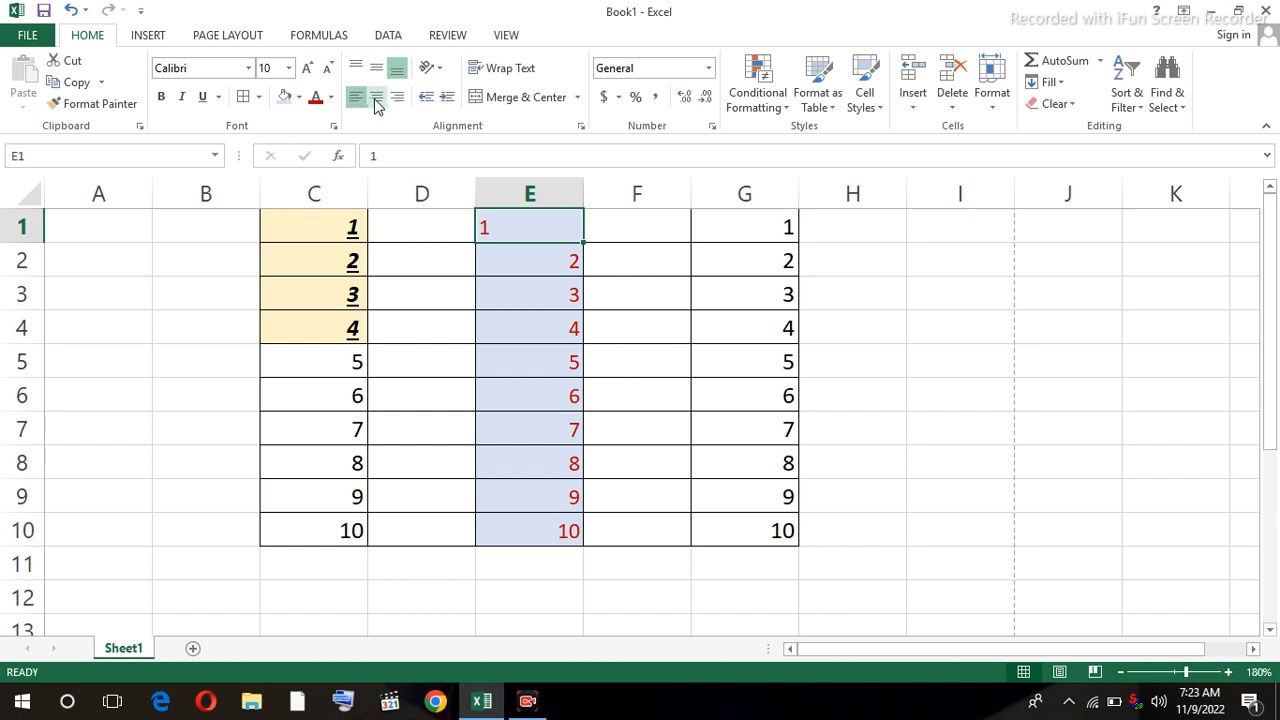
pyautogui.click(377, 100)
pyautogui.click(397, 98)
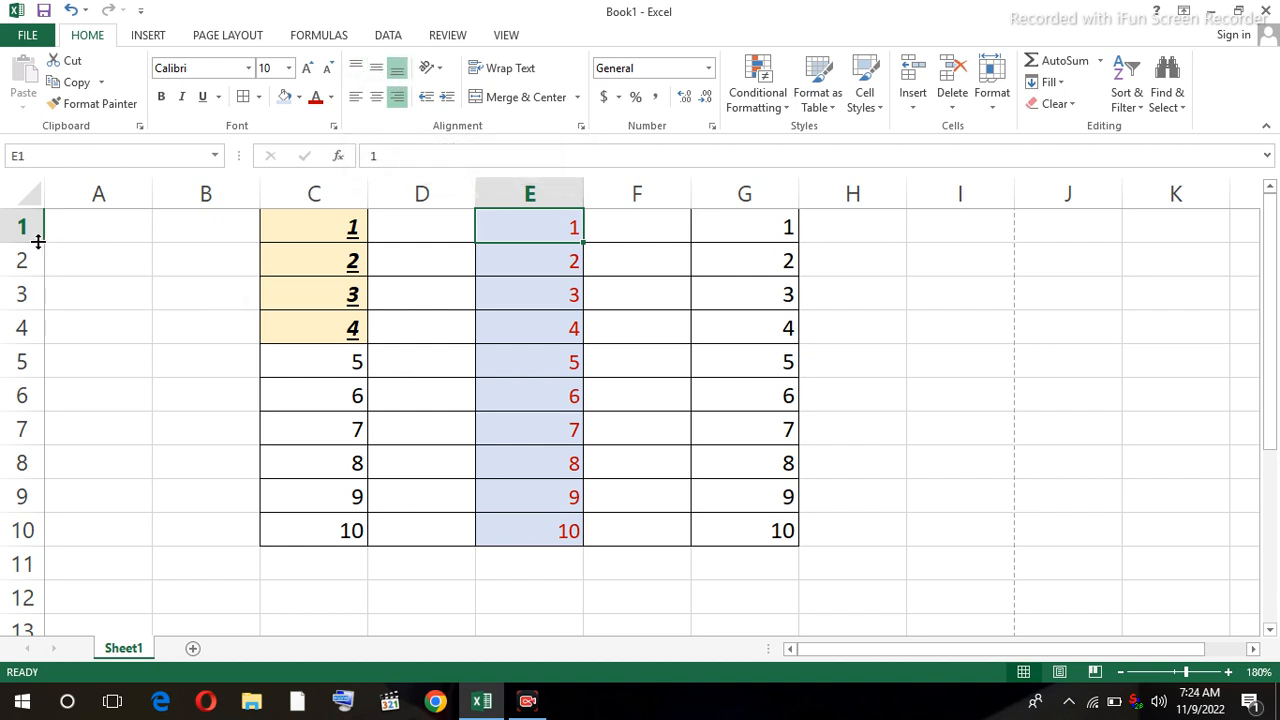
# Make row 1 several times taller, and align the number in E1 to the top and horizontally centred.
pyautogui.moveTo(38, 241); pyautogui.dragTo(68, 367)
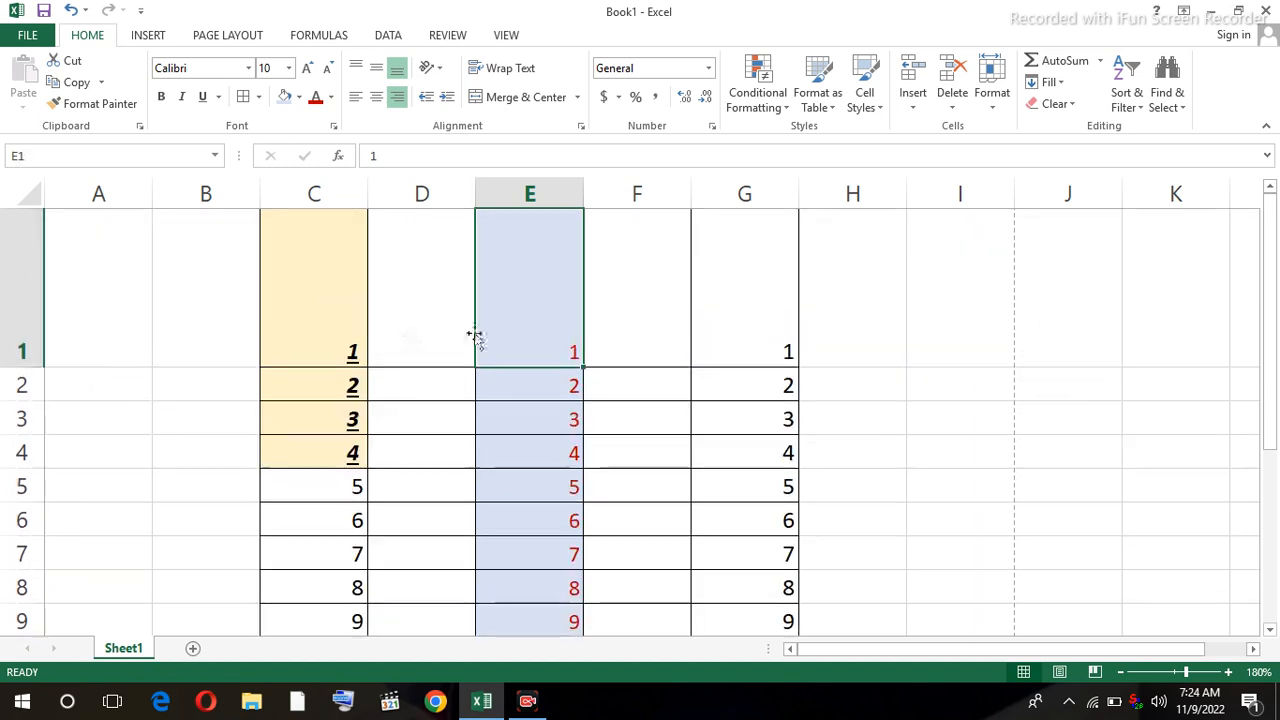
pyautogui.click(379, 68)
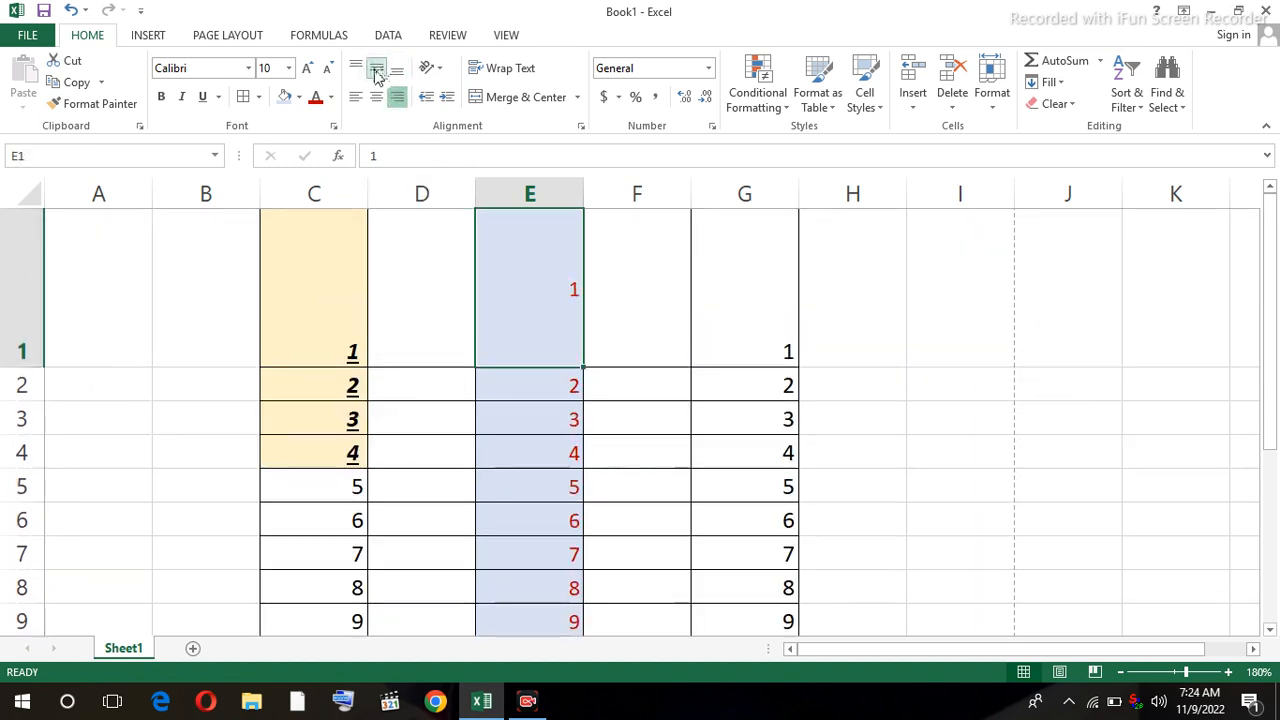
pyautogui.click(360, 69)
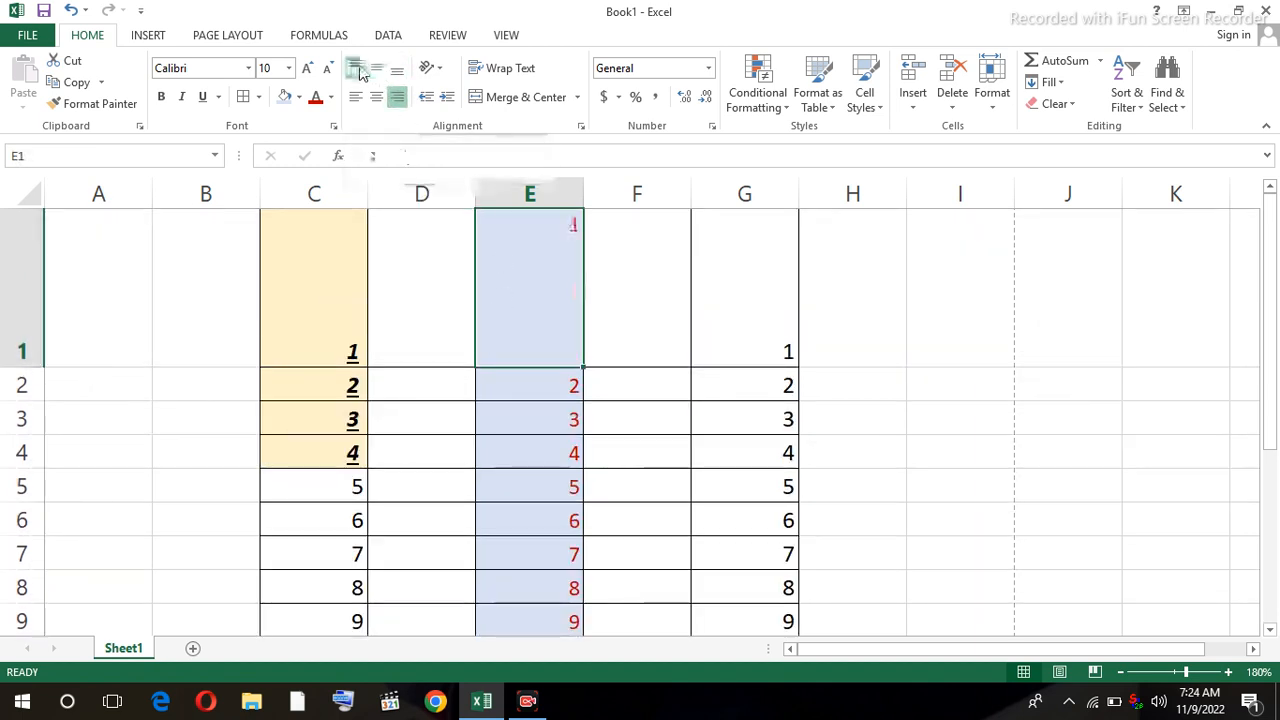
pyautogui.click(377, 96)
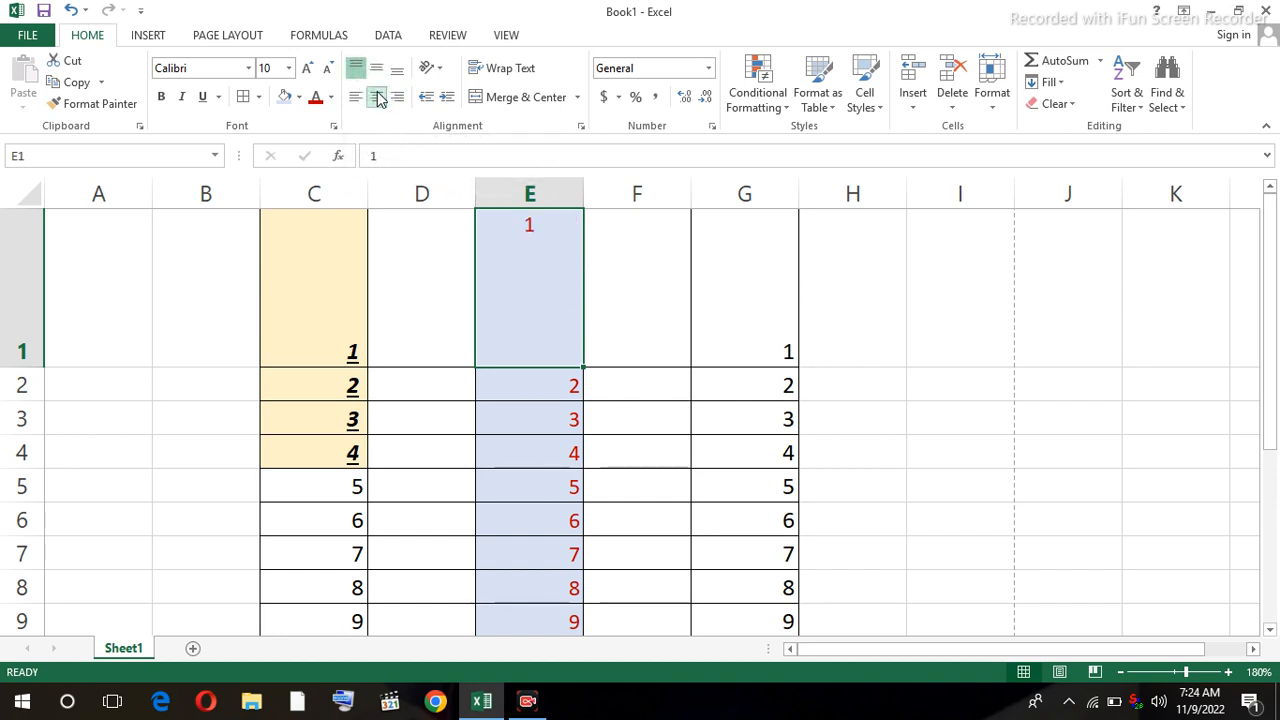
# Try middle alignment with centre and right positions in E1, align it bottom right, and autofit the height of row 1.
pyautogui.click(376, 67)
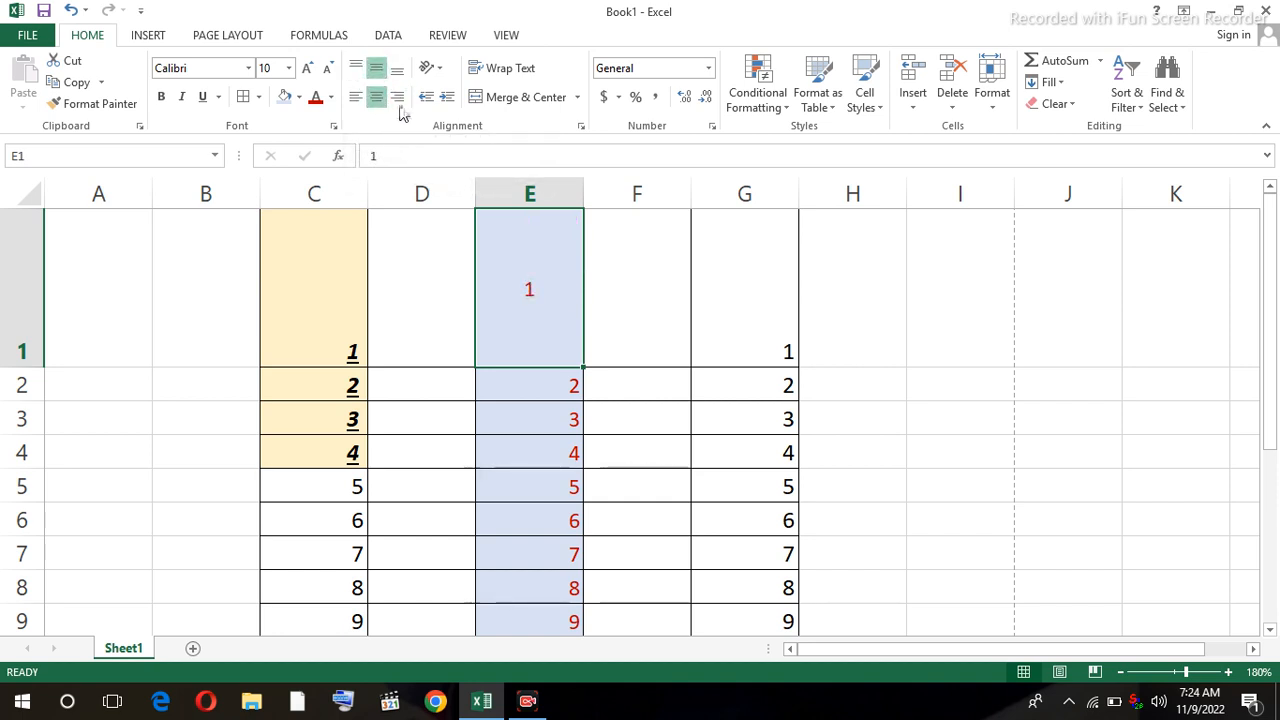
pyautogui.click(398, 97)
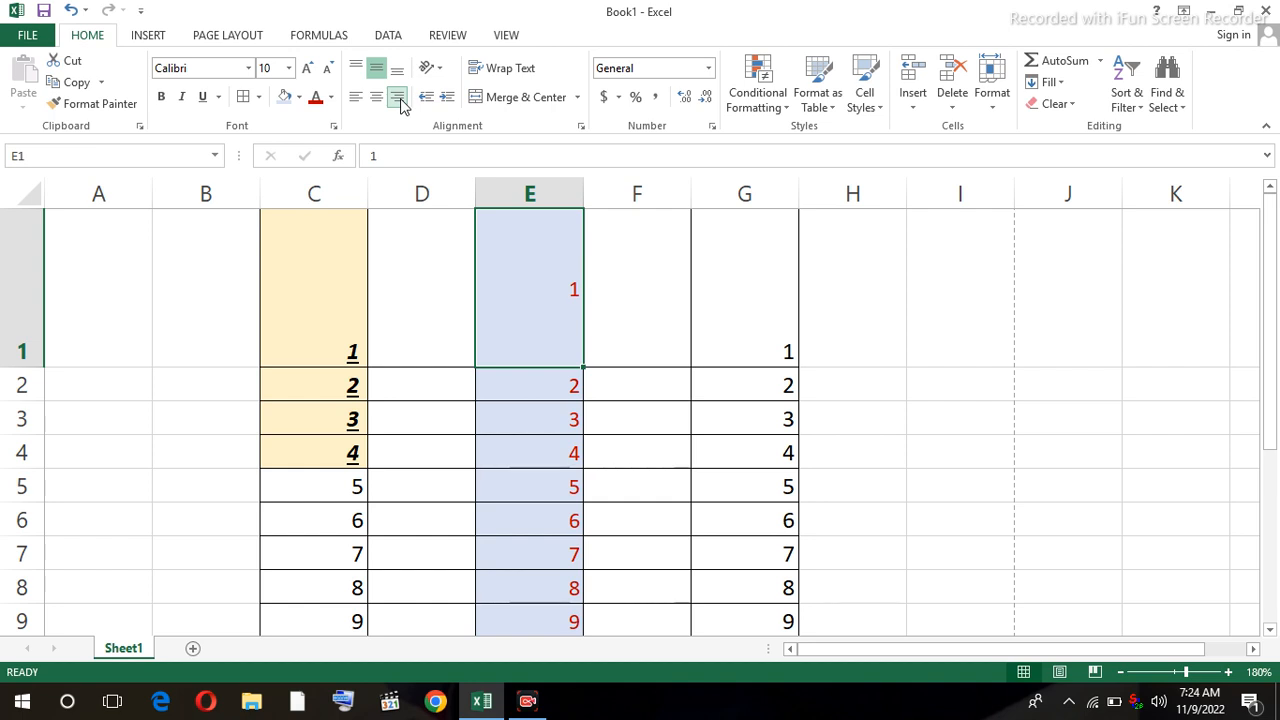
pyautogui.click(383, 99)
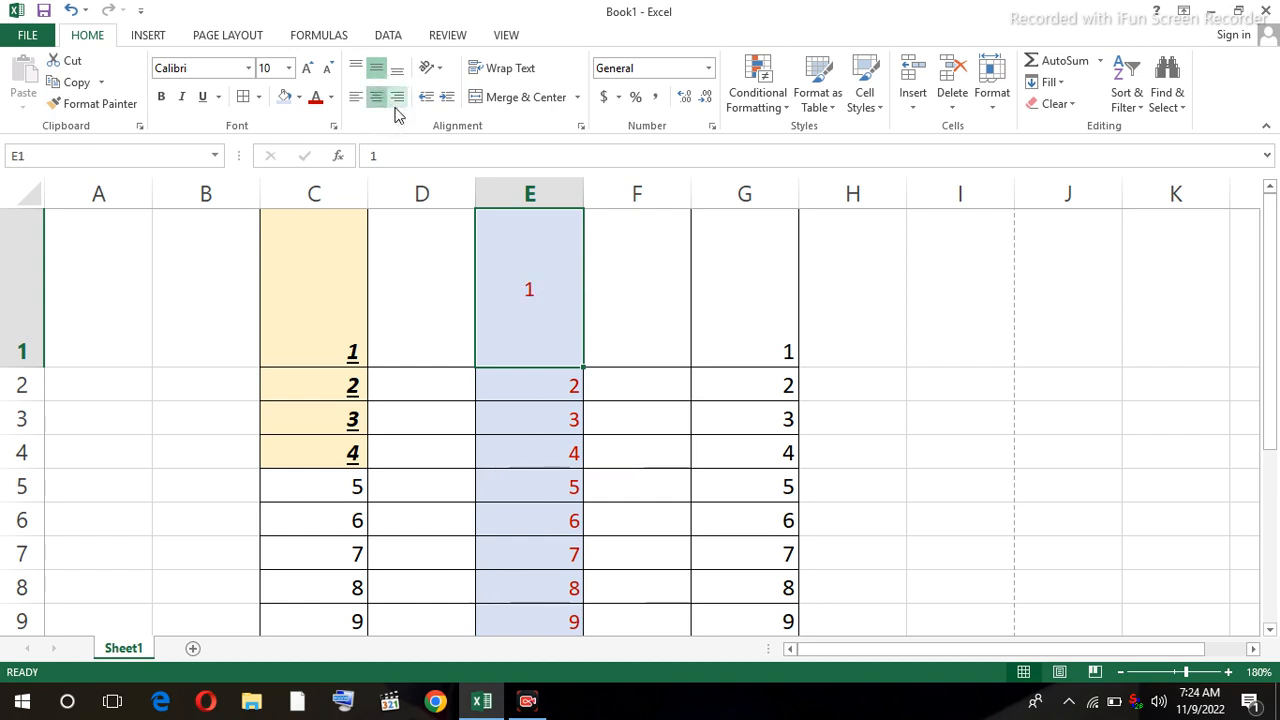
pyautogui.click(398, 75)
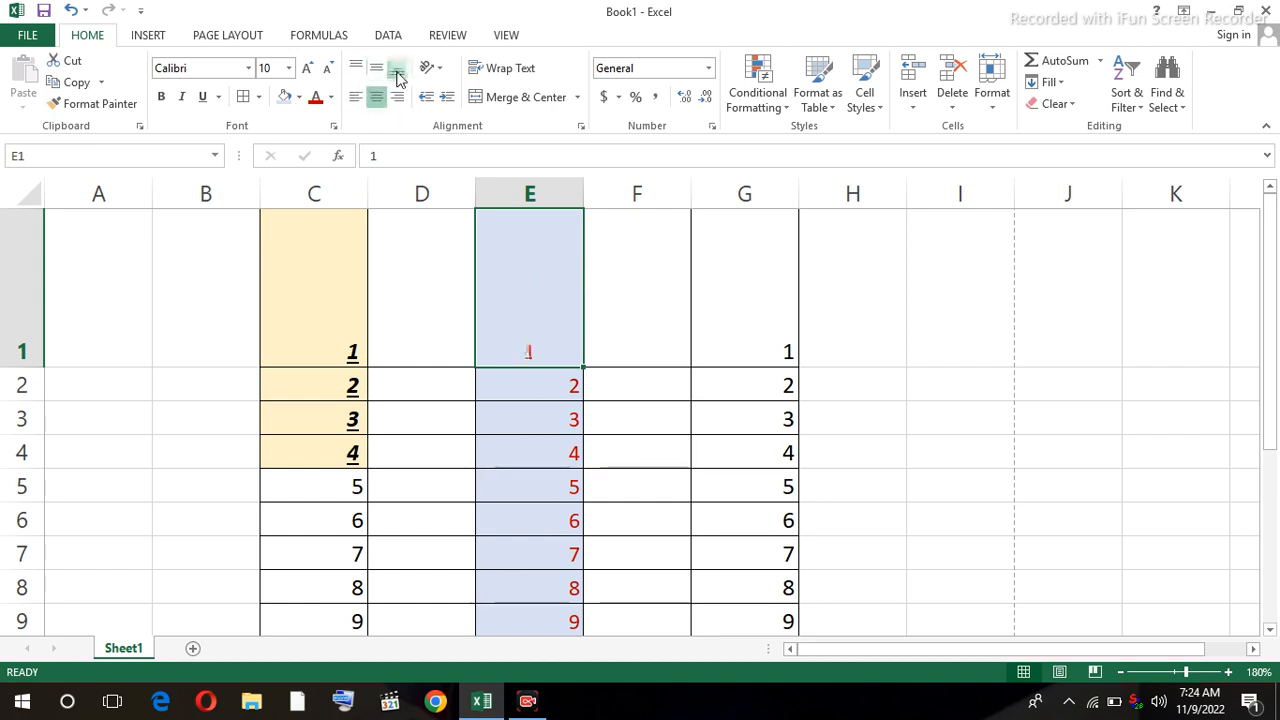
pyautogui.click(398, 97)
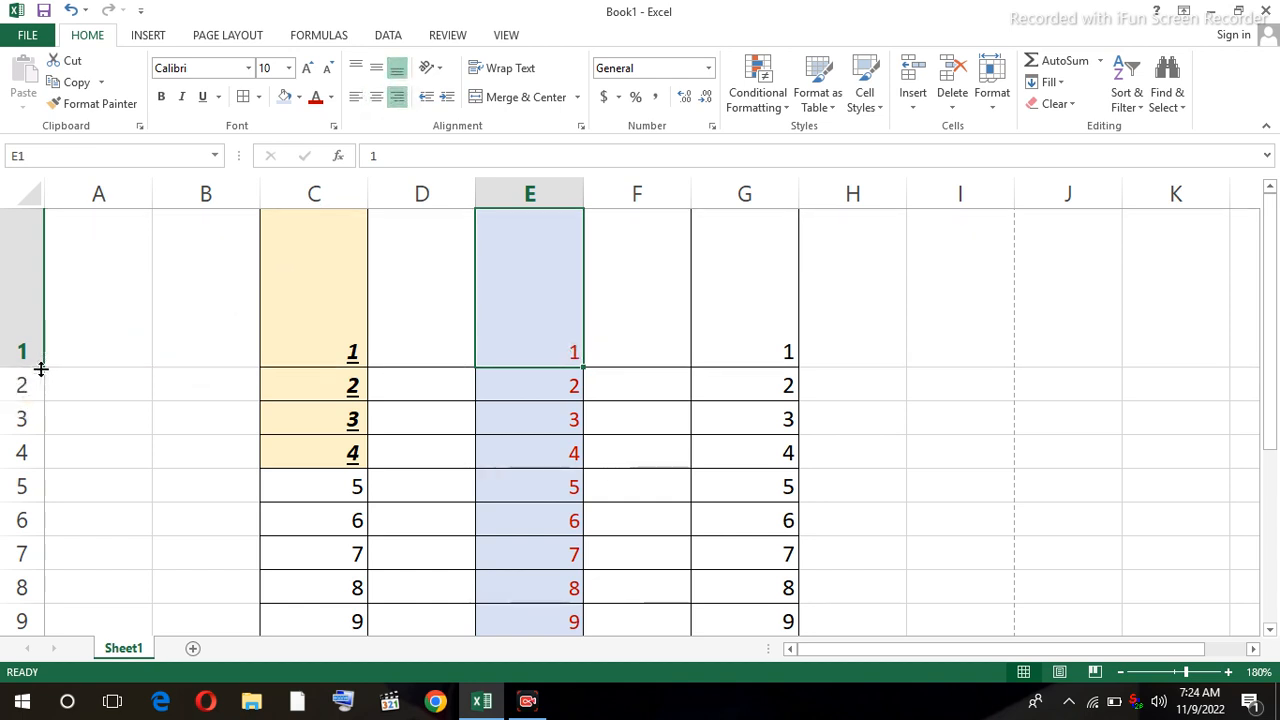
pyautogui.doubleClick(40, 368)
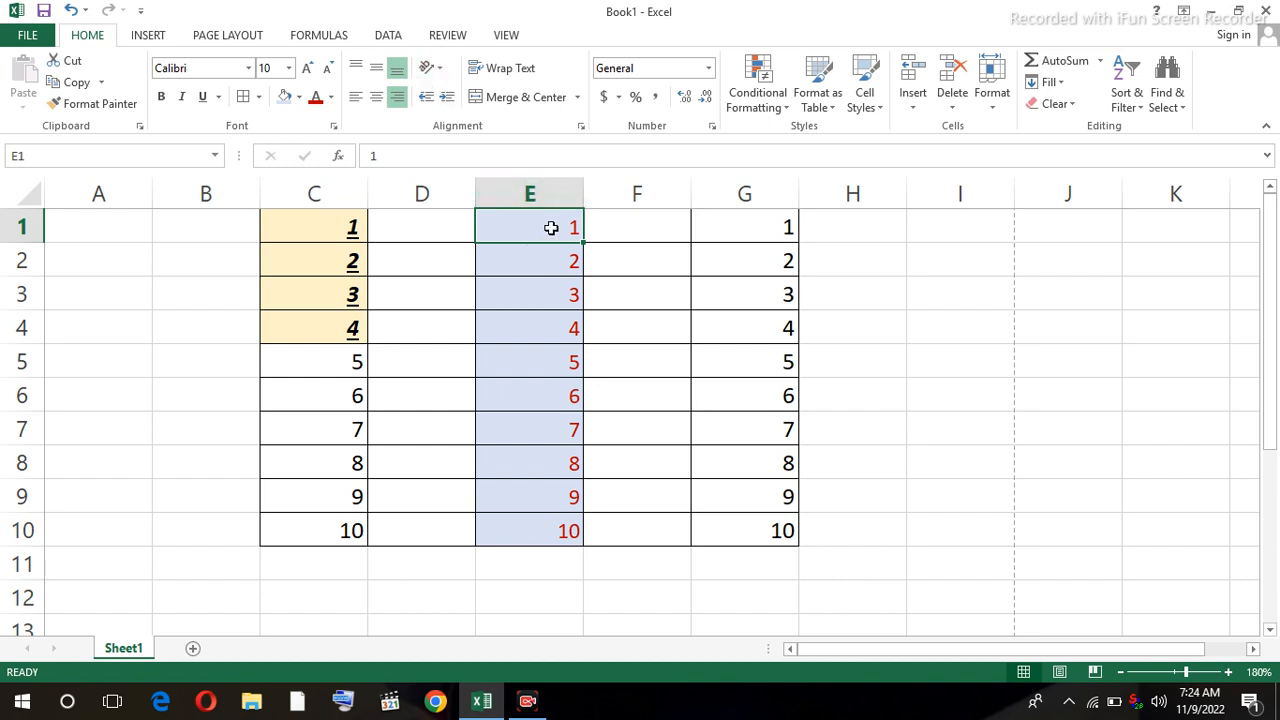
# Angle the numbers in E1 and E2:E4 counterclockwise, and deselect the range.
pyautogui.click(440, 70)
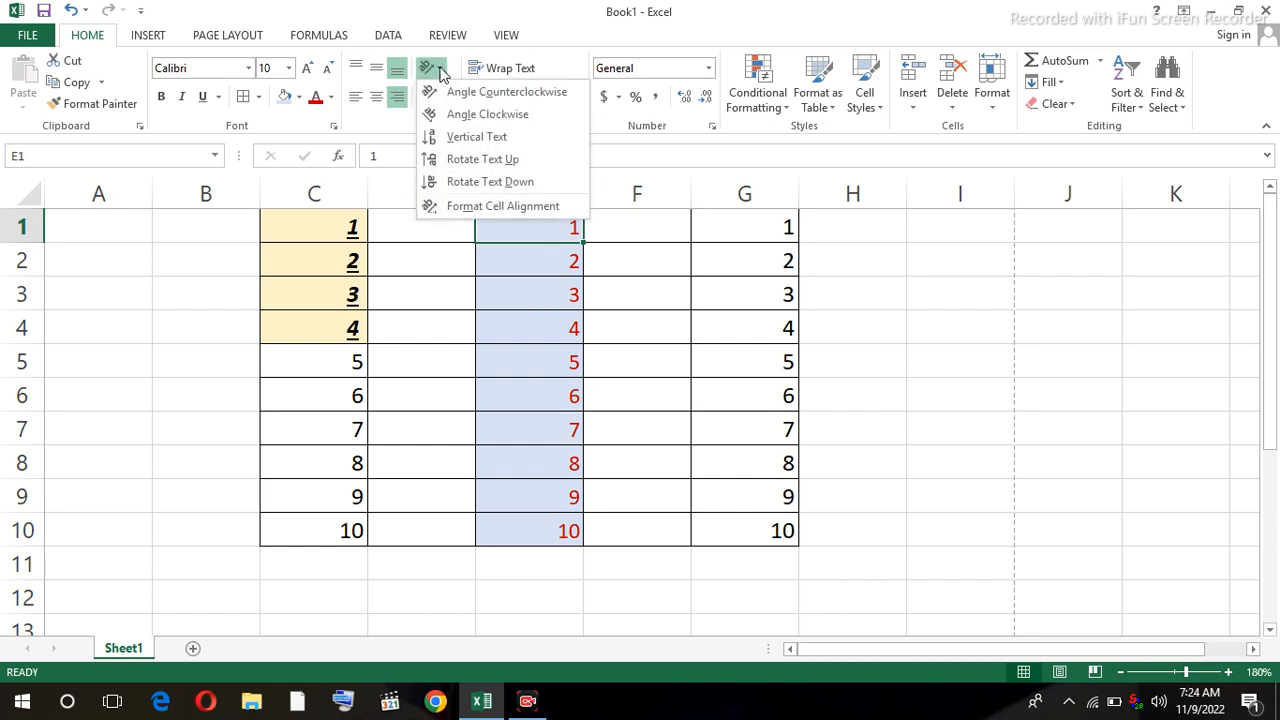
pyautogui.click(452, 92)
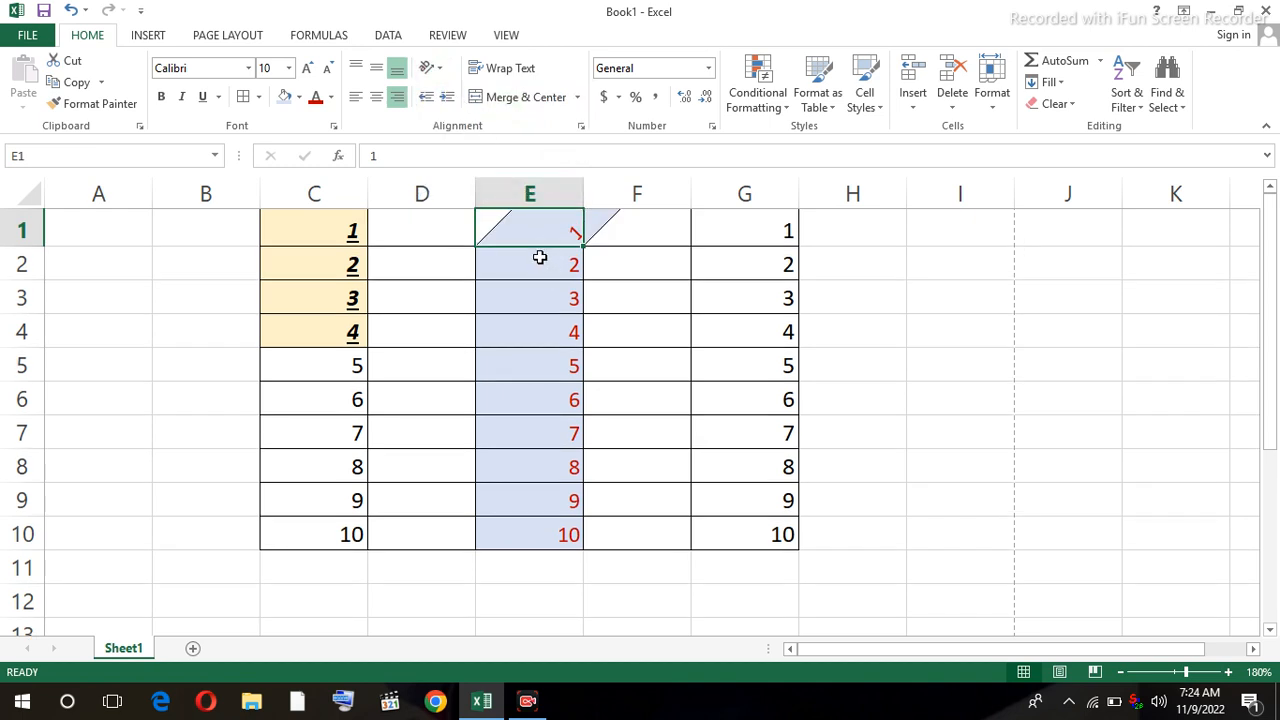
pyautogui.moveTo(539, 258); pyautogui.dragTo(543, 336)
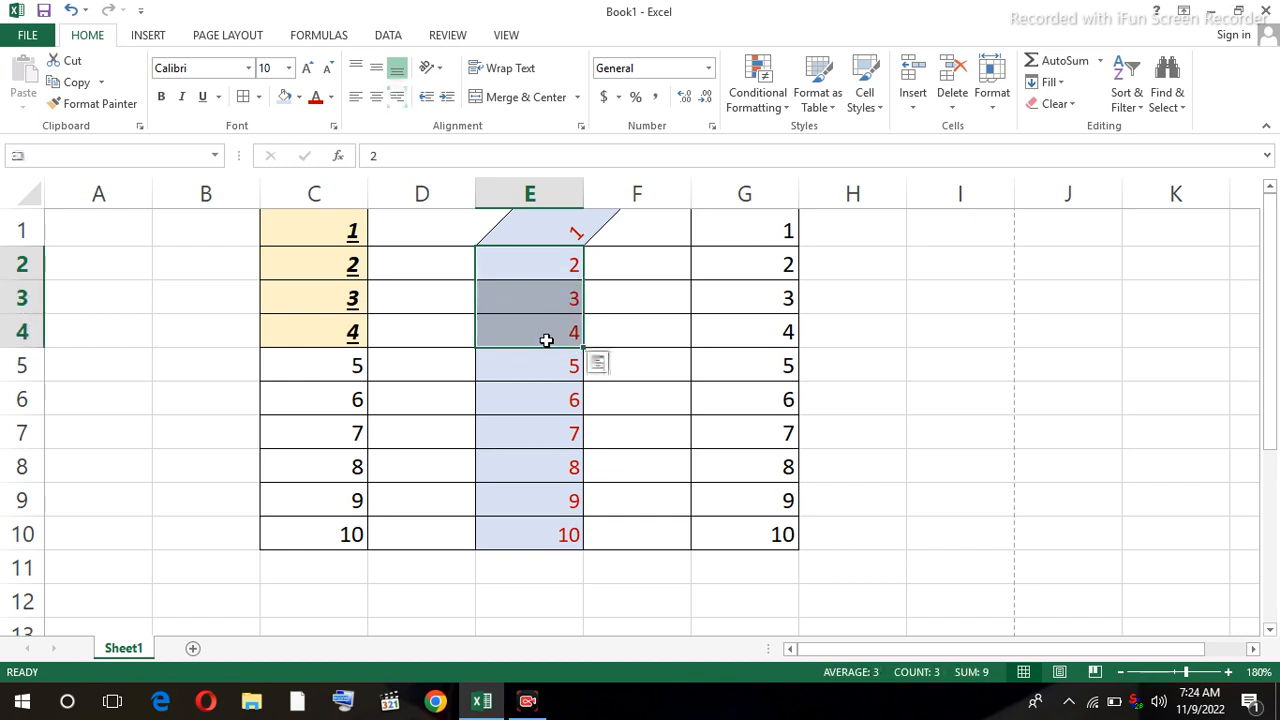
pyautogui.click(426, 69)
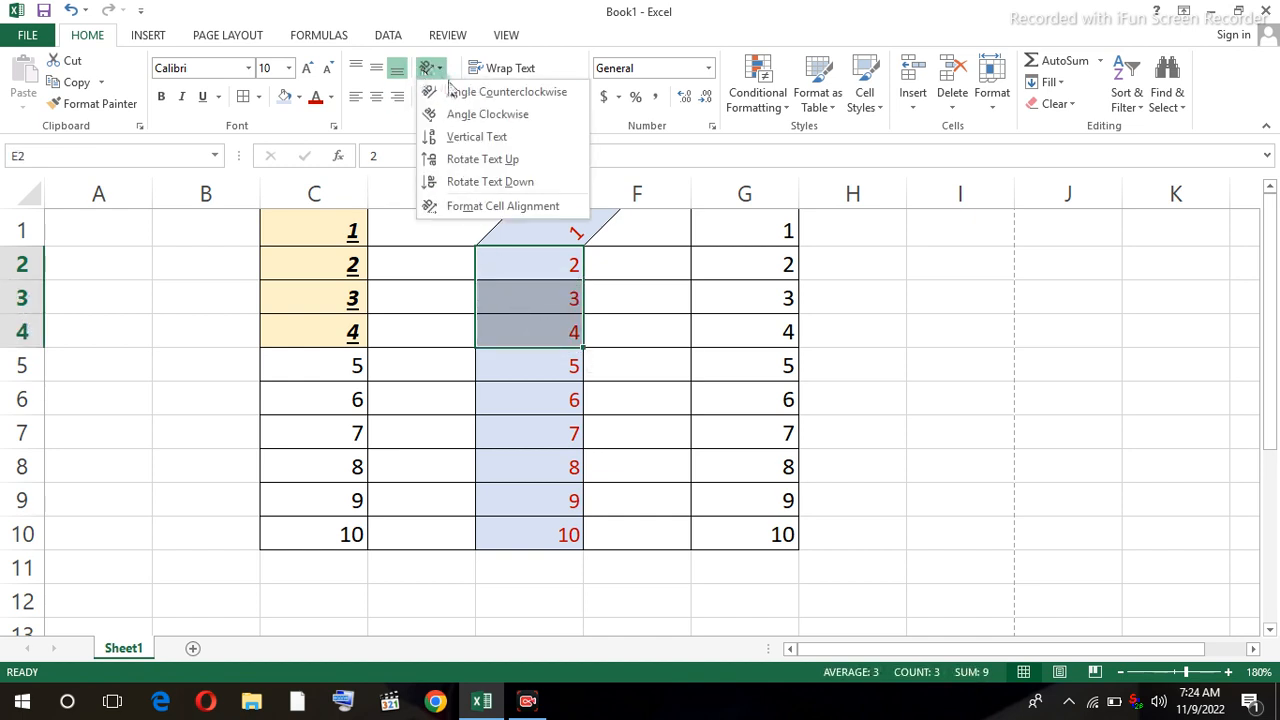
pyautogui.click(455, 91)
pyautogui.click(646, 367)
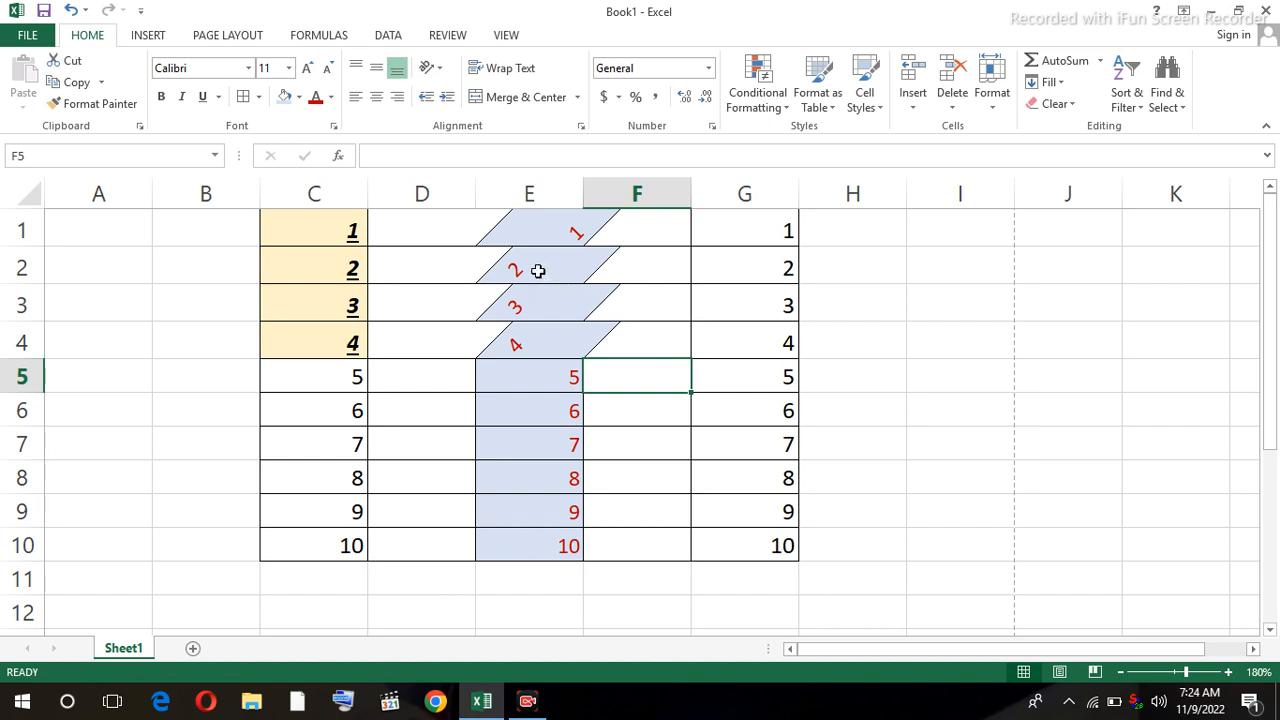
# Angle the numbers in E5:E8 clockwise, and deselect the range.
pyautogui.moveTo(537, 377); pyautogui.dragTo(517, 477)
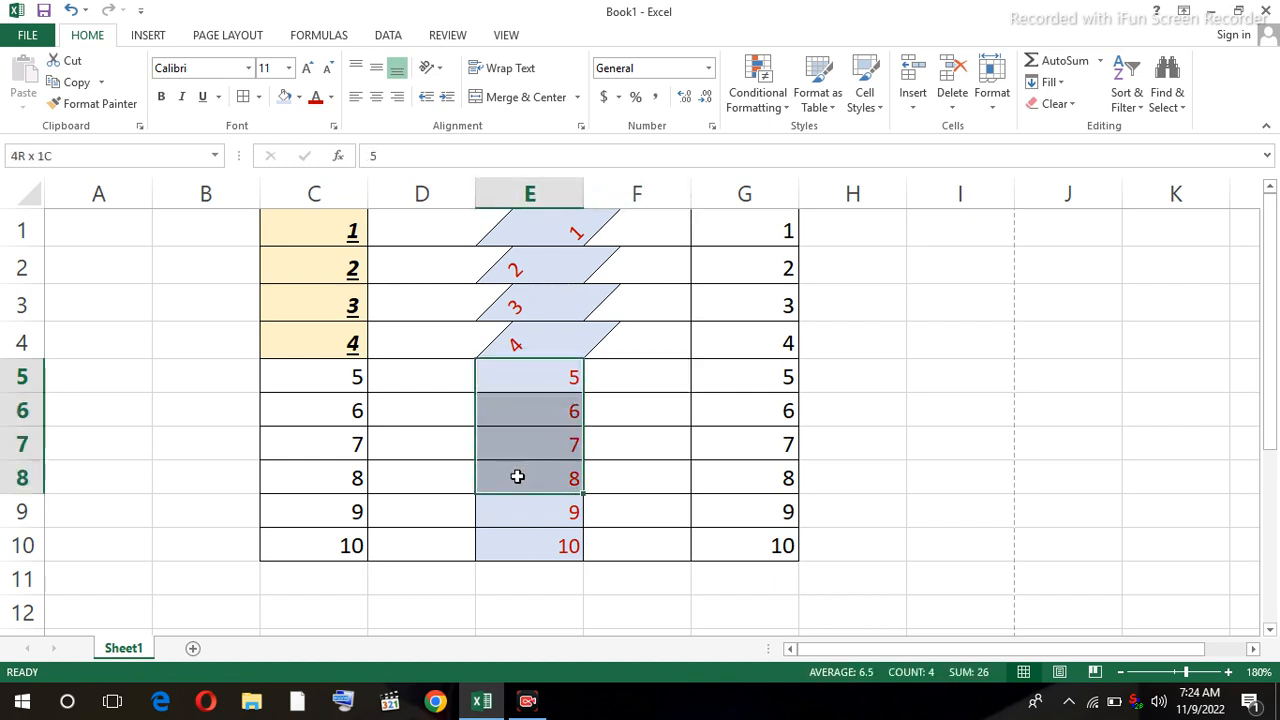
pyautogui.click(441, 70)
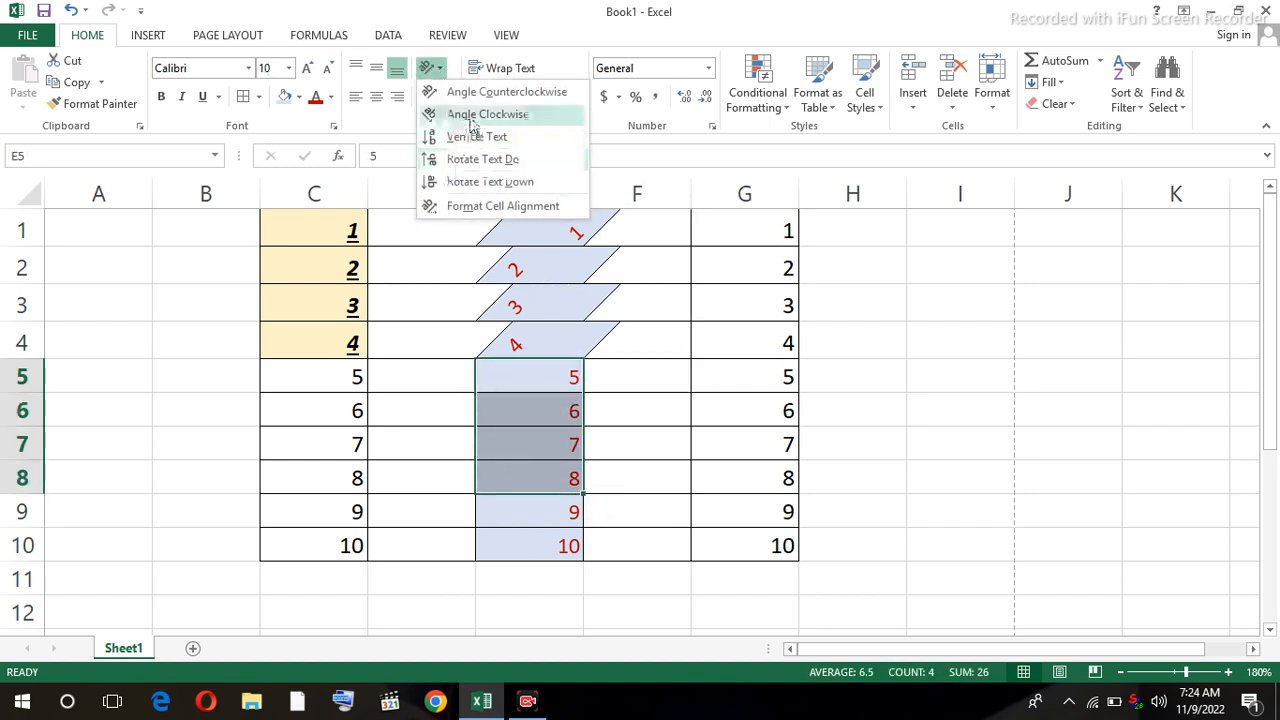
pyautogui.click(468, 114)
pyautogui.click(622, 408)
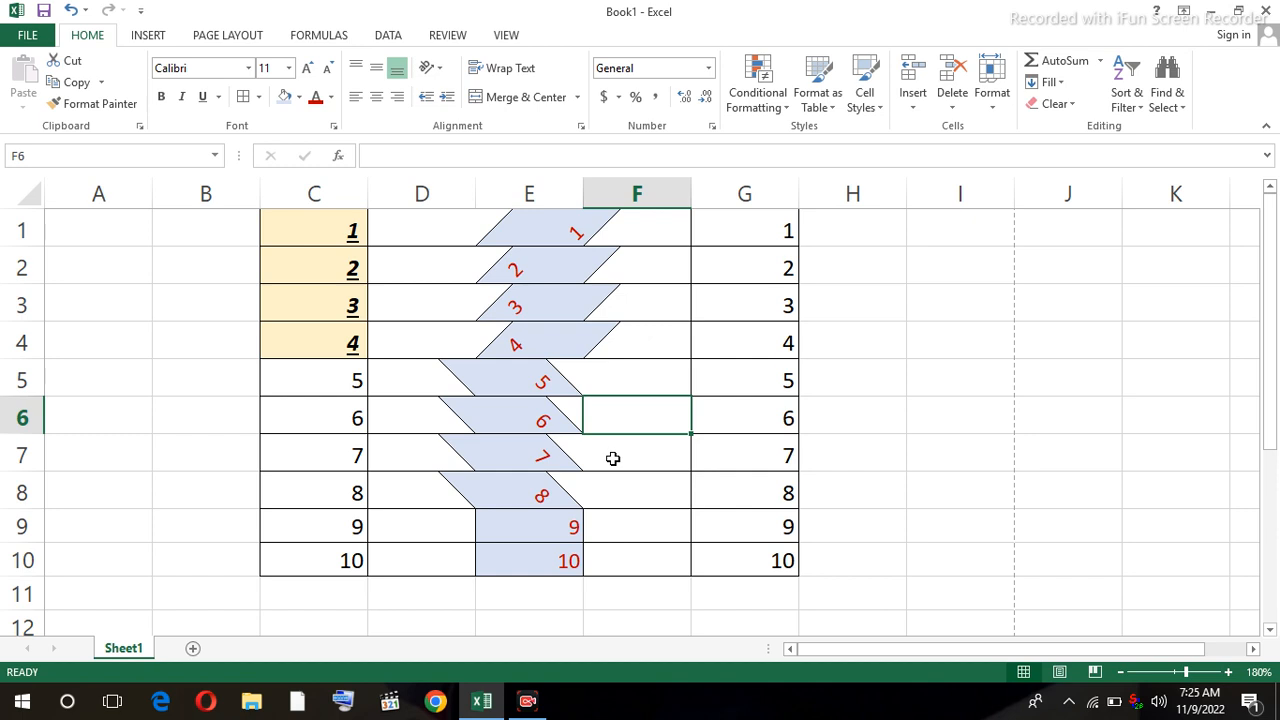
# Try rotating the text in C1:C4 up and down, and angle it counterclockwise.
pyautogui.moveTo(329, 231); pyautogui.dragTo(308, 342)
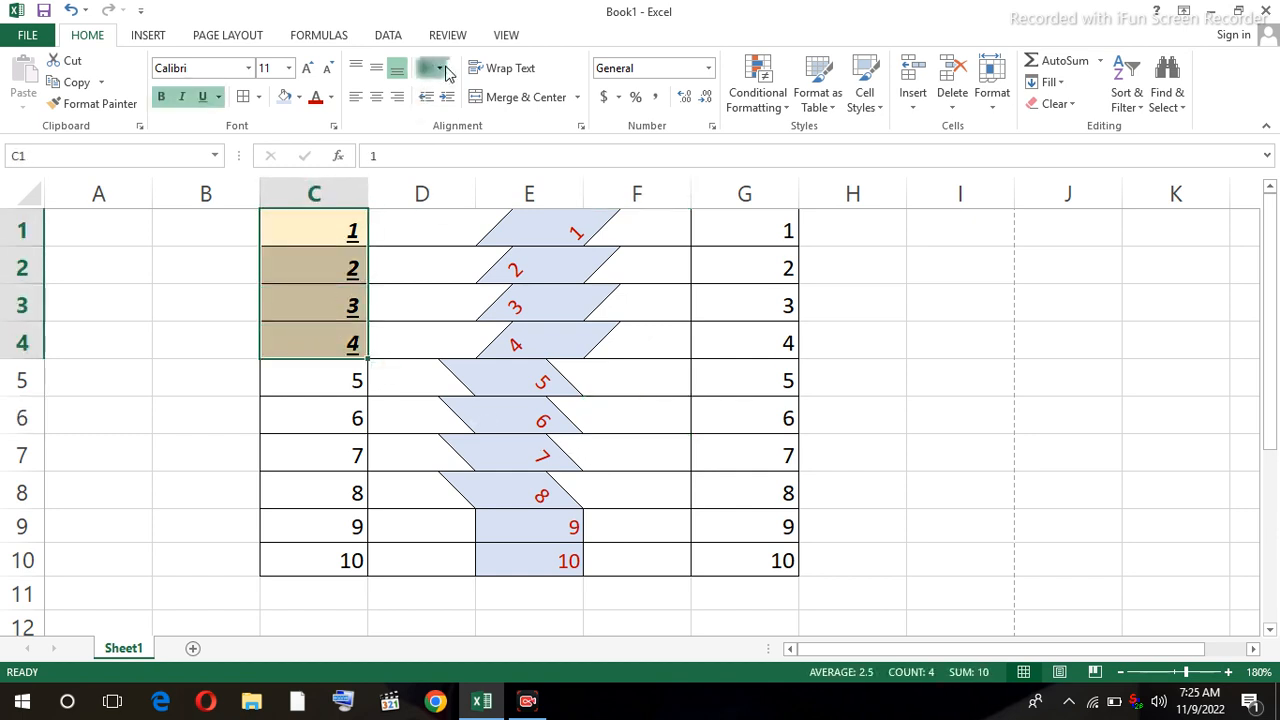
pyautogui.click(430, 67)
pyautogui.click(461, 166)
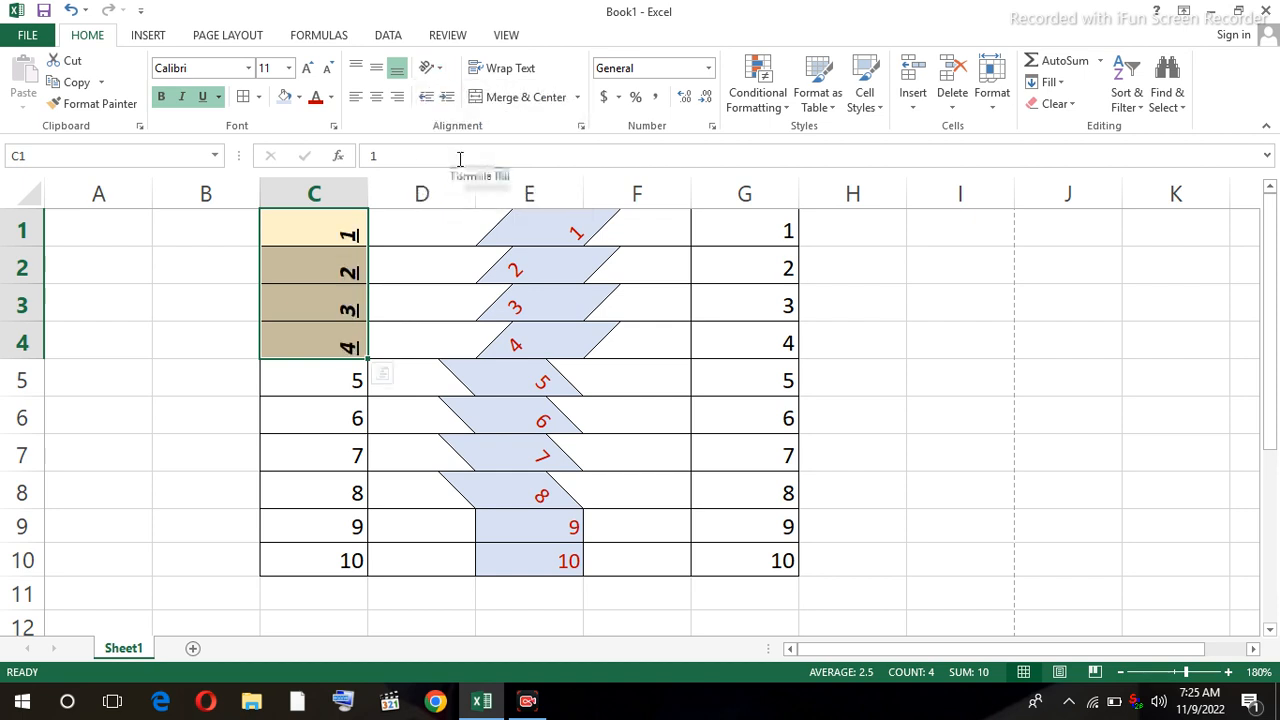
pyautogui.click(441, 70)
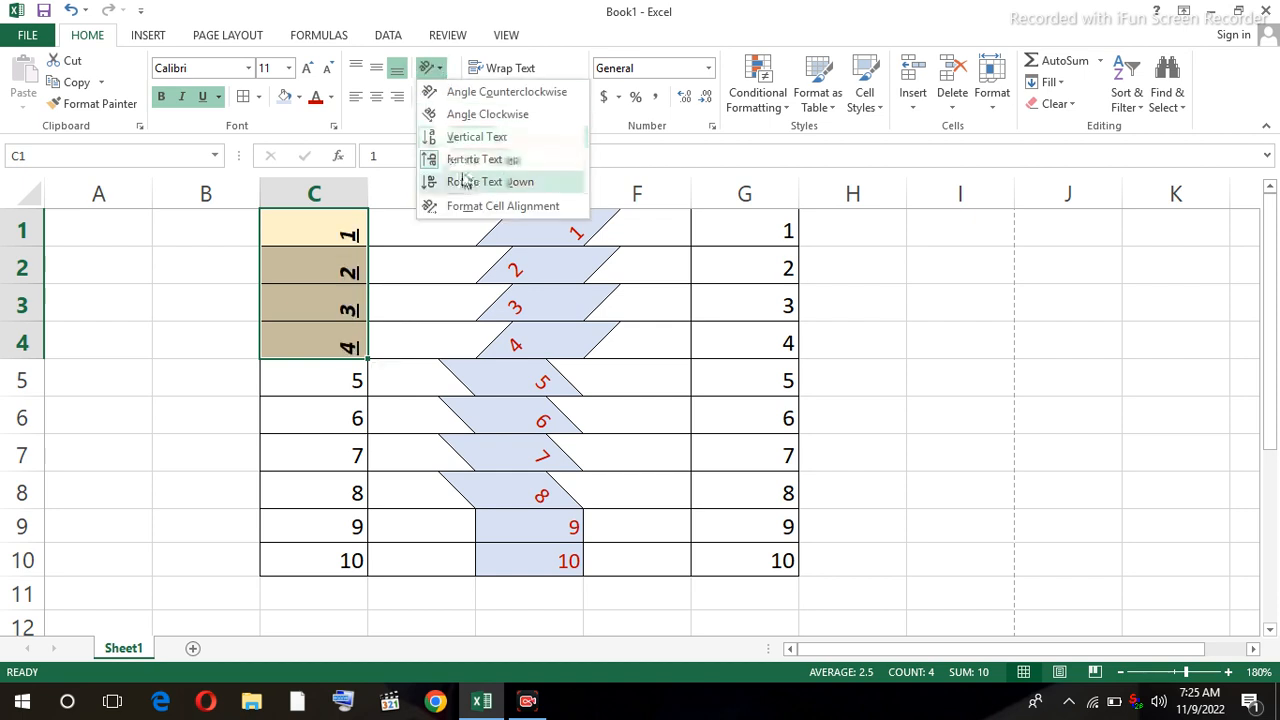
pyautogui.click(465, 180)
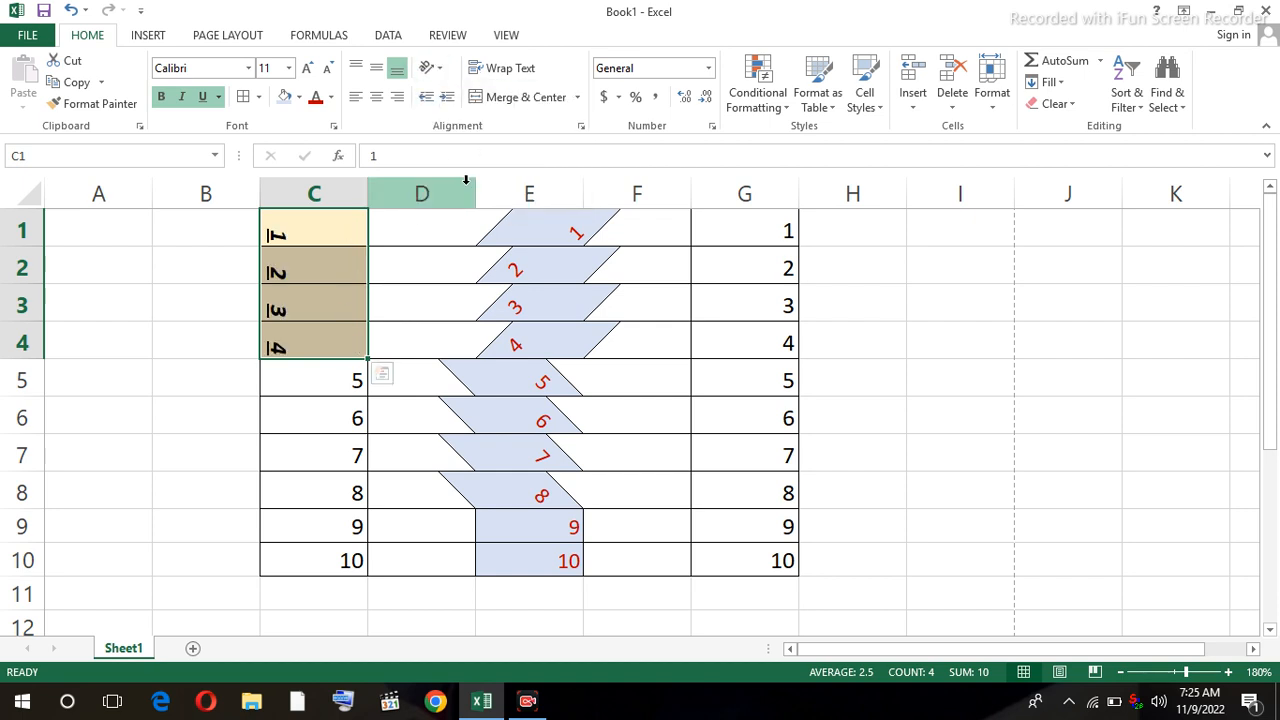
pyautogui.click(436, 69)
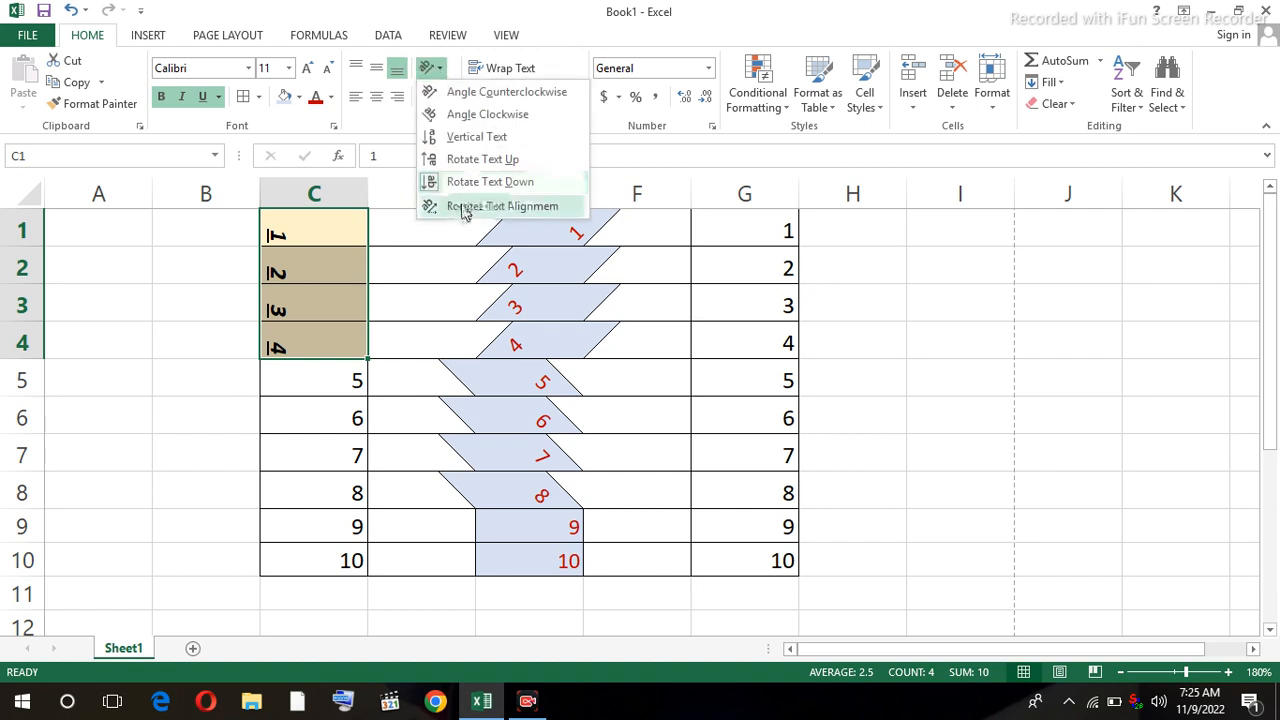
pyautogui.click(495, 92)
pyautogui.click(422, 358)
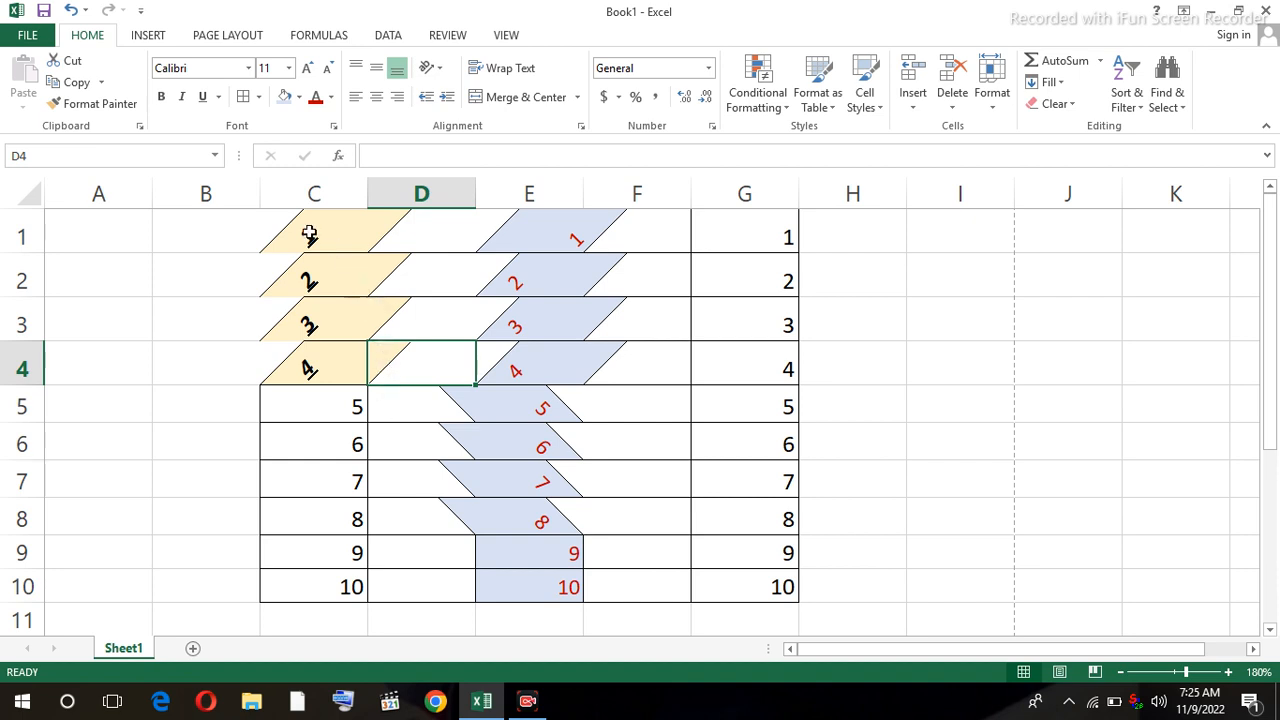
# Set the text orientation of B1:F10 to 0 degrees in the cell alignment settings.
pyautogui.moveTo(240, 226); pyautogui.dragTo(614, 583)
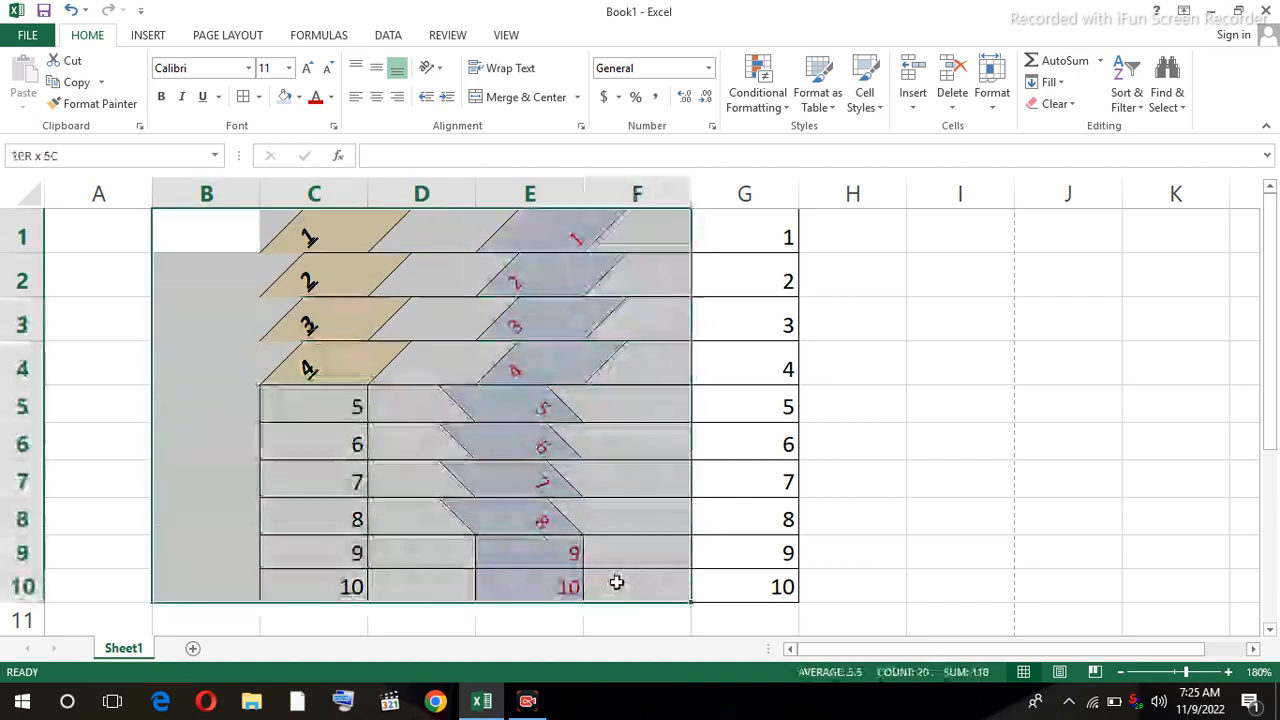
pyautogui.click(432, 67)
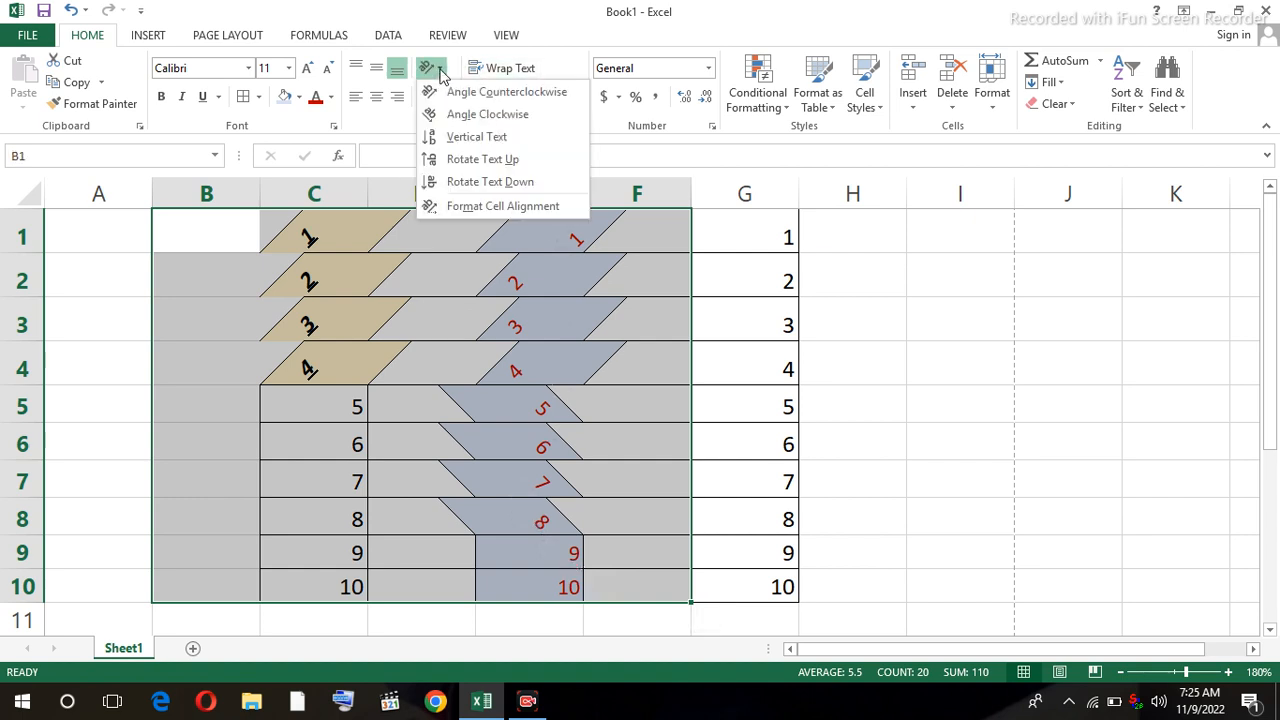
pyautogui.click(484, 208)
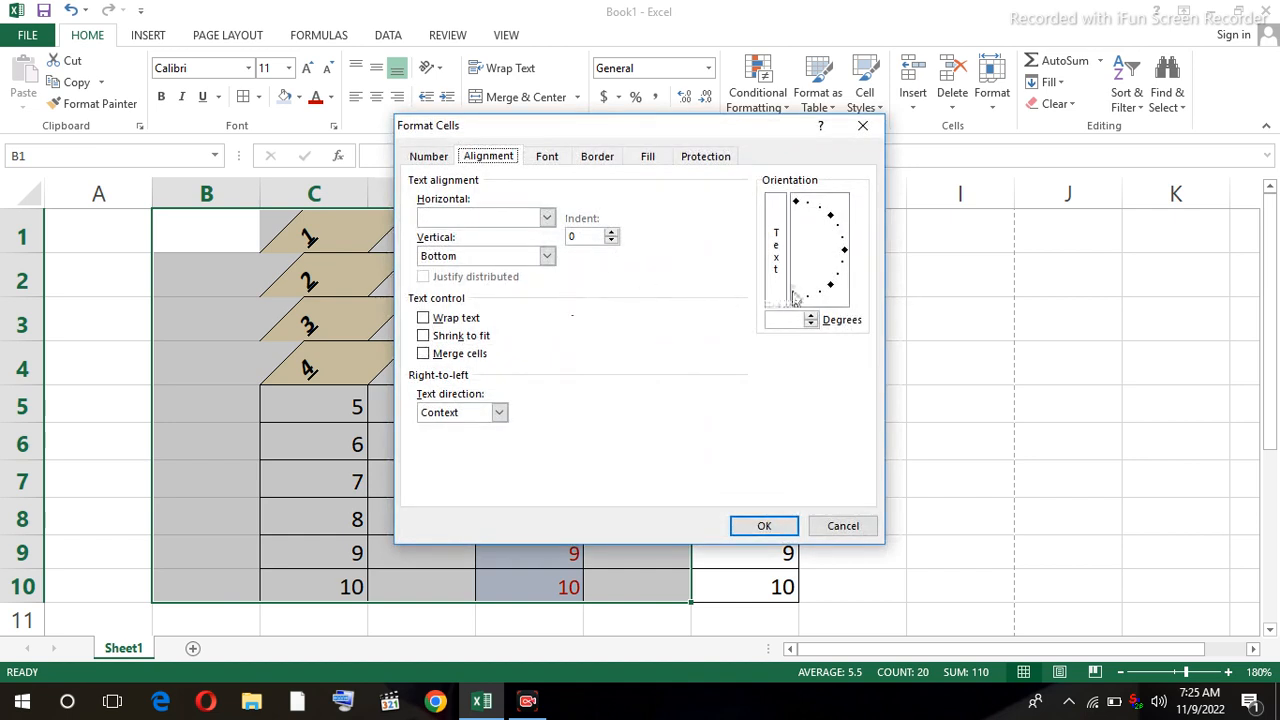
pyautogui.click(789, 322)
pyautogui.write('0')
pyautogui.click(764, 525)
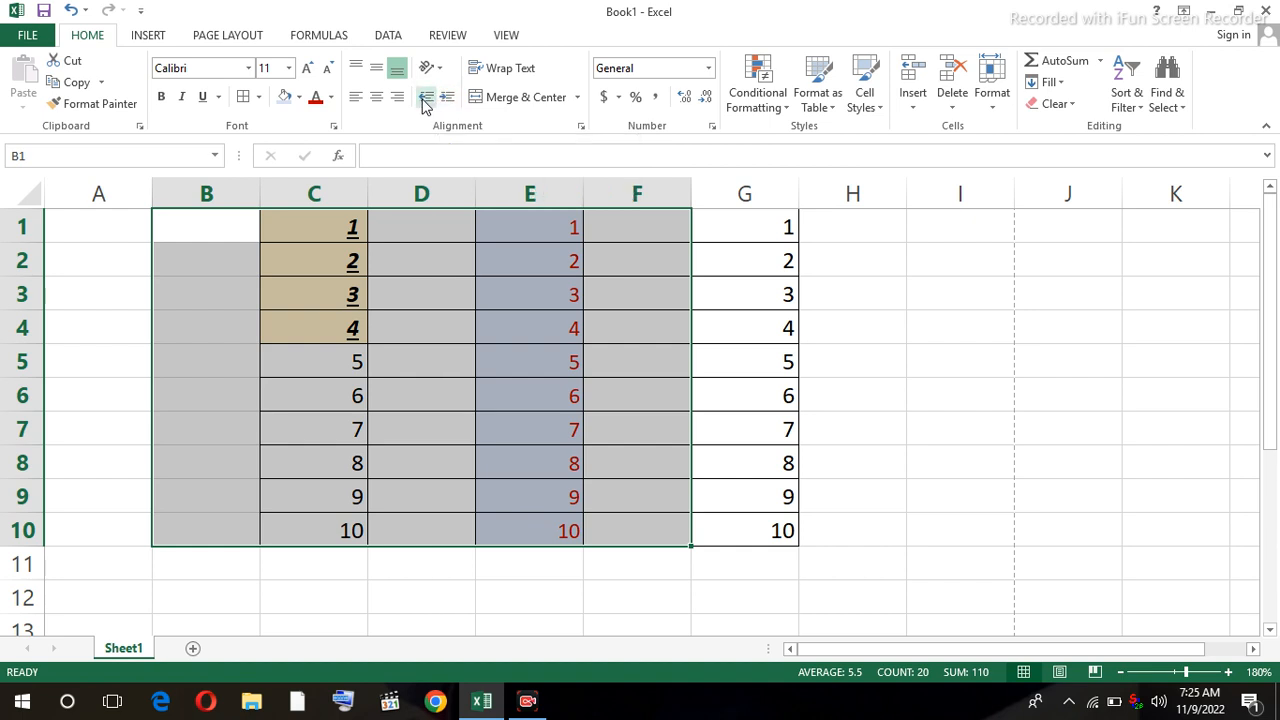
# Increase the indent of the number in C1 by fifteen steps.
pyautogui.click(357, 232)
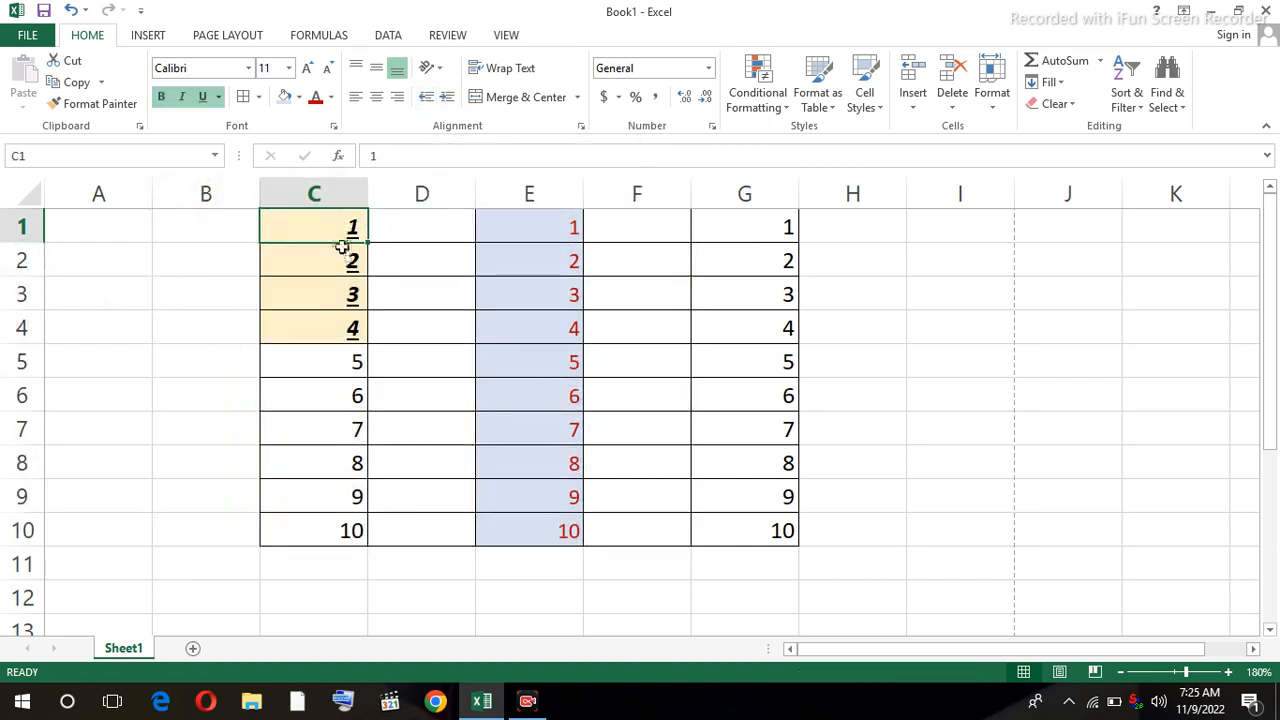
pyautogui.click(450, 104)
pyautogui.click(450, 104)
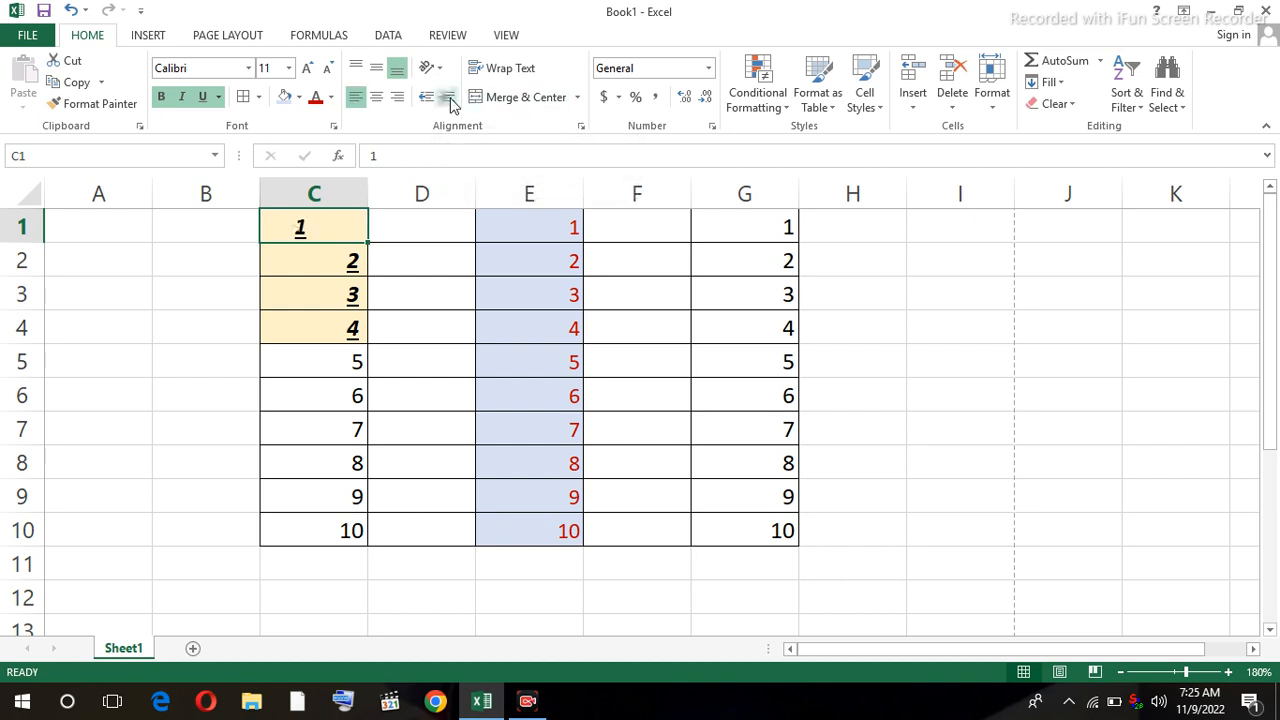
pyautogui.click(450, 104)
pyautogui.click(451, 104)
pyautogui.click(450, 104)
pyautogui.click(450, 104)
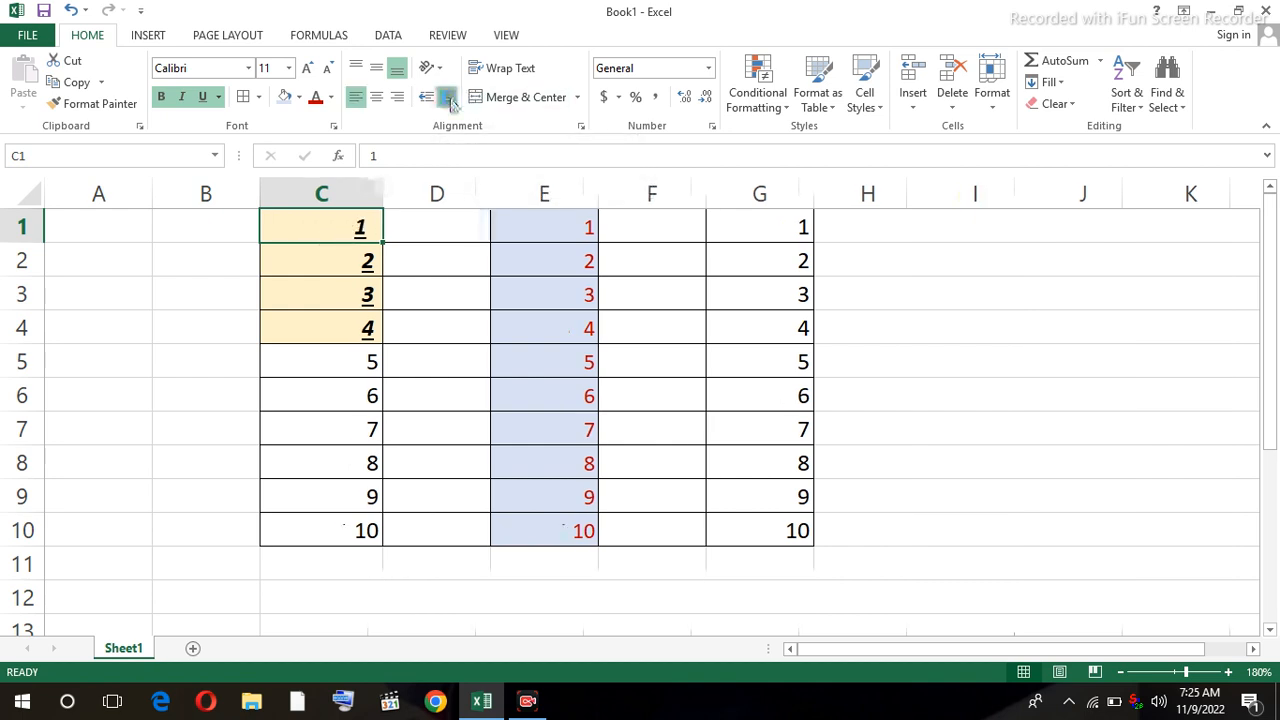
pyautogui.click(450, 104)
pyautogui.click(451, 104)
pyautogui.click(450, 104)
pyautogui.click(450, 104)
pyautogui.click(450, 104)
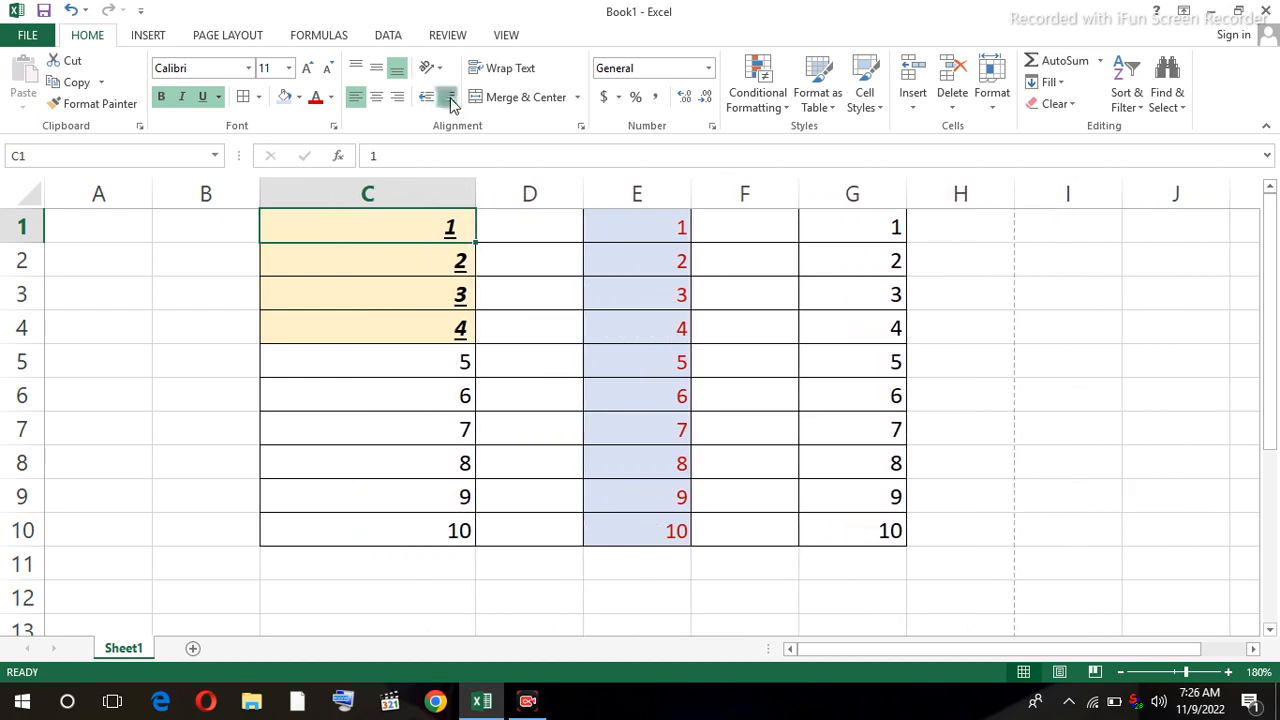
pyautogui.click(450, 104)
pyautogui.click(450, 104)
pyautogui.click(450, 104)
pyautogui.click(450, 104)
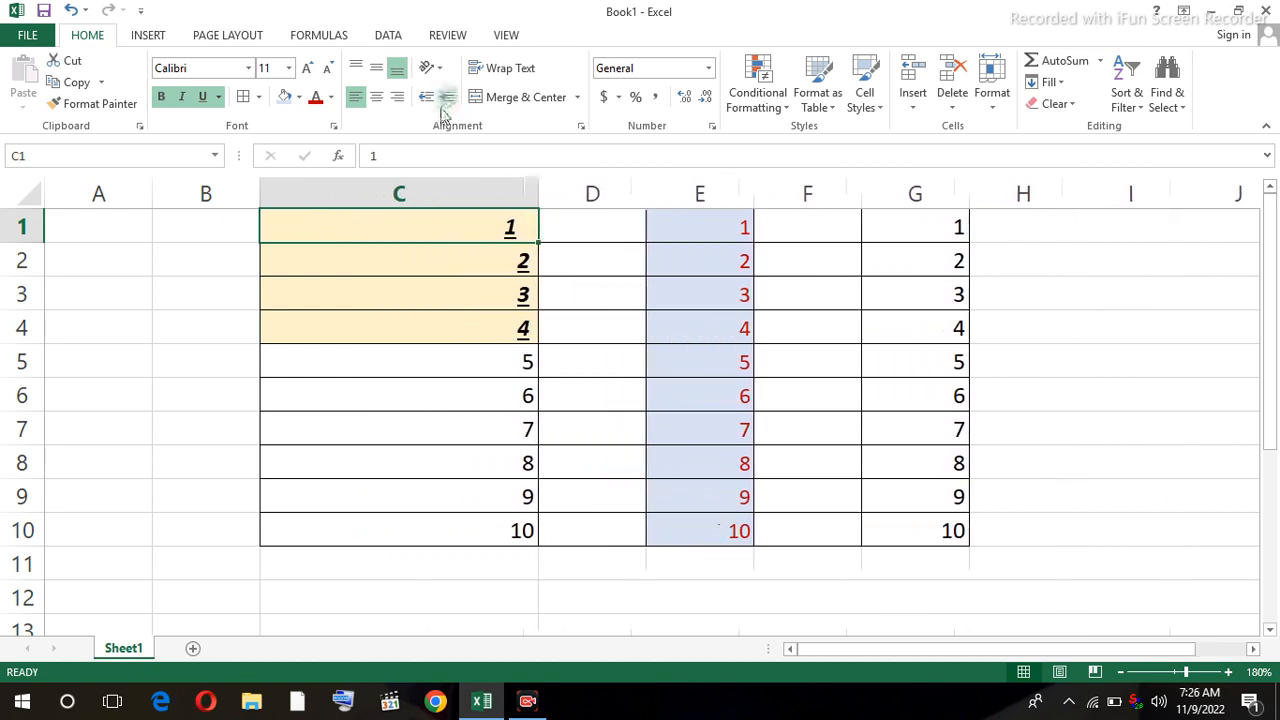
# Decrease the indent of C1 step by step until its number sits at the cell's left edge.
pyautogui.click(431, 105)
pyautogui.click(432, 106)
pyautogui.click(432, 106)
pyautogui.click(432, 106)
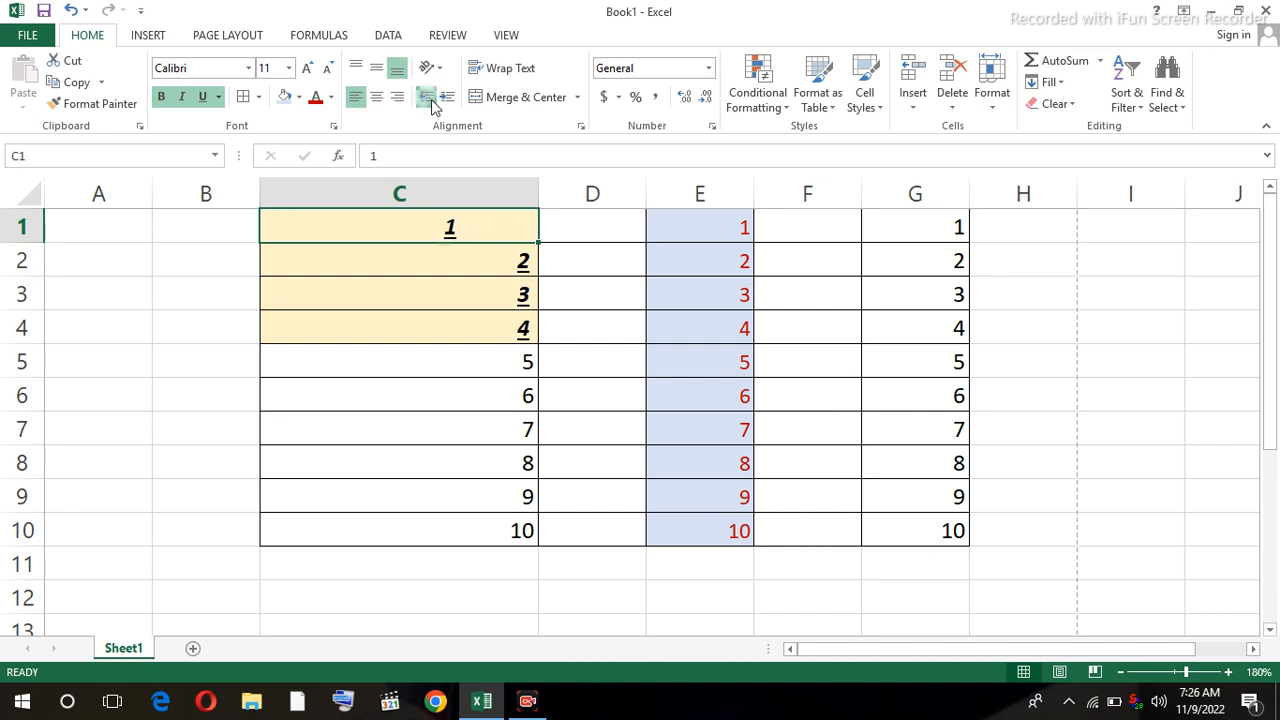
pyautogui.click(432, 106)
pyautogui.click(432, 106)
pyautogui.click(432, 106)
pyautogui.click(432, 106)
pyautogui.click(432, 106)
pyautogui.click(432, 106)
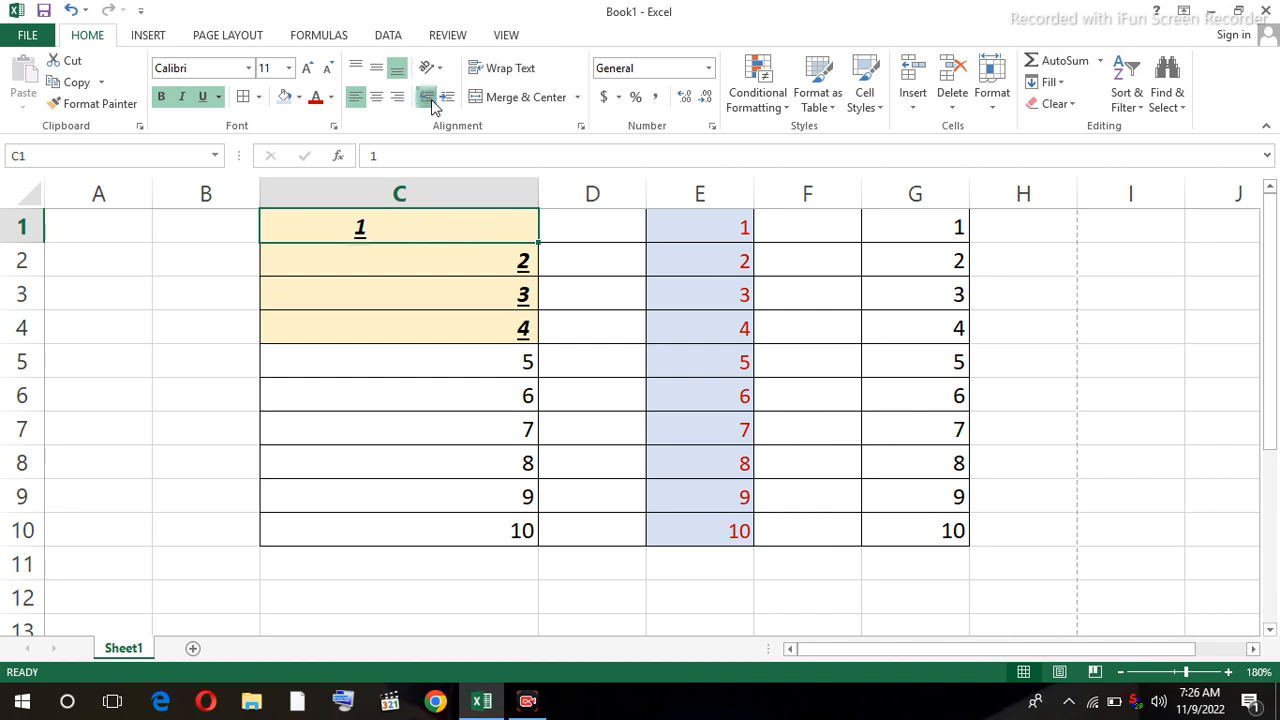
pyautogui.click(432, 106)
pyautogui.click(432, 106)
pyautogui.click(432, 106)
pyautogui.click(432, 106)
pyautogui.click(432, 106)
pyautogui.click(432, 106)
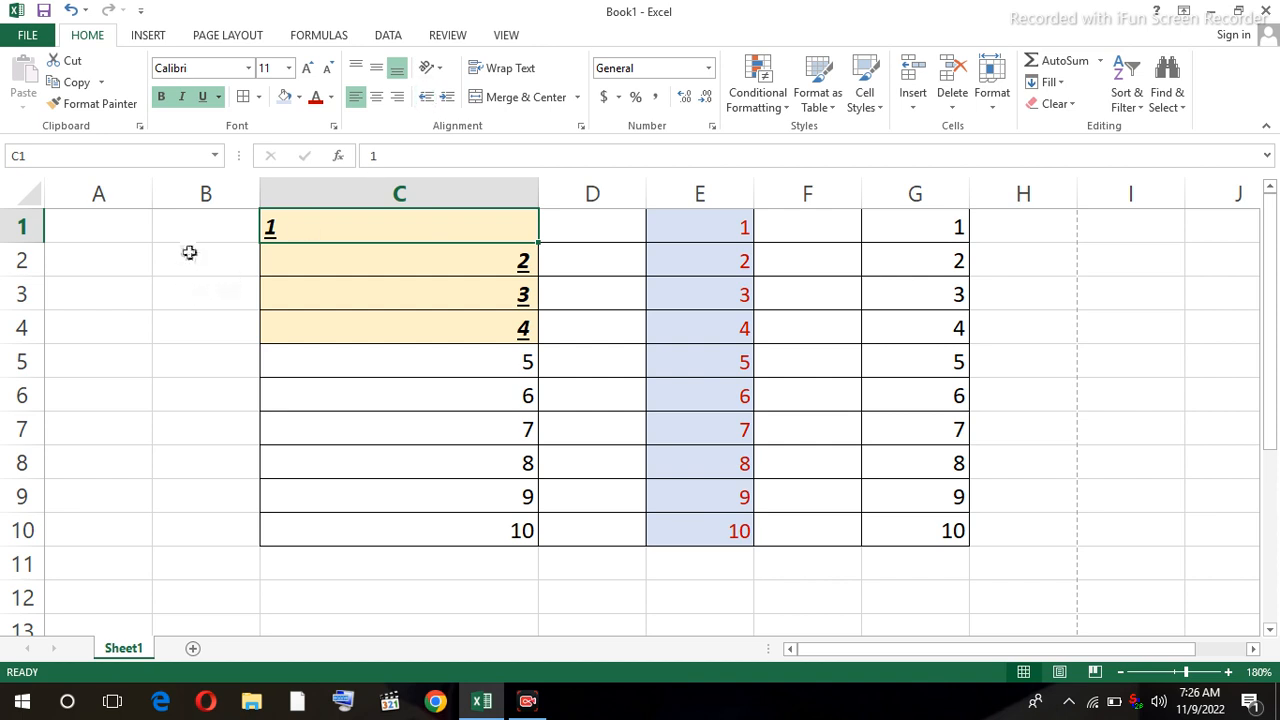
# Autofit the width of column C, and increase the indent of C1 by two steps.
pyautogui.doubleClick(540, 197)
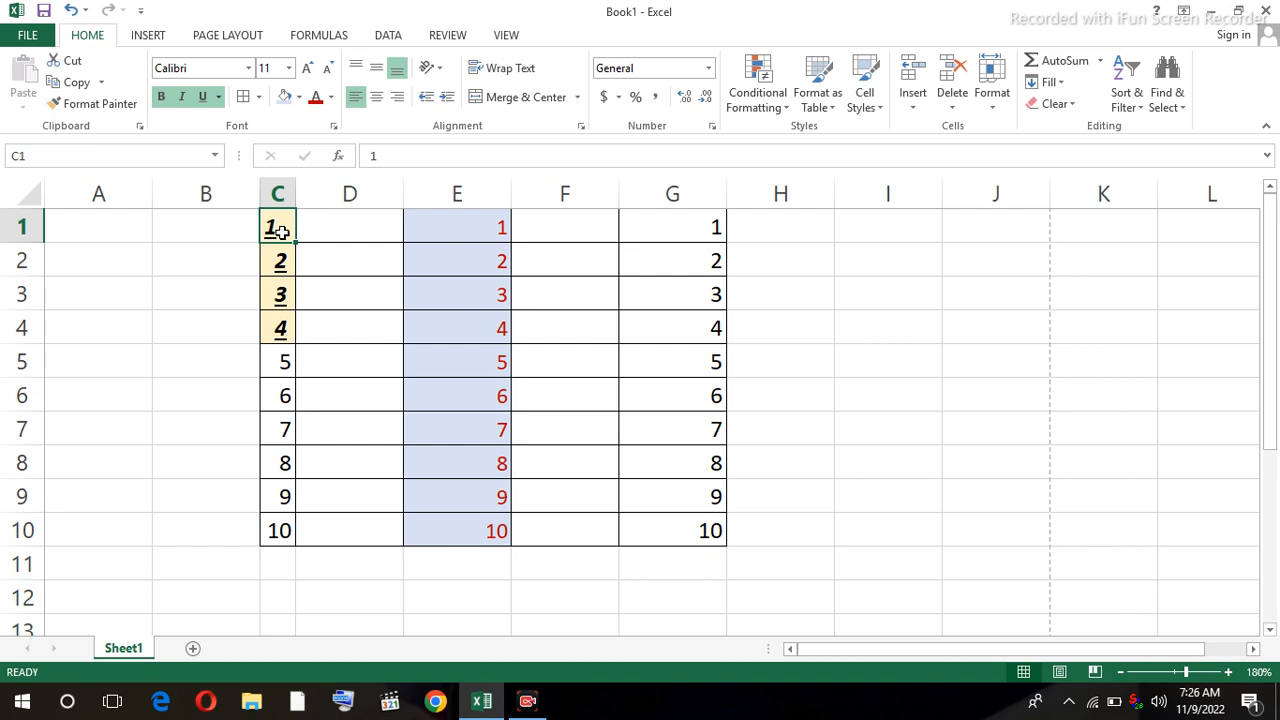
pyautogui.click(447, 100)
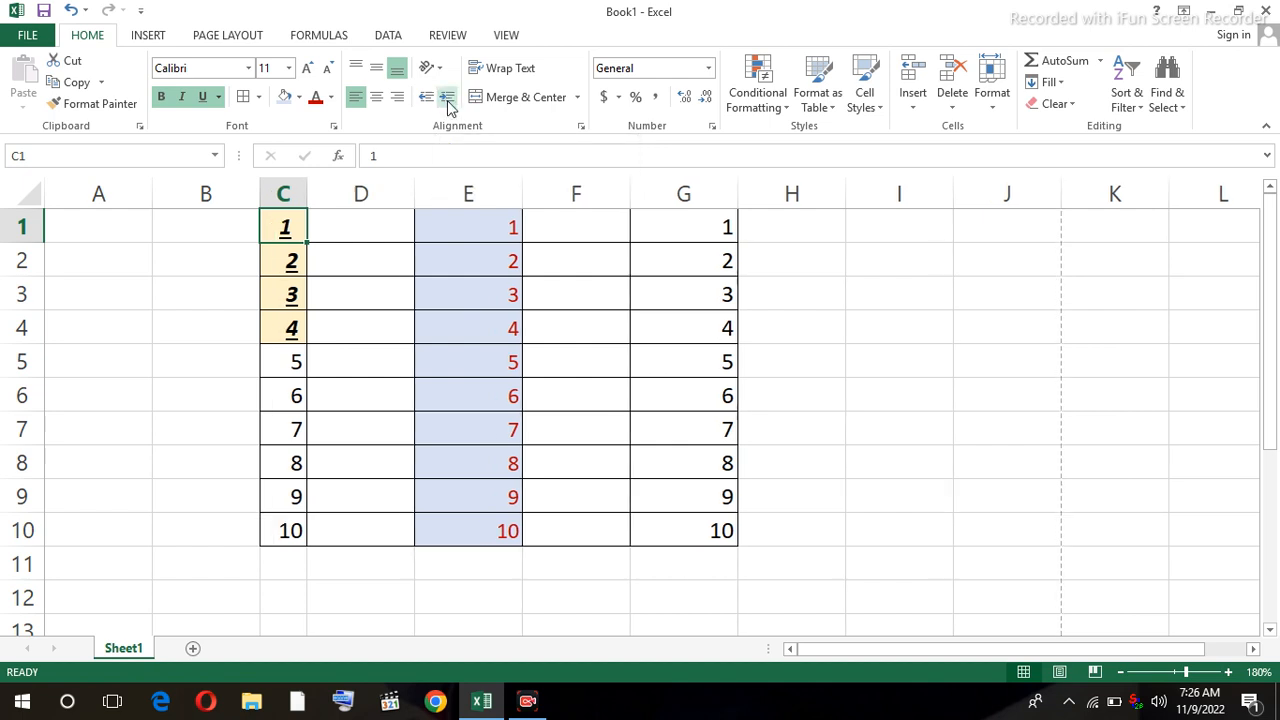
pyautogui.click(447, 100)
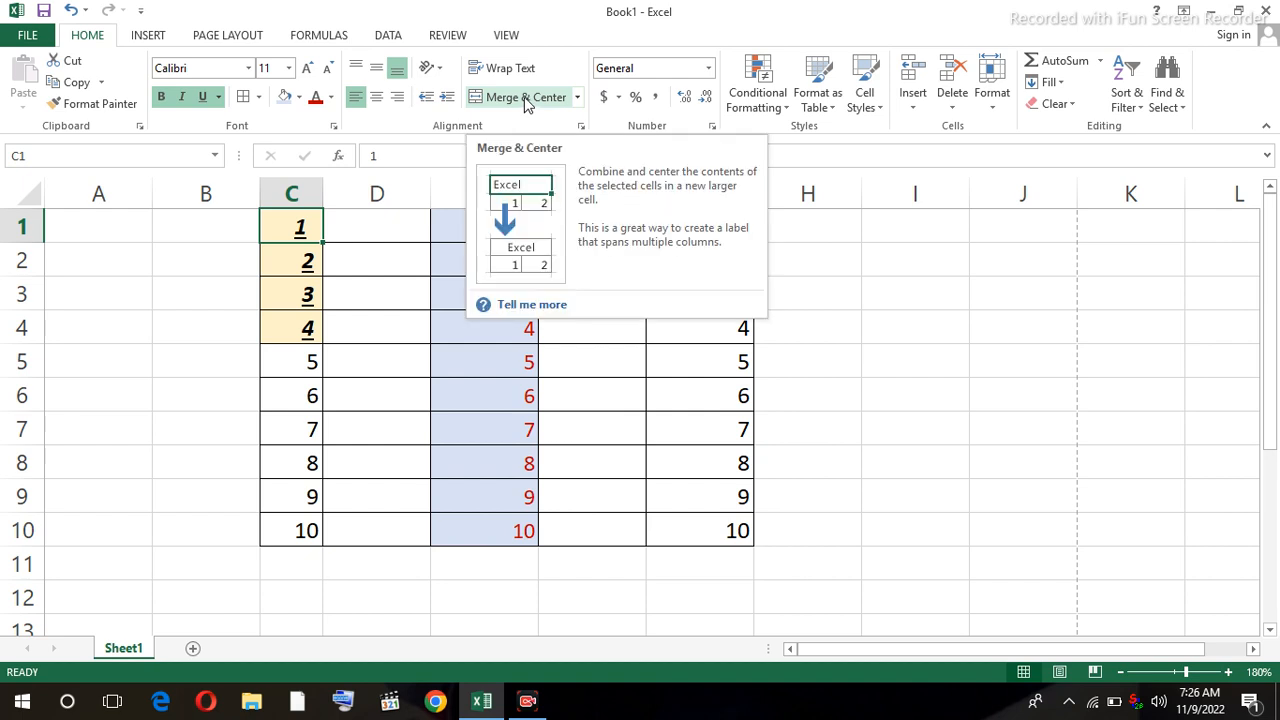
# Enter the sample text "sdjkjksjj dljl ljslkj sljjslk" in cell H2.
pyautogui.click(817, 262)
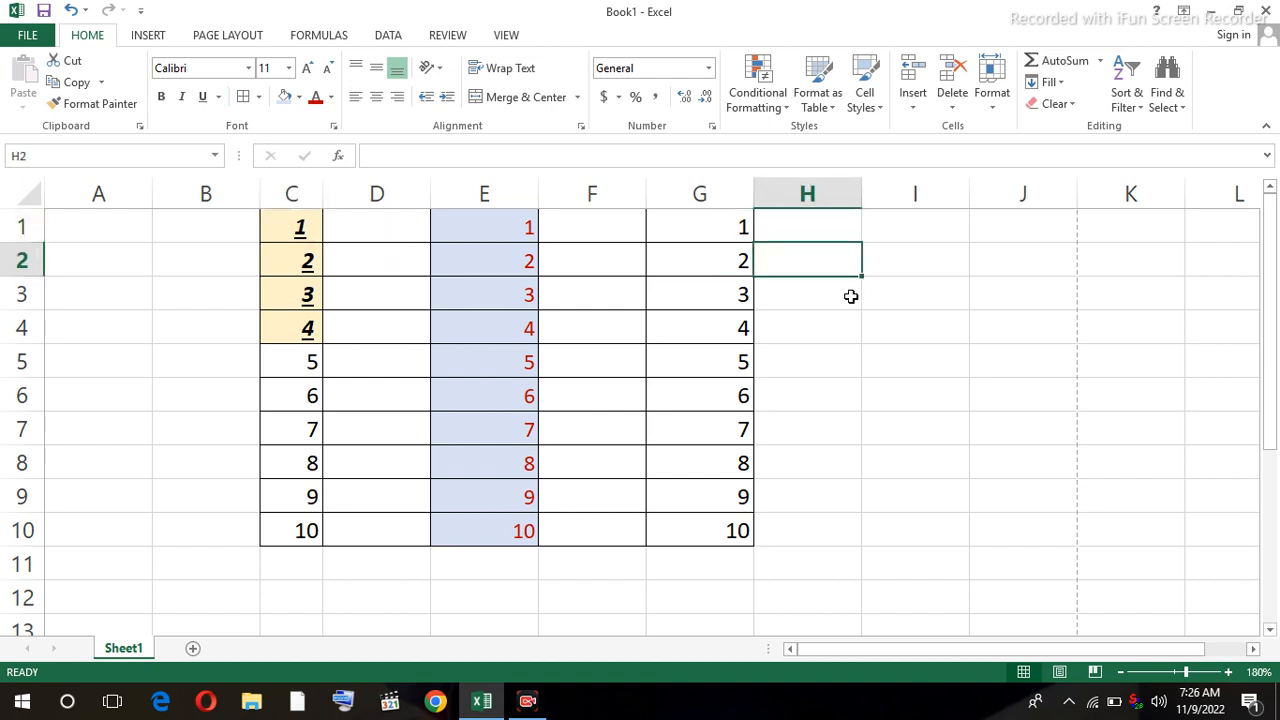
pyautogui.write('sdjkjksjj dljl ljs')
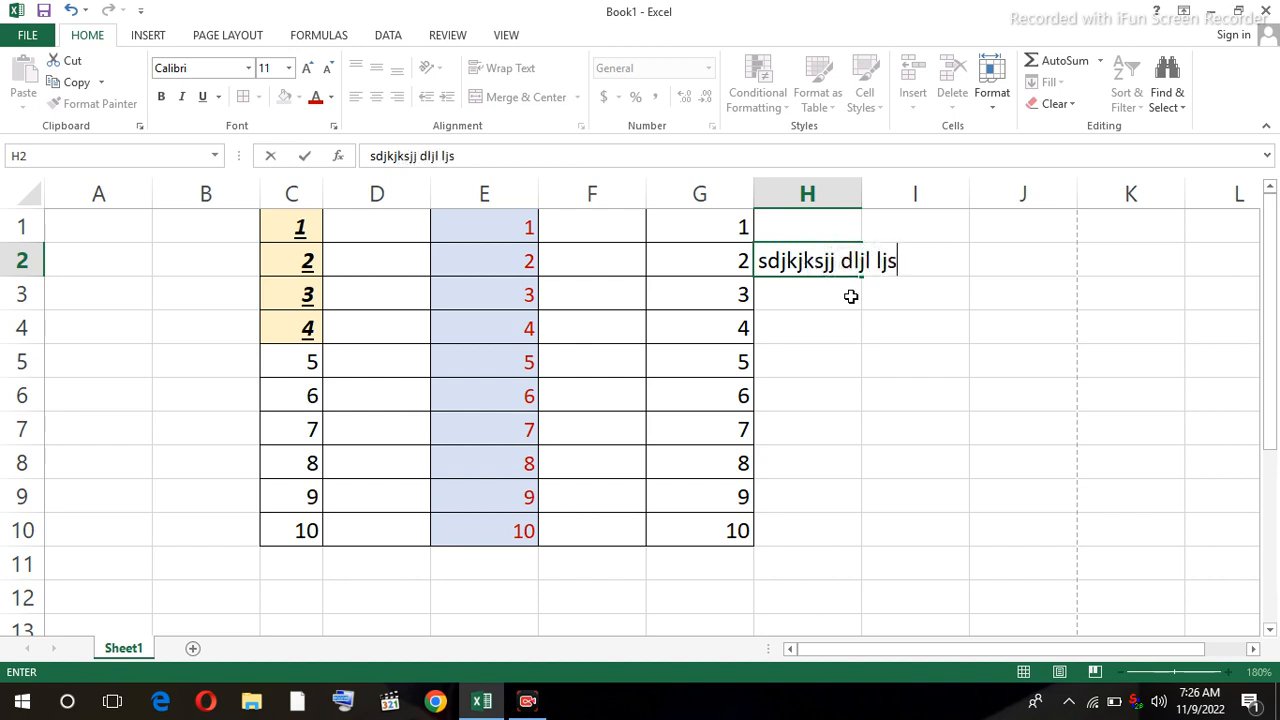
pyautogui.write('lkj sljjslk')
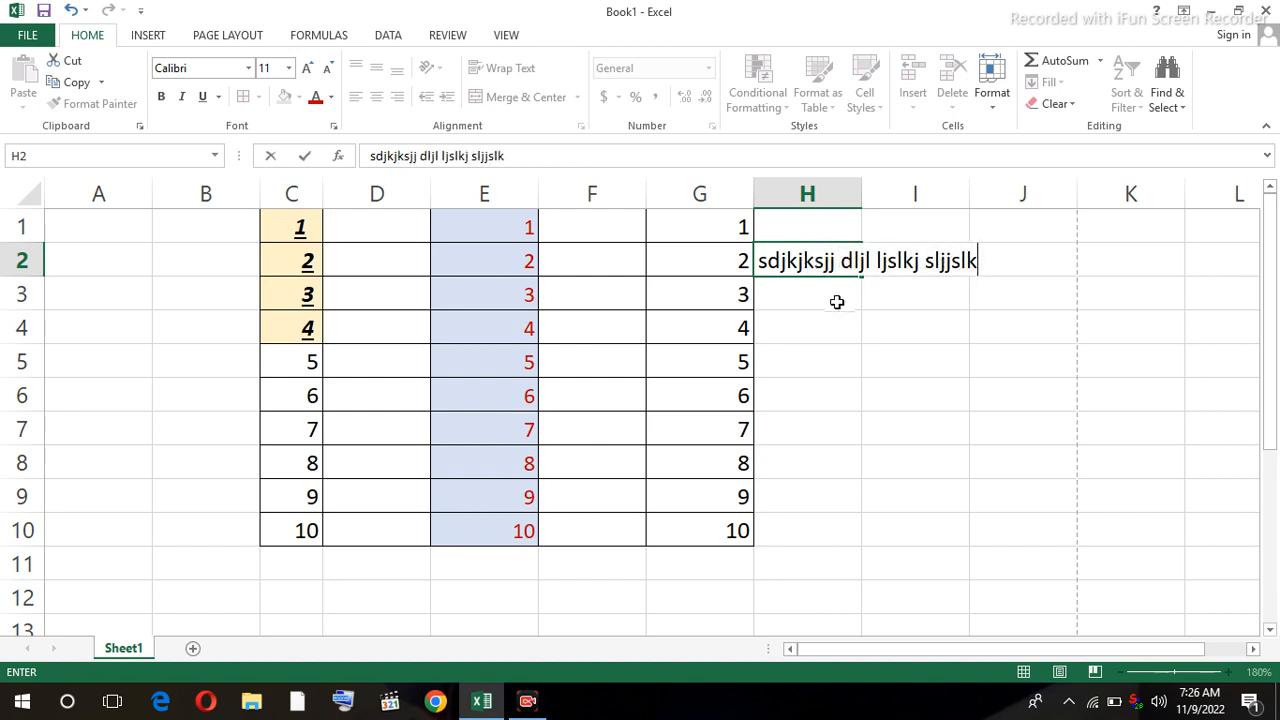
pyautogui.click(834, 298)
# Wrap the long text in H2 so that it stays within the cell's width.
pyautogui.click(812, 264)
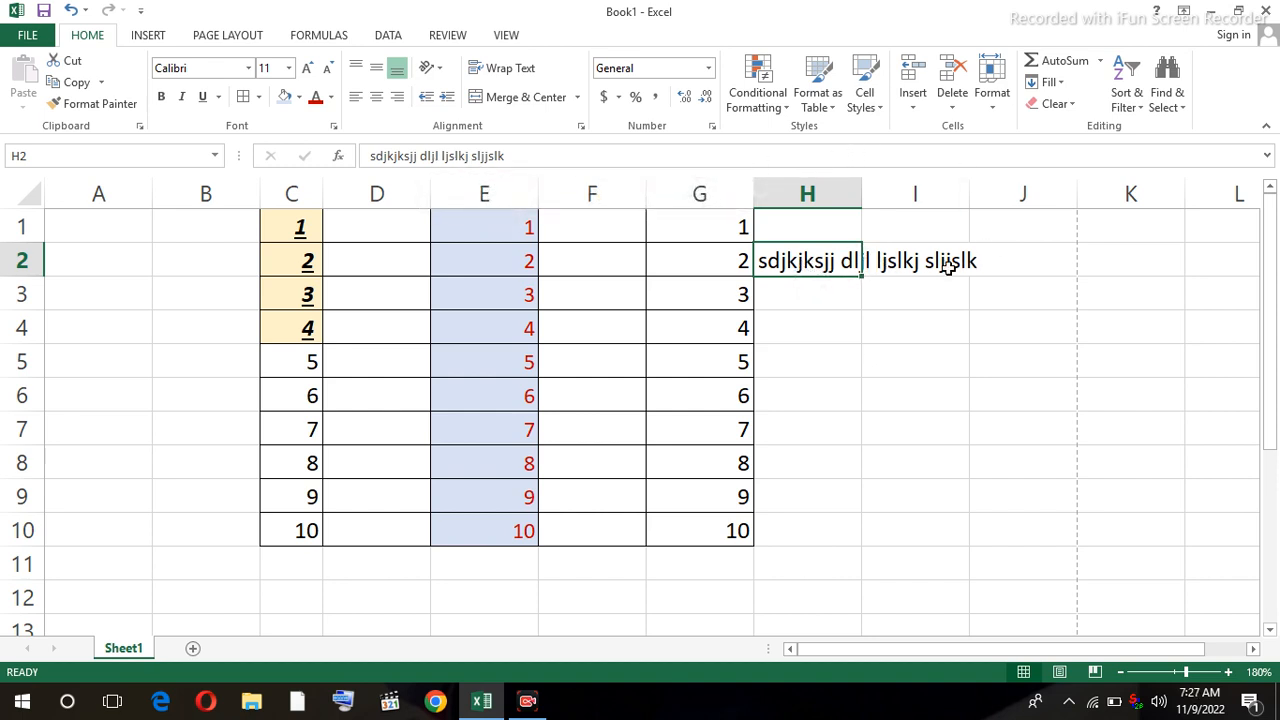
pyautogui.click(825, 330)
pyautogui.click(812, 262)
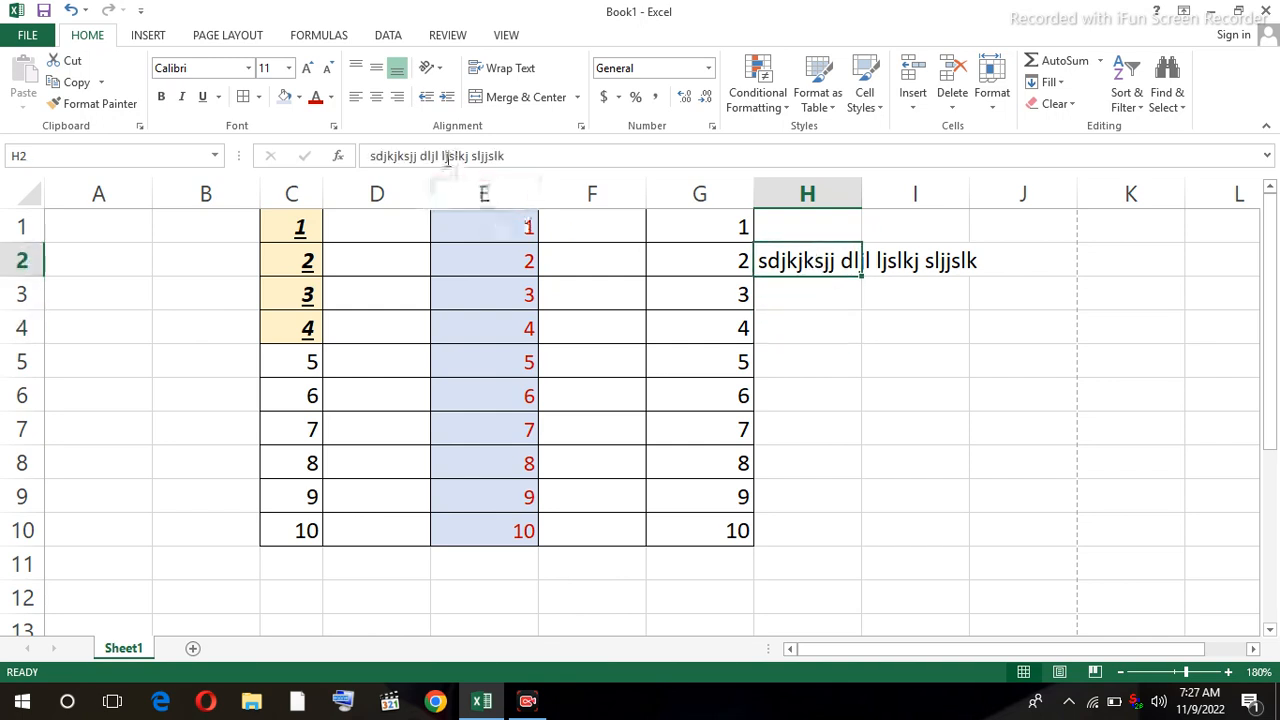
pyautogui.click(917, 262)
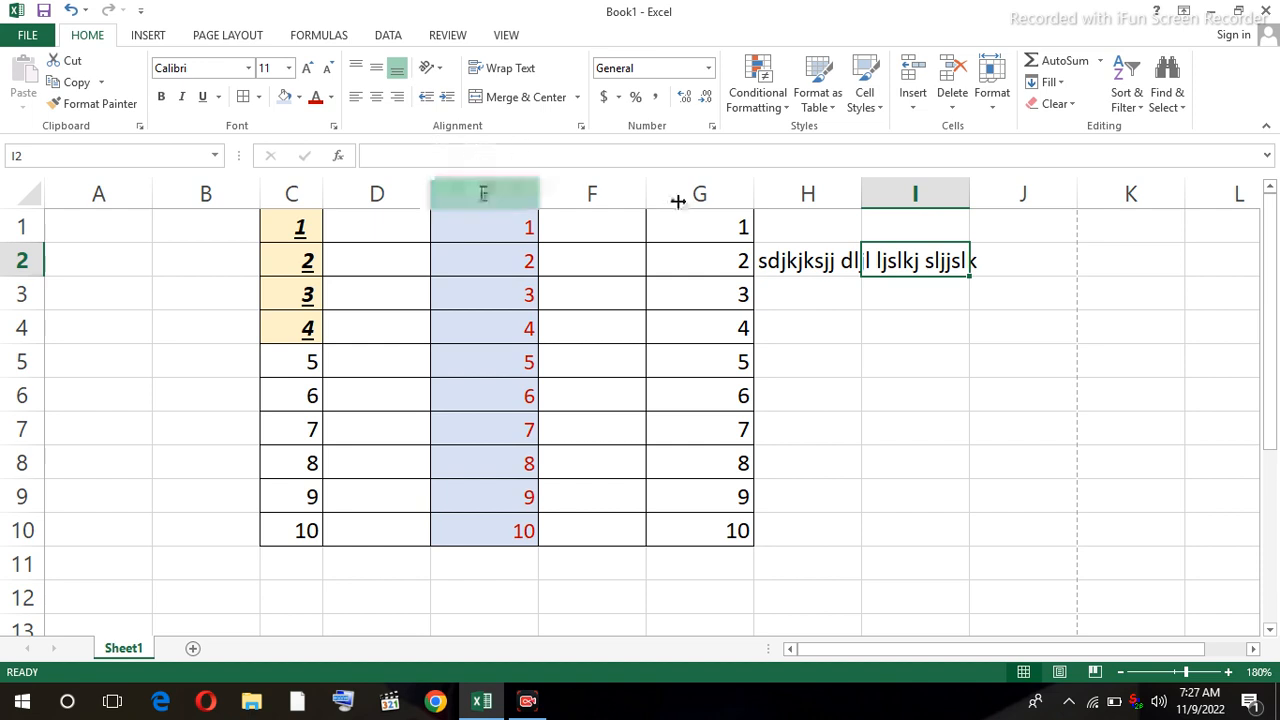
pyautogui.click(818, 263)
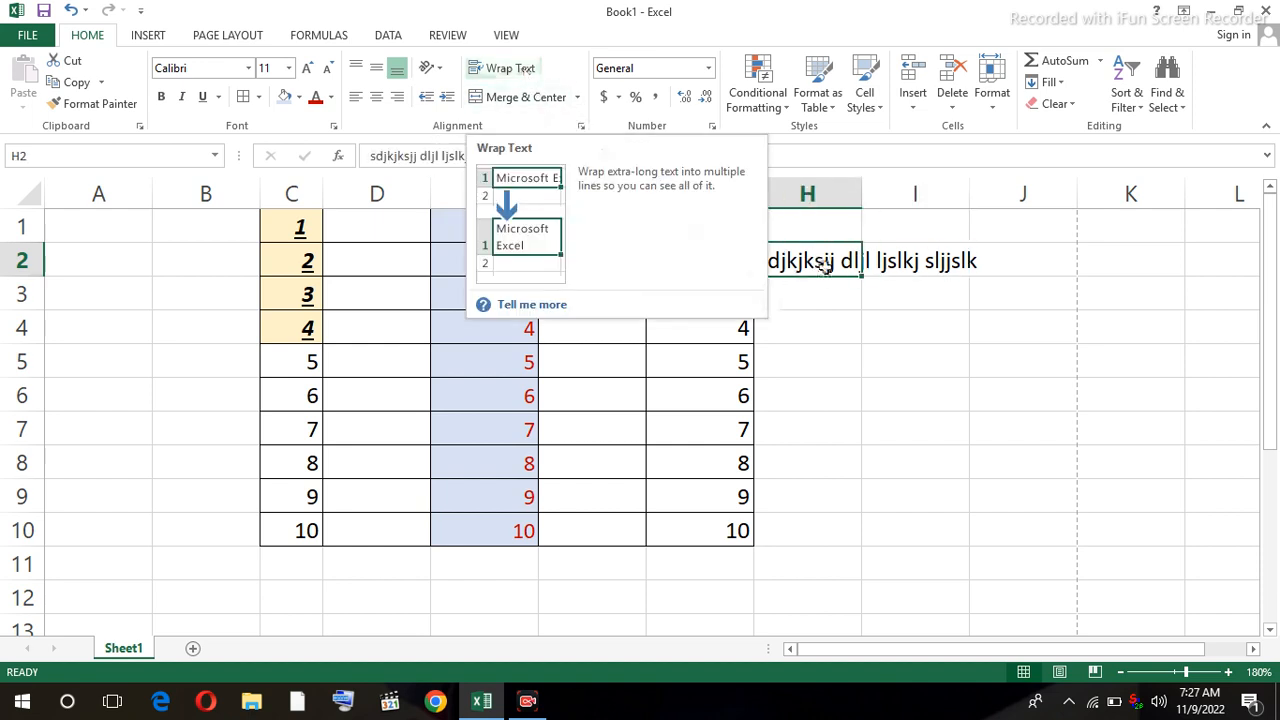
pyautogui.click(529, 78)
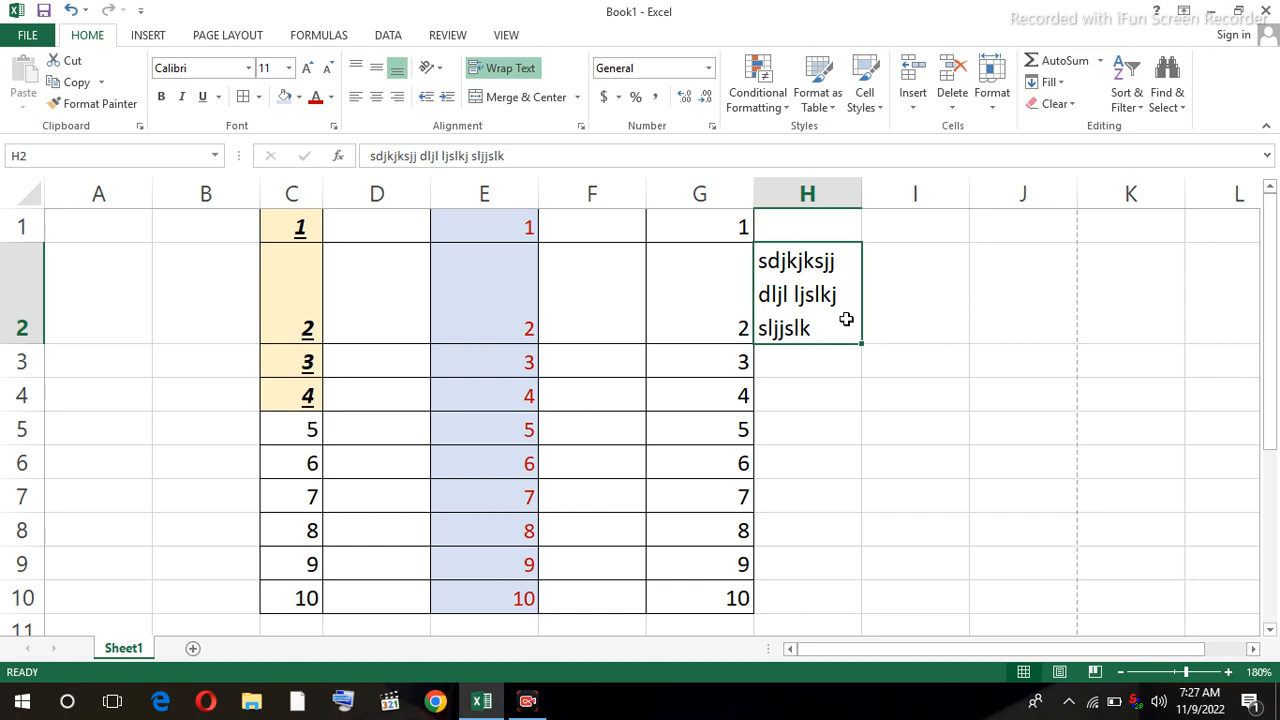
pyautogui.click(837, 366)
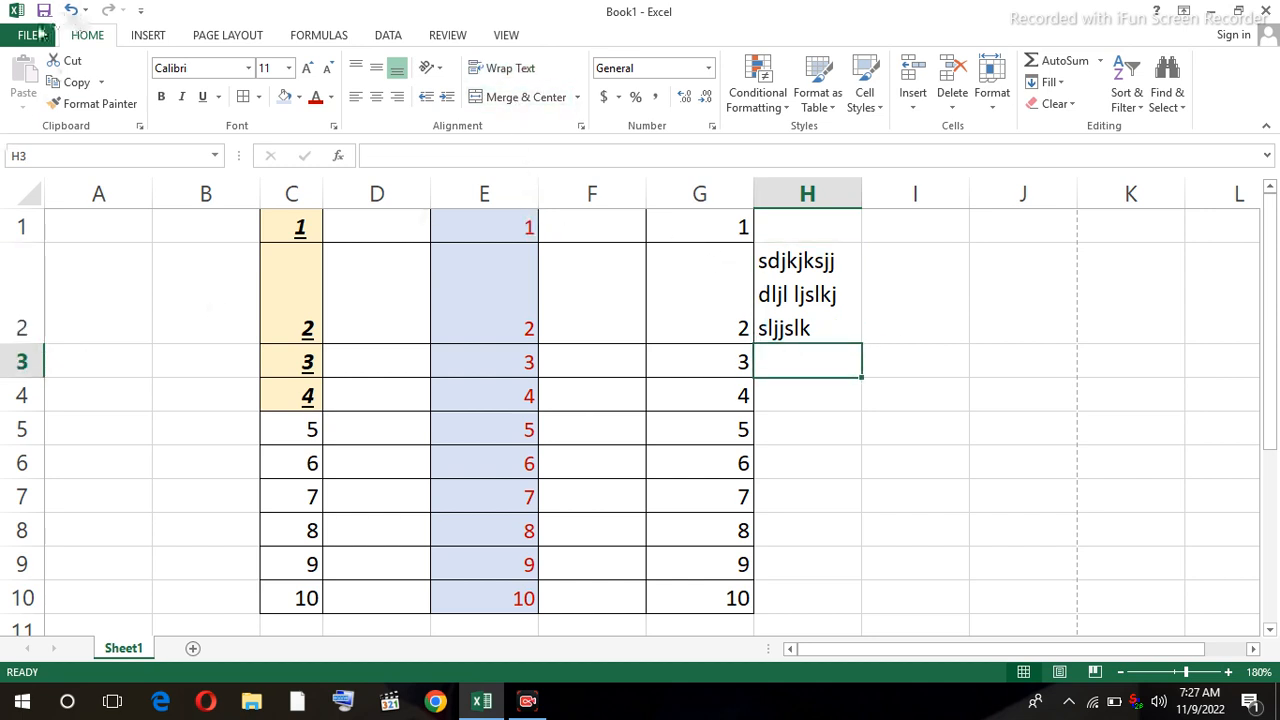
# Close the current workbook without saving its changes, and create a new blank workbook.
pyautogui.click(28, 36)
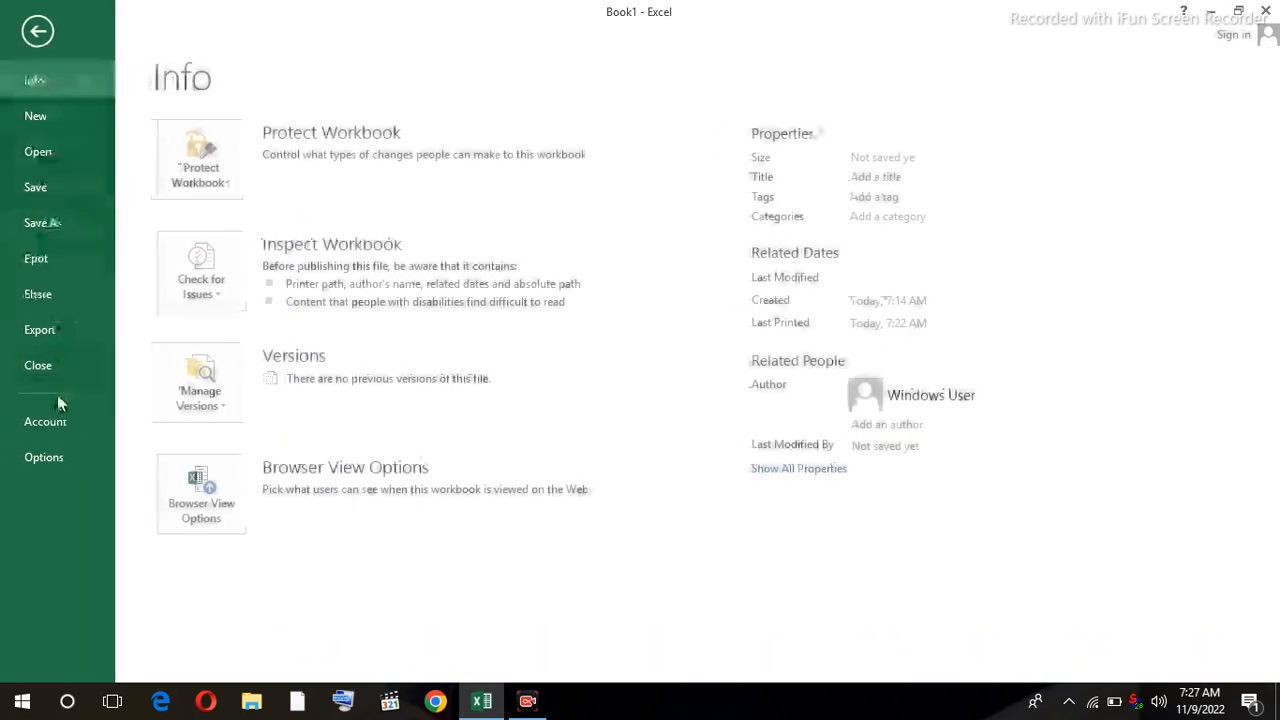
pyautogui.click(38, 366)
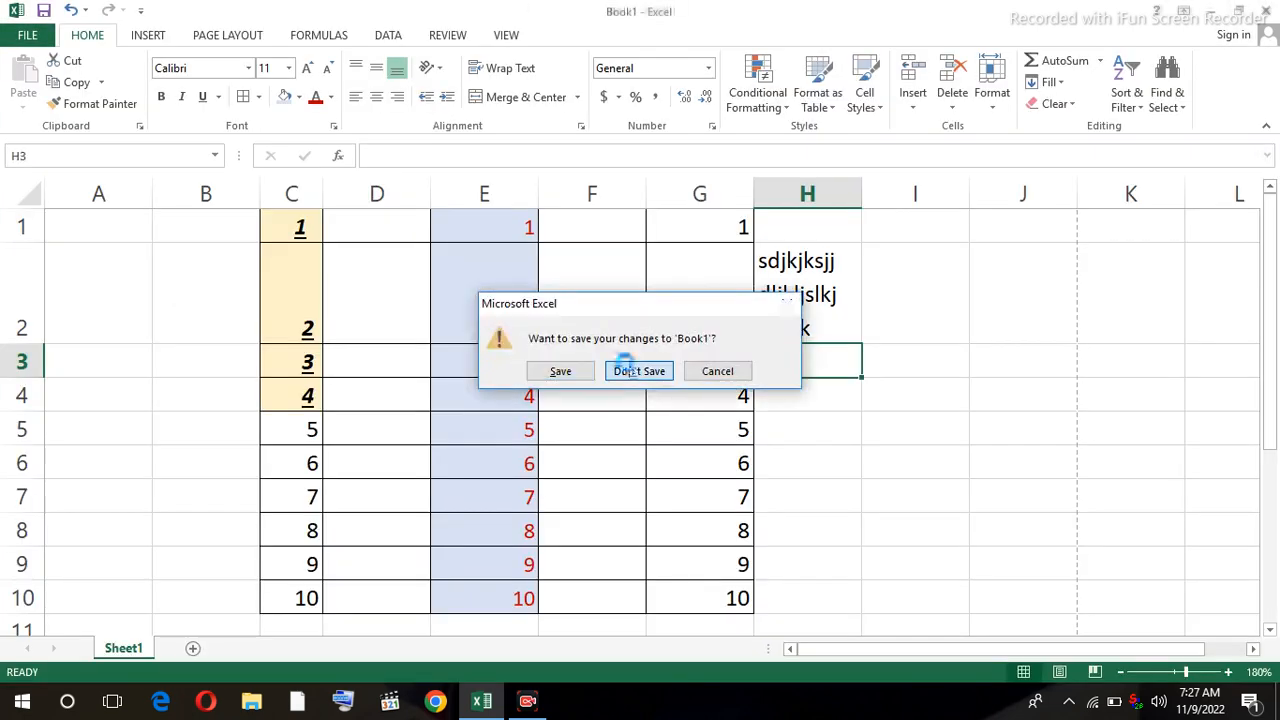
pyautogui.click(640, 369)
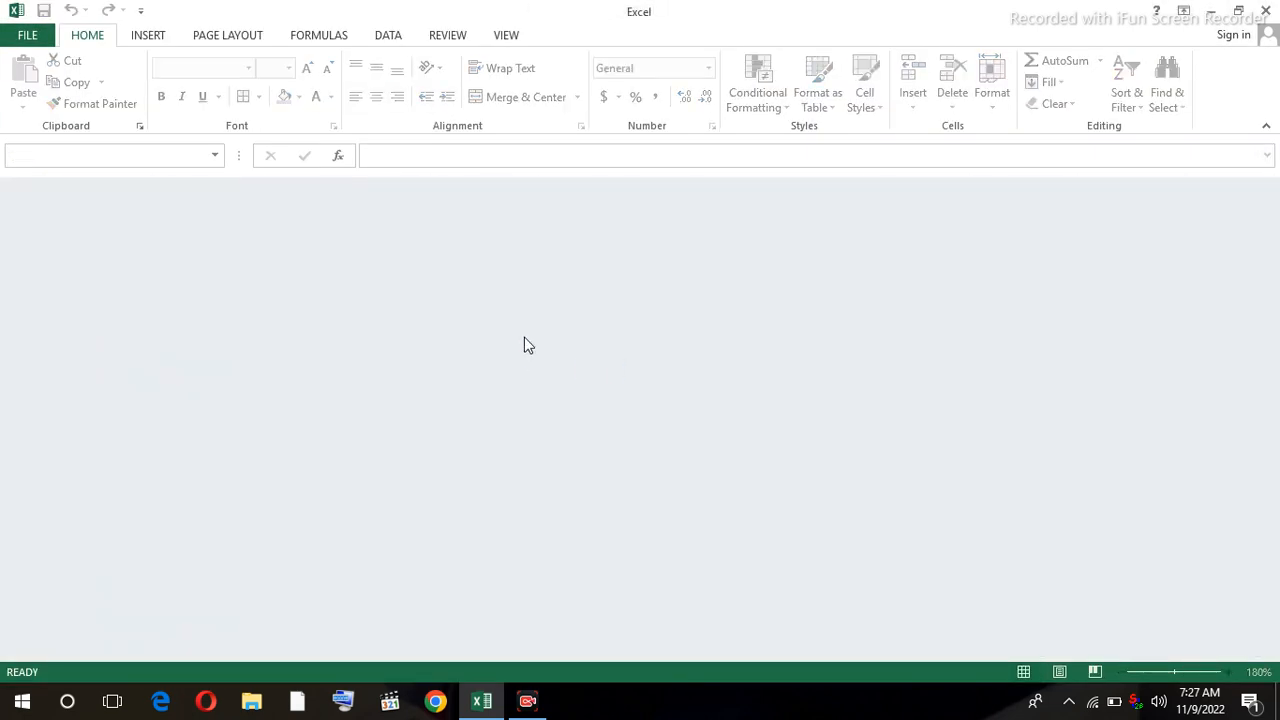
pyautogui.hotkey('ctrl', 'n')
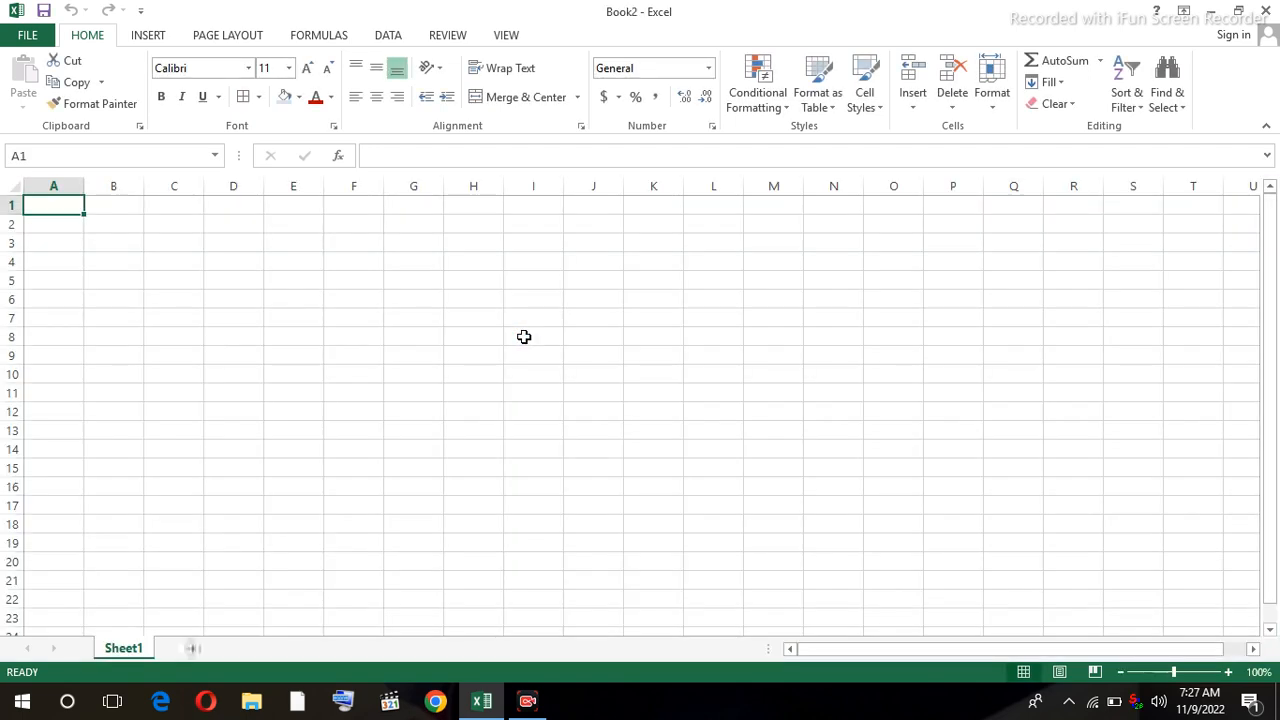
# Zoom the new blank worksheet in to 190%.
pyautogui.click(1228, 672)
pyautogui.click(1228, 672)
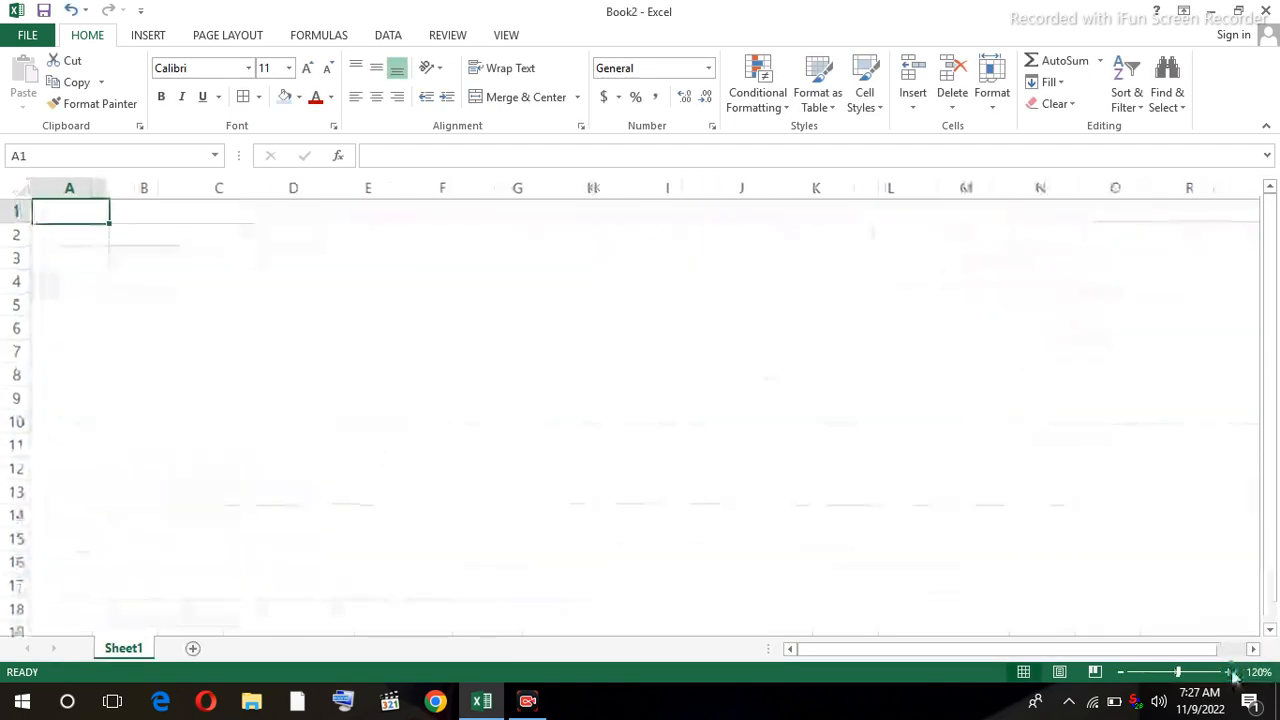
pyautogui.click(1229, 672)
pyautogui.click(1229, 672)
pyautogui.click(1229, 672)
pyautogui.click(1229, 672)
pyautogui.click(1229, 672)
pyautogui.click(1229, 672)
pyautogui.click(1229, 672)
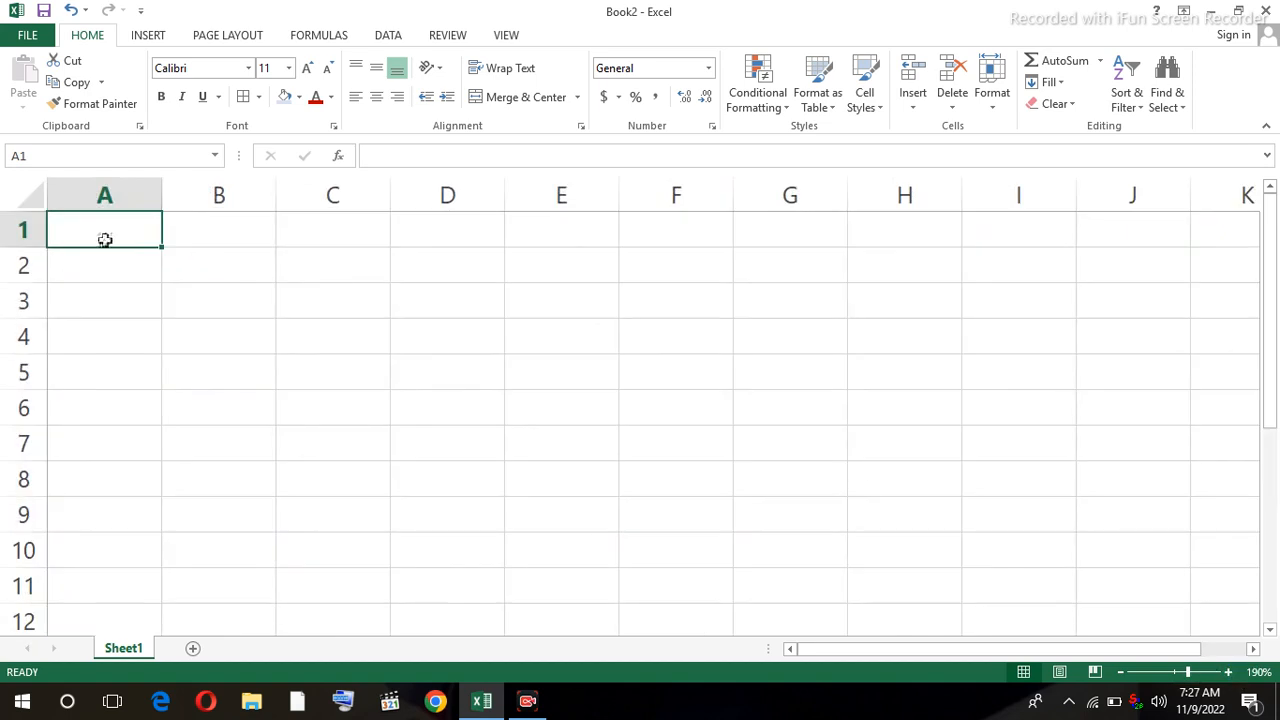
pyautogui.click(248, 292)
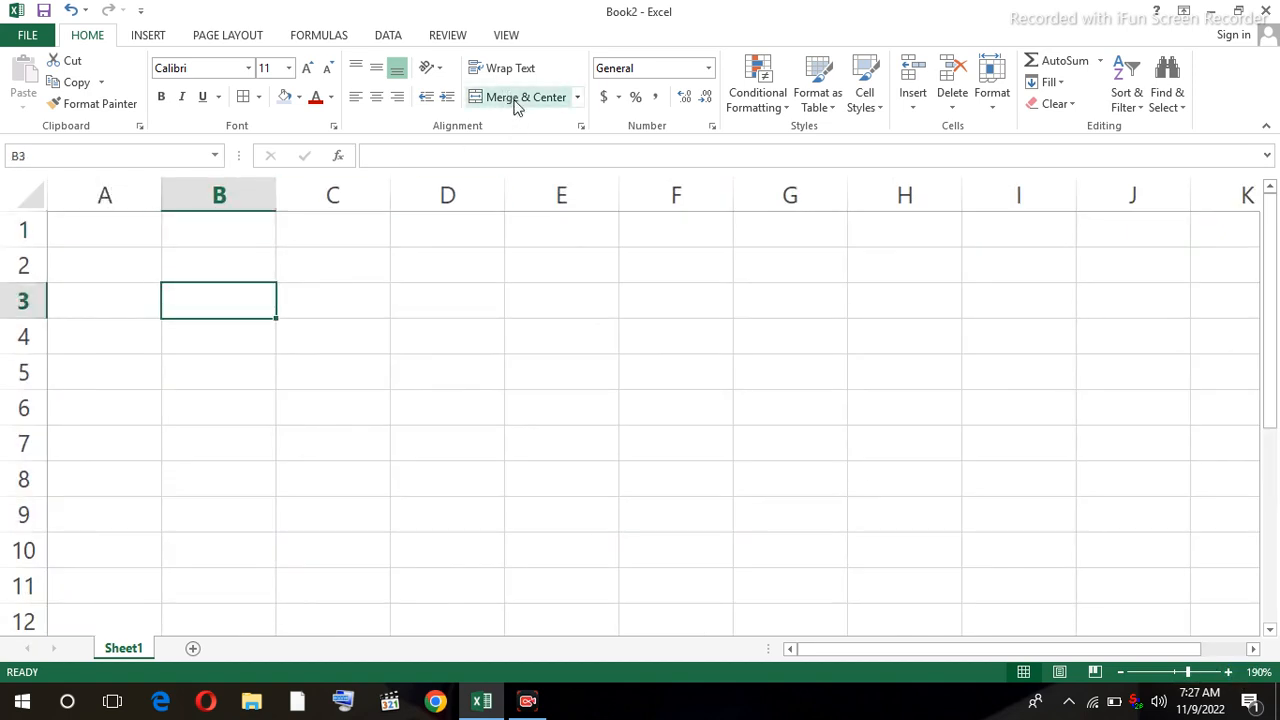
pyautogui.click(578, 98)
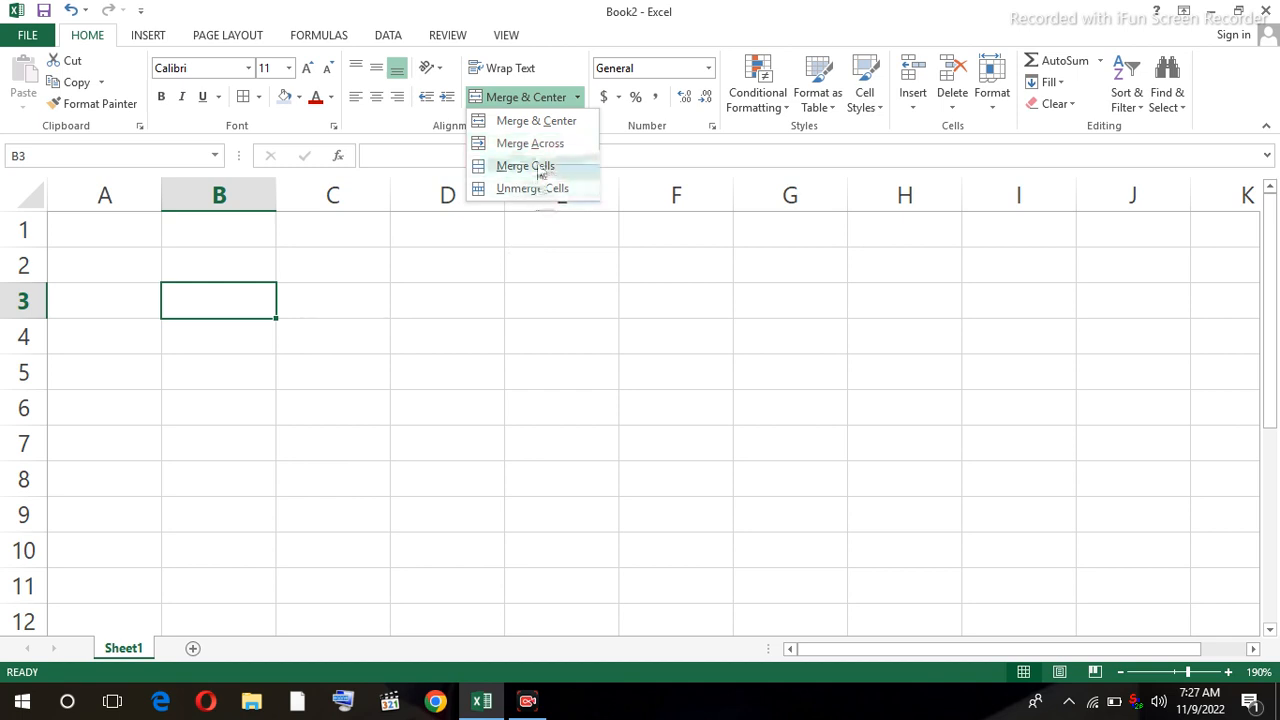
pyautogui.click(383, 314)
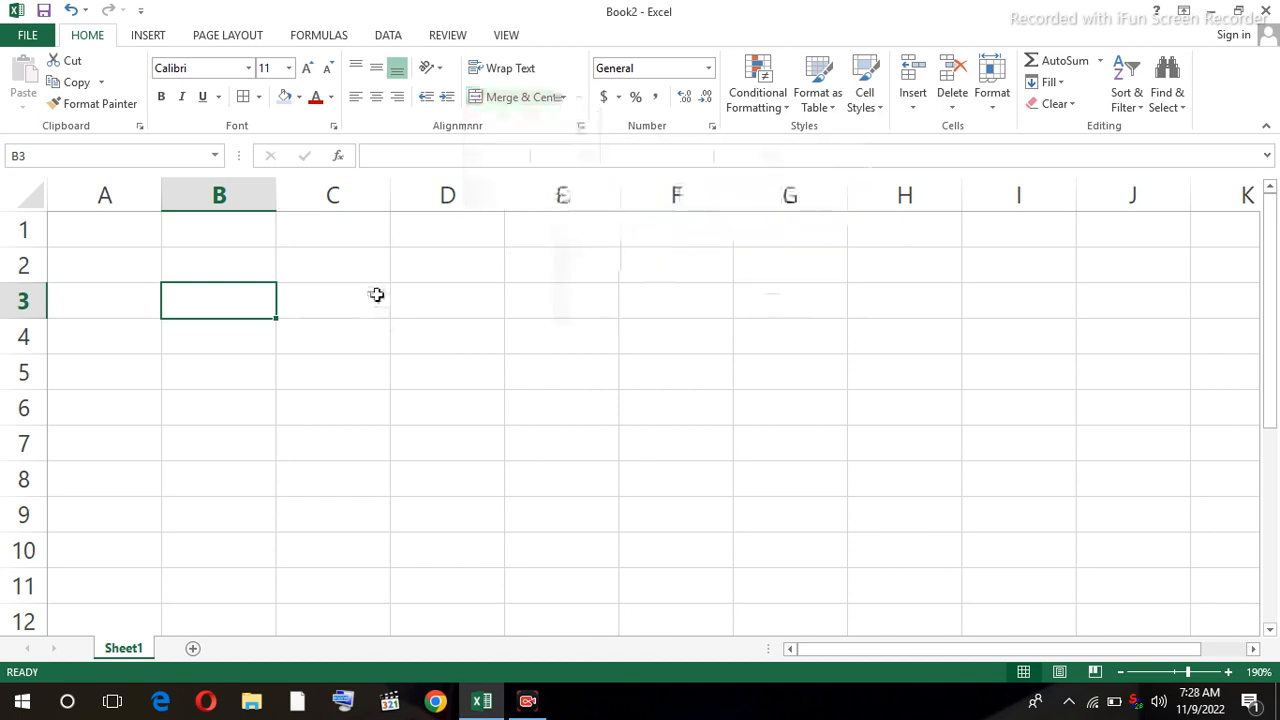
# Enter the heading "GTVC, Boys GulBahar peshawar" in cell A1.
pyautogui.click(148, 232)
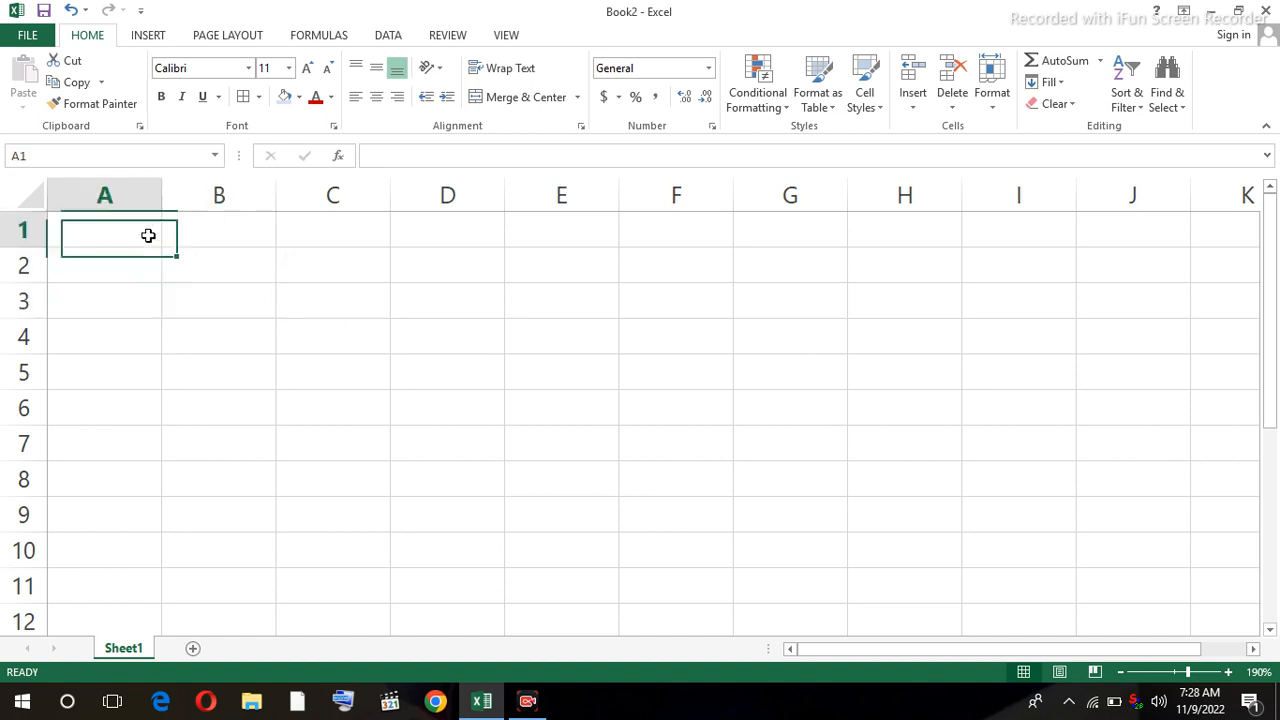
pyautogui.write('GT')
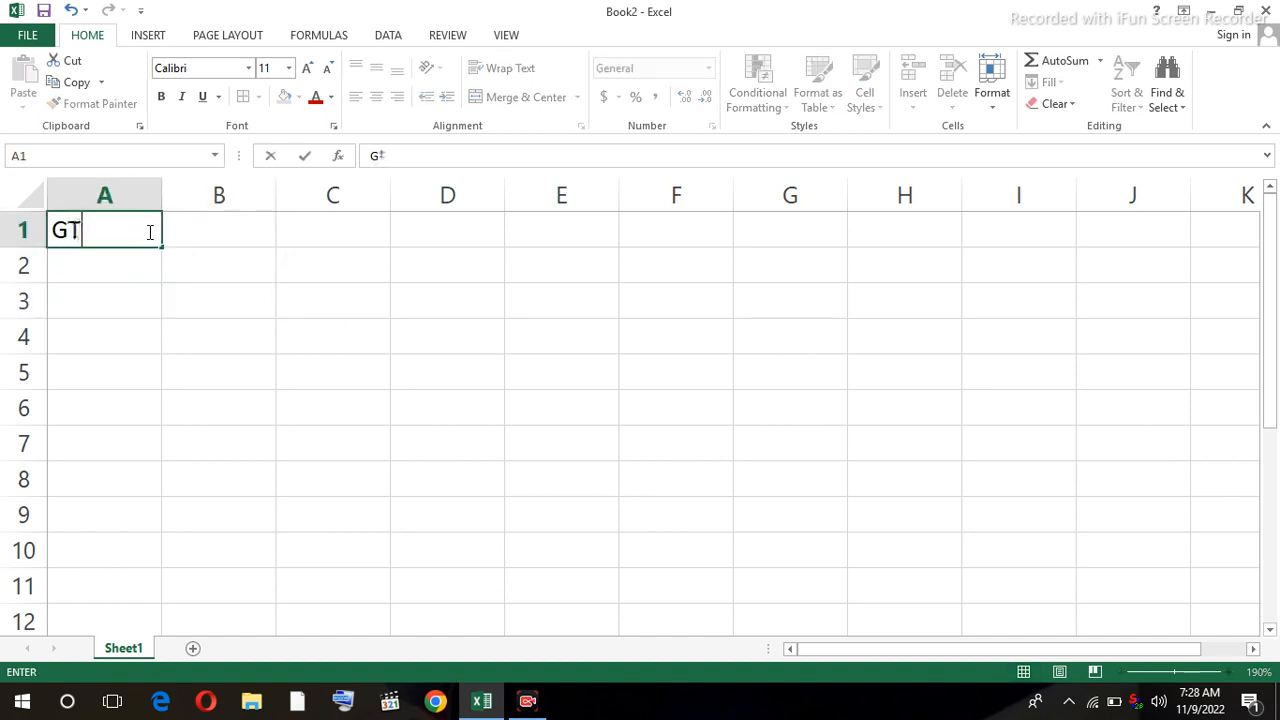
pyautogui.write('VC, Boys GulBahar')
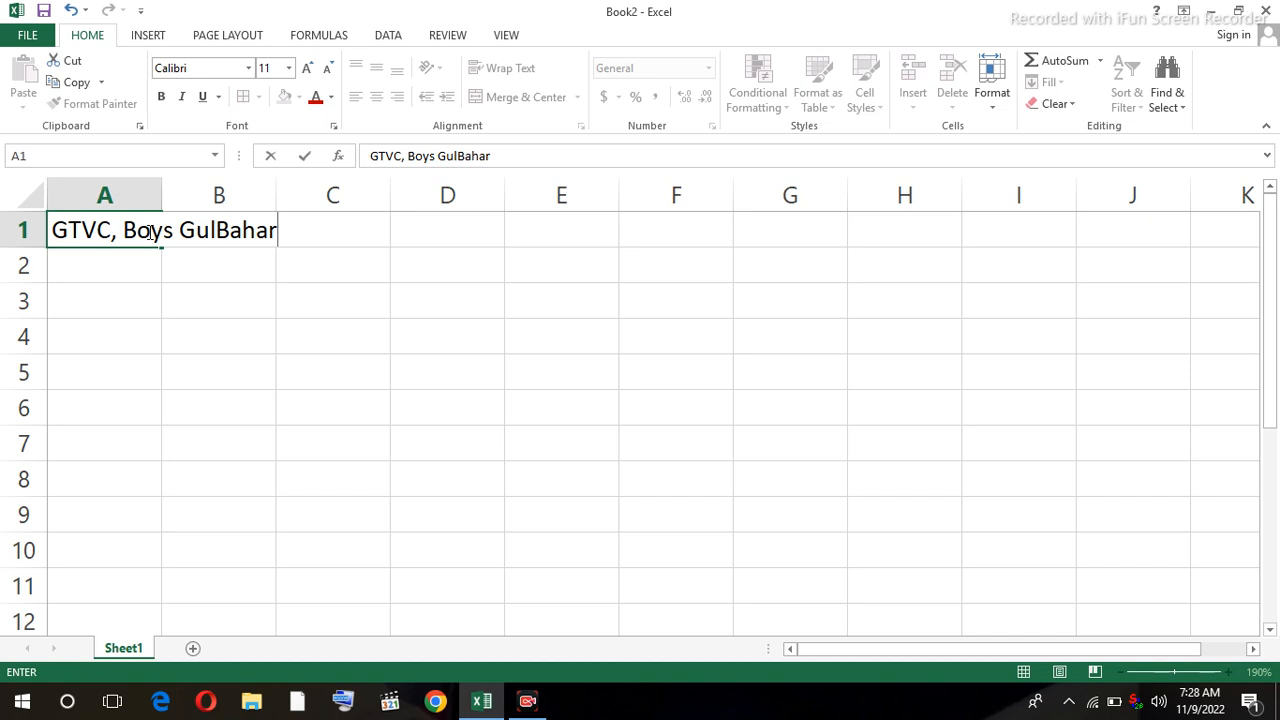
pyautogui.write(' peshawar')
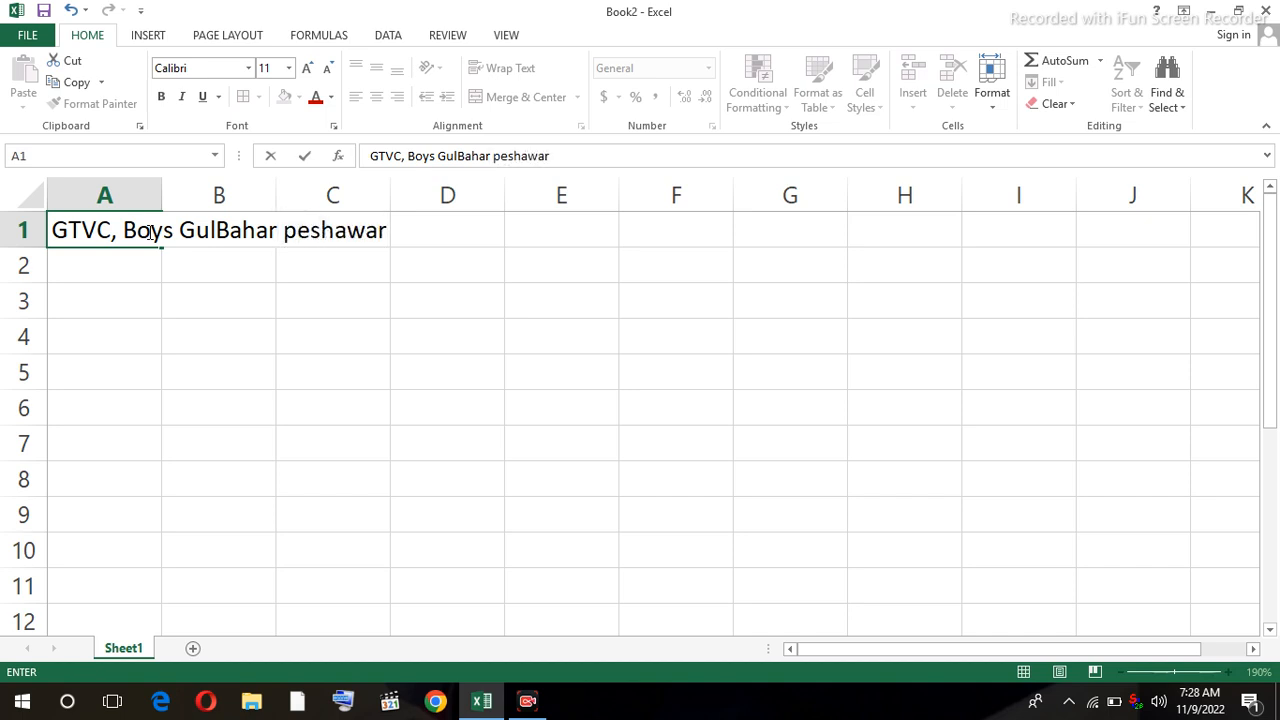
pyautogui.click(174, 298)
# Format the heading range A1:G1 with the red font colour and bold.
pyautogui.moveTo(108, 240); pyautogui.dragTo(532, 238)
pyautogui.moveTo(681, 236); pyautogui.dragTo(769, 231)
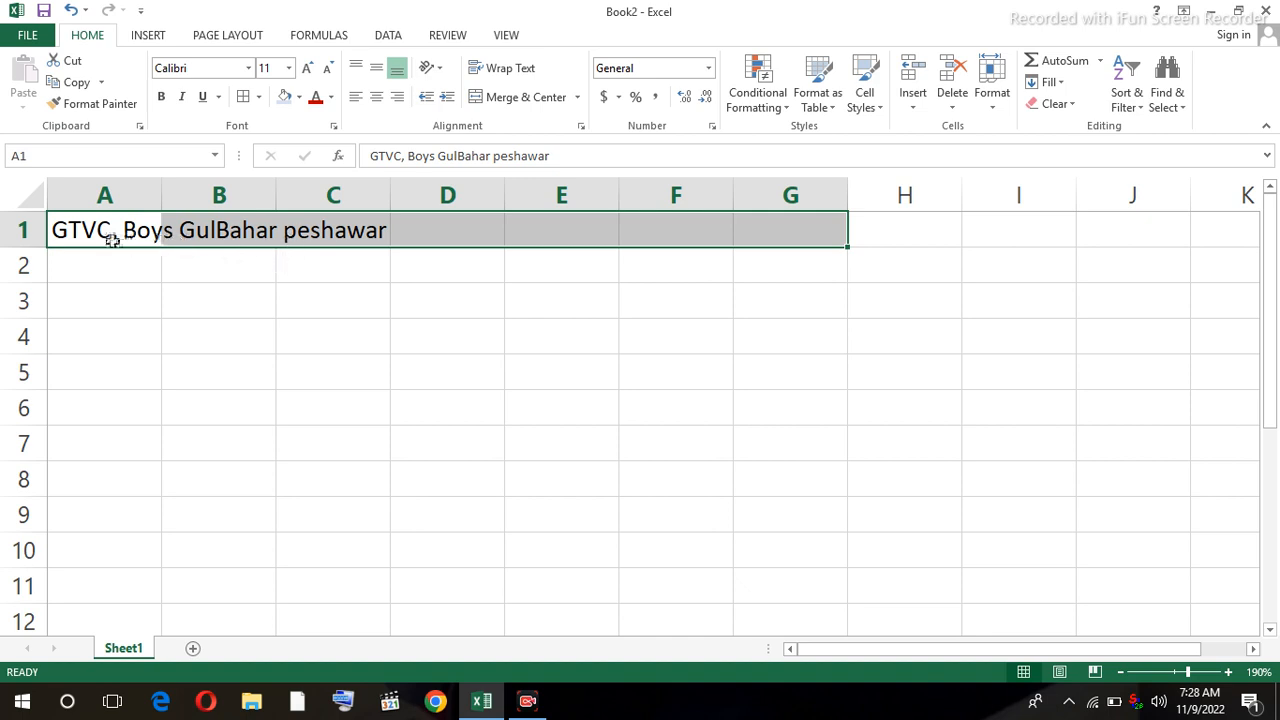
pyautogui.click(318, 99)
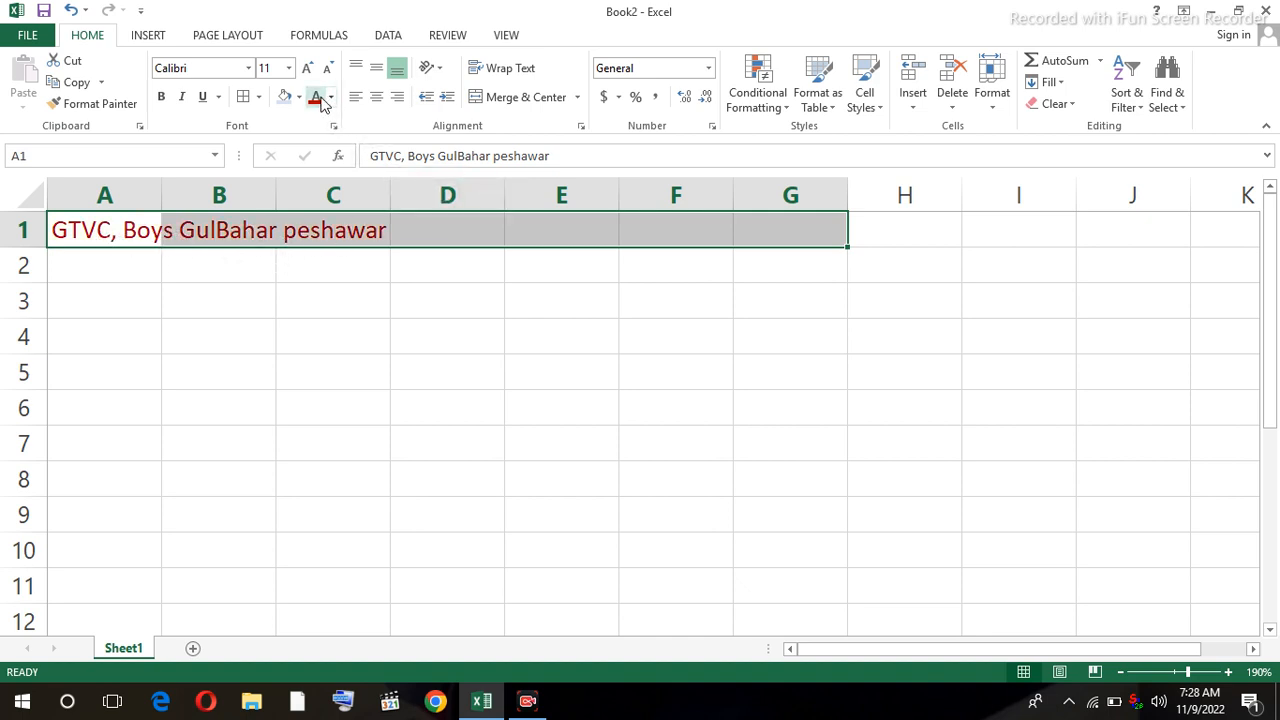
pyautogui.click(161, 96)
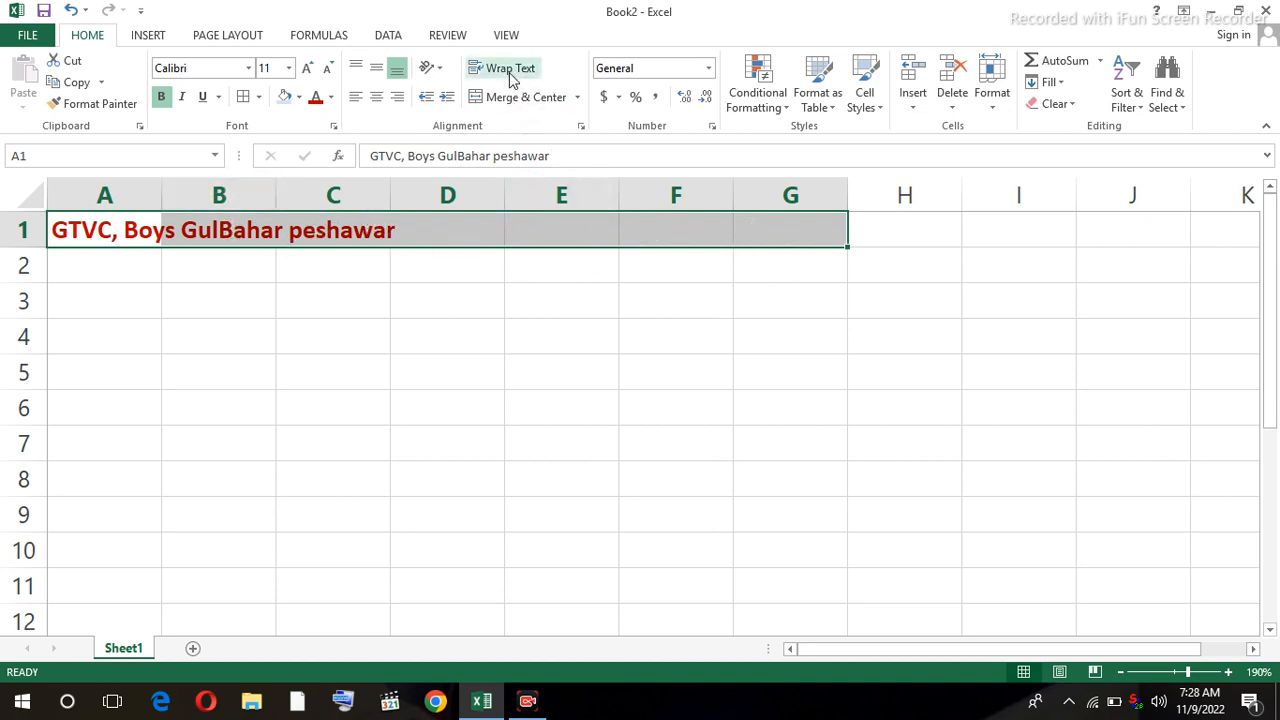
# Merge and center the heading across A1:G1.
pyautogui.click(578, 98)
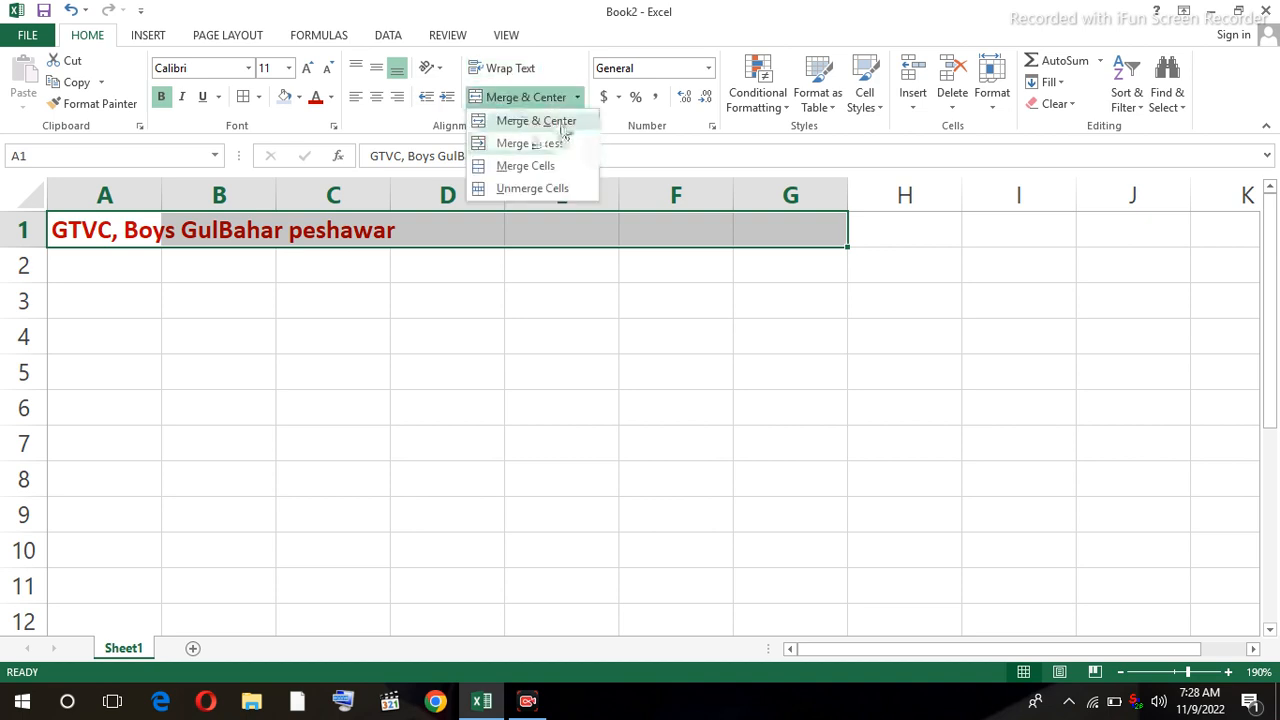
pyautogui.click(564, 121)
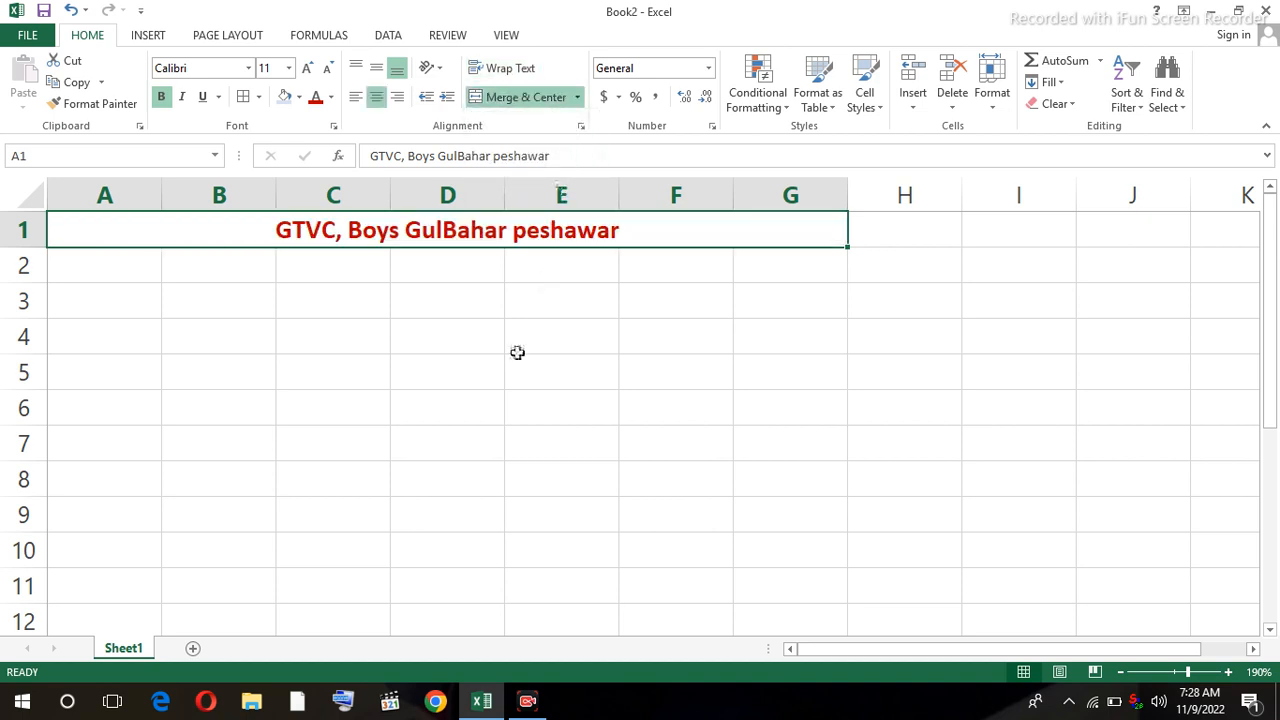
pyautogui.click(514, 308)
# Unmerge the heading cell back into the separate cells A1:G1.
pyautogui.click(505, 224)
pyautogui.click(578, 97)
pyautogui.click(540, 189)
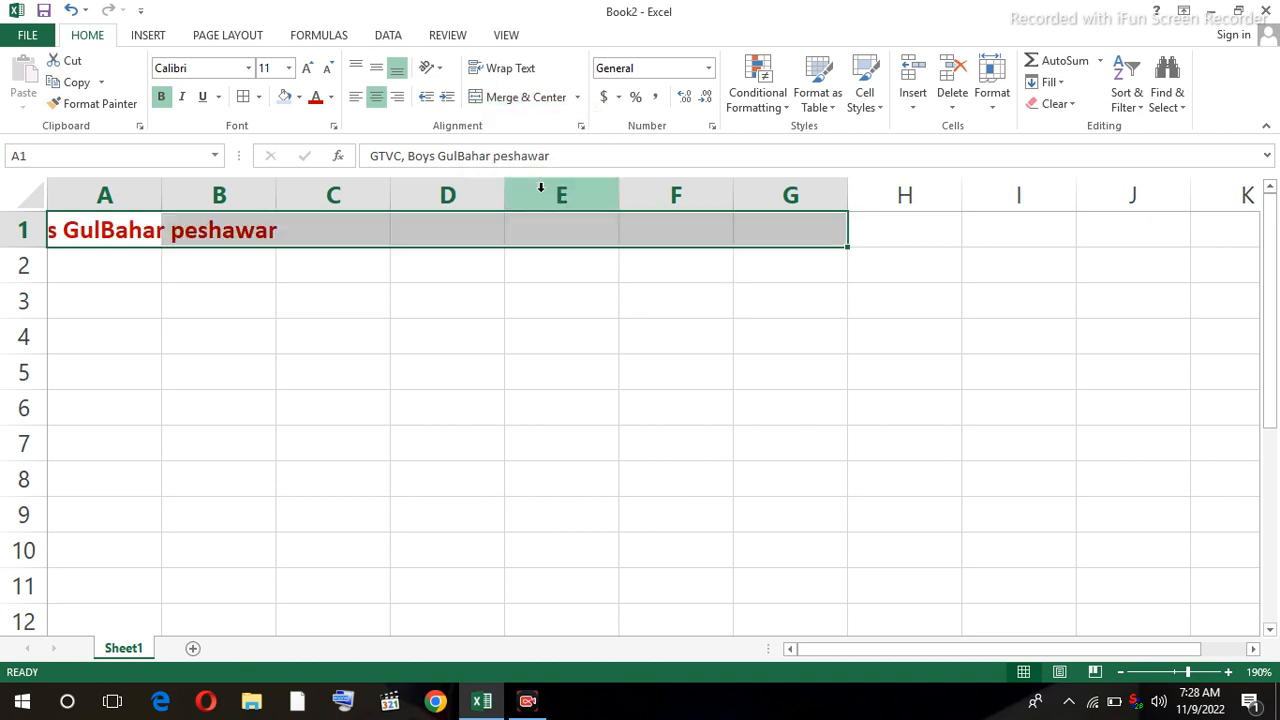
pyautogui.click(323, 334)
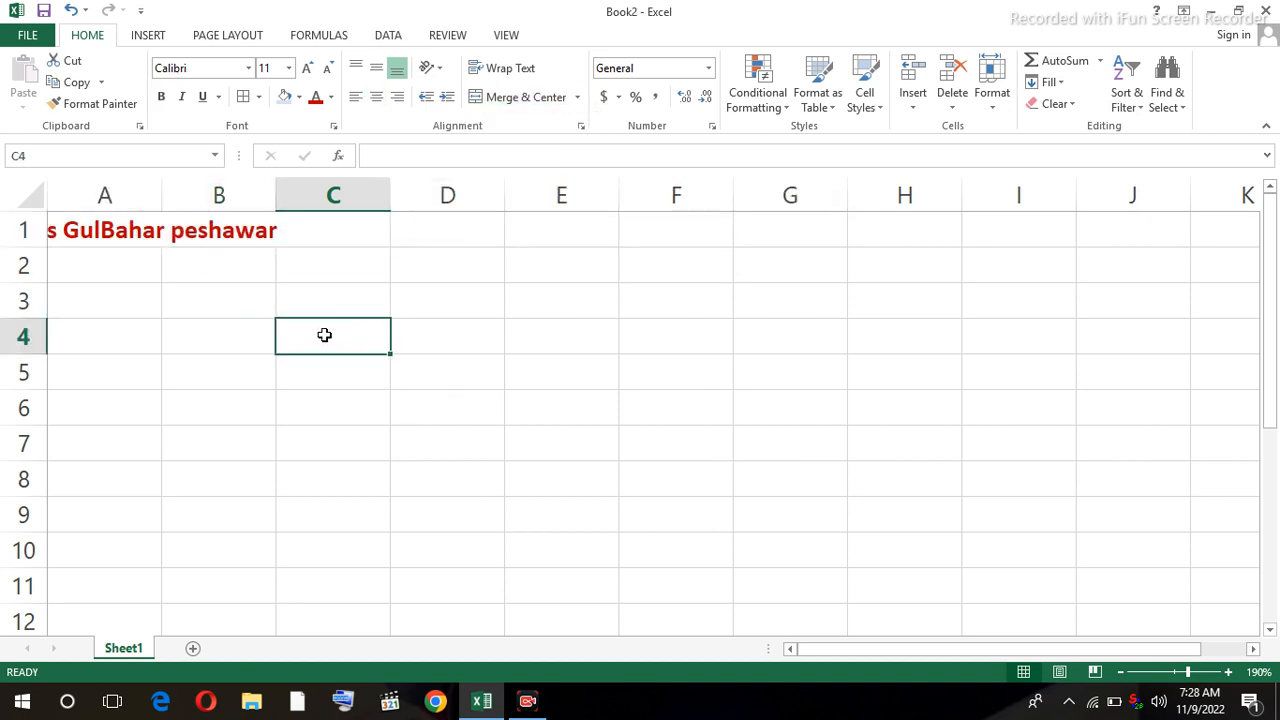
# Autofit the width of column A to the heading text.
pyautogui.click(176, 231)
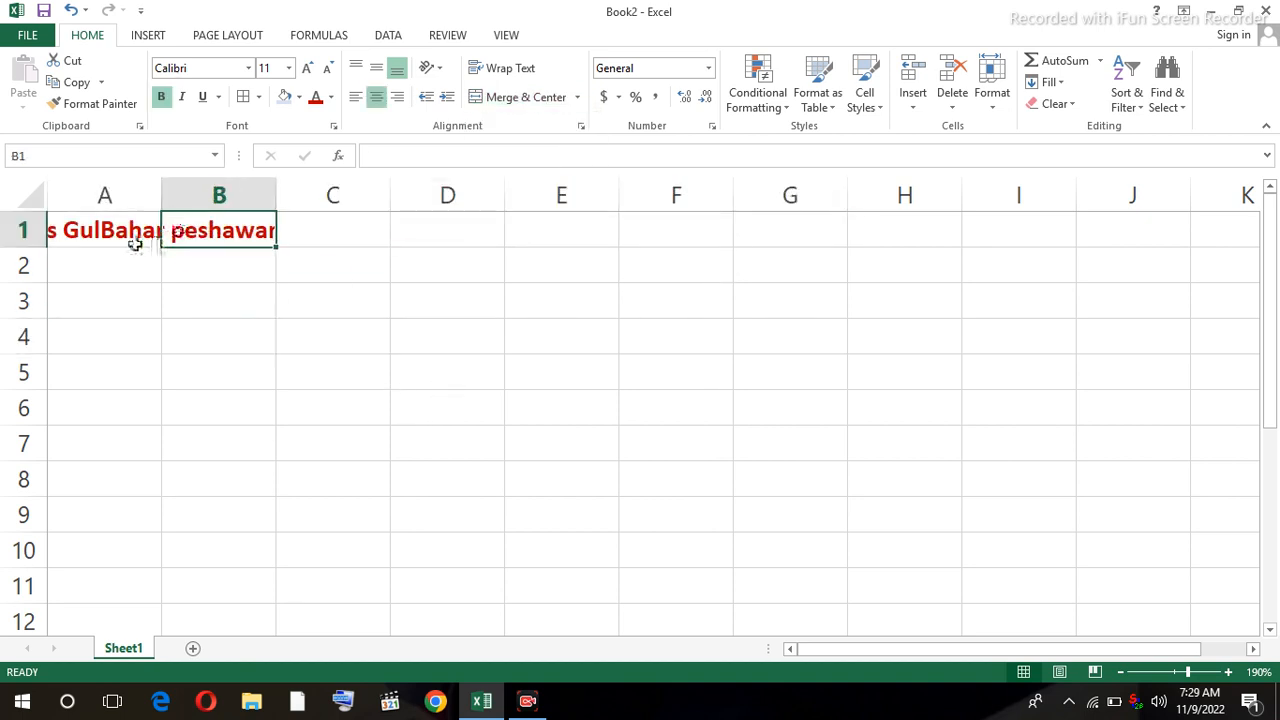
pyautogui.moveTo(165, 197); pyautogui.dragTo(165, 197)
pyautogui.doubleClick(165, 197)
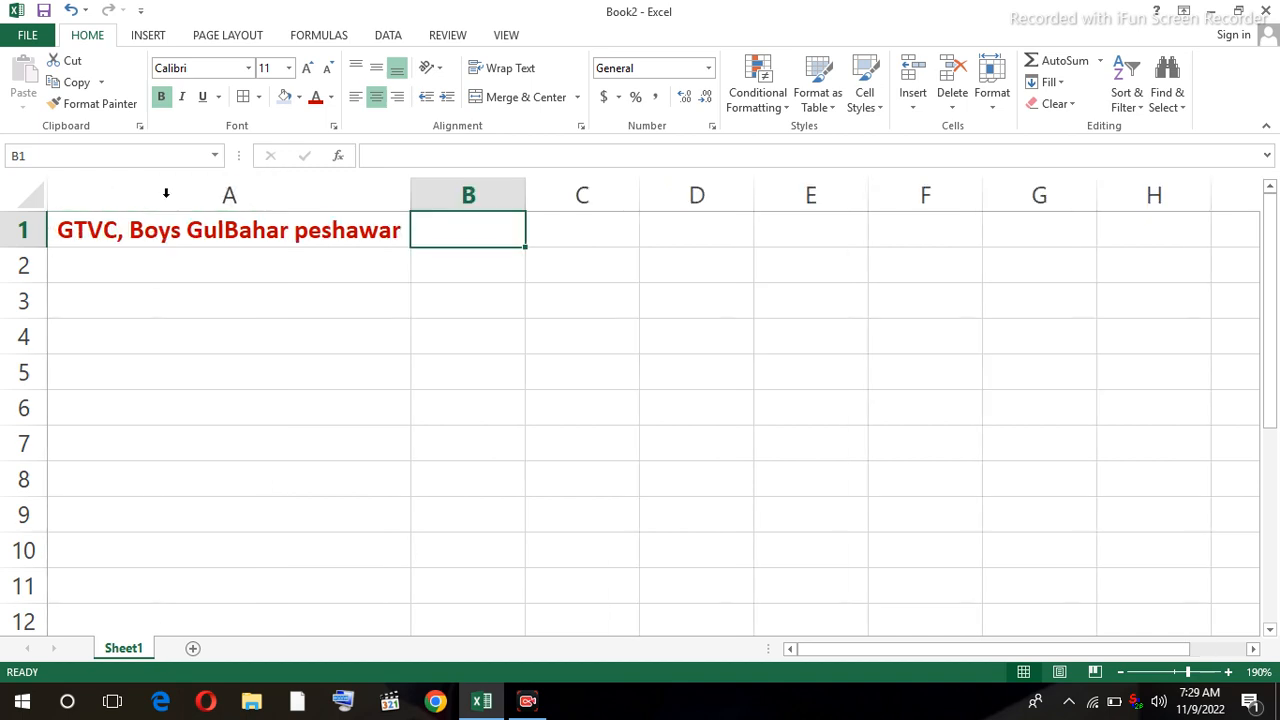
pyautogui.click(307, 268)
pyautogui.click(298, 233)
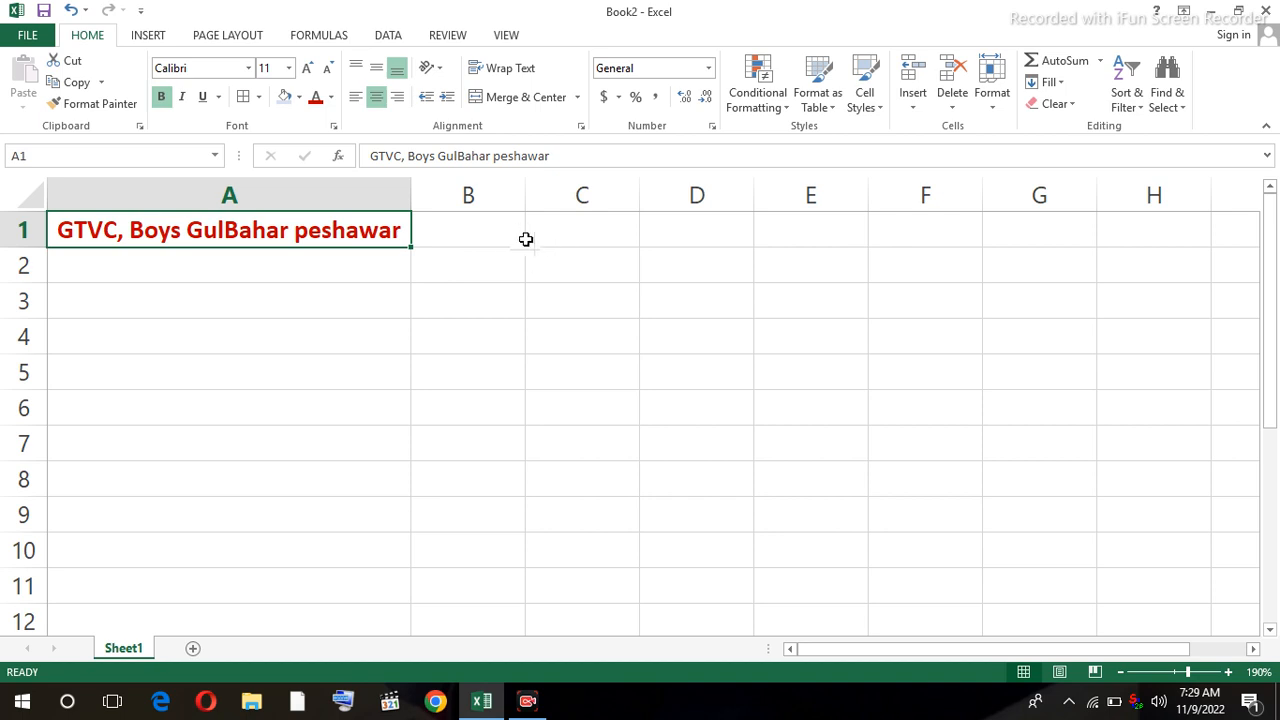
# Enter the text "sno" in cell B1.
pyautogui.click(482, 235)
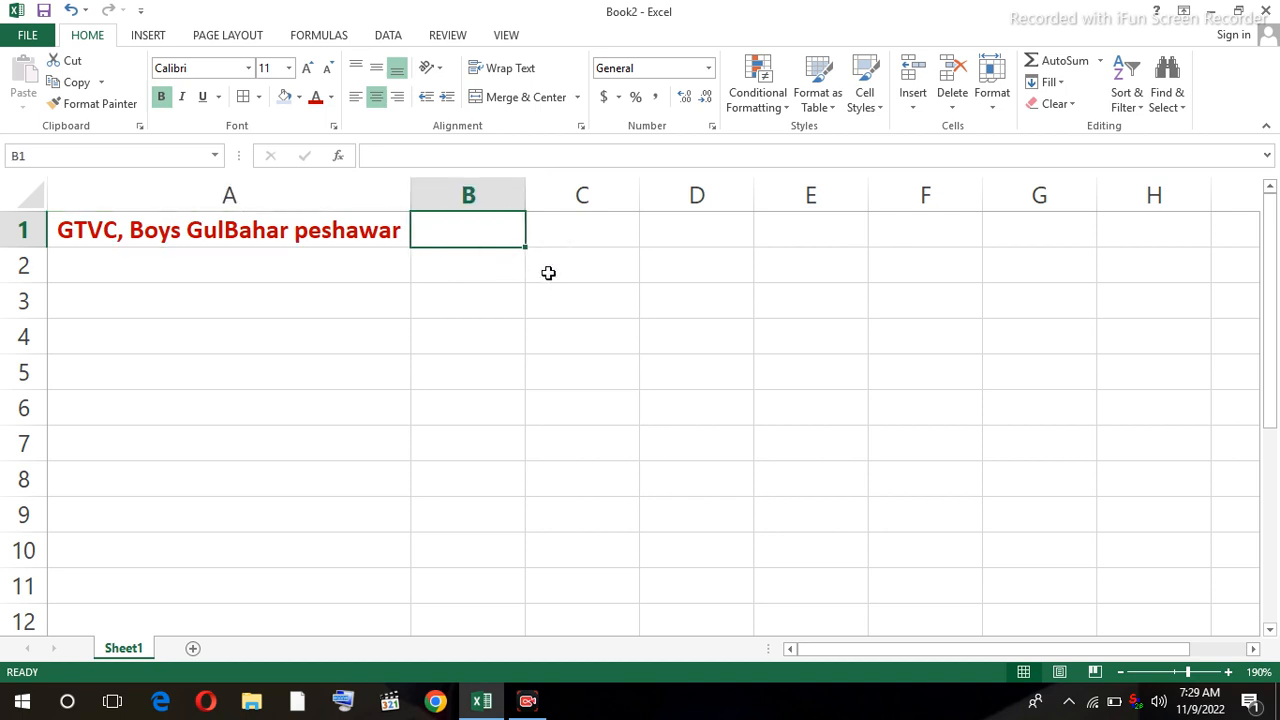
pyautogui.write('sno')
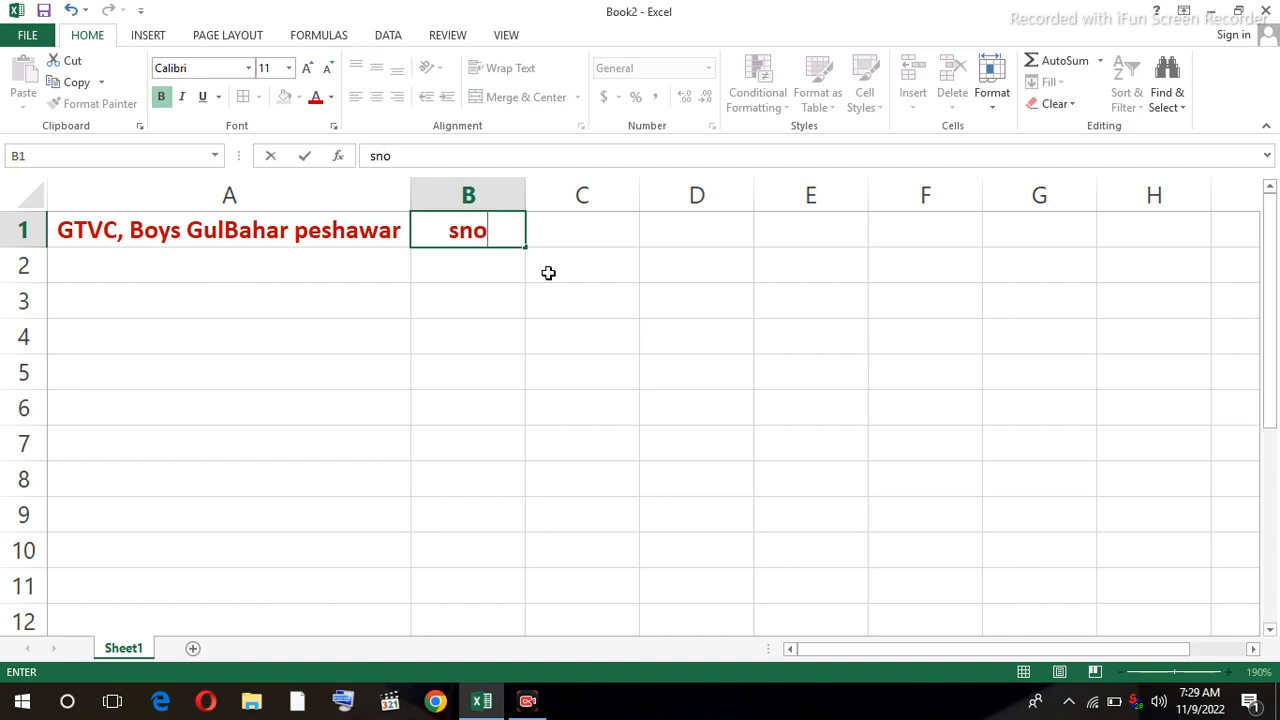
pyautogui.press('Return')
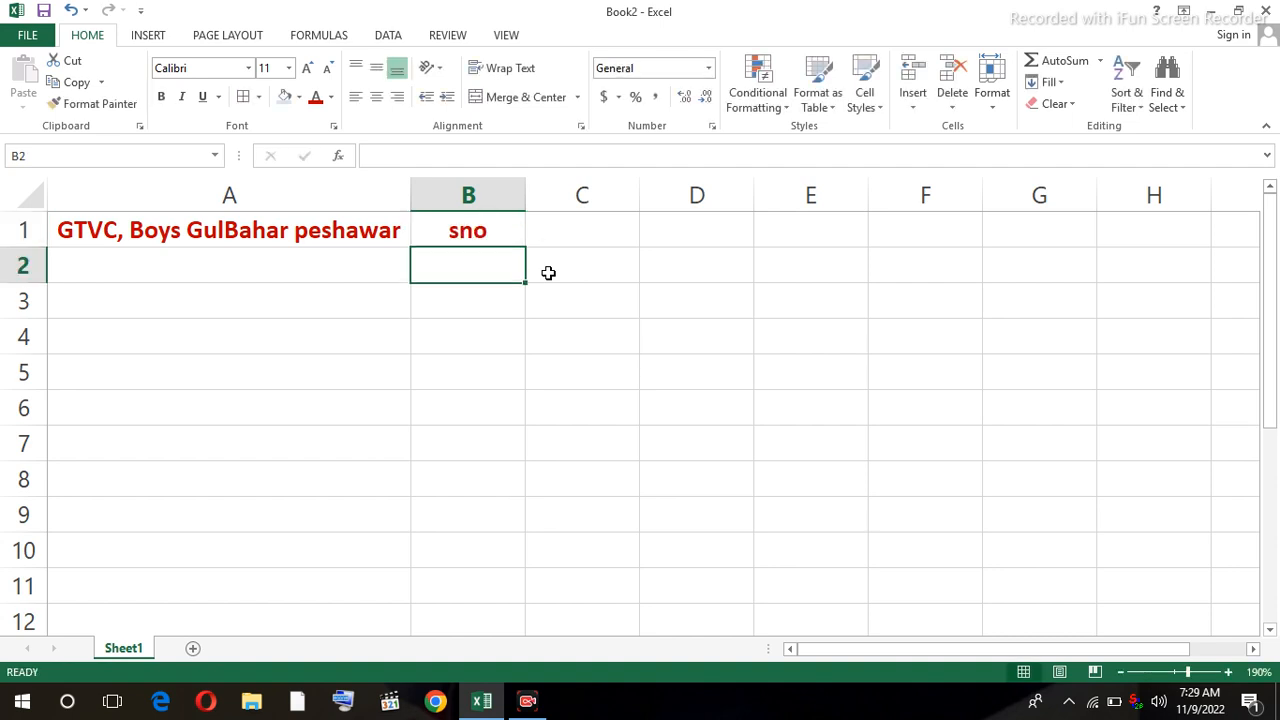
# Enter "Name of Students" in cell B2 and "Remakrs" in cell B3.
pyautogui.write('Name of')
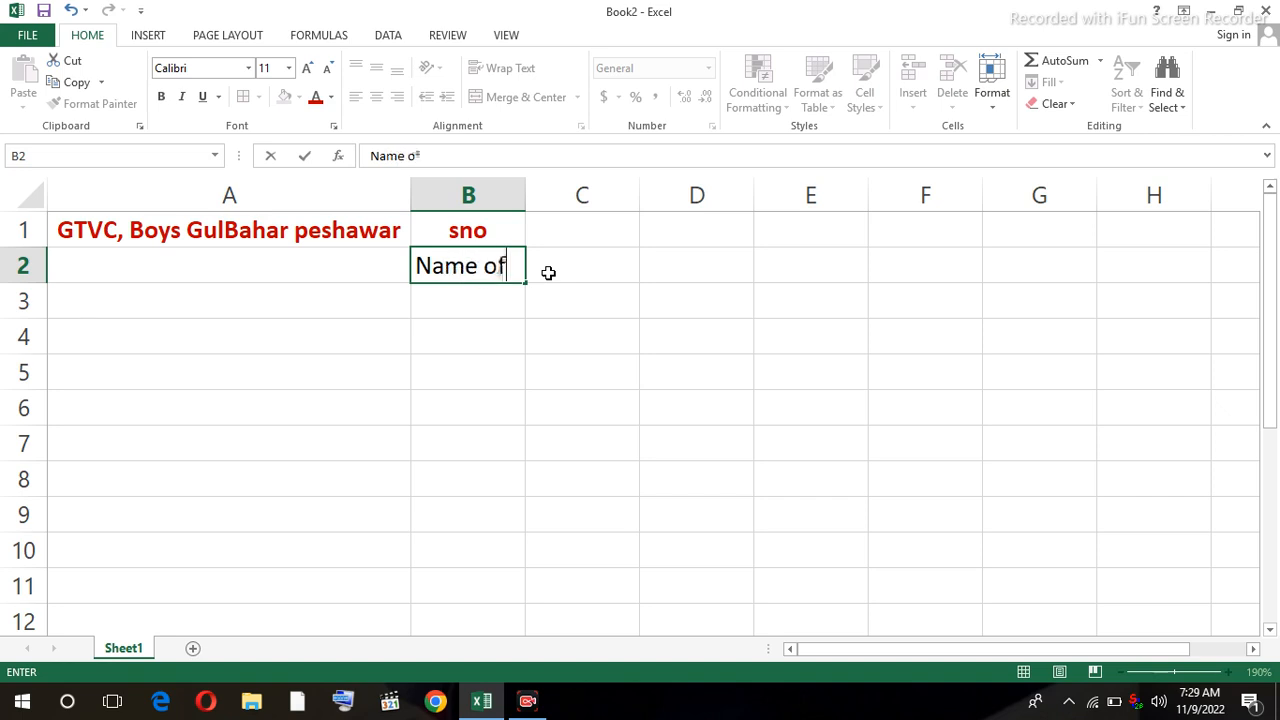
pyautogui.write(' St')
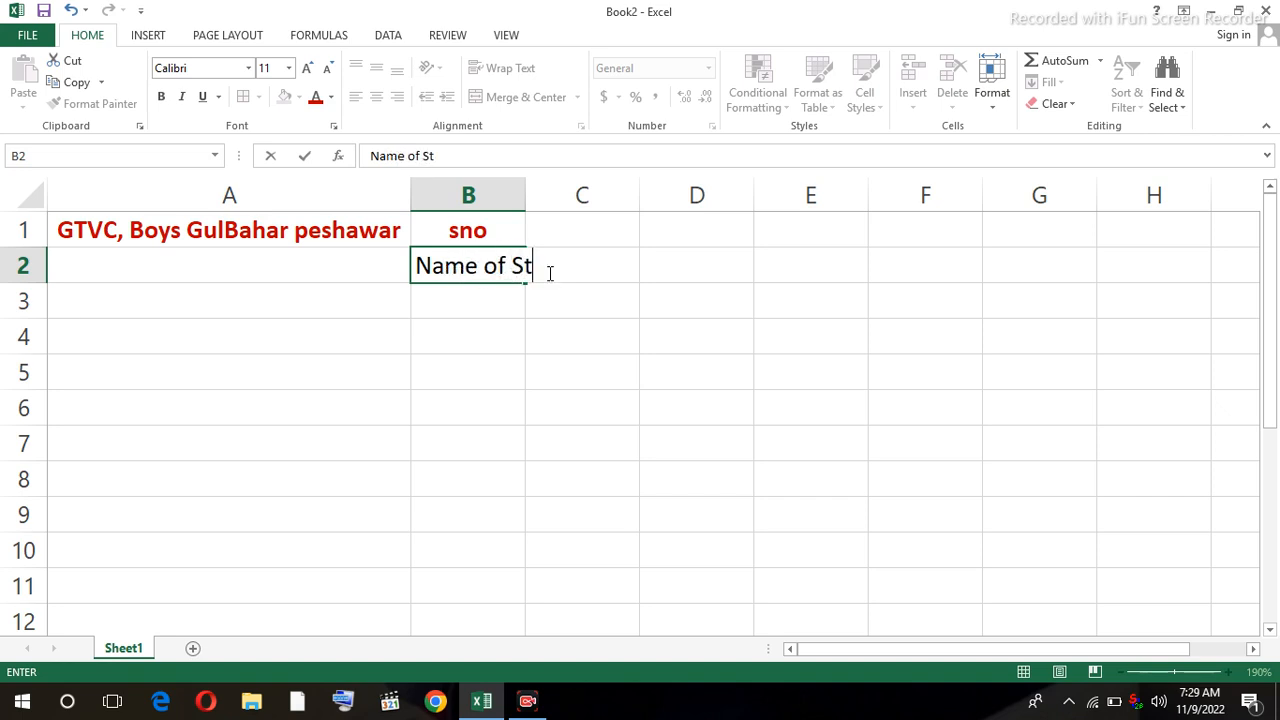
pyautogui.write('udents')
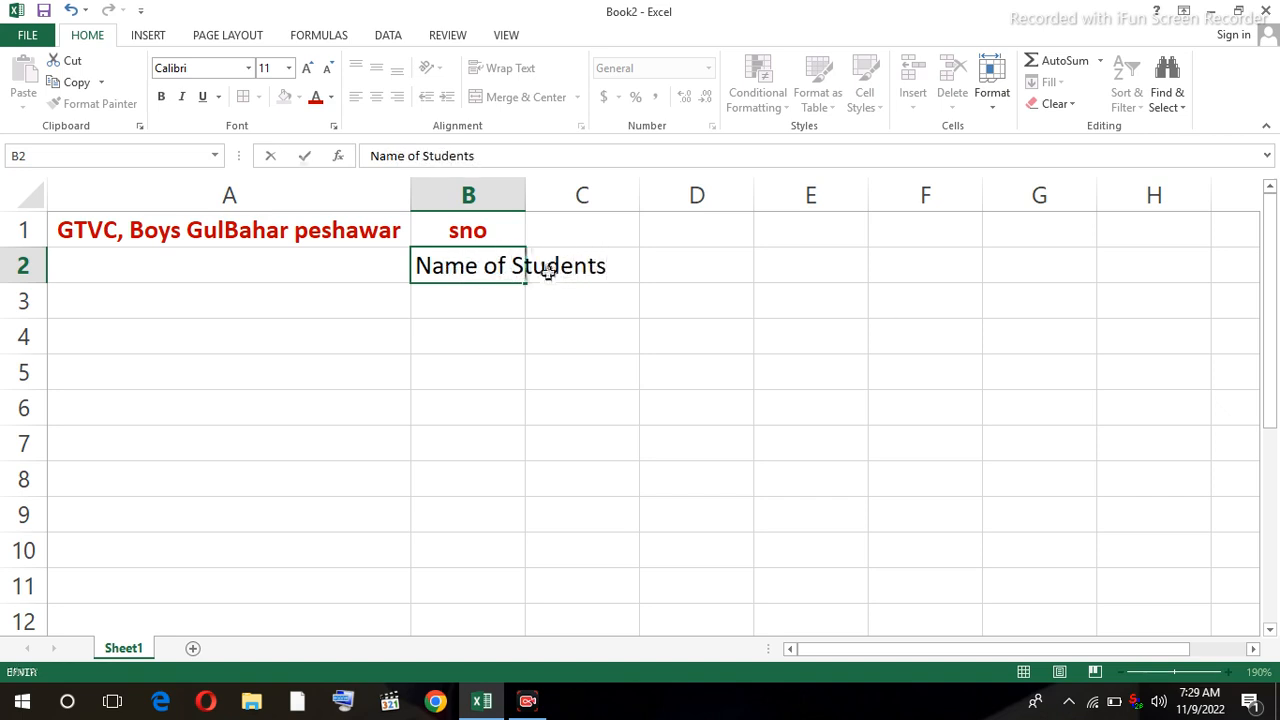
pyautogui.press('Return')
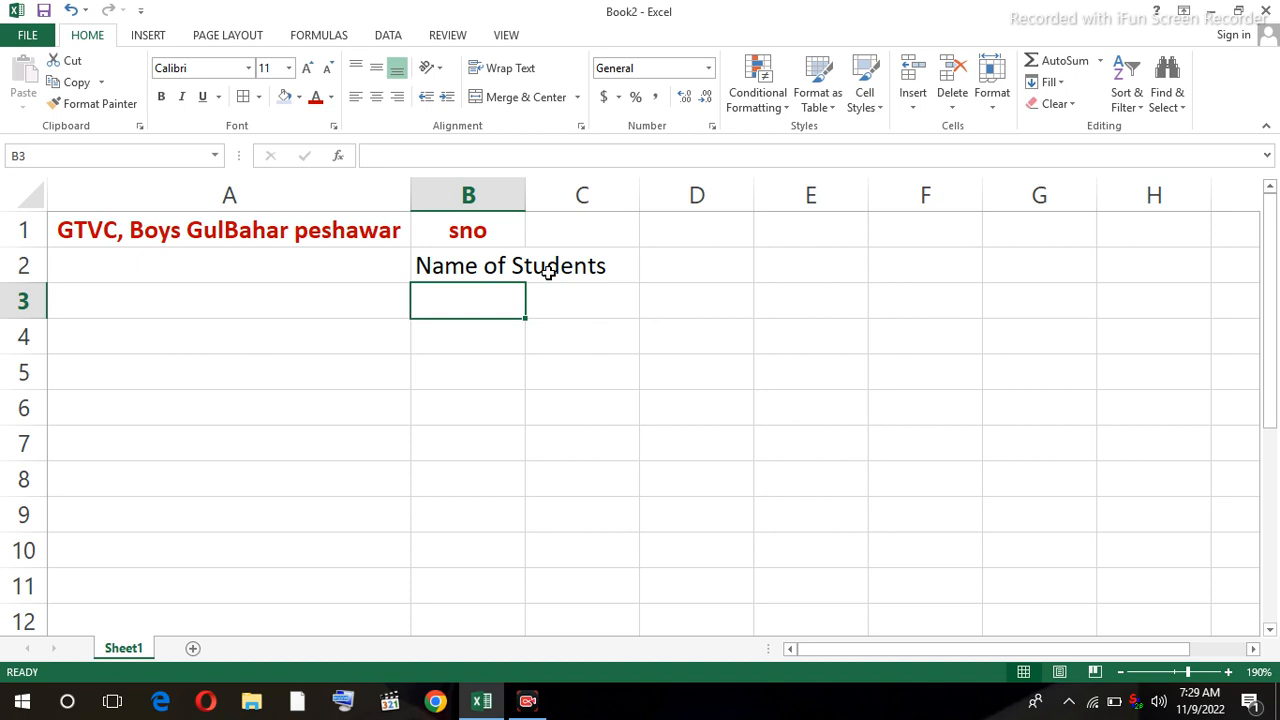
pyautogui.write('Remak')
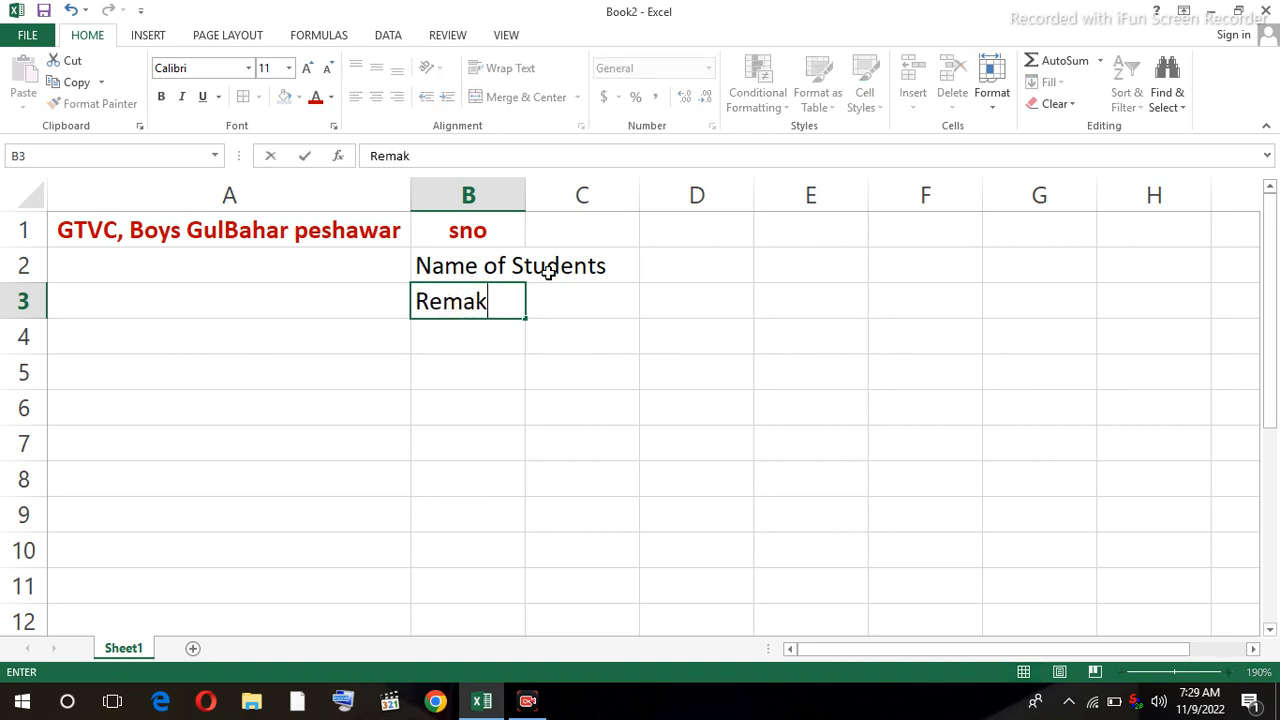
pyautogui.write('rs')
pyautogui.click(492, 371)
# Examine cells B1 to B3 and C2 to see which cell holds the overflowing student heading.
pyautogui.click(488, 233)
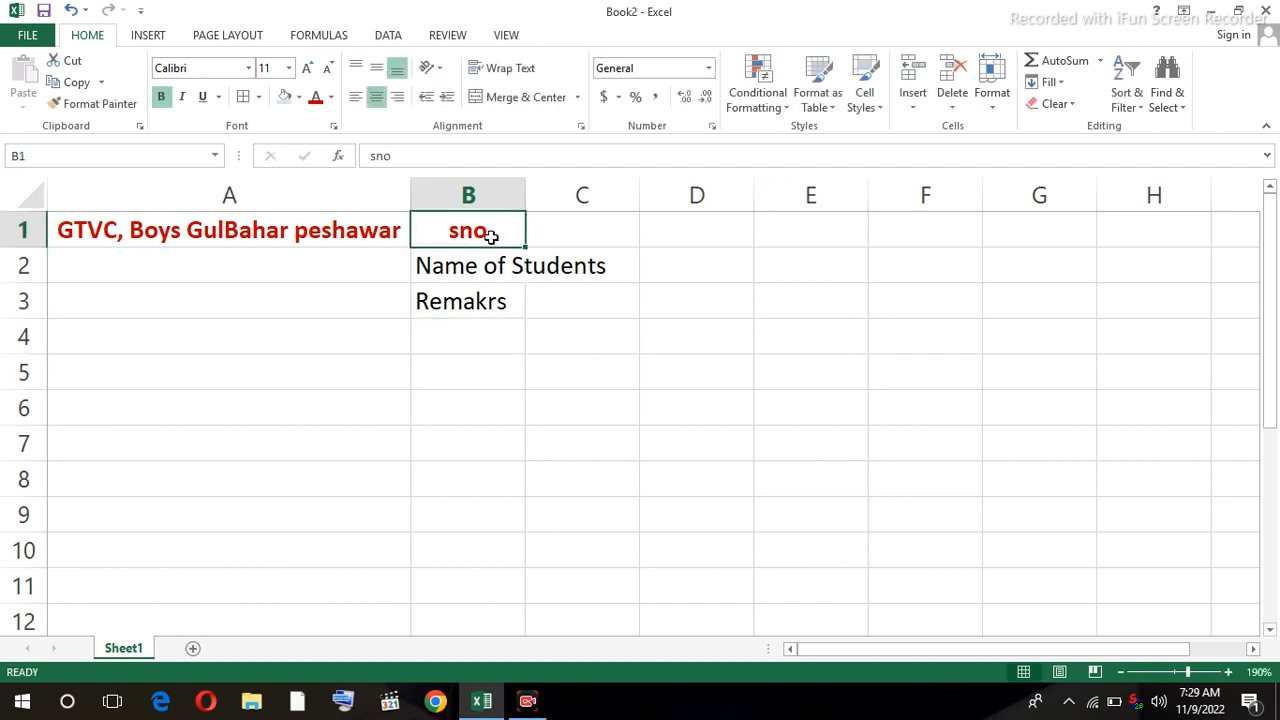
pyautogui.click(483, 268)
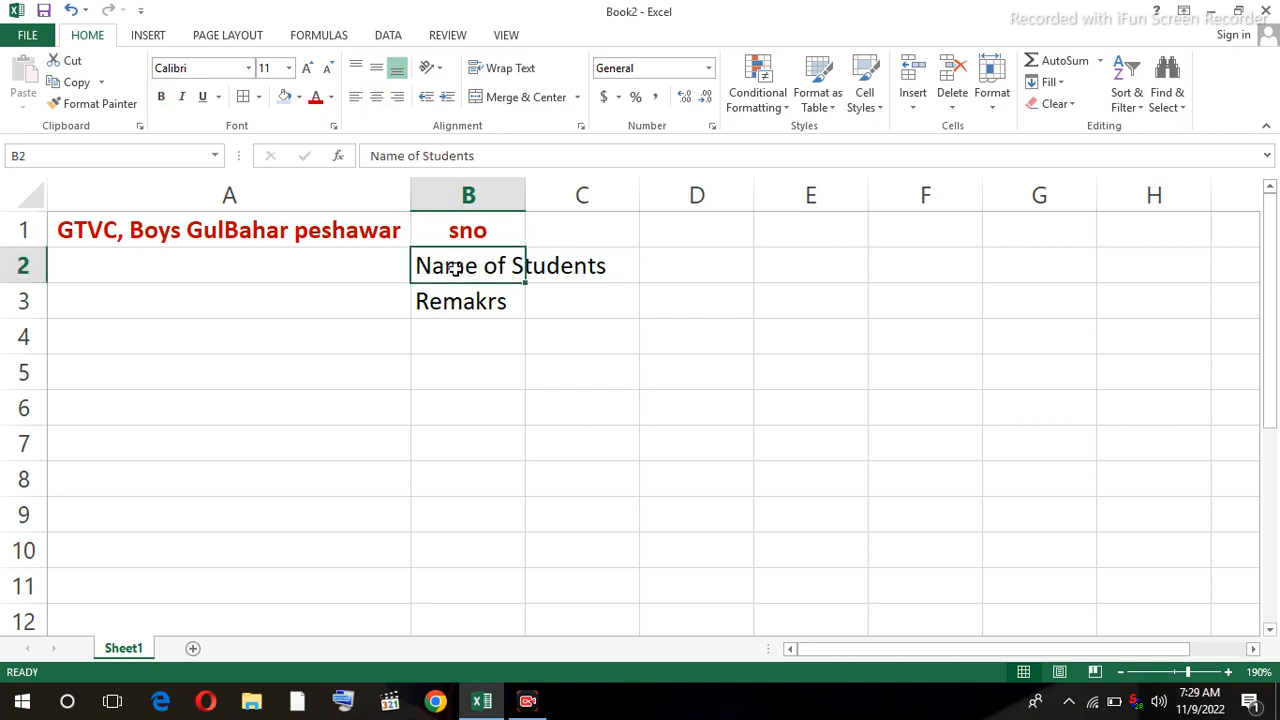
pyautogui.click(594, 268)
pyautogui.click(505, 268)
pyautogui.click(585, 271)
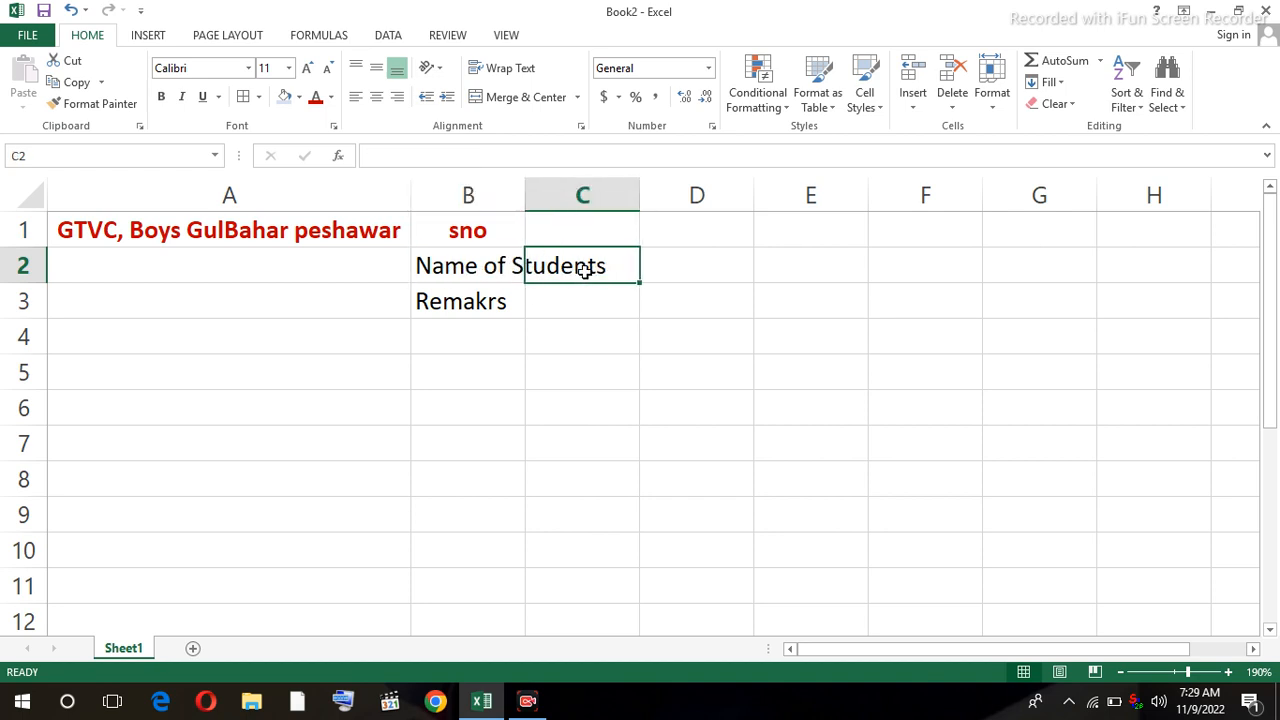
pyautogui.click(500, 266)
pyautogui.click(471, 300)
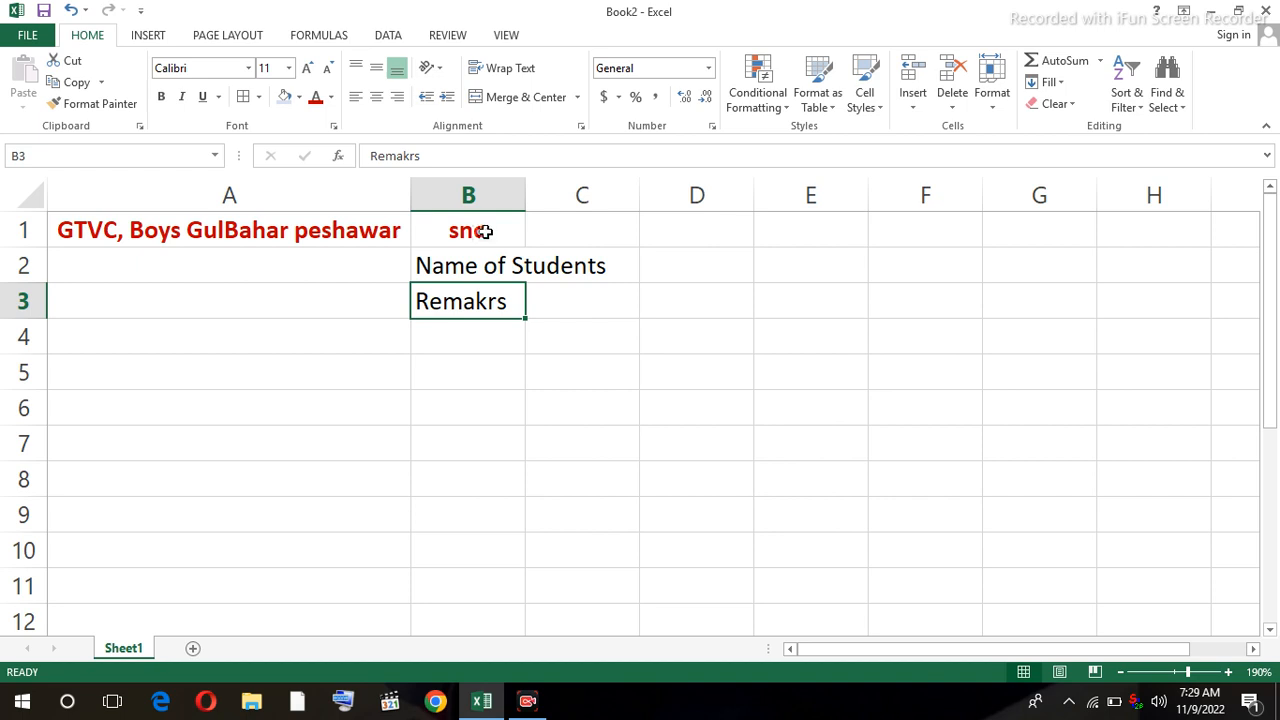
# Merge the range B1:C3 row by row with Merge Across.
pyautogui.moveTo(484, 231); pyautogui.dragTo(583, 312)
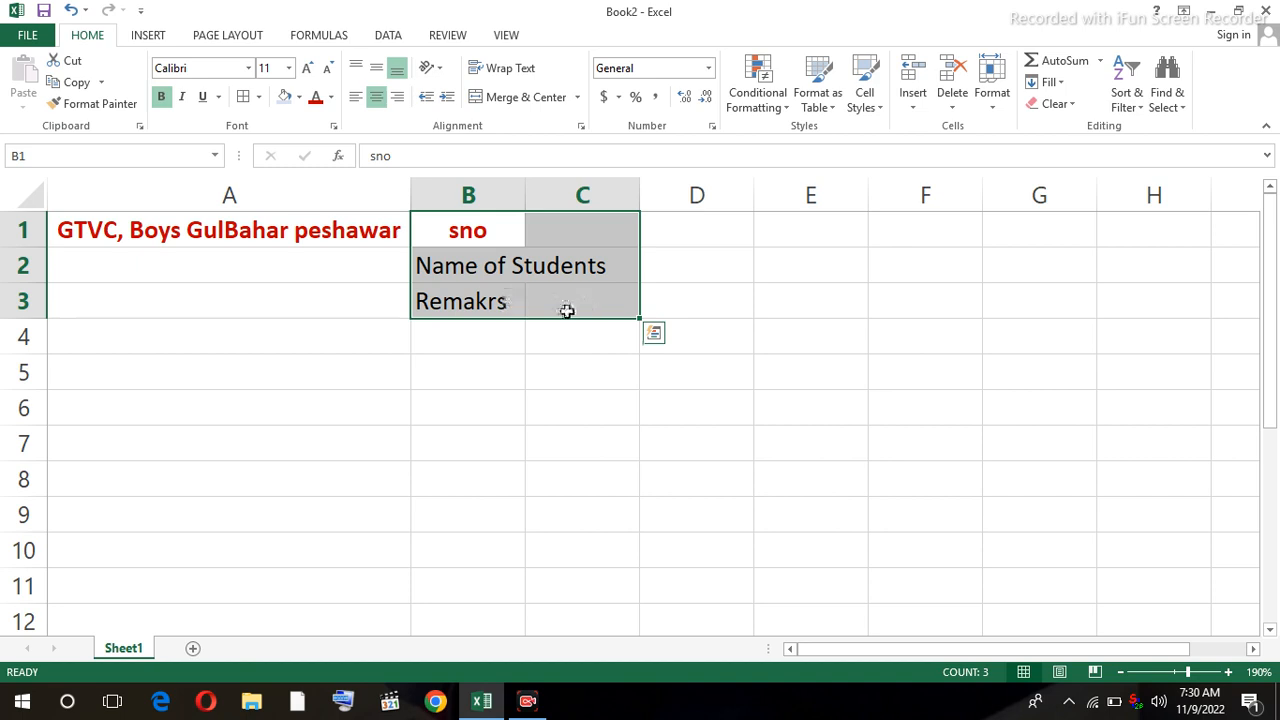
pyautogui.click(578, 97)
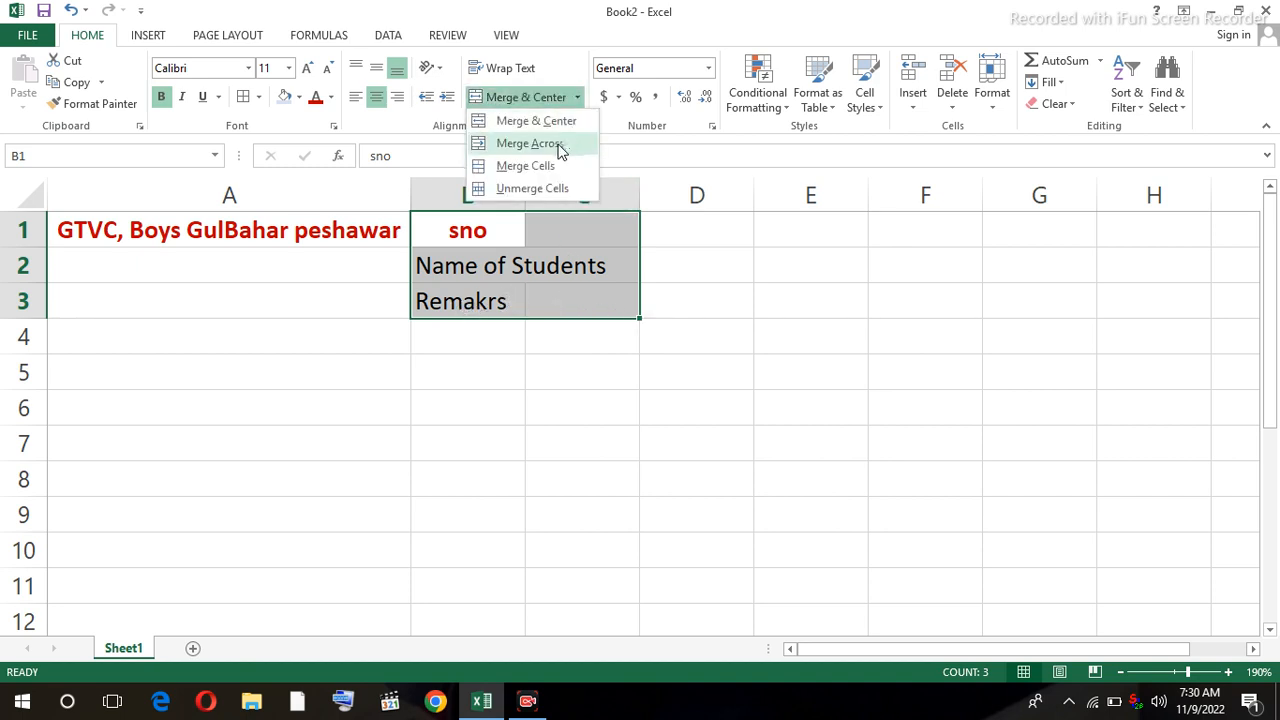
pyautogui.click(560, 145)
# Check each of the three rows in B1:C3 to see how Merge Across joined their cells.
pyautogui.click(541, 264)
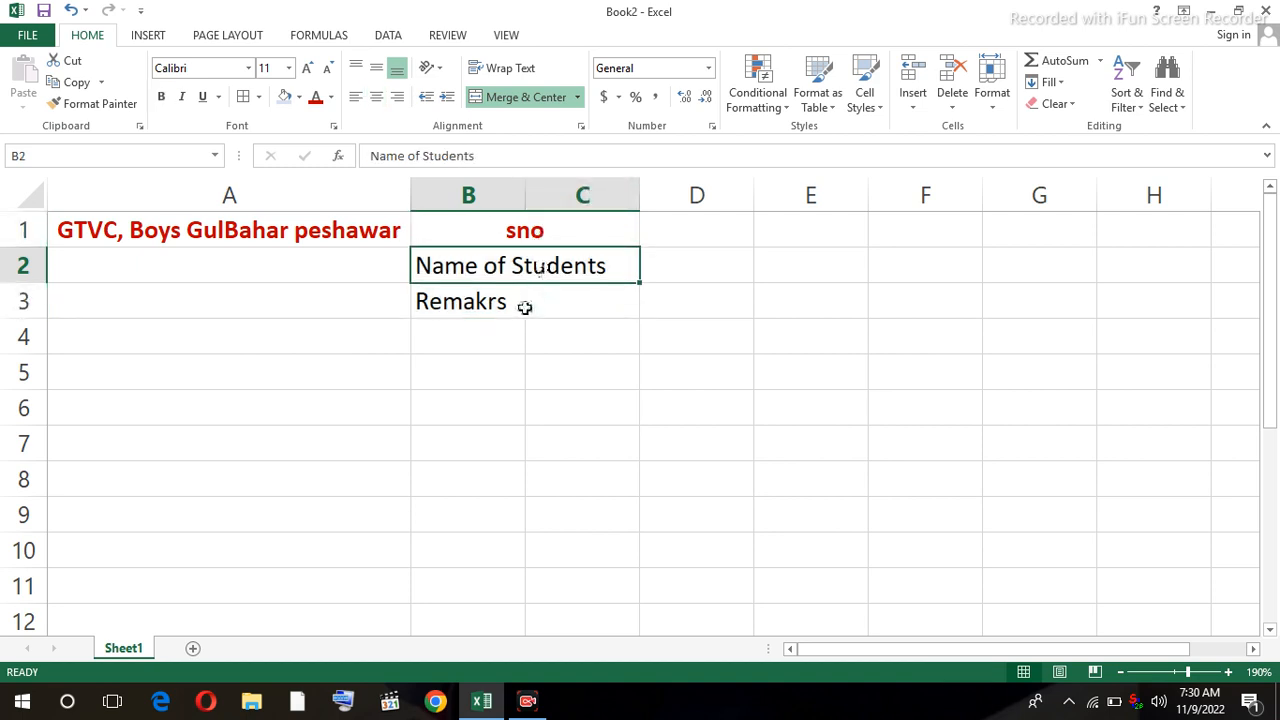
pyautogui.click(524, 306)
pyautogui.click(522, 262)
pyautogui.click(532, 232)
pyautogui.click(531, 264)
pyautogui.click(517, 299)
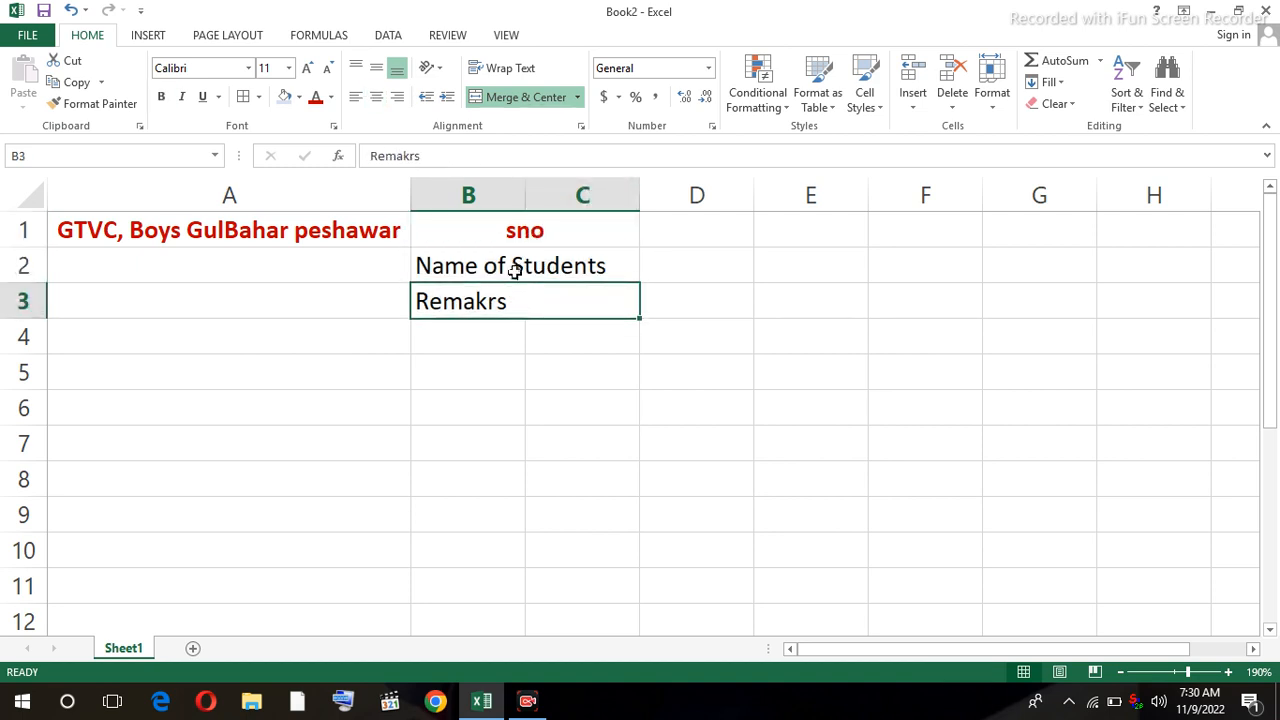
pyautogui.click(514, 268)
pyautogui.click(528, 232)
pyautogui.click(525, 266)
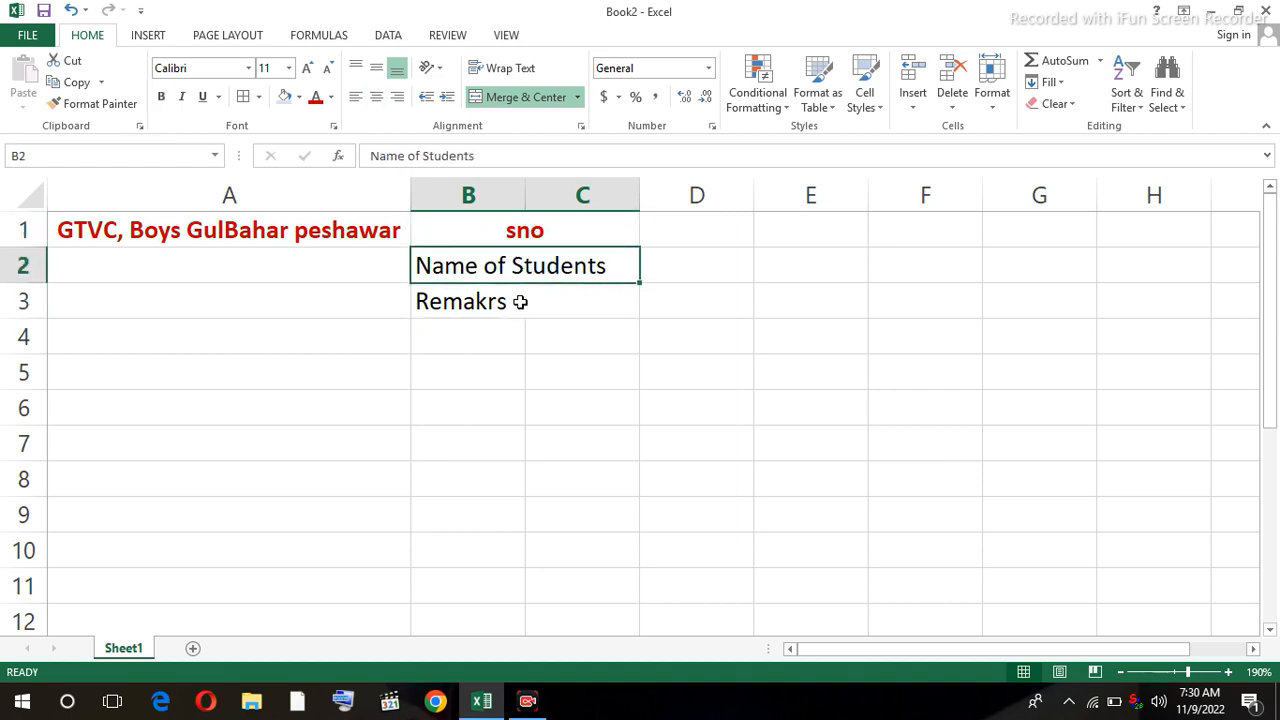
pyautogui.click(519, 299)
pyautogui.click(517, 264)
pyautogui.click(534, 232)
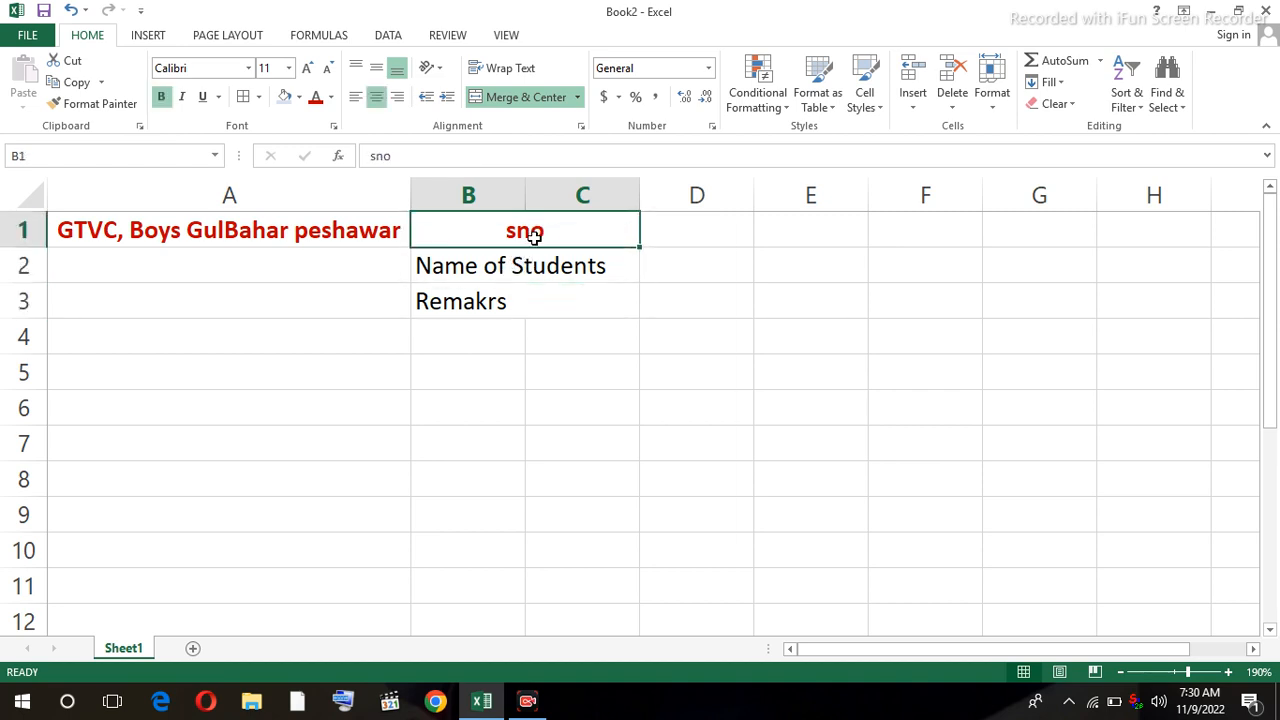
pyautogui.click(531, 264)
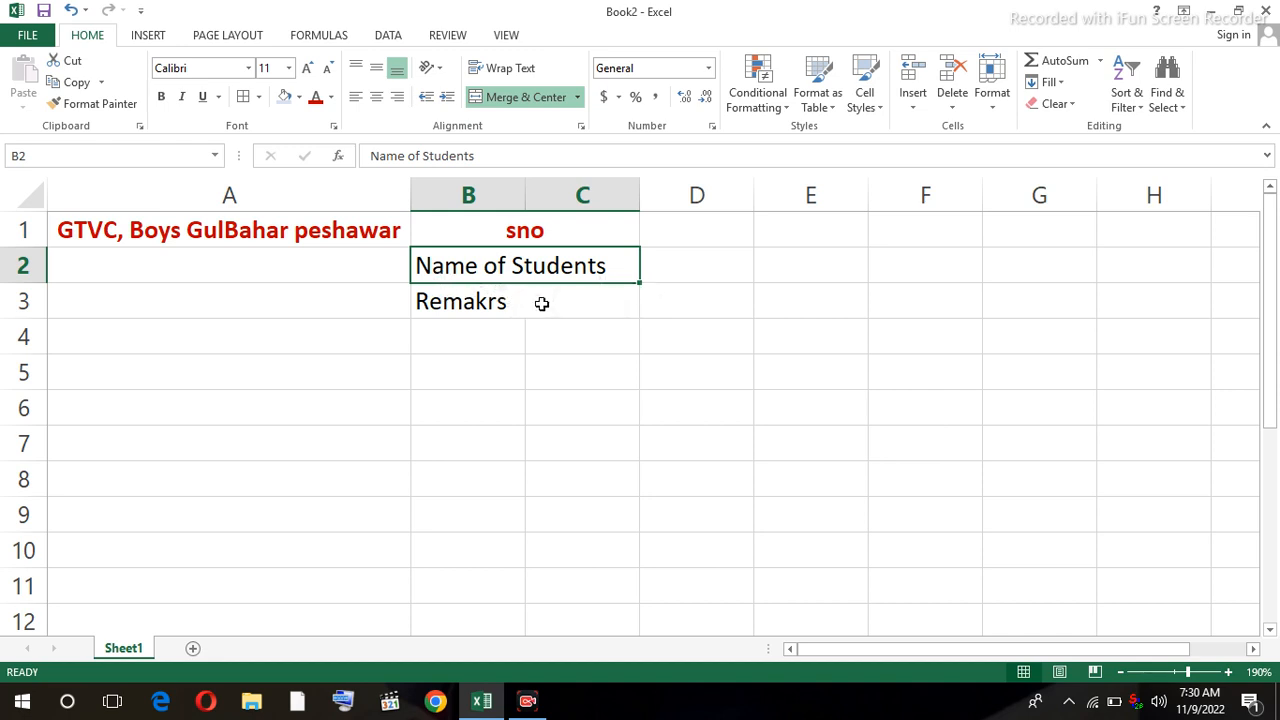
pyautogui.click(545, 233)
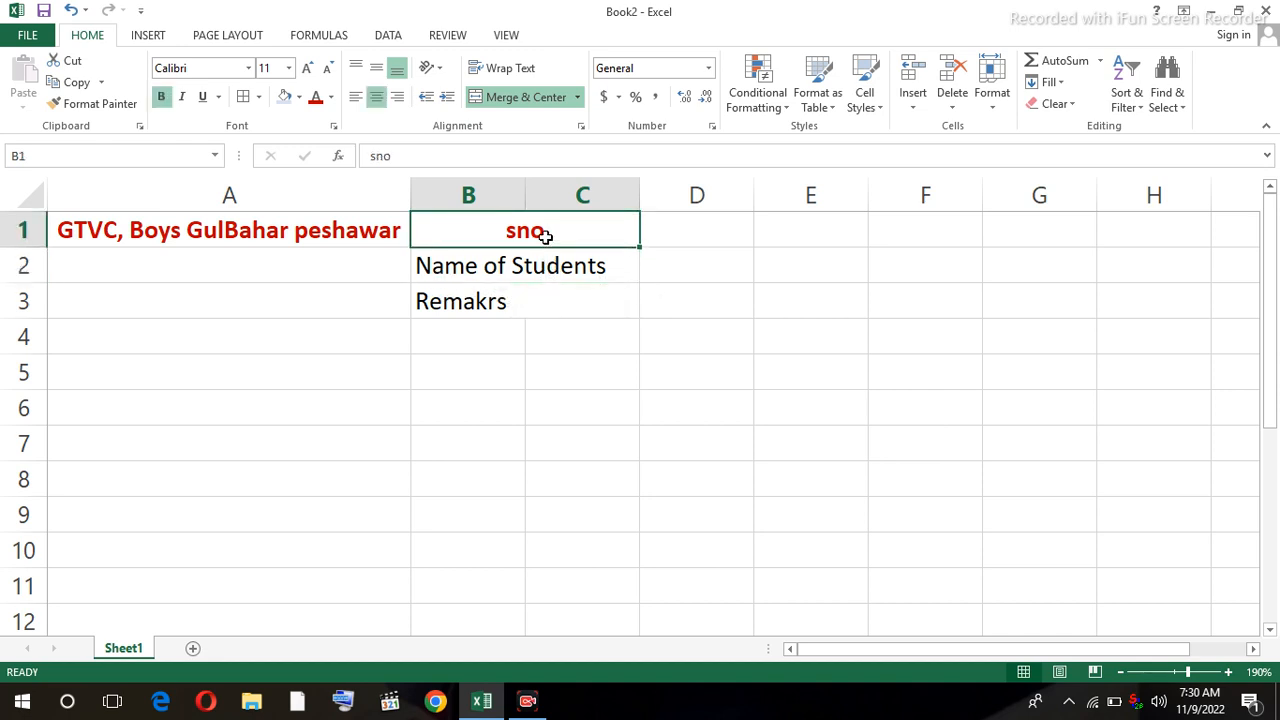
# Enter "sno" in cell E2 and "name" in cell E3.
pyautogui.click(708, 263)
pyautogui.click(795, 265)
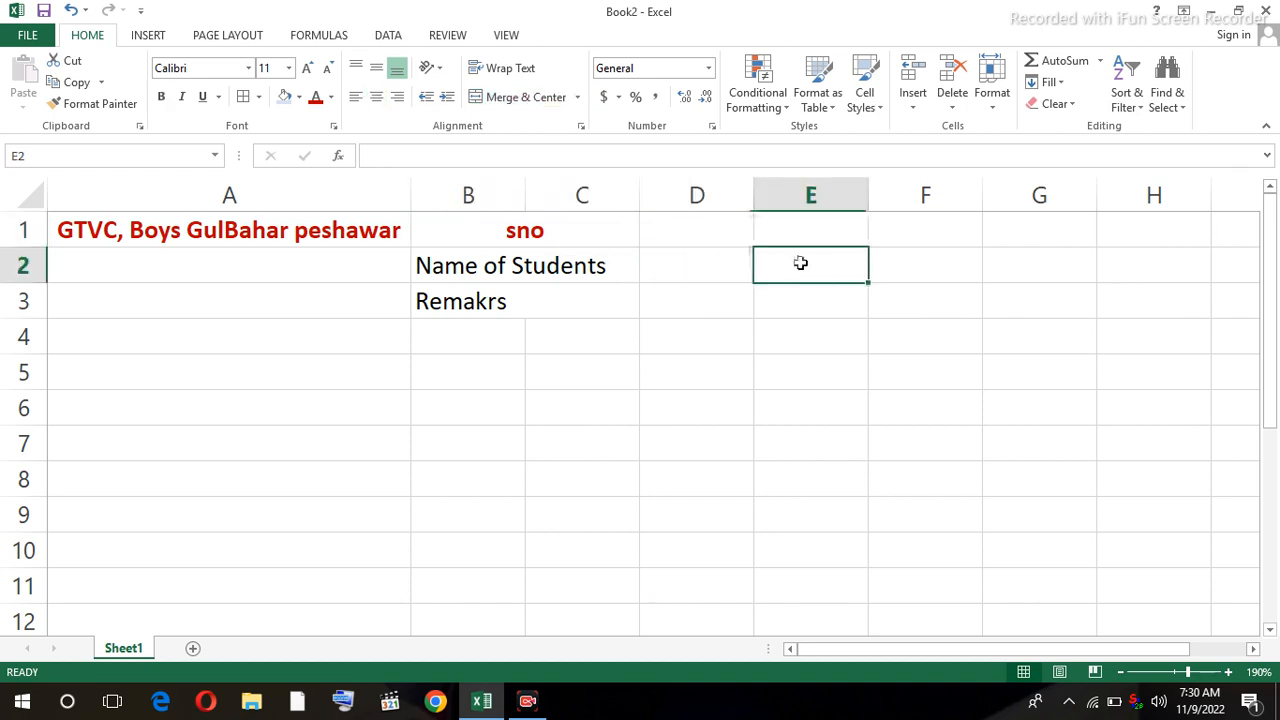
pyautogui.write('sno')
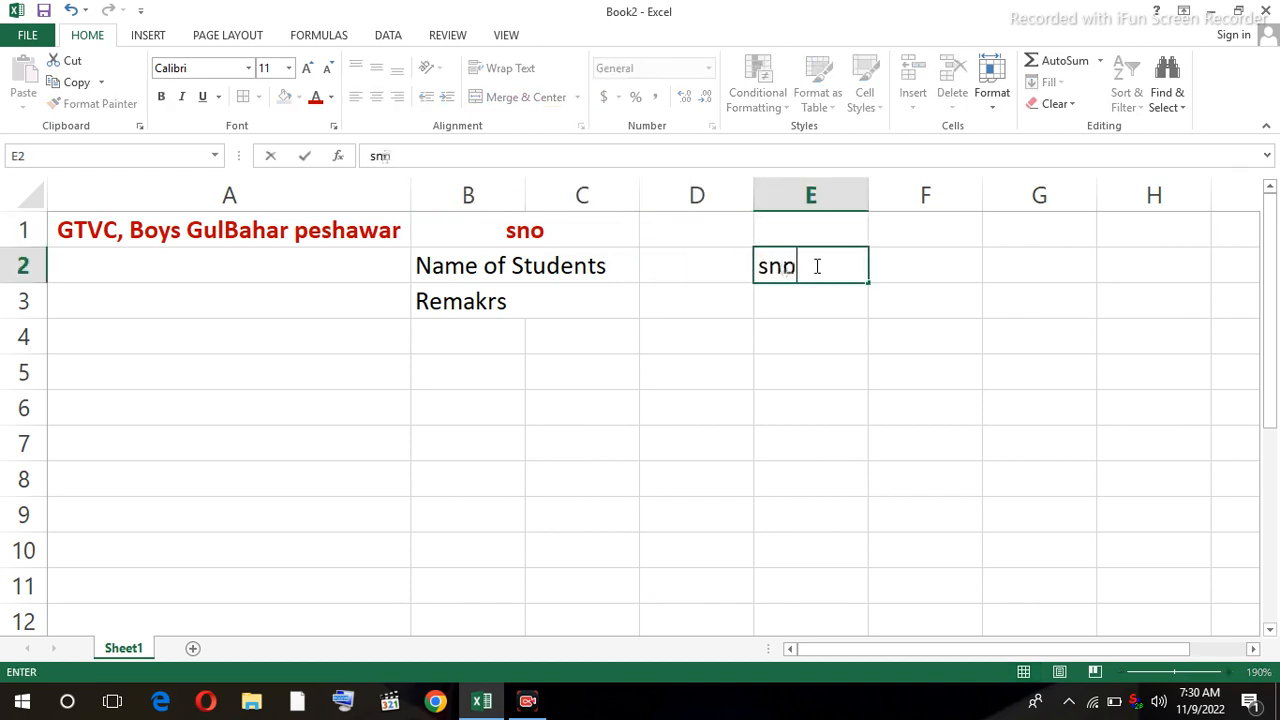
pyautogui.press('Return')
pyautogui.write('name')
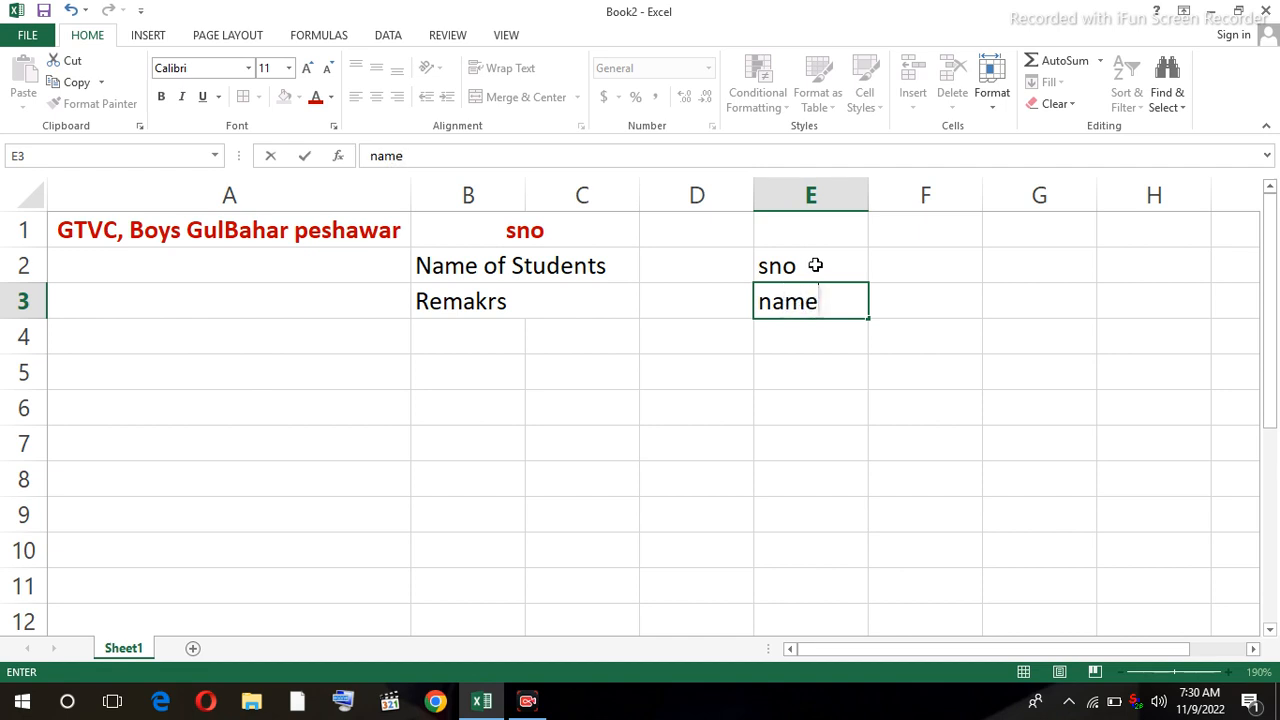
pyautogui.click(748, 348)
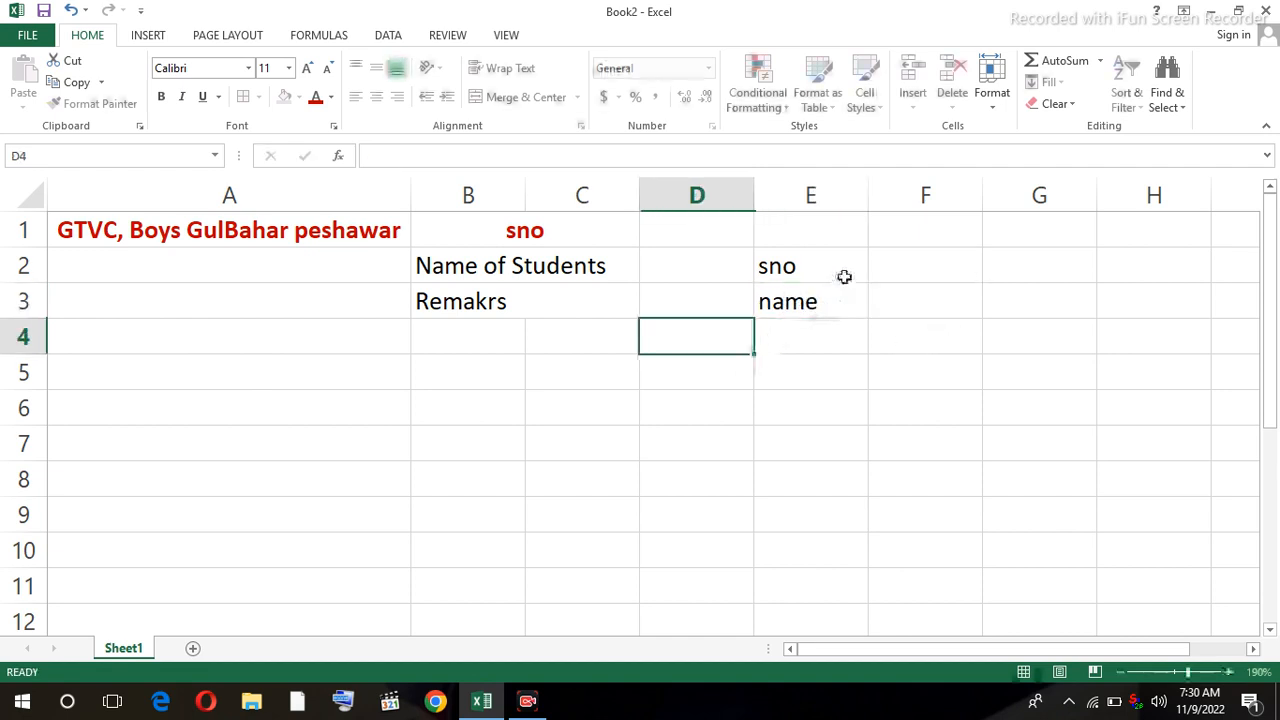
# Merge cells E2:E3 into one without centering, accepting that only the upper-left value is kept.
pyautogui.moveTo(822, 266); pyautogui.dragTo(822, 301)
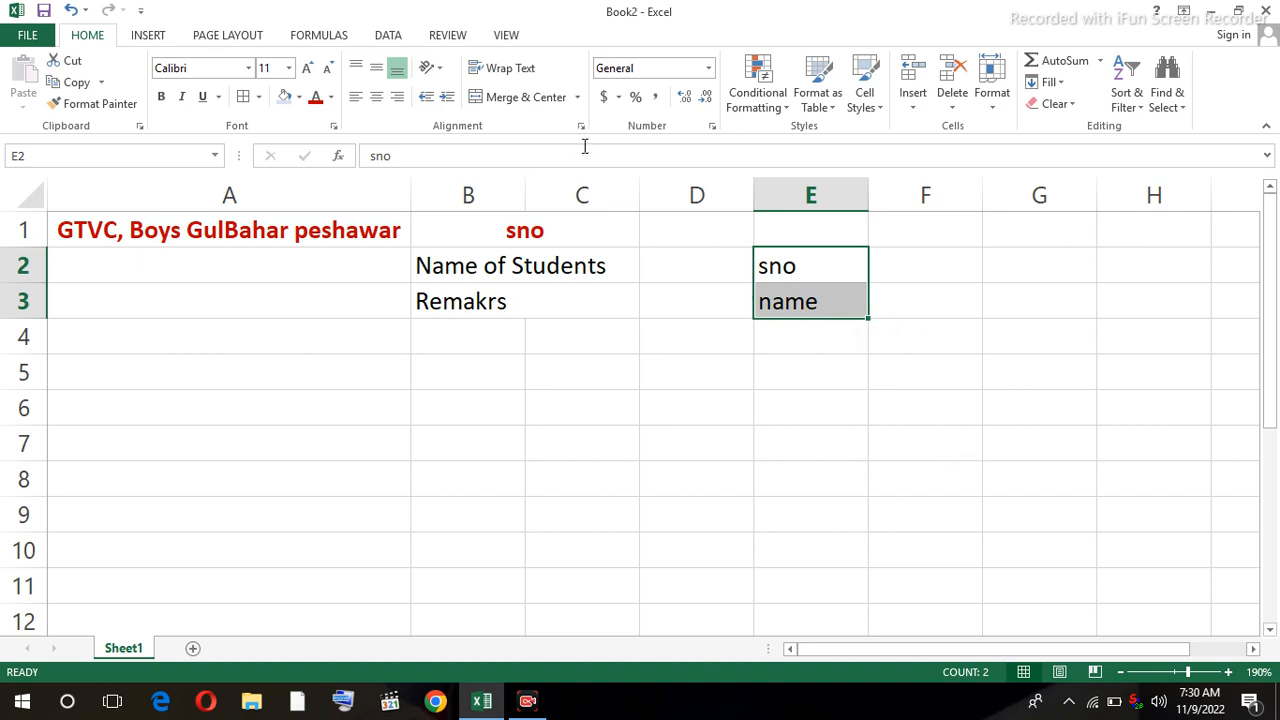
pyautogui.click(577, 97)
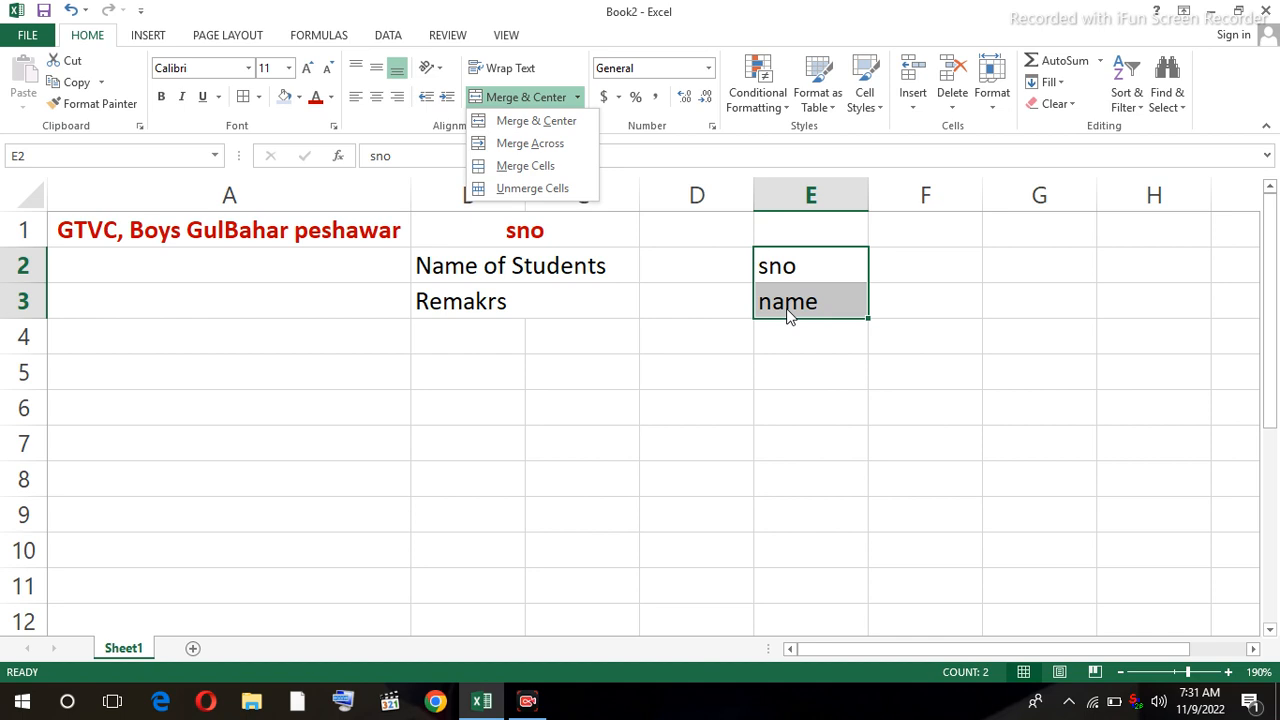
pyautogui.click(562, 170)
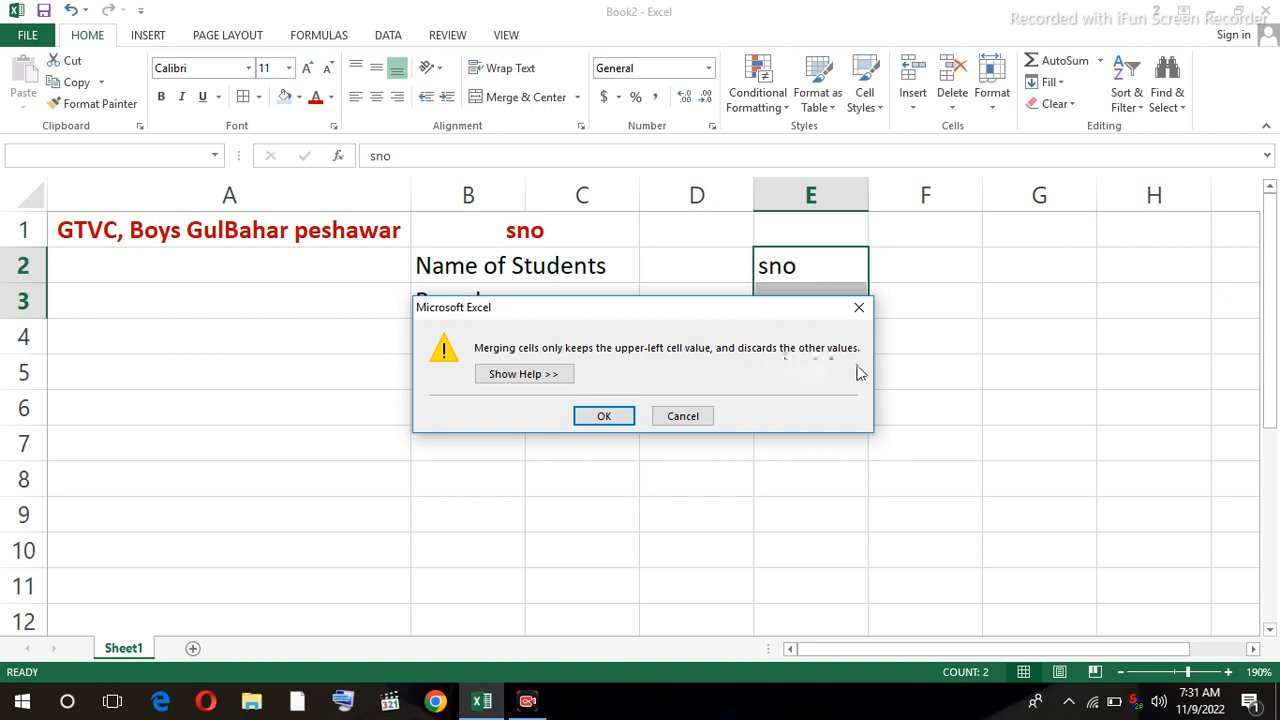
pyautogui.click(608, 417)
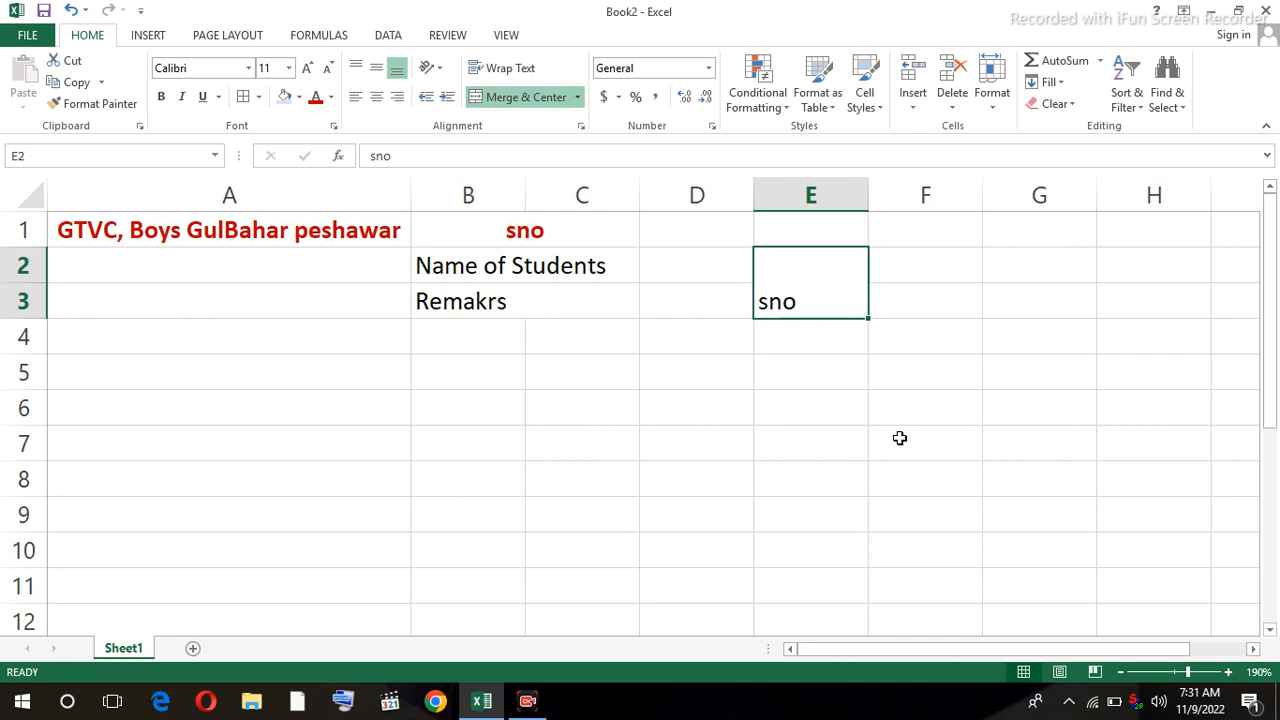
# Unmerge E2:E3 back into separate cells and check the content of E3.
pyautogui.click(577, 97)
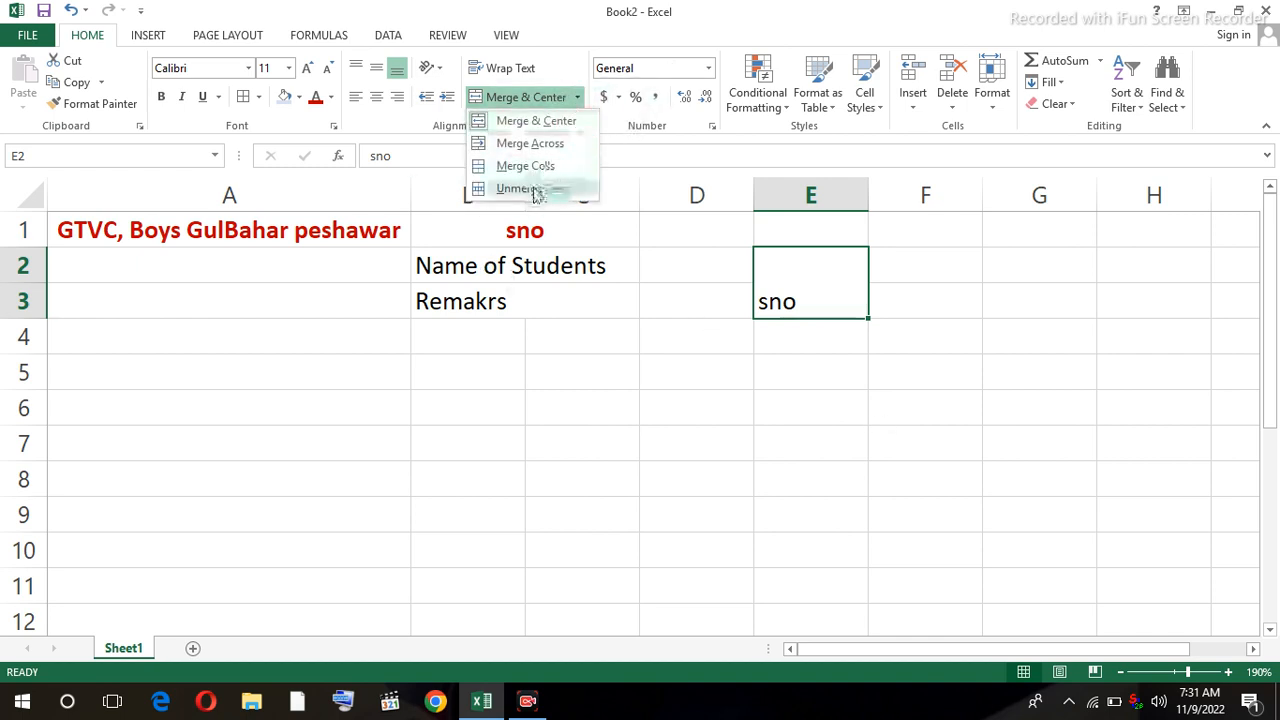
pyautogui.click(535, 190)
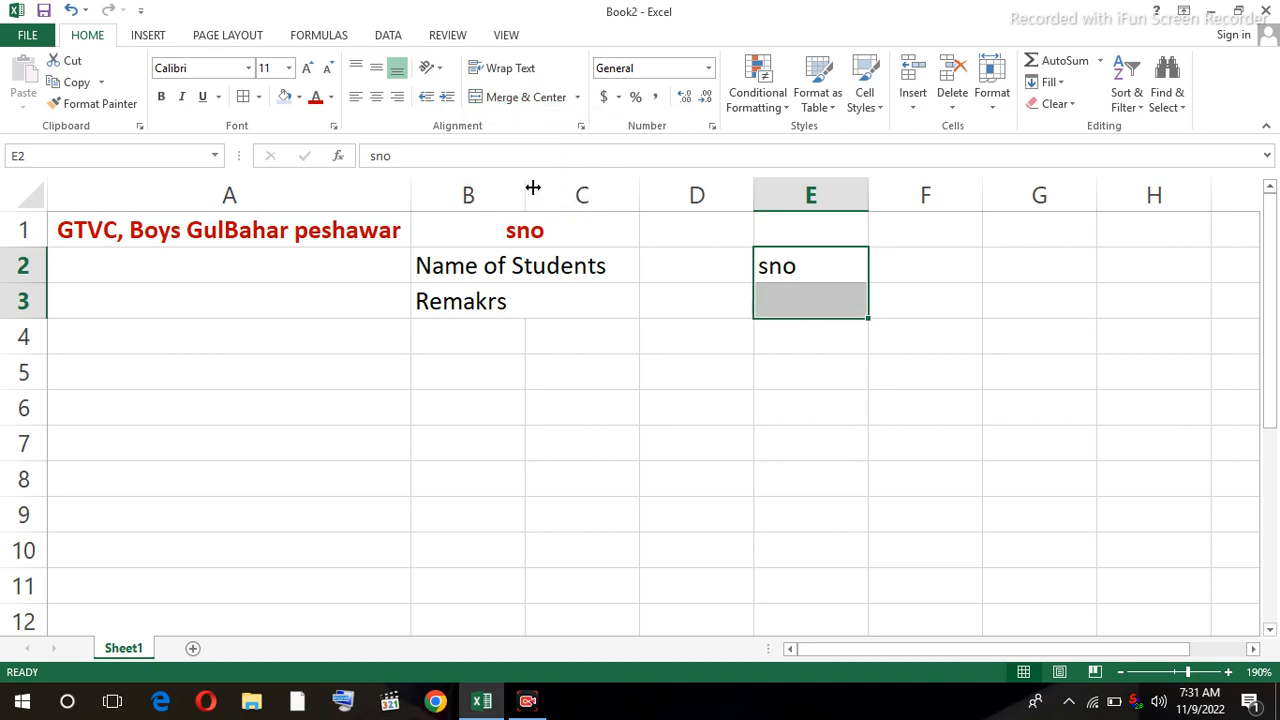
pyautogui.click(796, 333)
pyautogui.click(794, 300)
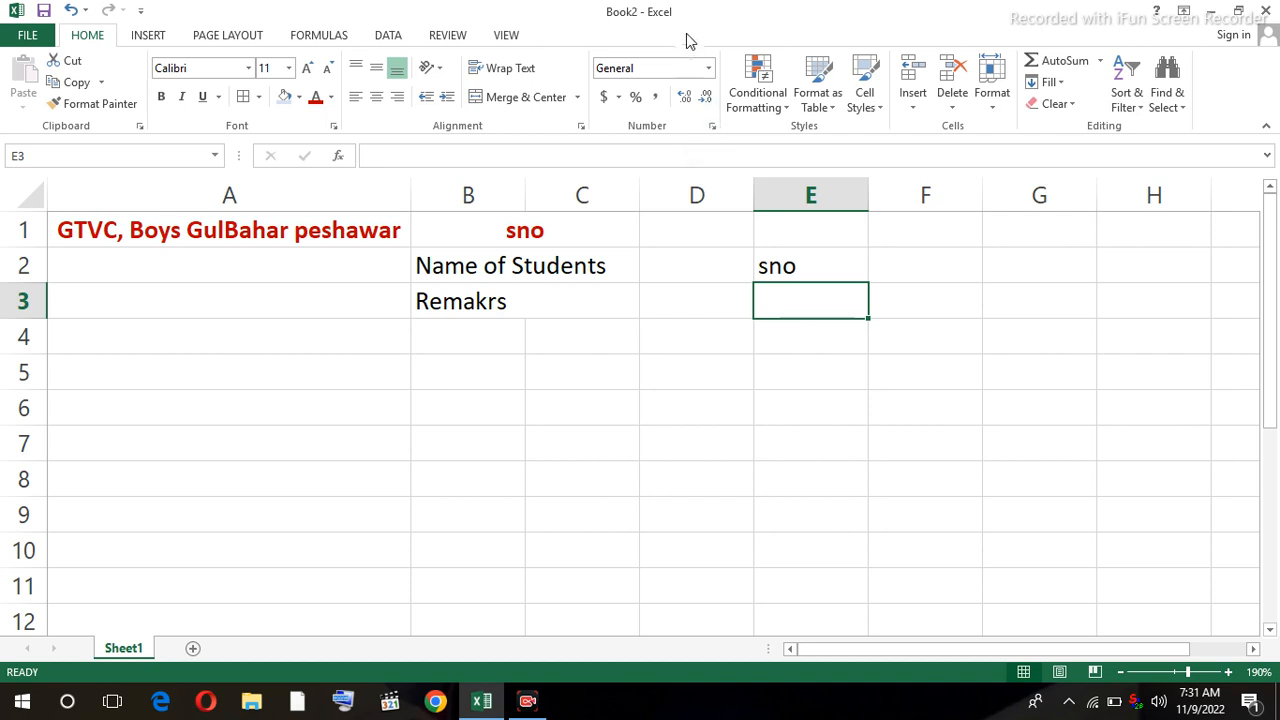
# Look through the available number formats without applying one to cell E3.
pyautogui.click(710, 69)
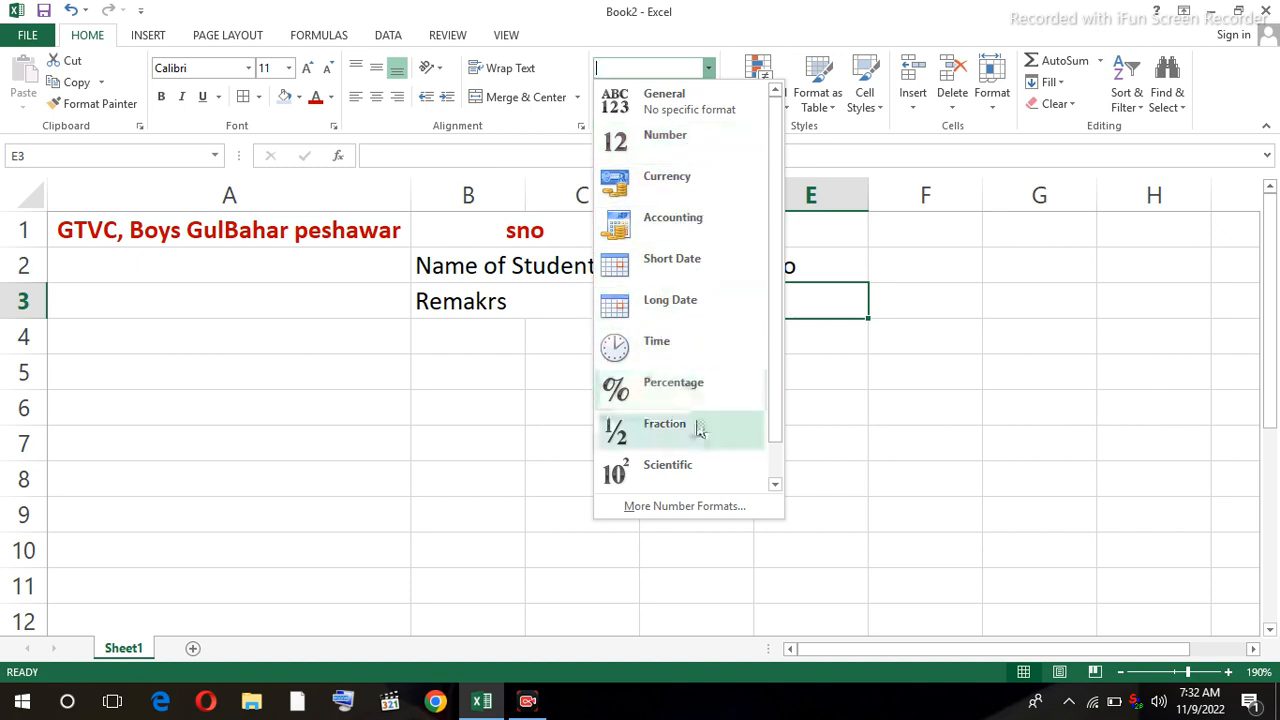
pyautogui.moveTo(775, 426); pyautogui.dragTo(757, 466)
pyautogui.click(814, 434)
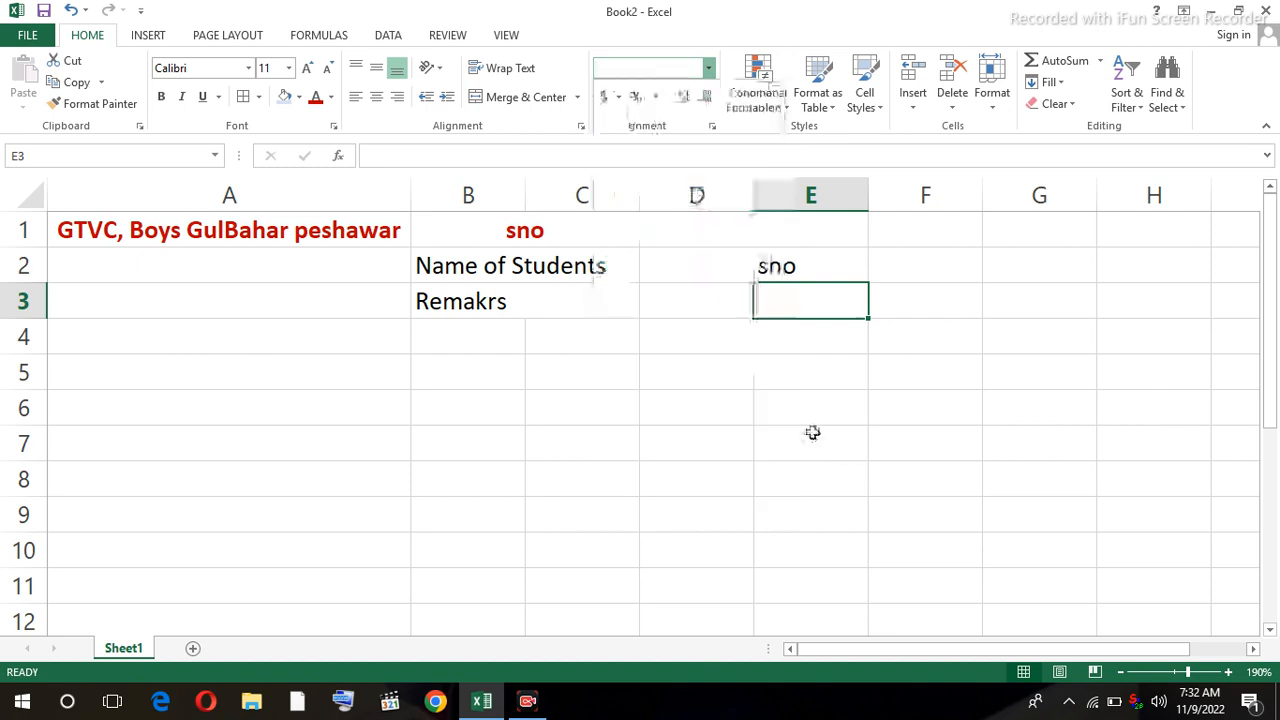
# Enter the value 20536 in cell C5.
pyautogui.click(608, 374)
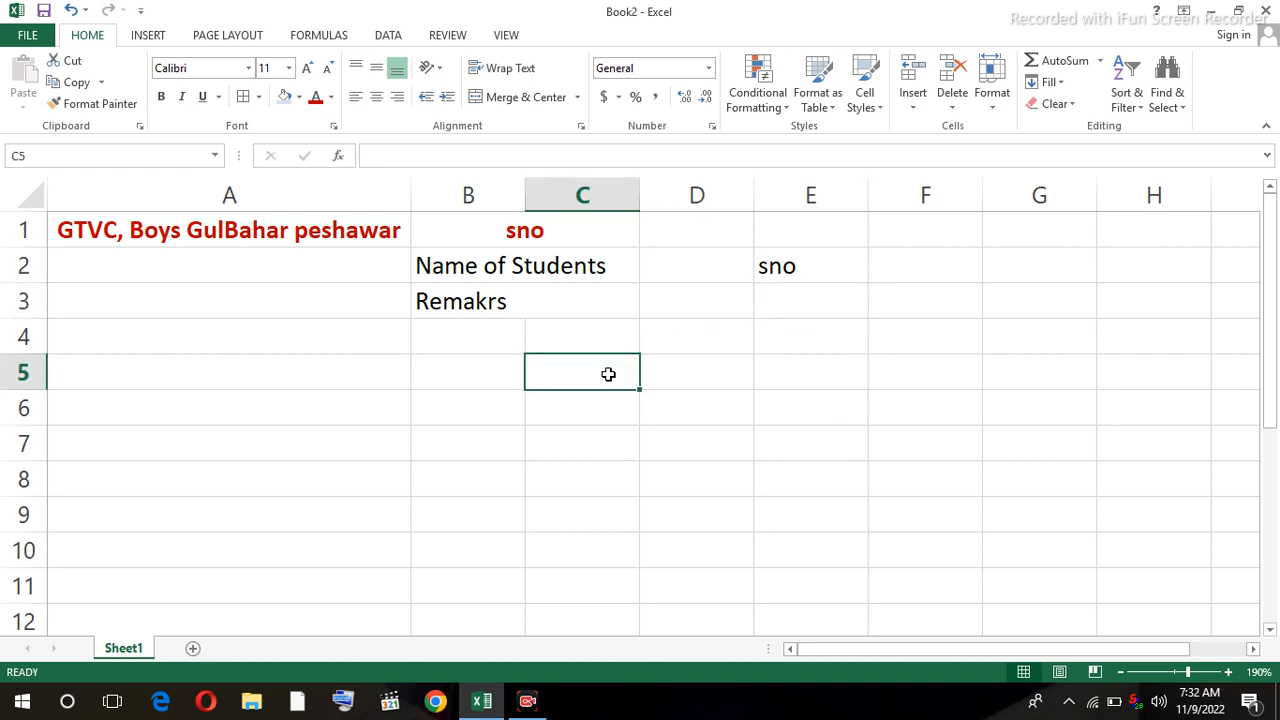
pyautogui.write('20')
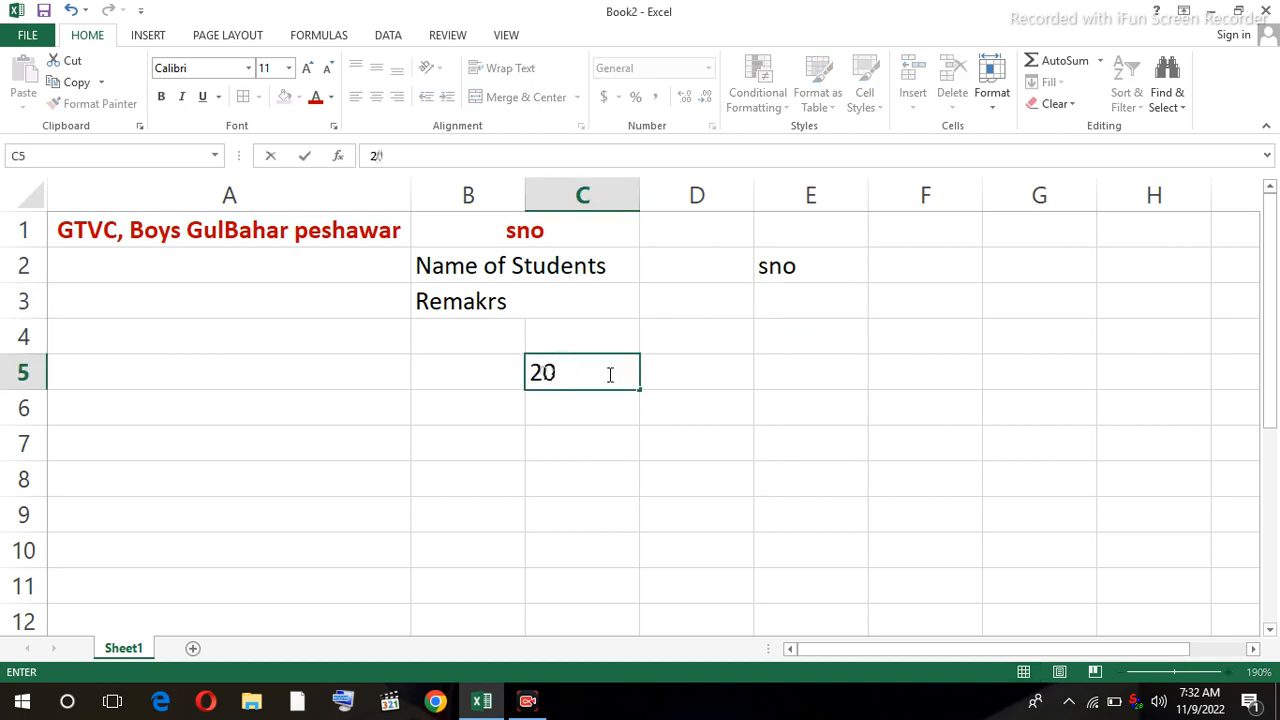
pyautogui.write('536')
pyautogui.press('Return')
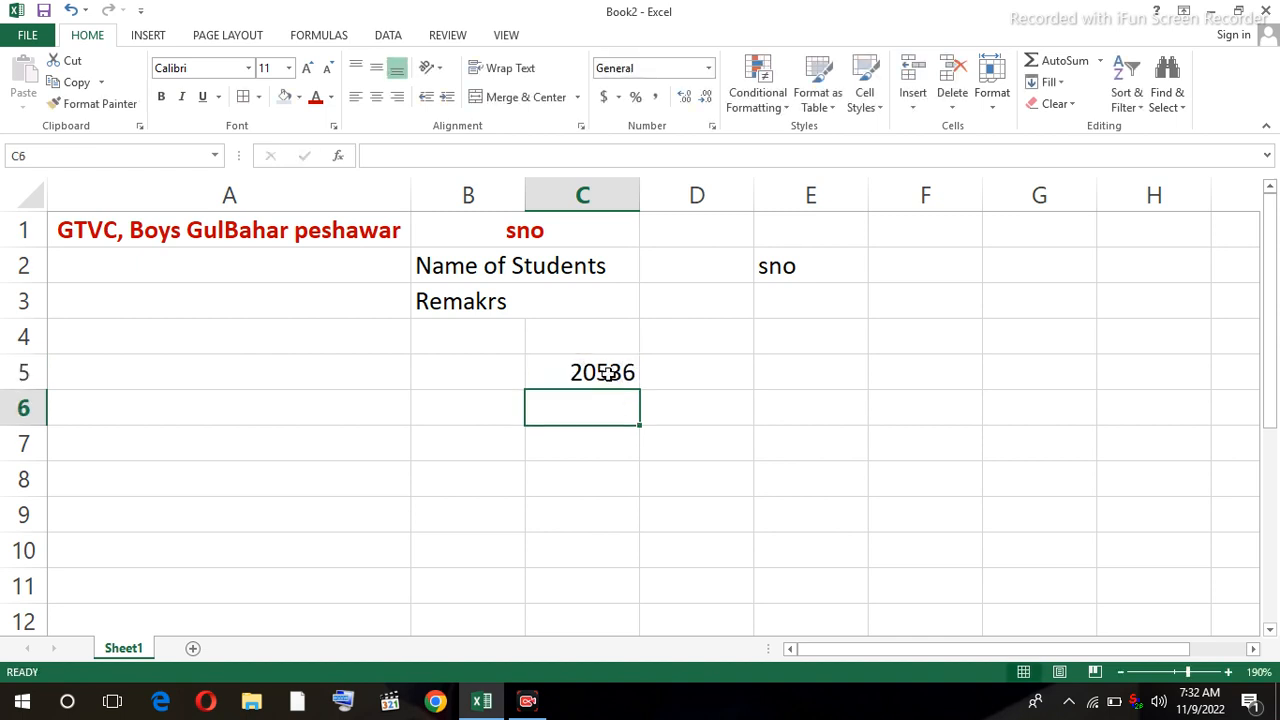
# Apply the Number format to the value in cell C5.
pyautogui.click(608, 370)
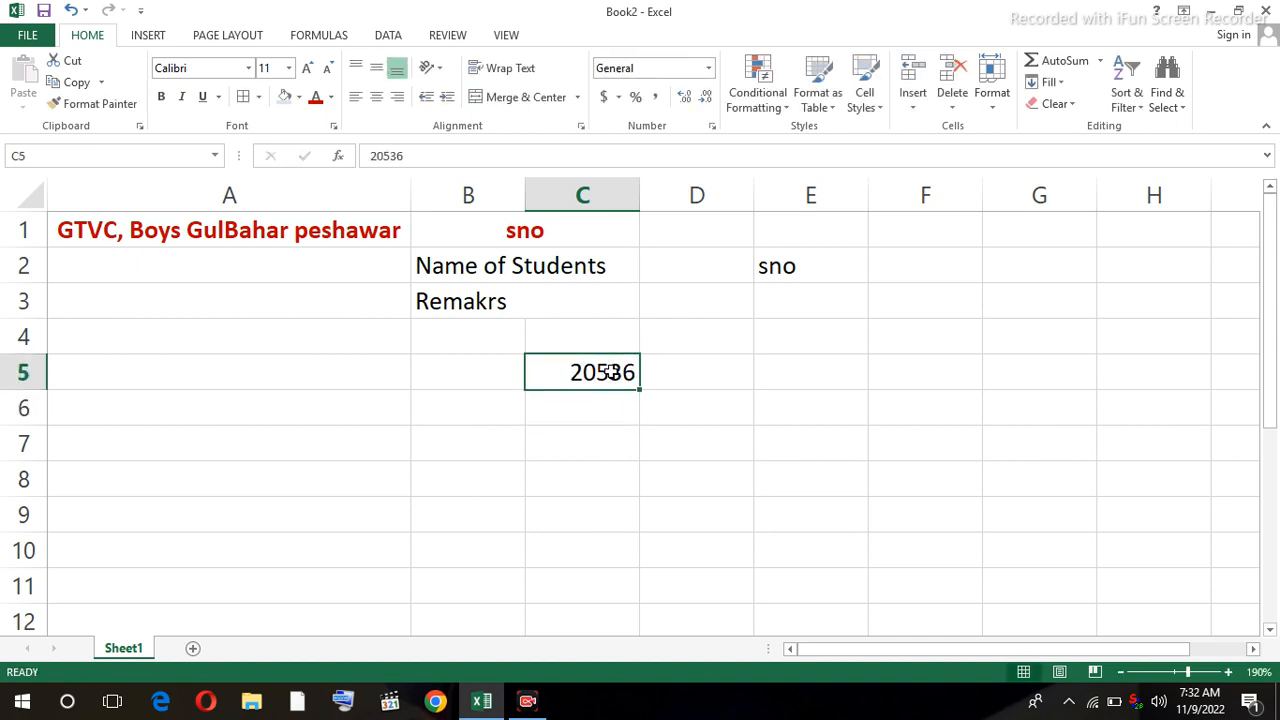
pyautogui.click(708, 70)
pyautogui.click(677, 160)
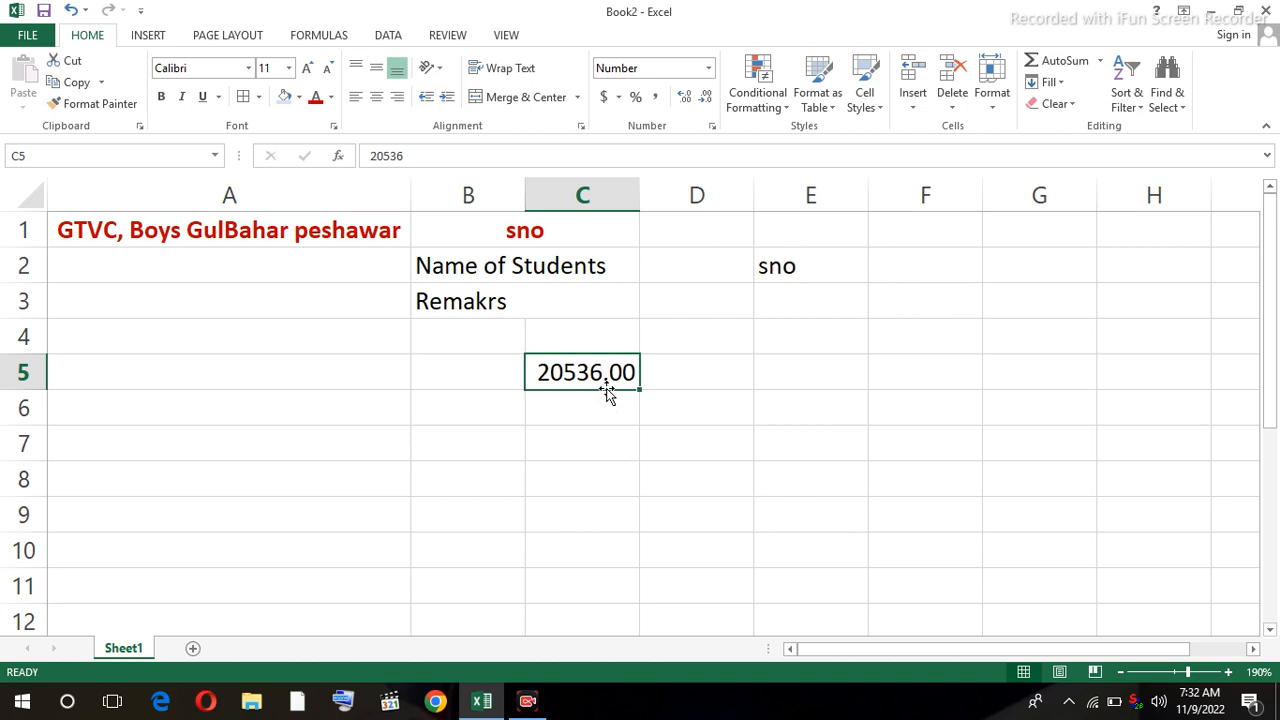
# Increase the value in C5 to three decimal places and reduce it to no decimals.
pyautogui.click(685, 98)
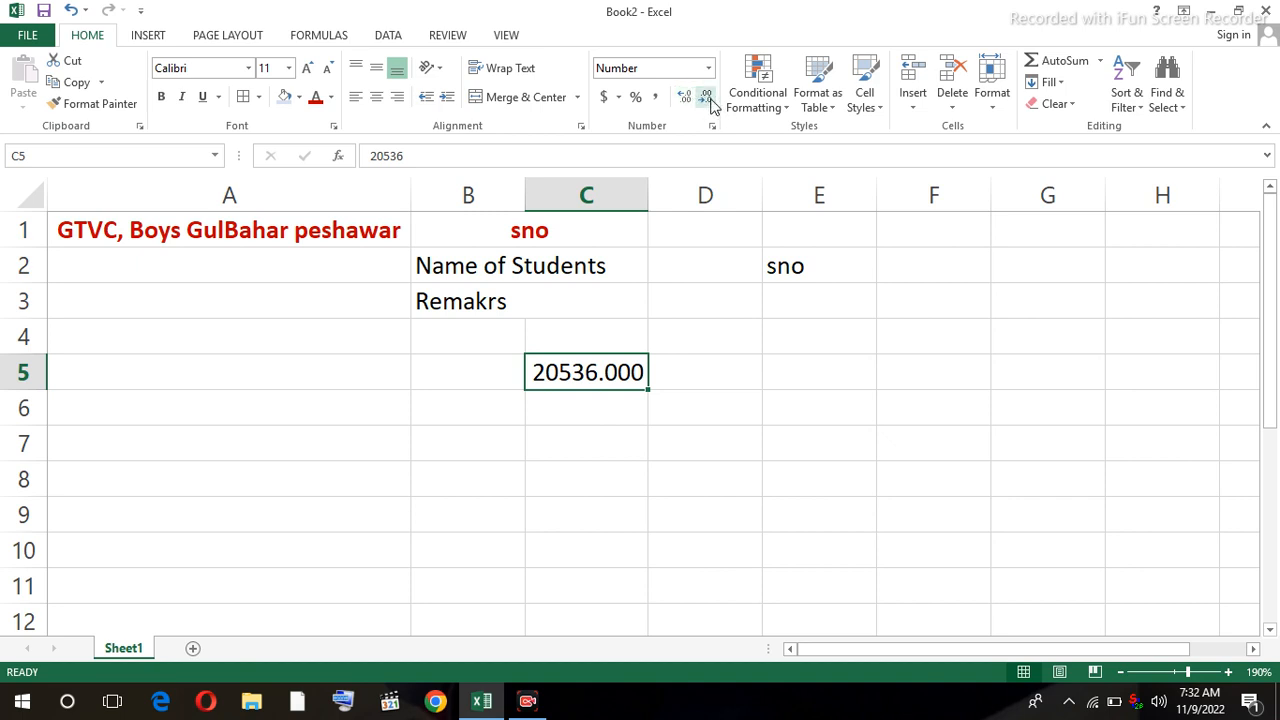
pyautogui.click(707, 99)
pyautogui.click(707, 99)
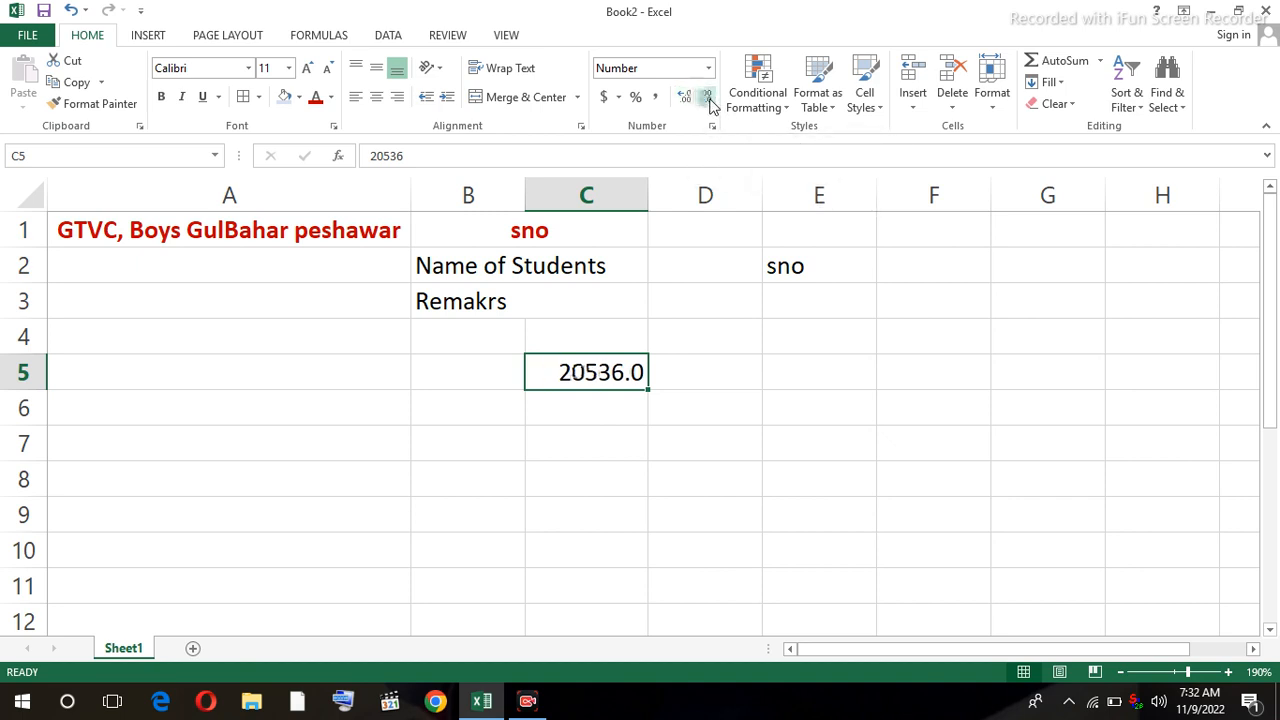
pyautogui.click(707, 99)
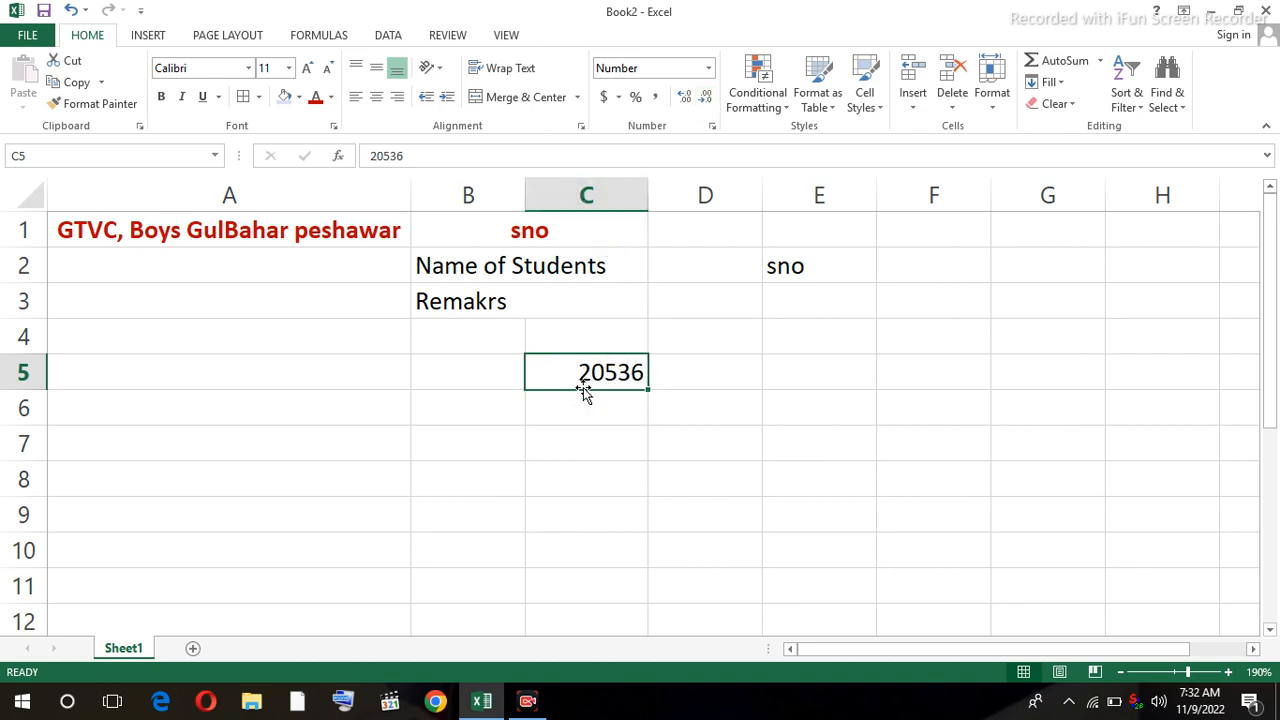
# Apply the comma style to the value in C5 and remove both of its decimal places.
pyautogui.click(656, 100)
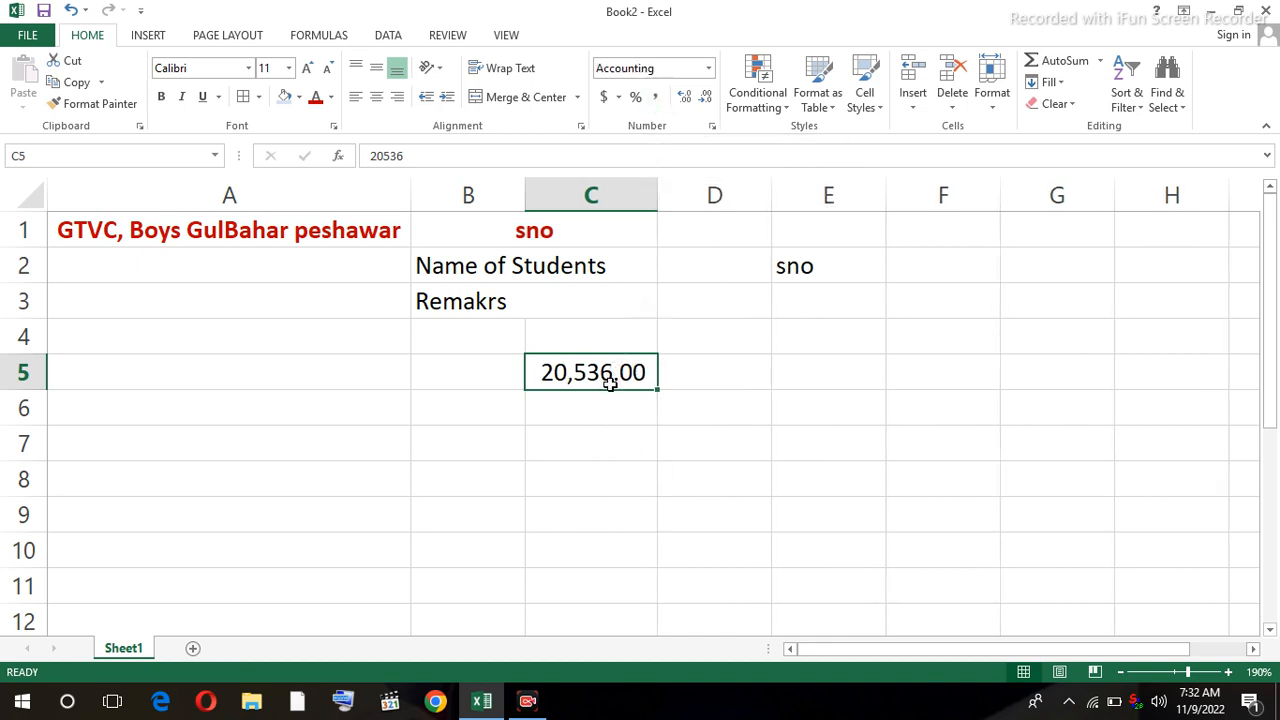
pyautogui.click(706, 97)
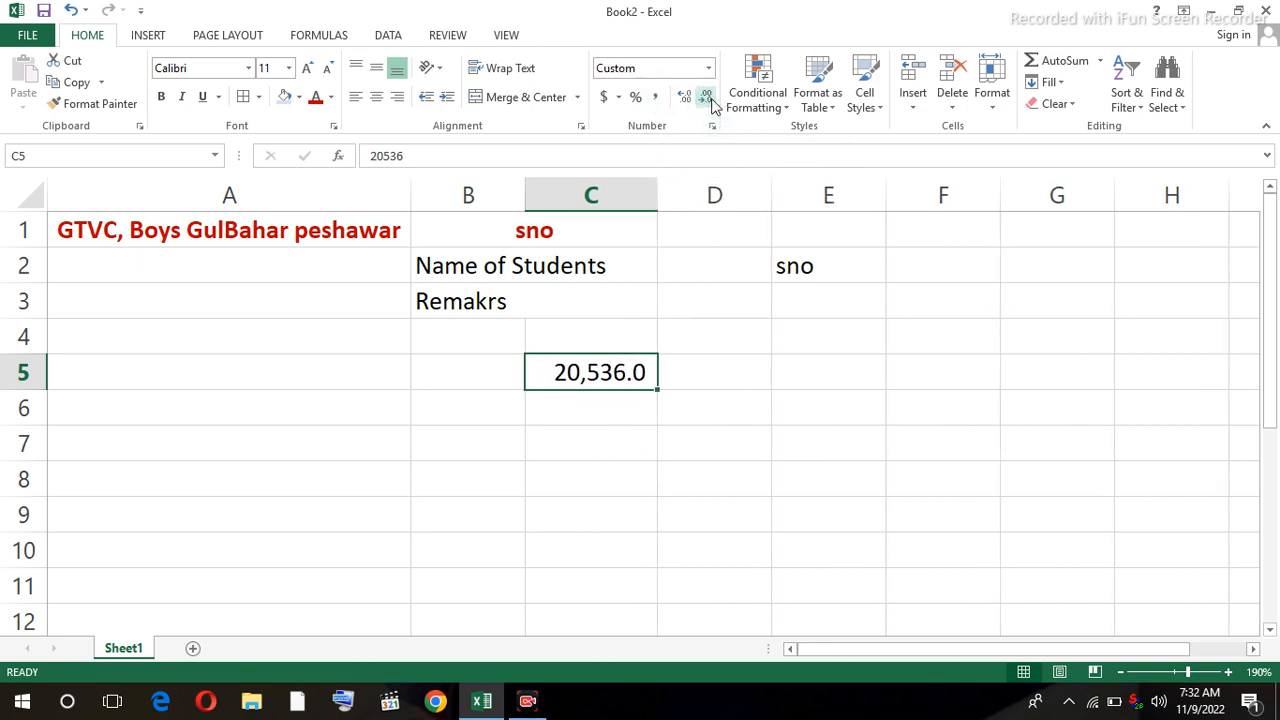
pyautogui.click(706, 97)
pyautogui.click(600, 452)
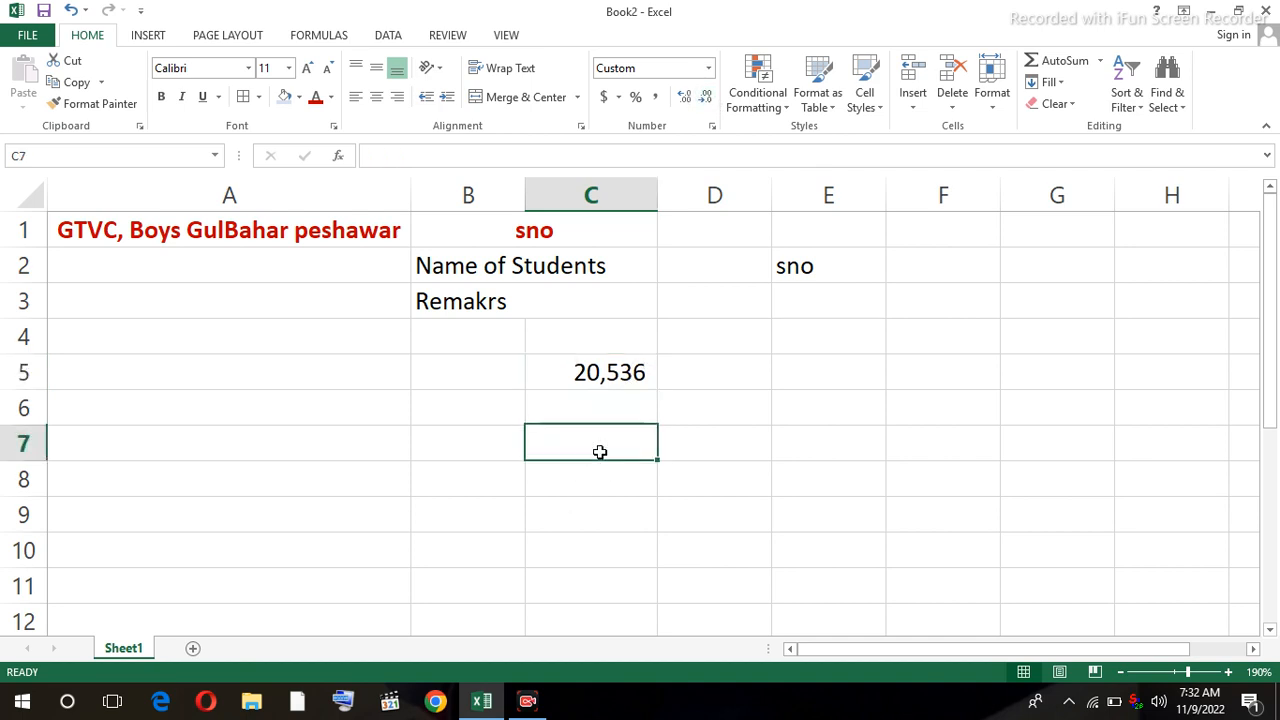
pyautogui.click(608, 372)
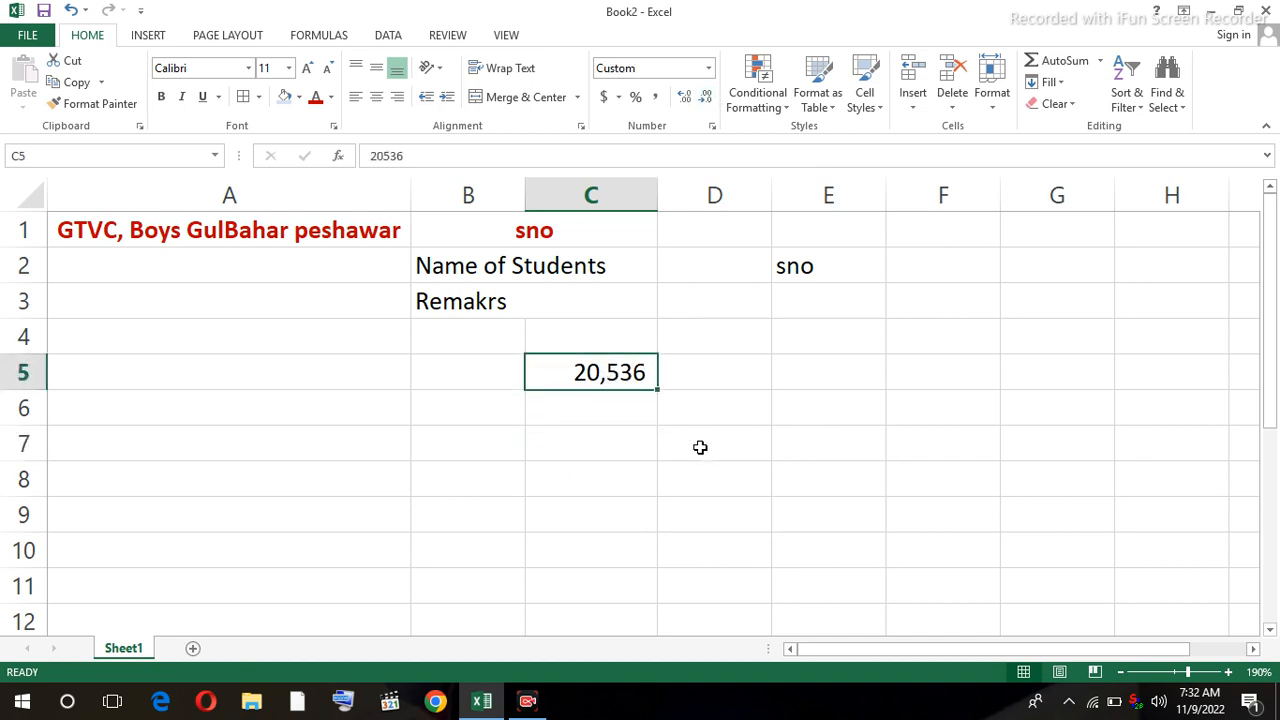
# Enter the values 22, 33, 44, 55, 666 and 77 down column F in cells F2 to F7.
pyautogui.click(950, 266)
pyautogui.write('22')
pyautogui.press('Return')
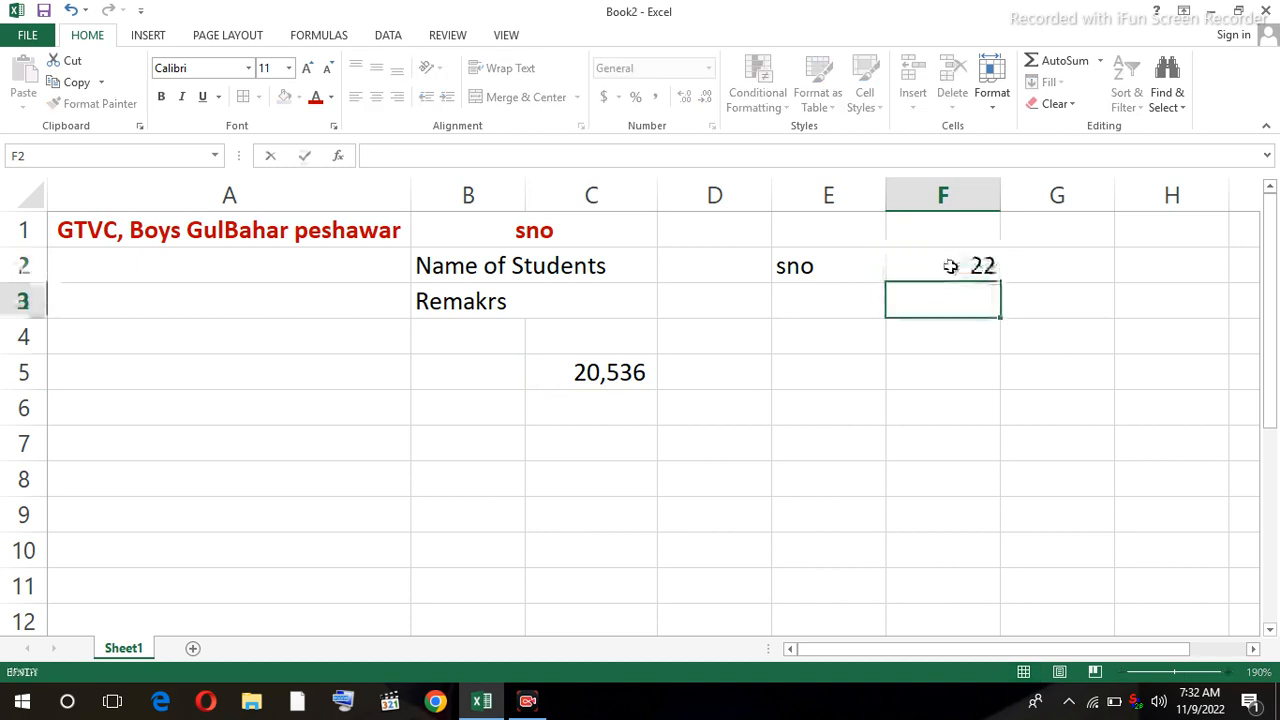
pyautogui.write('33')
pyautogui.press('Return')
pyautogui.write('44')
pyautogui.press('Return')
pyautogui.write('55')
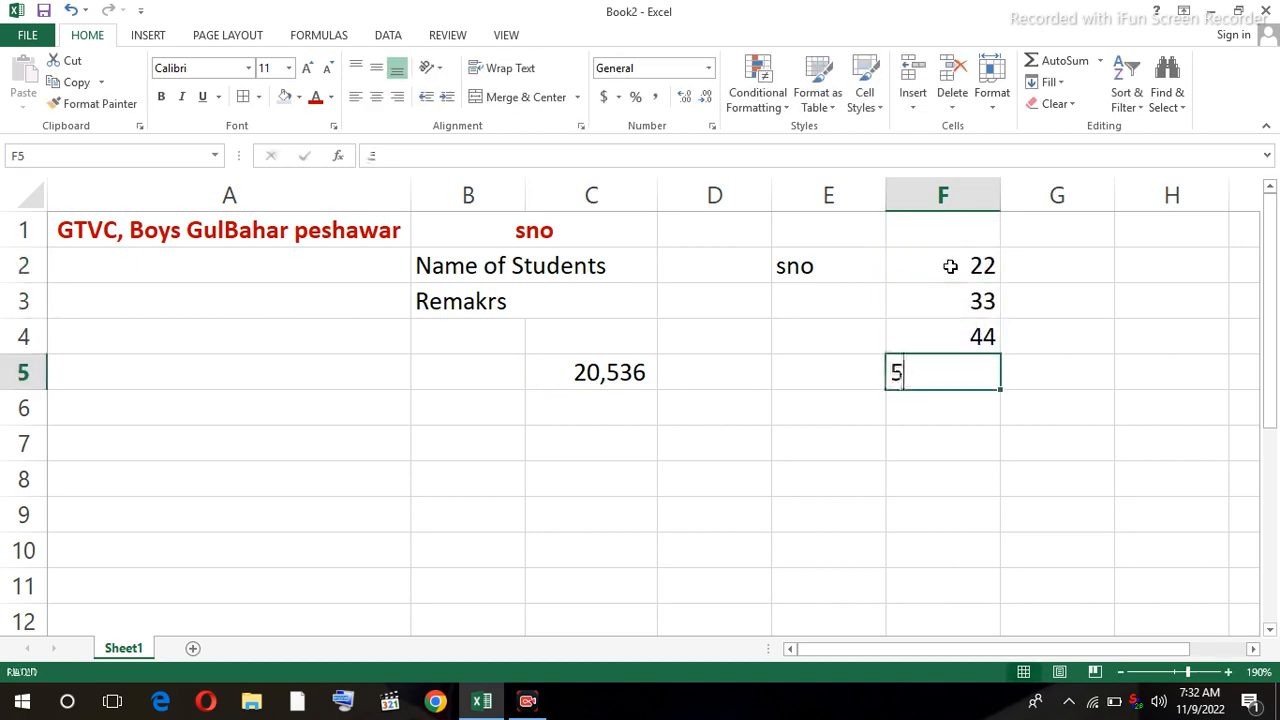
pyautogui.press('Return')
pyautogui.write('666')
pyautogui.press('Return')
pyautogui.write('77')
pyautogui.press('Return')
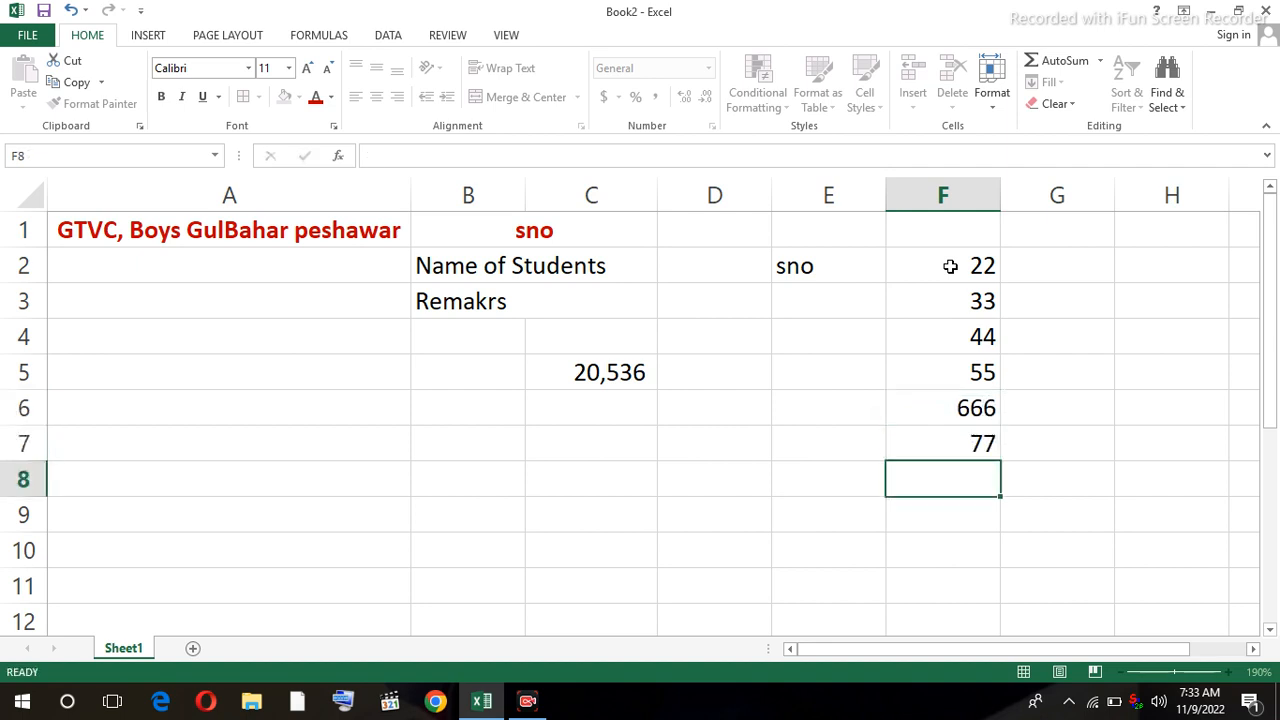
# Total F2:F7 in cell F8 with AutoSum, and change the value in F3 to 55555.
pyautogui.click(1058, 63)
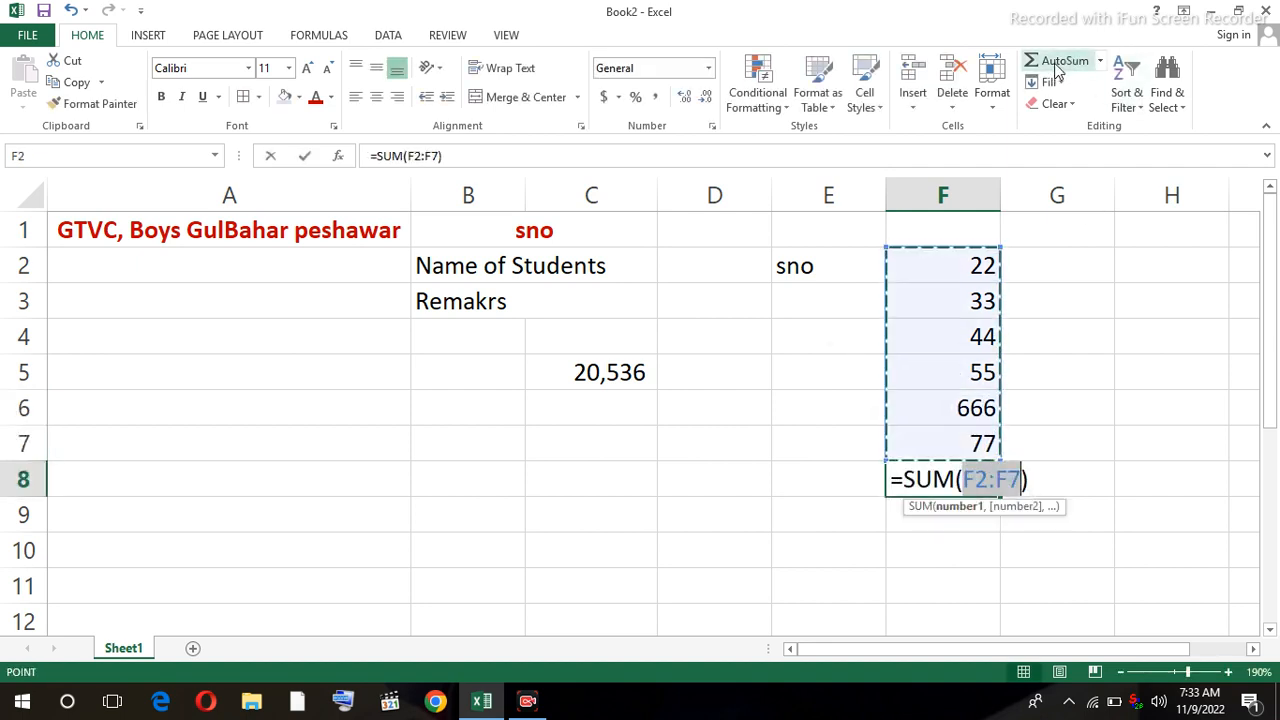
pyautogui.press('Return')
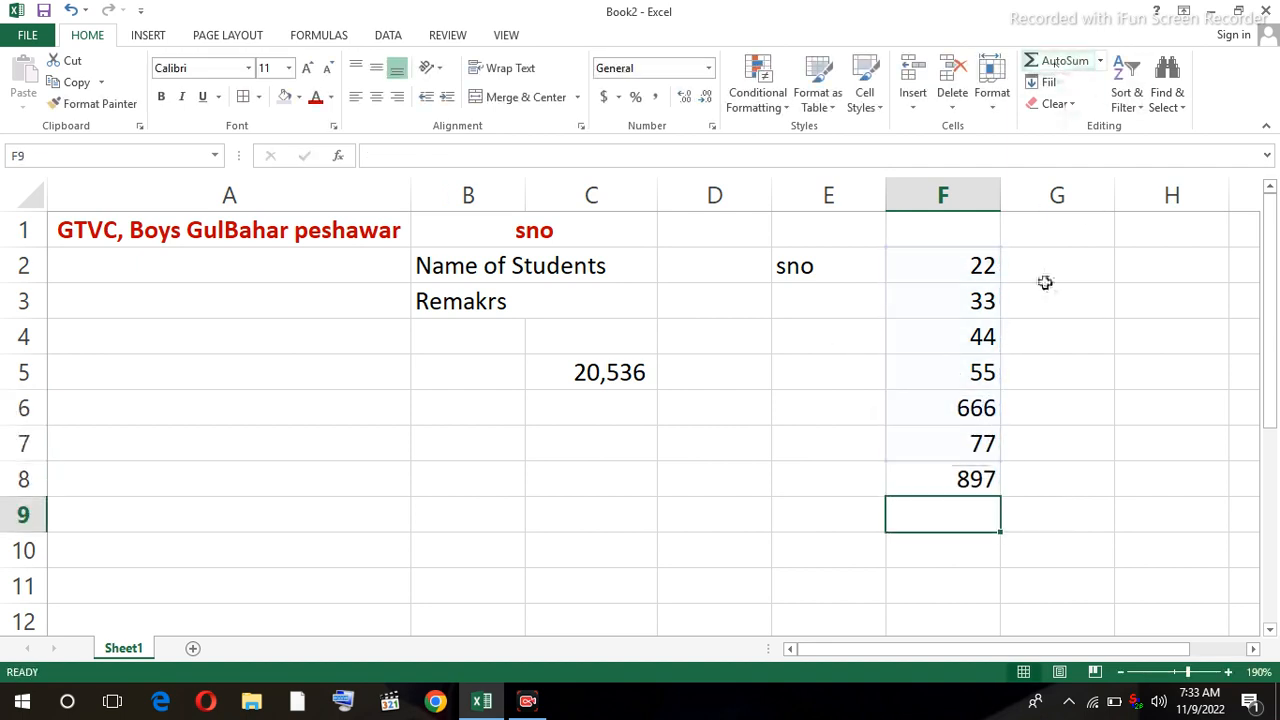
pyautogui.click(966, 305)
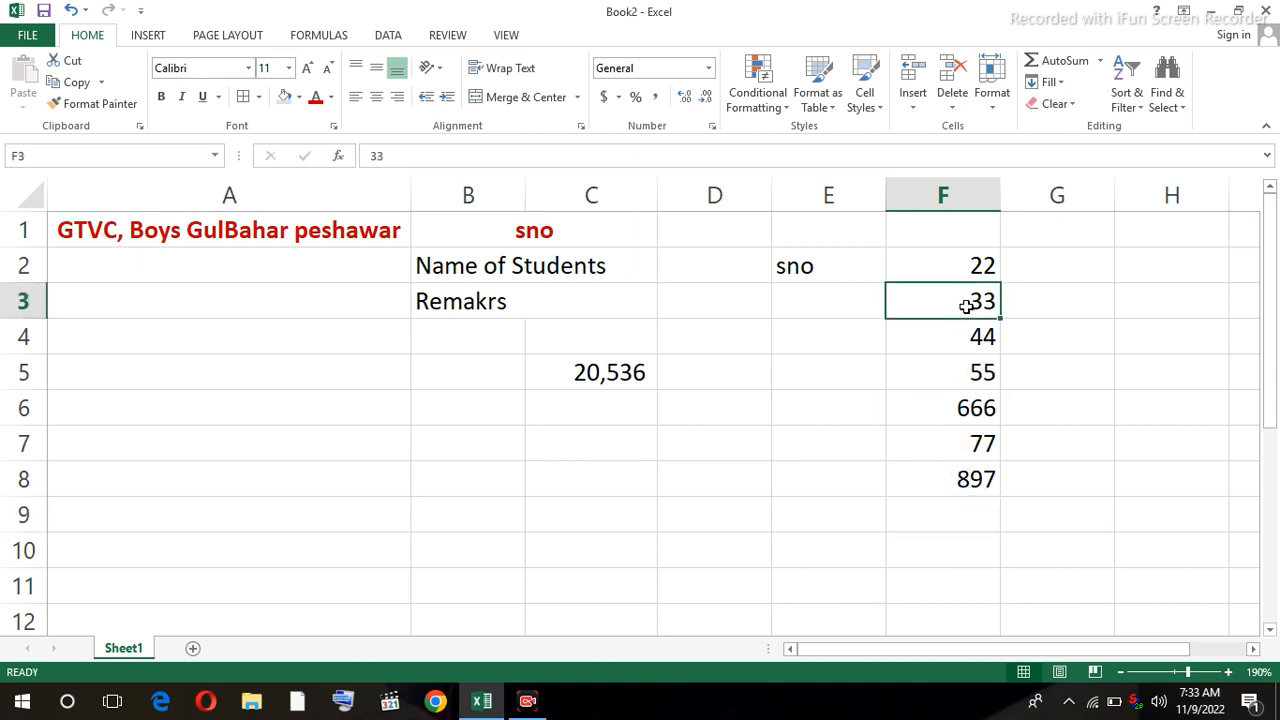
pyautogui.write('55555')
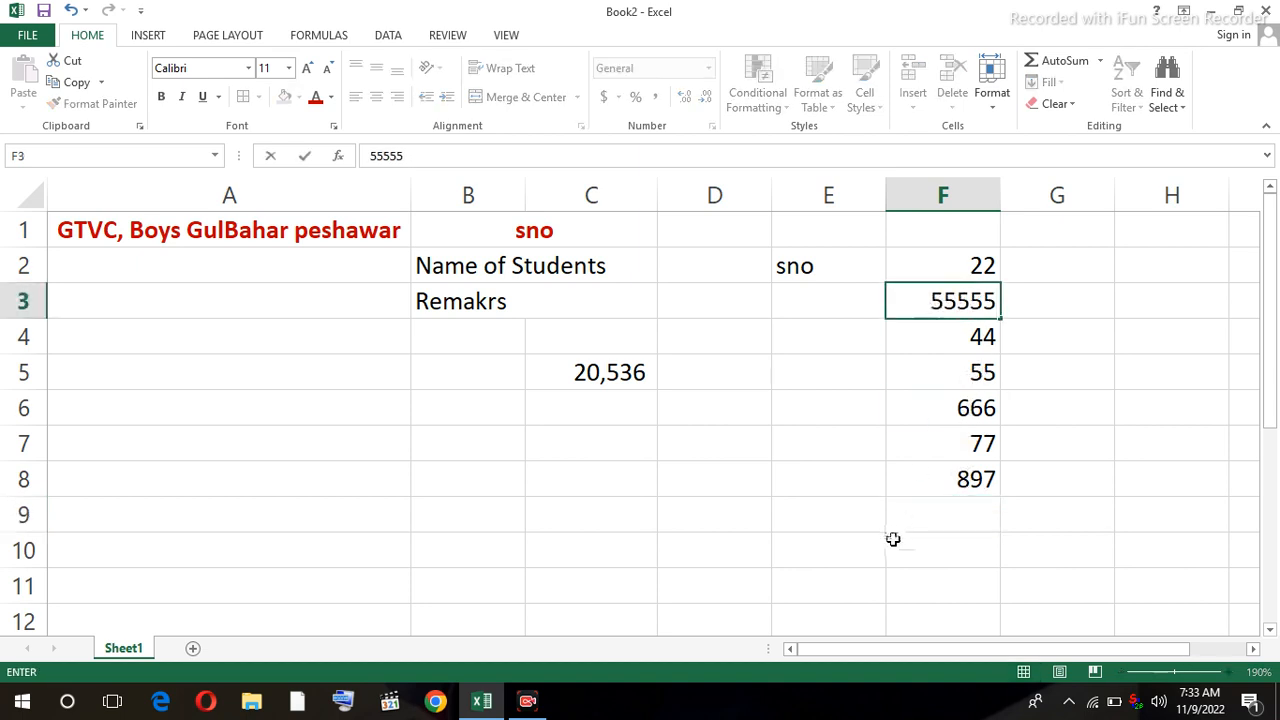
pyautogui.click(987, 532)
# Apply the comma style to the total in F8 and remove both of its decimal places.
pyautogui.click(958, 485)
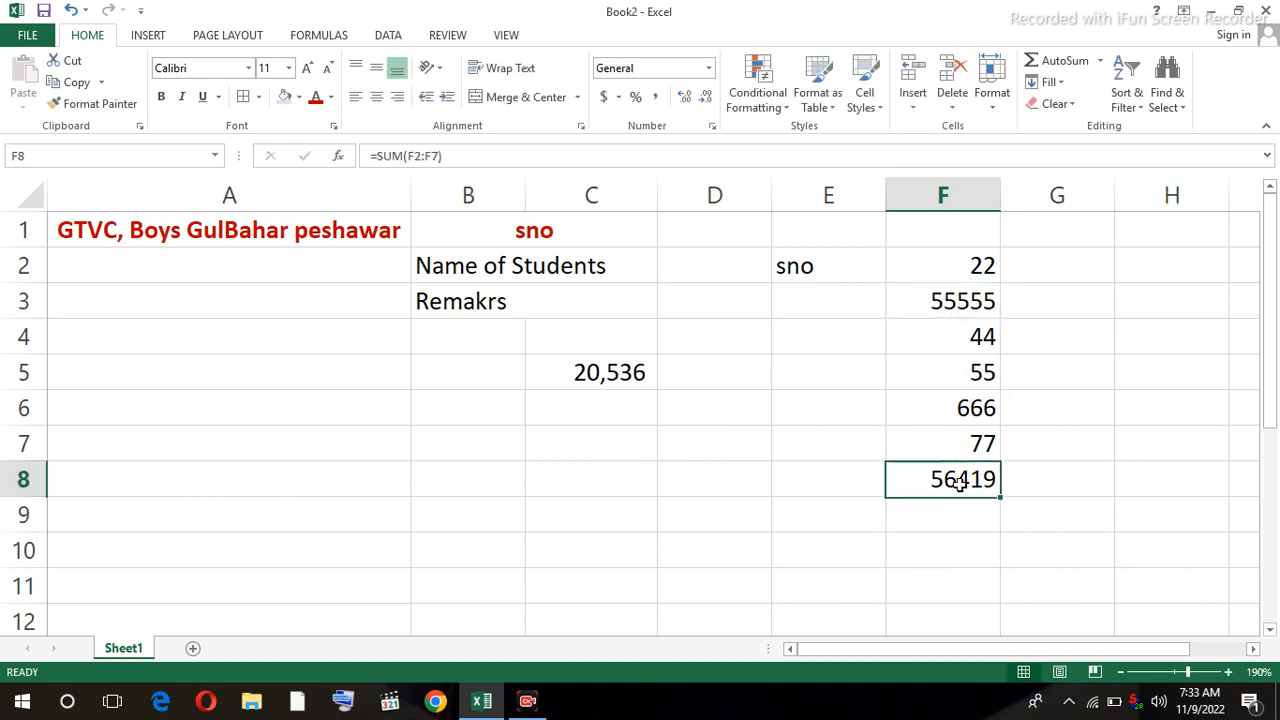
pyautogui.click(655, 97)
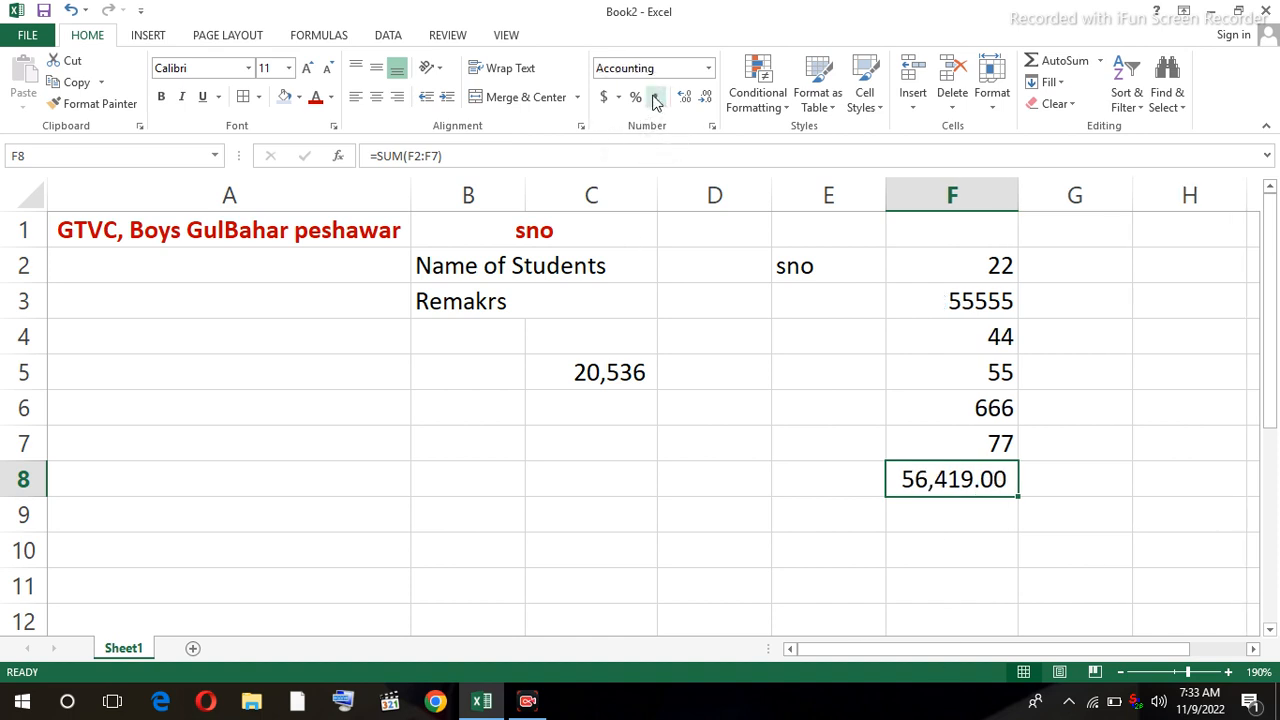
pyautogui.click(705, 97)
pyautogui.click(705, 97)
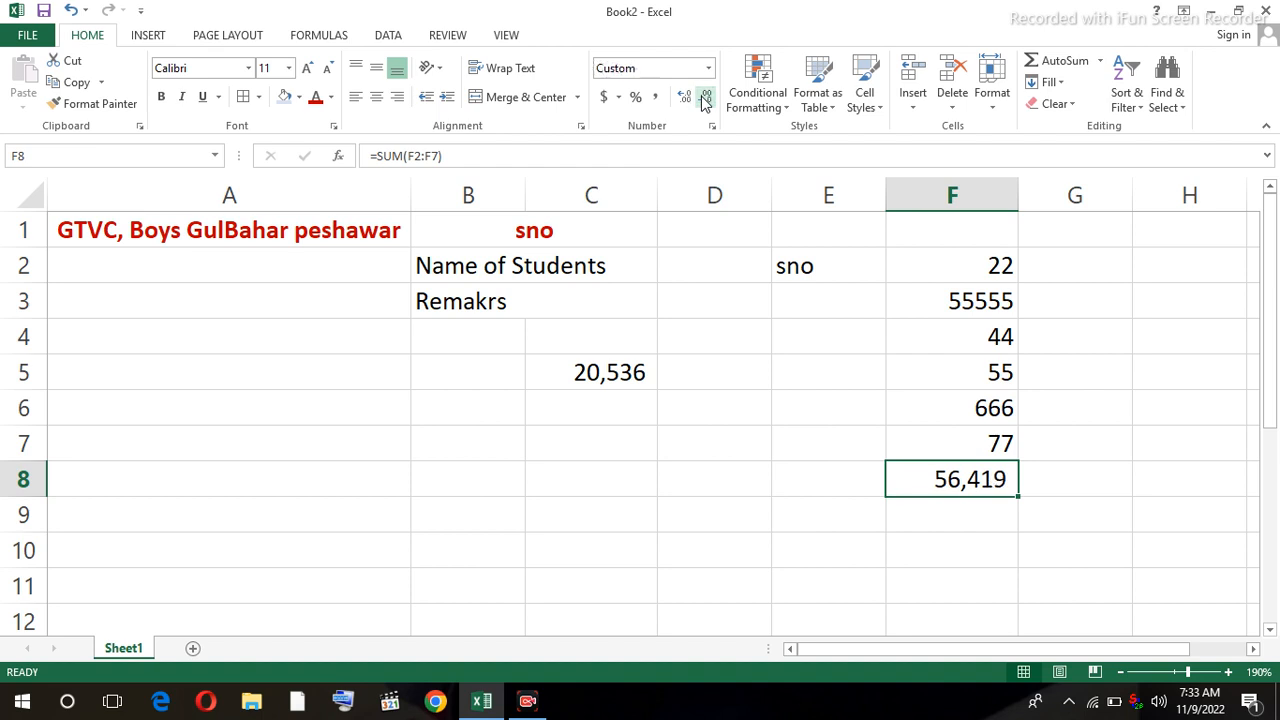
pyautogui.click(875, 515)
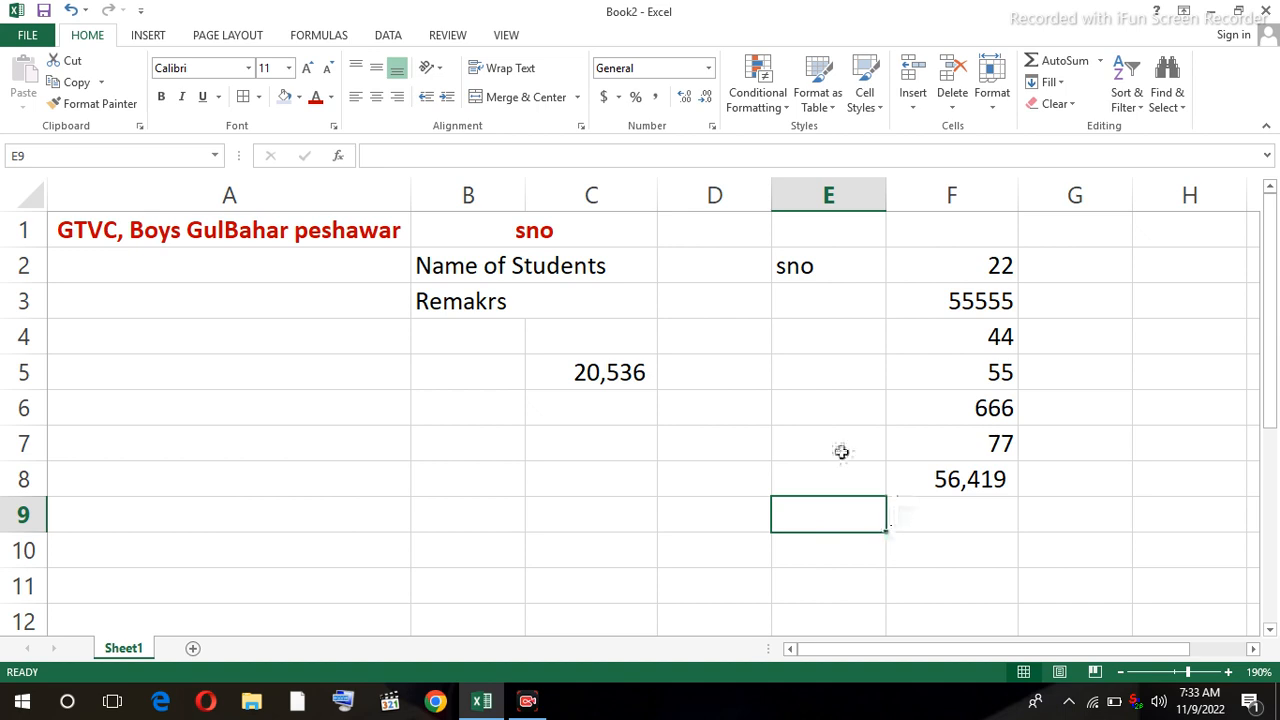
# Apply the $ English (United States) accounting format to the total in F8.
pyautogui.click(709, 70)
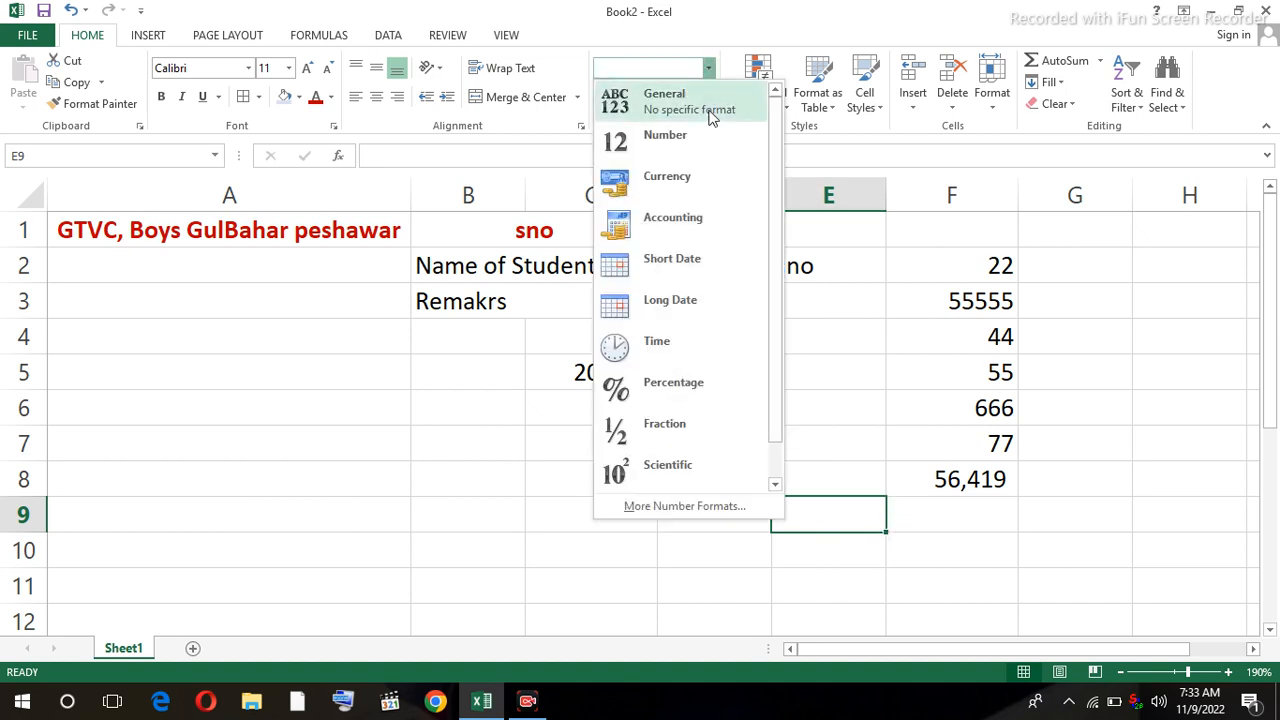
pyautogui.click(966, 490)
pyautogui.click(966, 480)
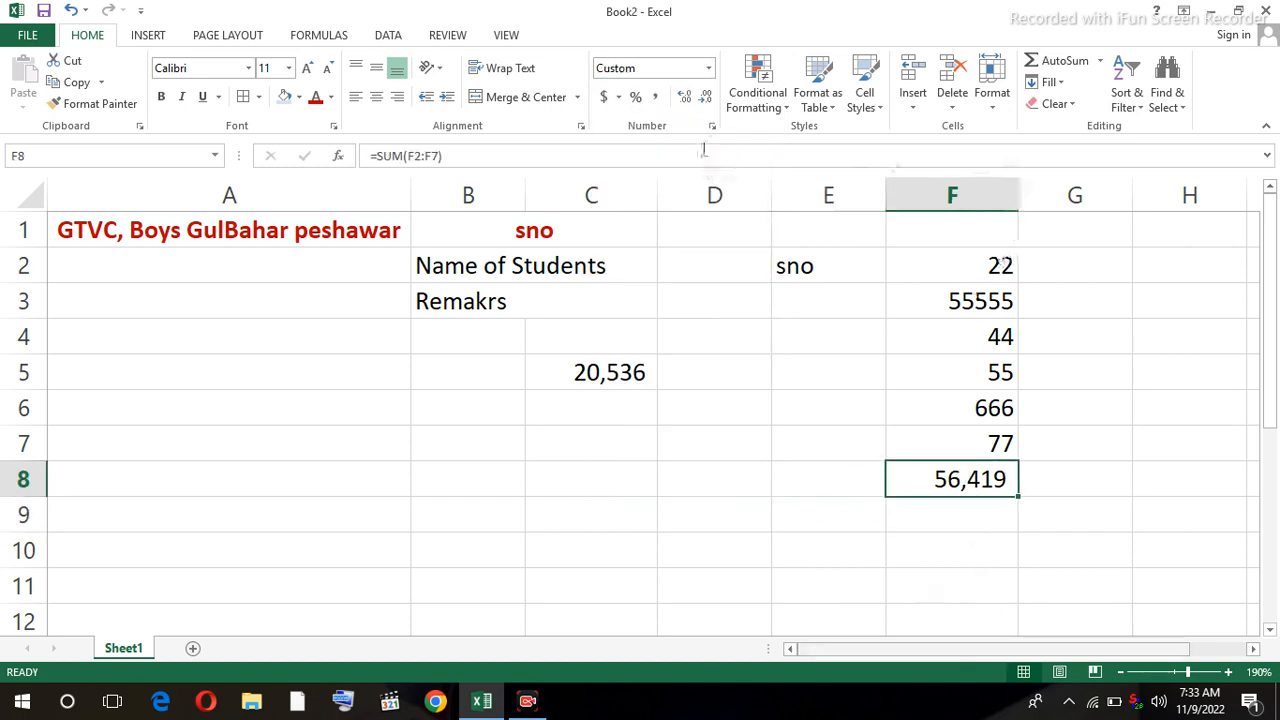
pyautogui.click(618, 97)
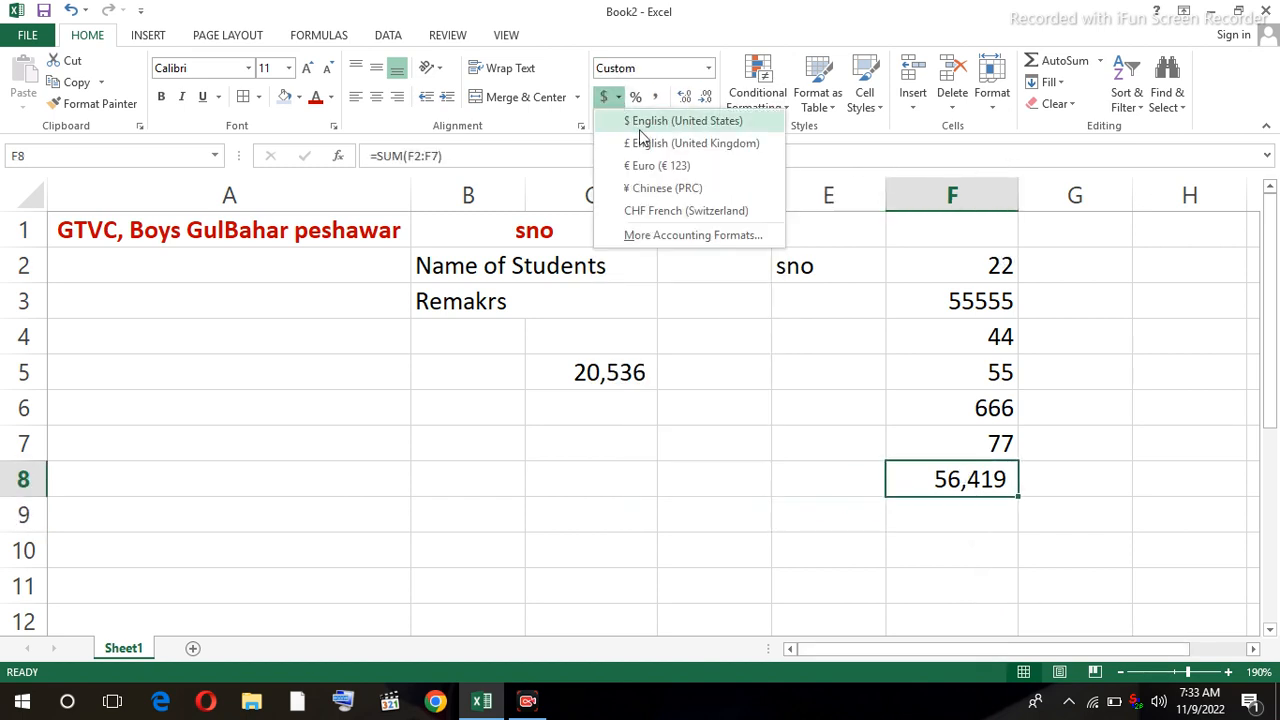
pyautogui.click(641, 125)
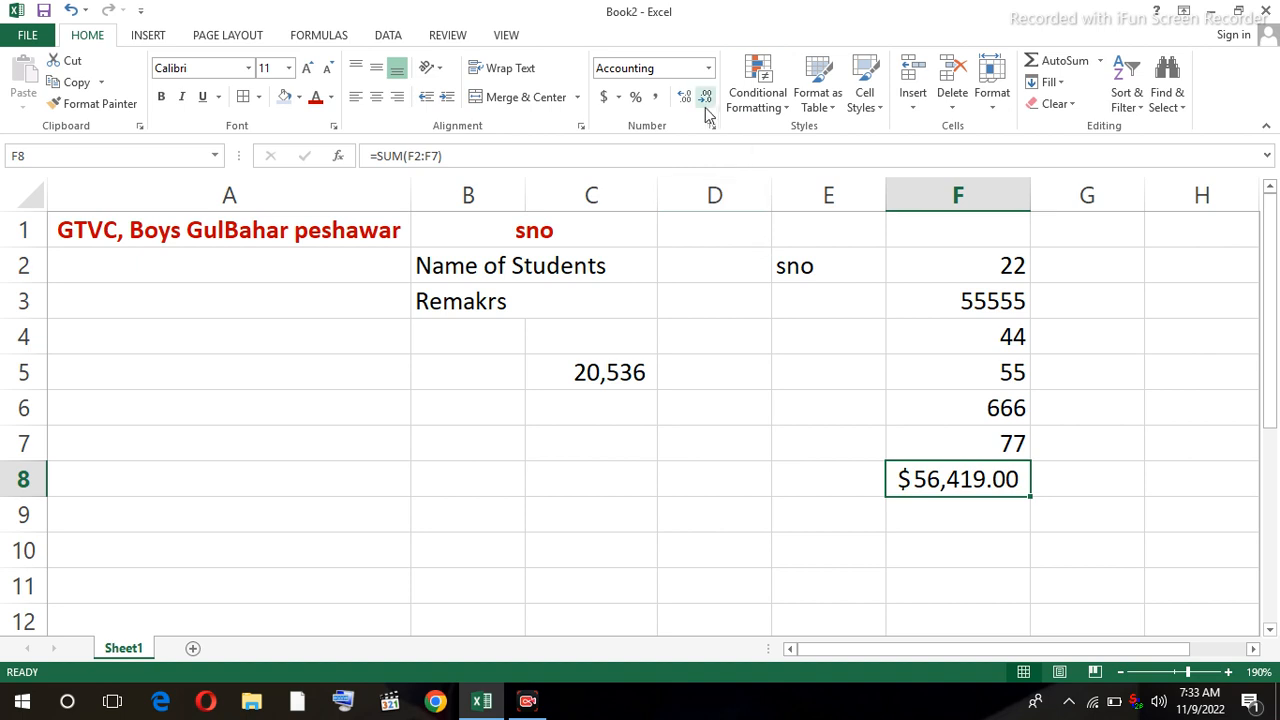
# Open the additional accounting formats for F8 and show the available currency symbols.
pyautogui.click(618, 97)
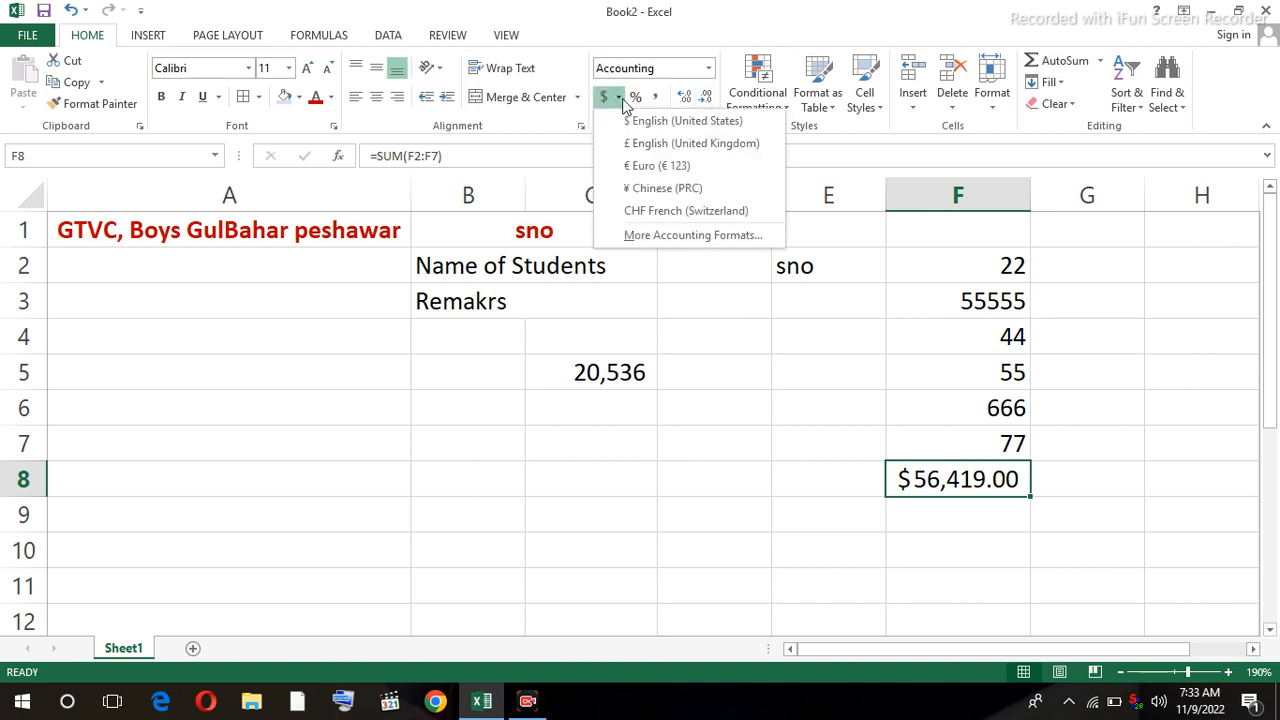
pyautogui.click(671, 240)
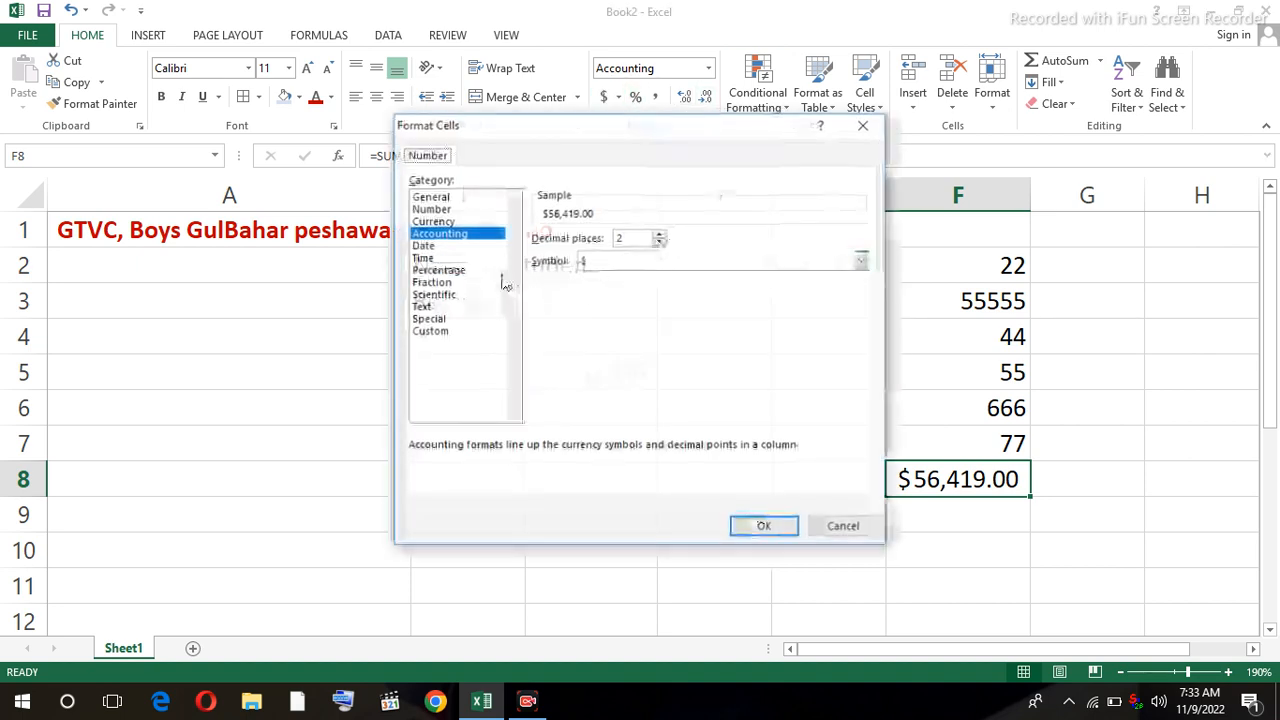
pyautogui.click(859, 261)
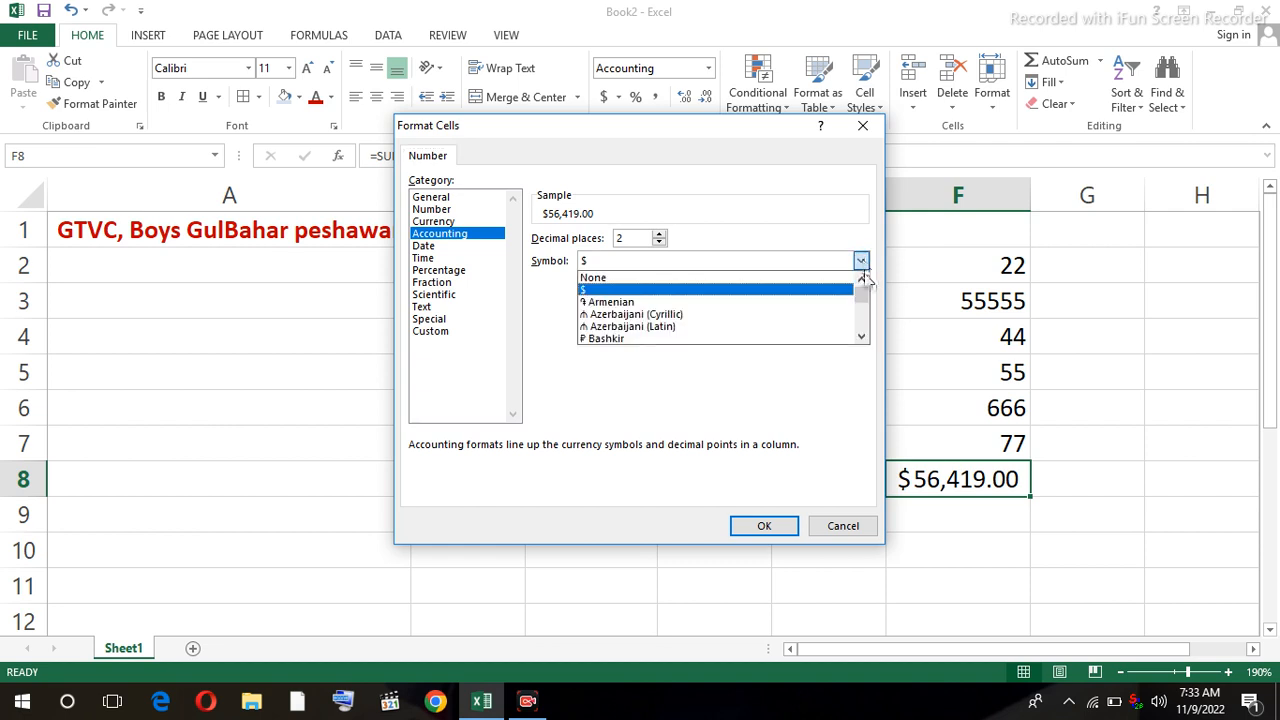
# Set the currency symbol of cell F8's Accounting format to PKR and apply it.
pyautogui.click(867, 312)
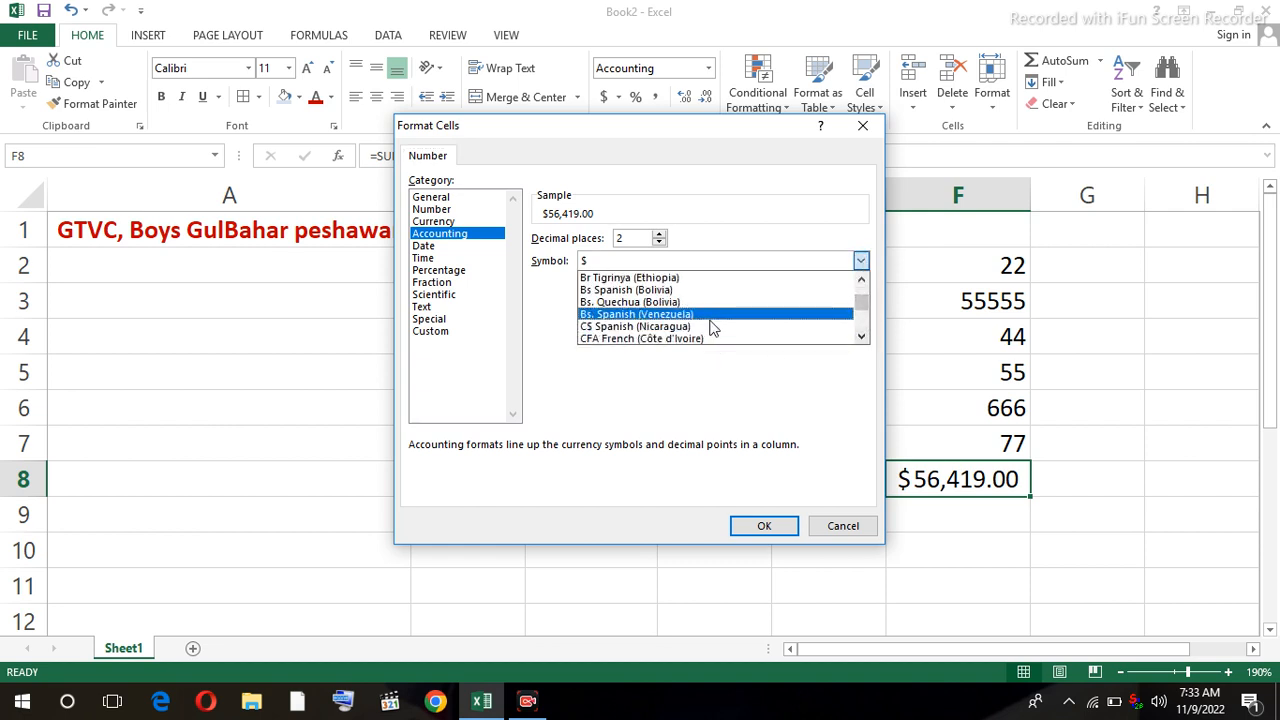
pyautogui.click(861, 338)
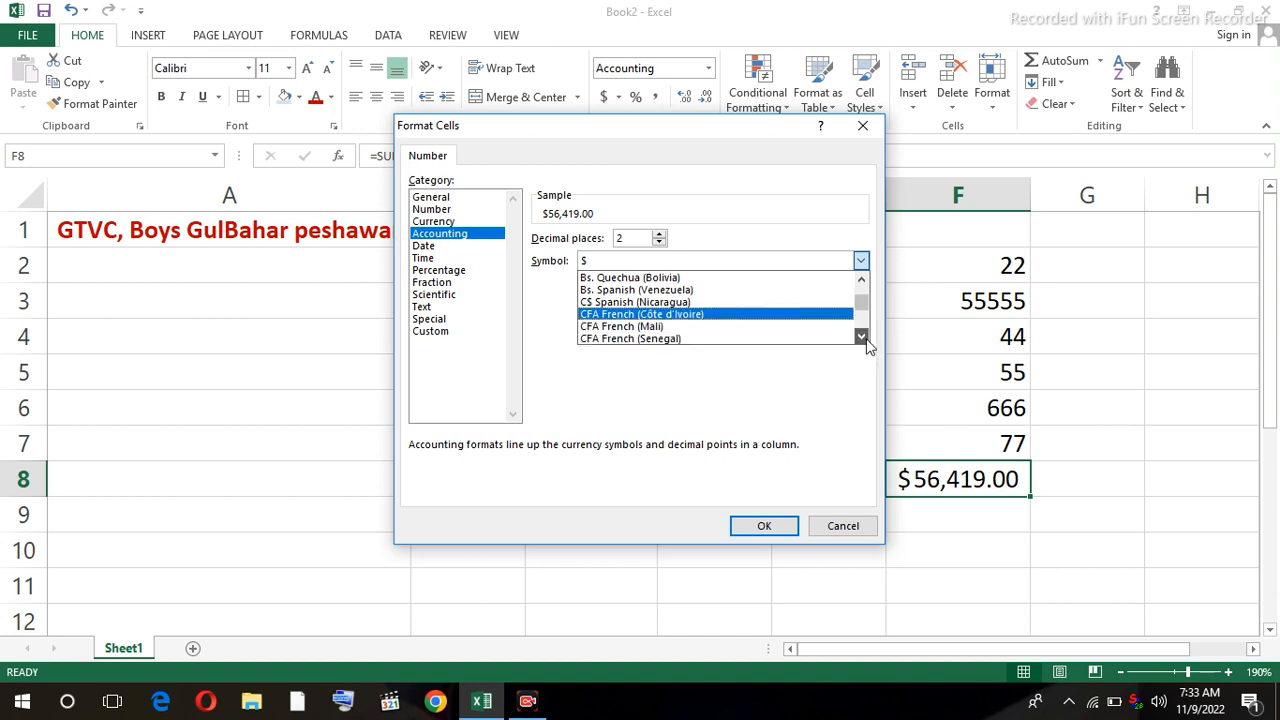
pyautogui.click(861, 338)
pyautogui.click(861, 338)
pyautogui.click(861, 338)
pyautogui.click(861, 338)
pyautogui.click(861, 338)
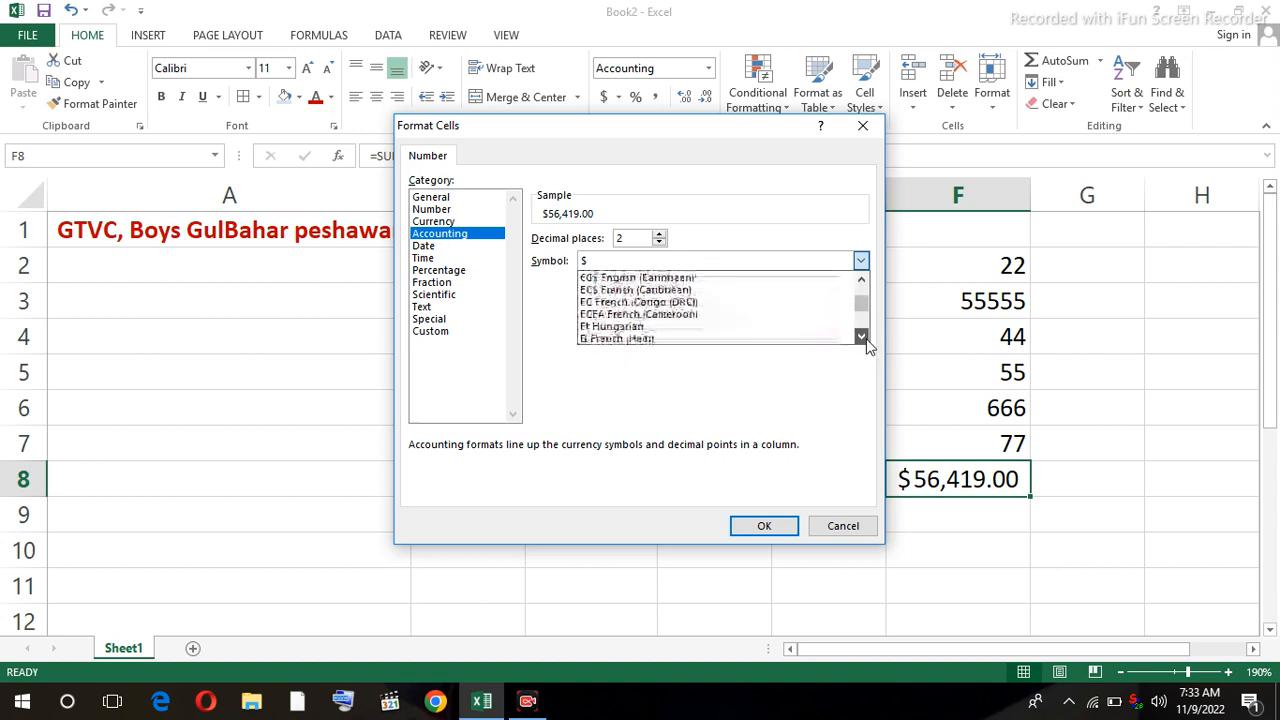
pyautogui.click(861, 338)
pyautogui.click(861, 338)
pyautogui.click(861, 338)
pyautogui.click(861, 338)
pyautogui.click(861, 338)
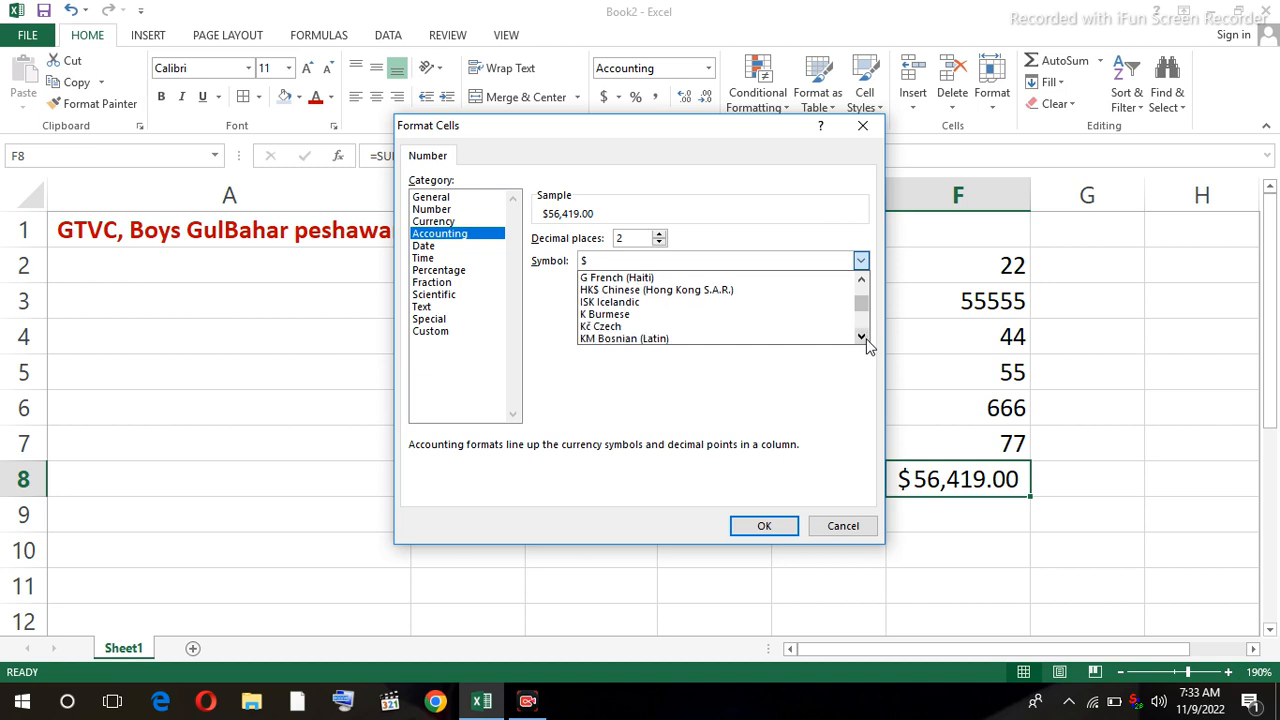
pyautogui.click(861, 338)
pyautogui.click(861, 338)
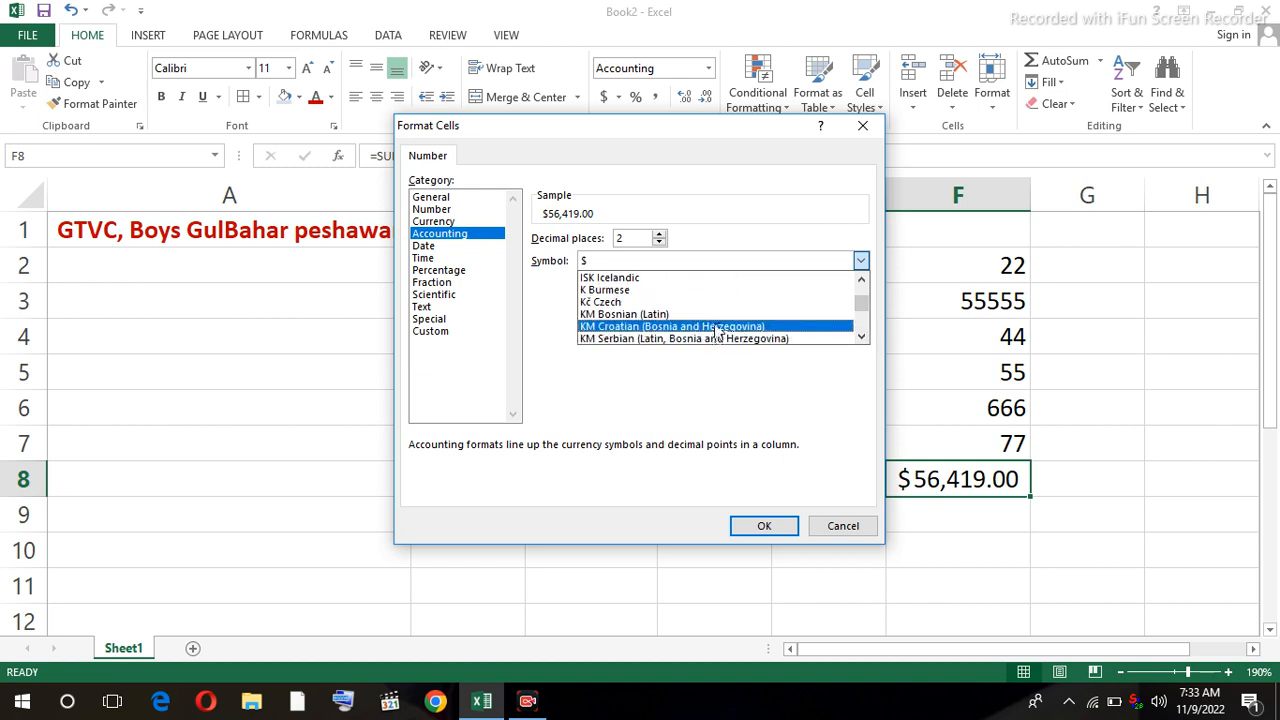
pyautogui.scroll(-10, 716, 330)
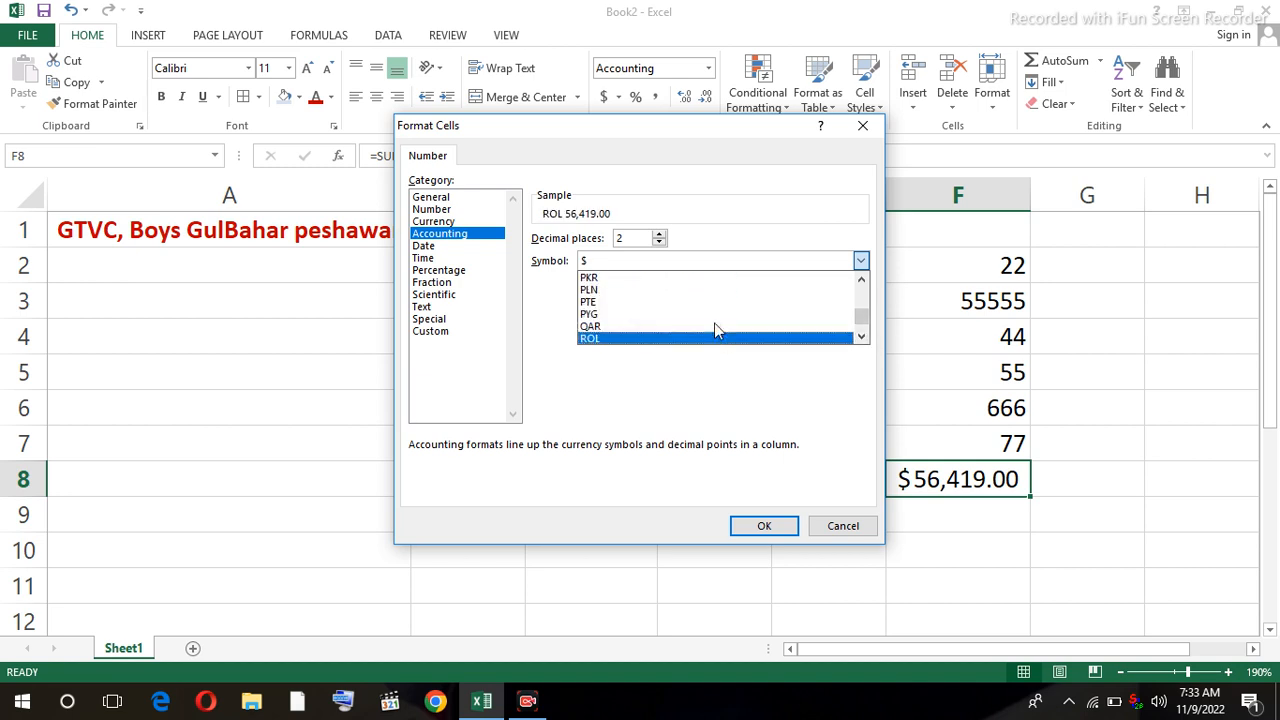
pyautogui.click(592, 279)
pyautogui.click(764, 525)
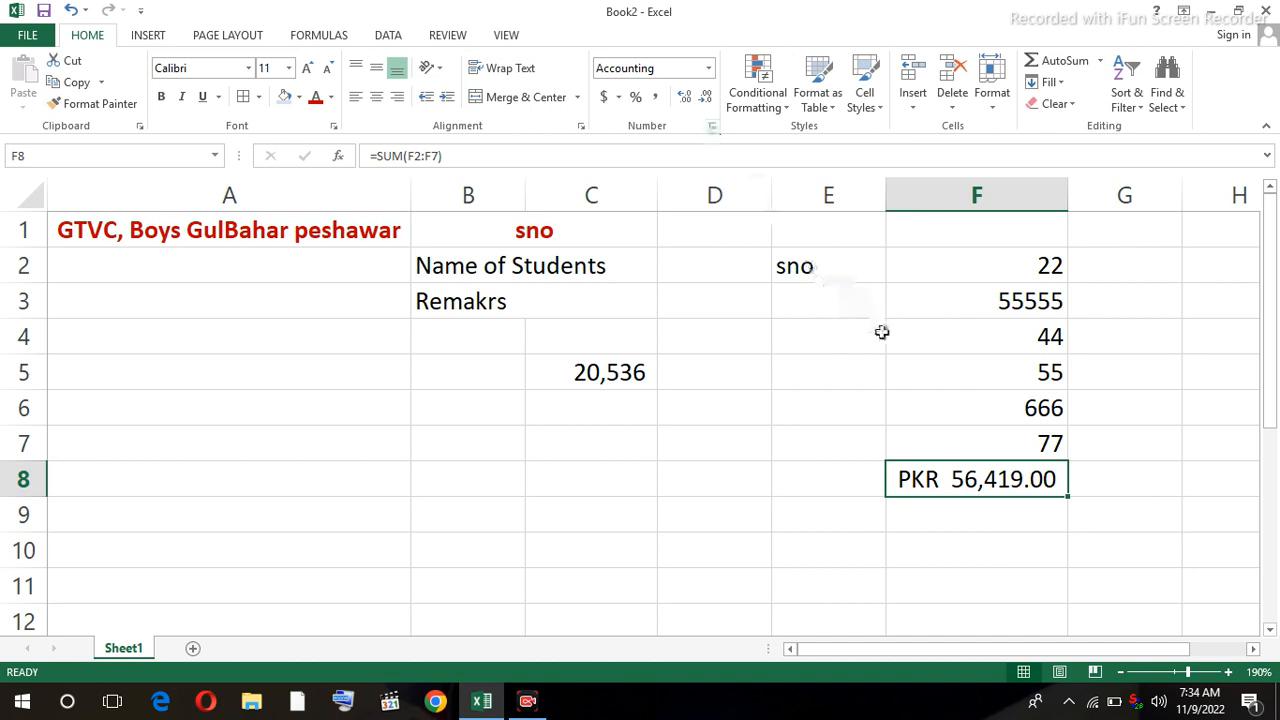
pyautogui.click(709, 70)
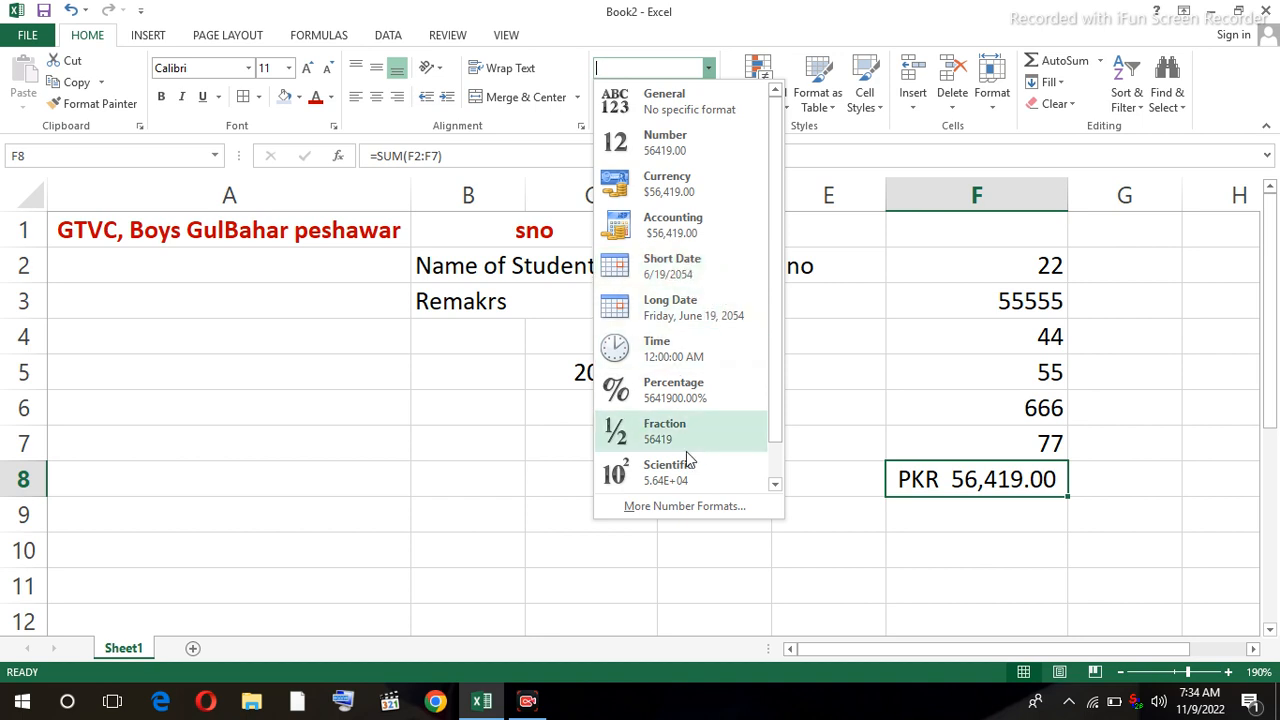
pyautogui.click(402, 446)
# Enter the date 11/8/2022 in cell B5 and format it as Long Date.
pyautogui.click(485, 386)
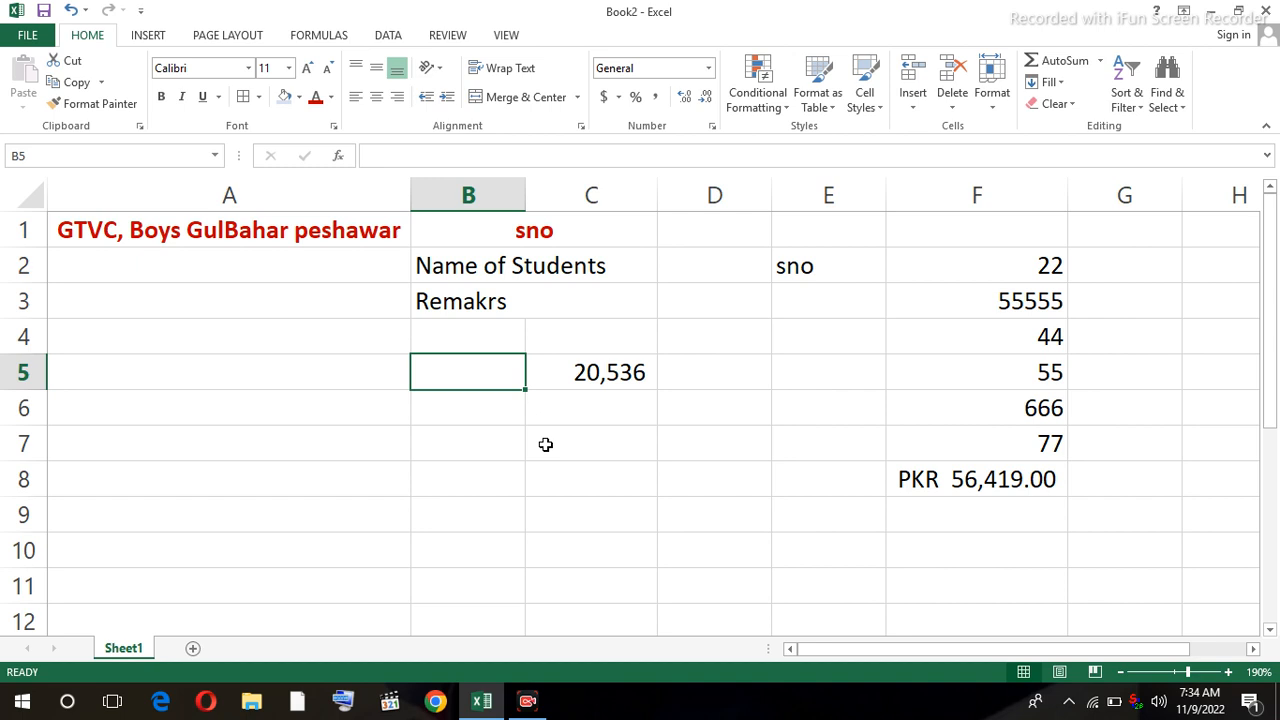
pyautogui.write('11/')
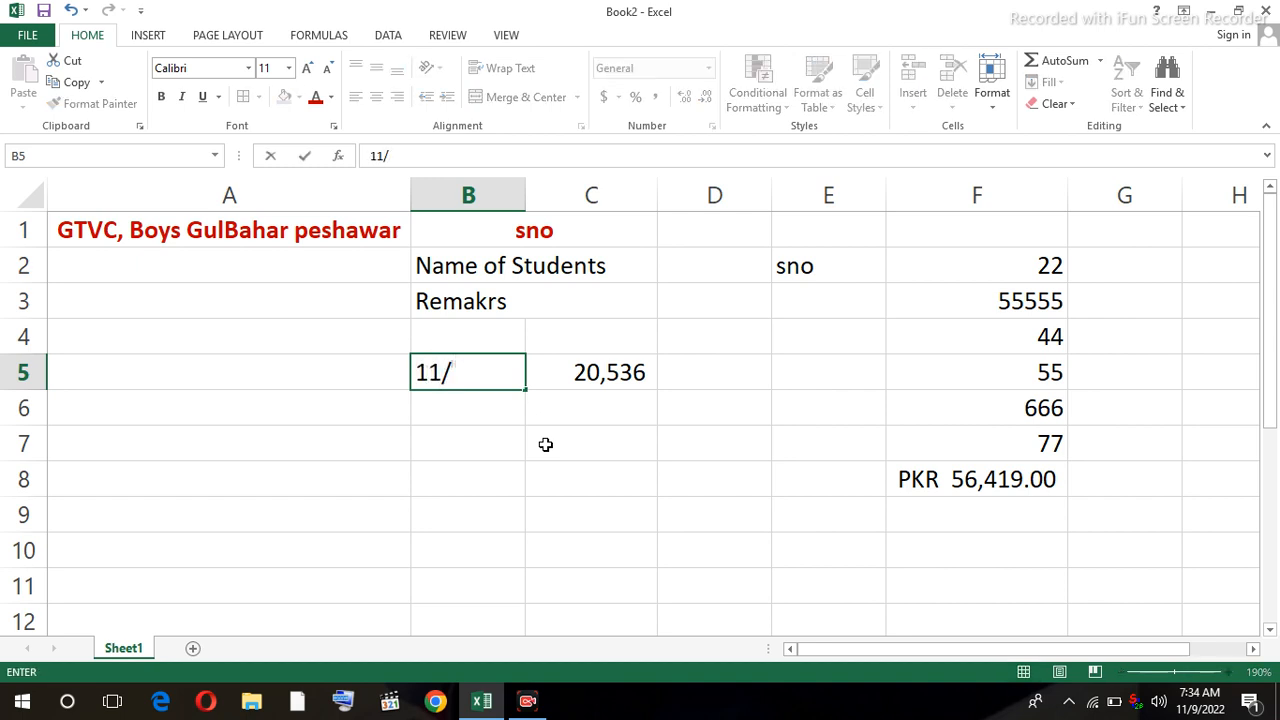
pyautogui.write('8/2022')
pyautogui.press('Return')
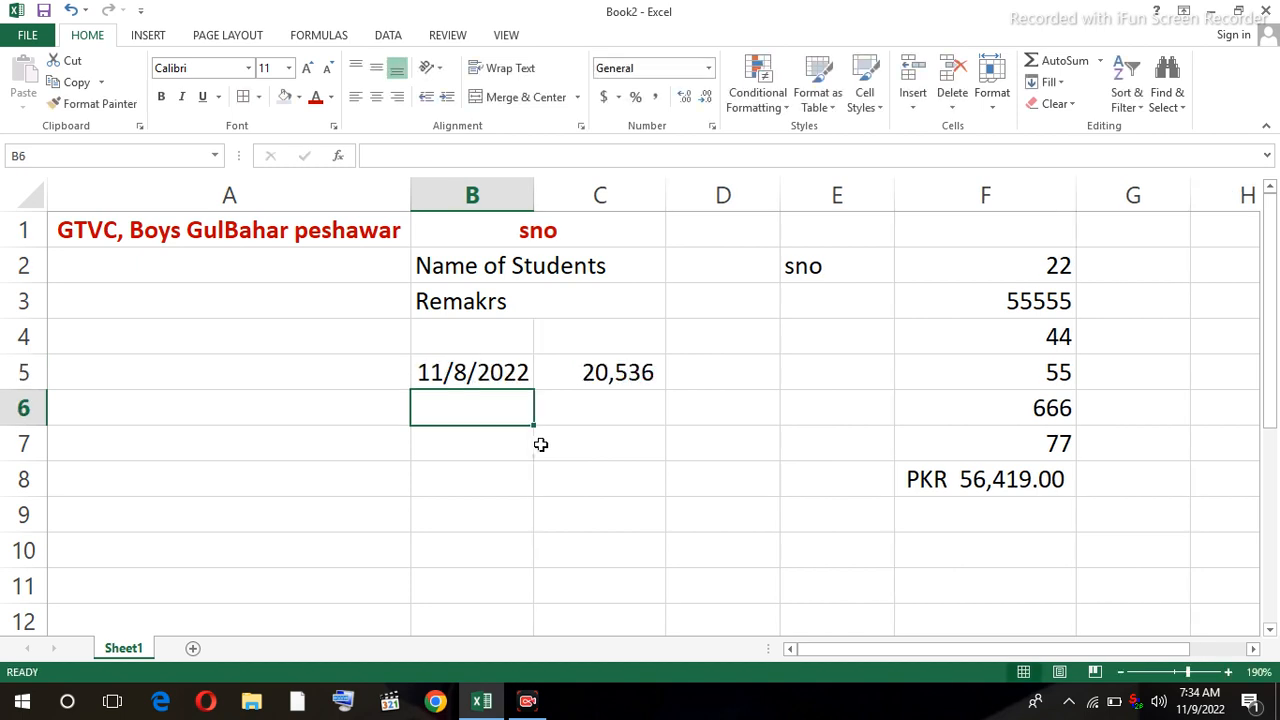
pyautogui.click(494, 372)
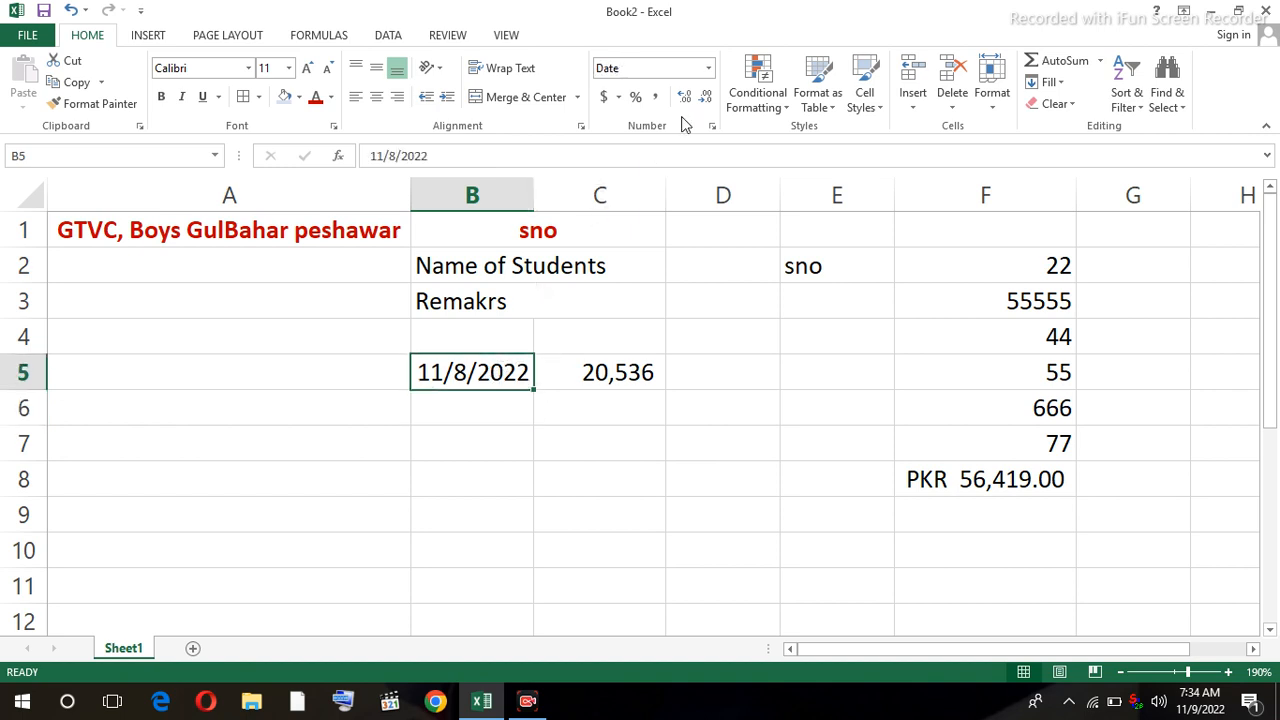
pyautogui.click(708, 67)
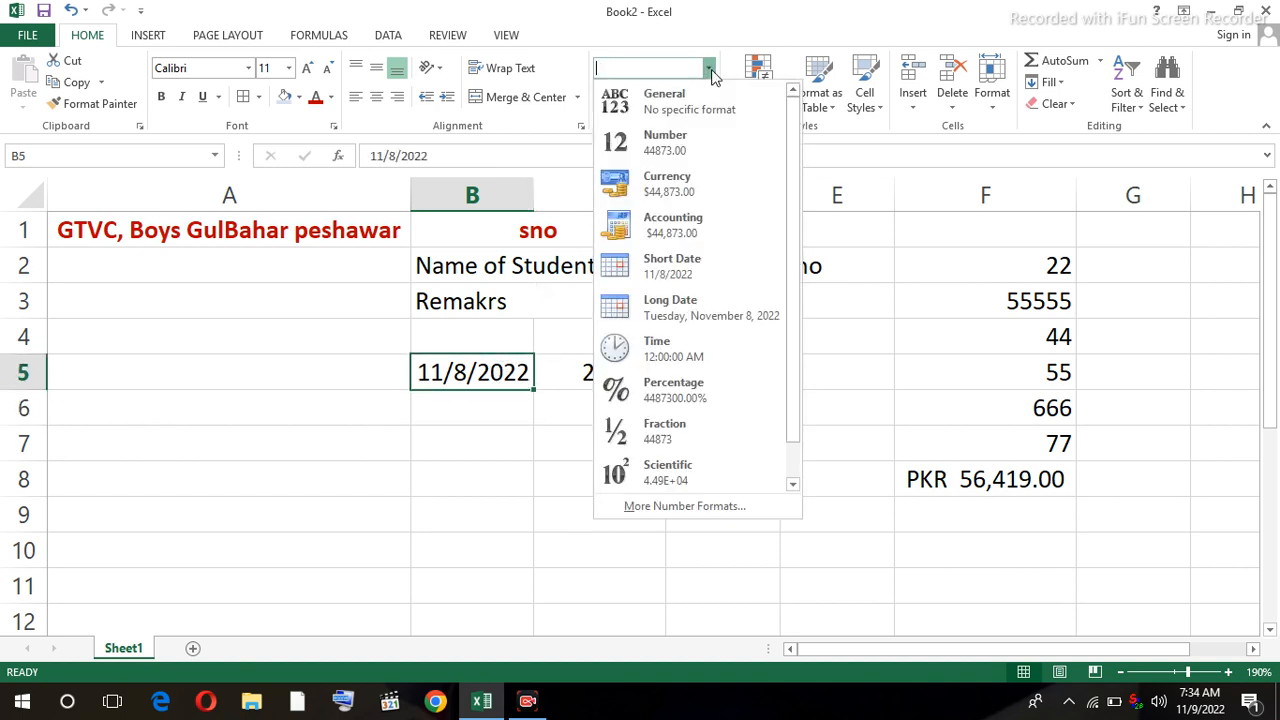
pyautogui.click(684, 318)
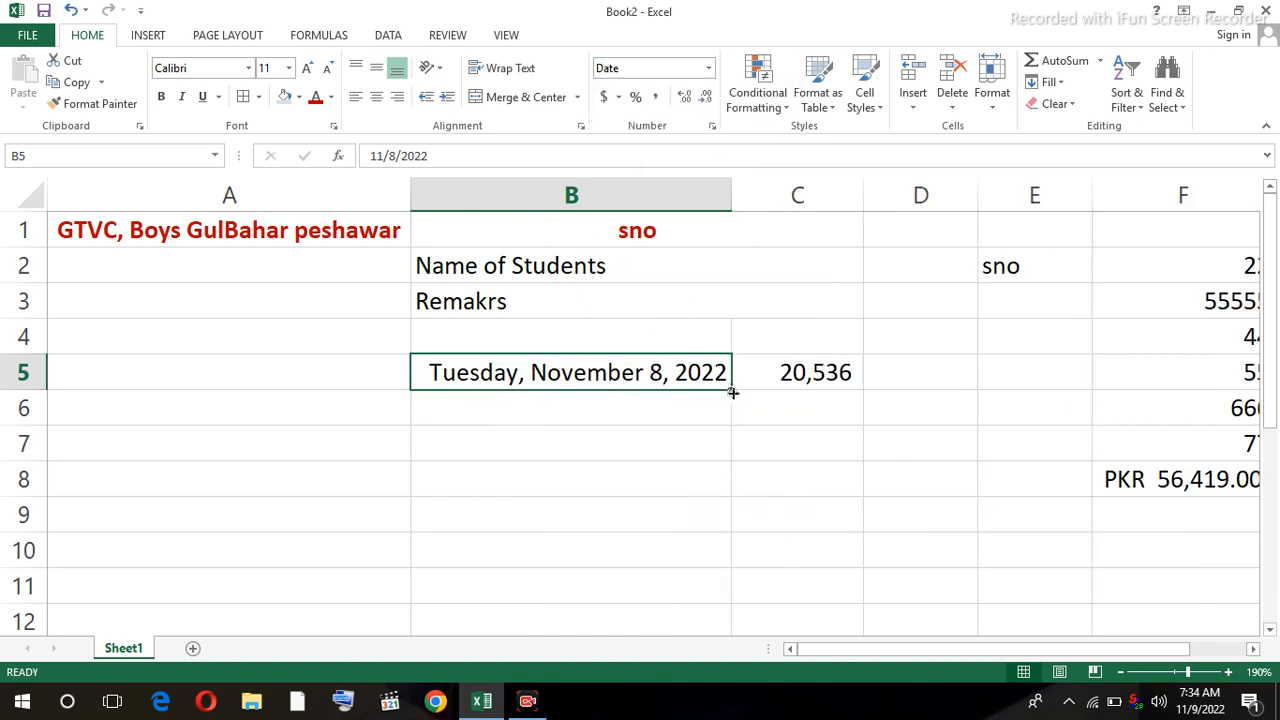
# Fill the date series from B5 down to B9 and widen column B to fit the long dates.
pyautogui.moveTo(733, 393); pyautogui.dragTo(711, 543)
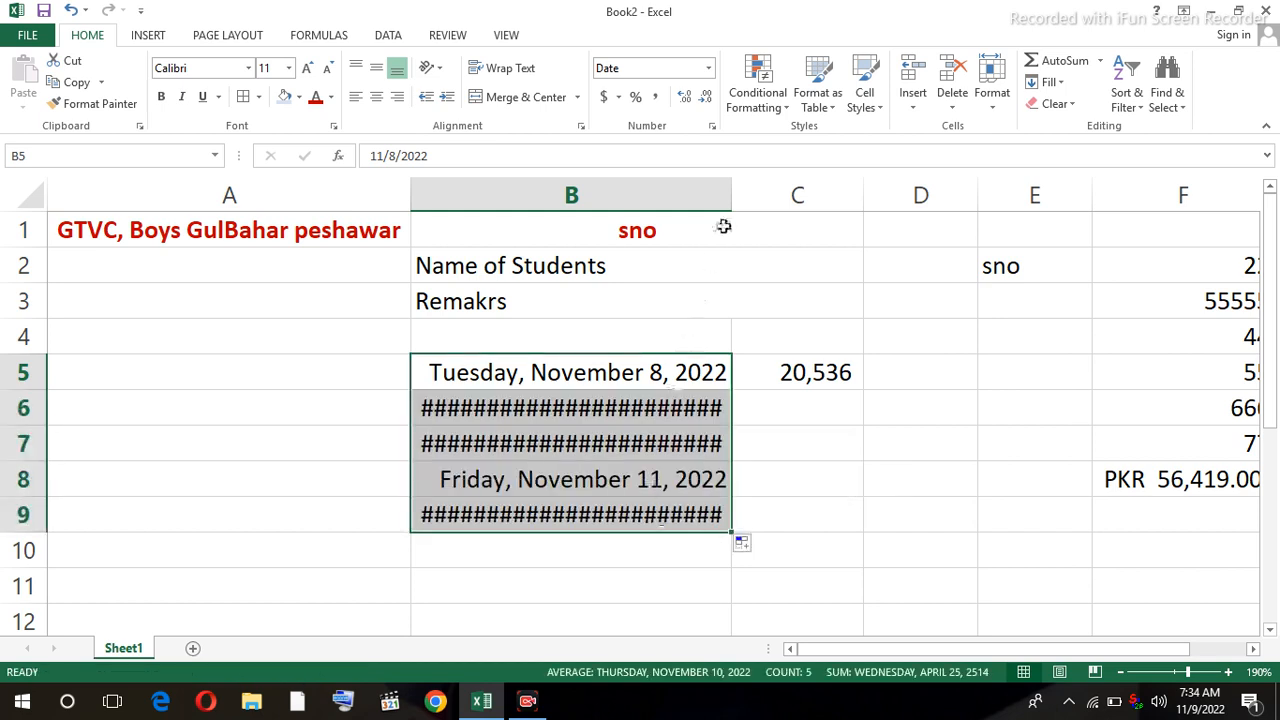
pyautogui.moveTo(731, 194); pyautogui.dragTo(804, 194)
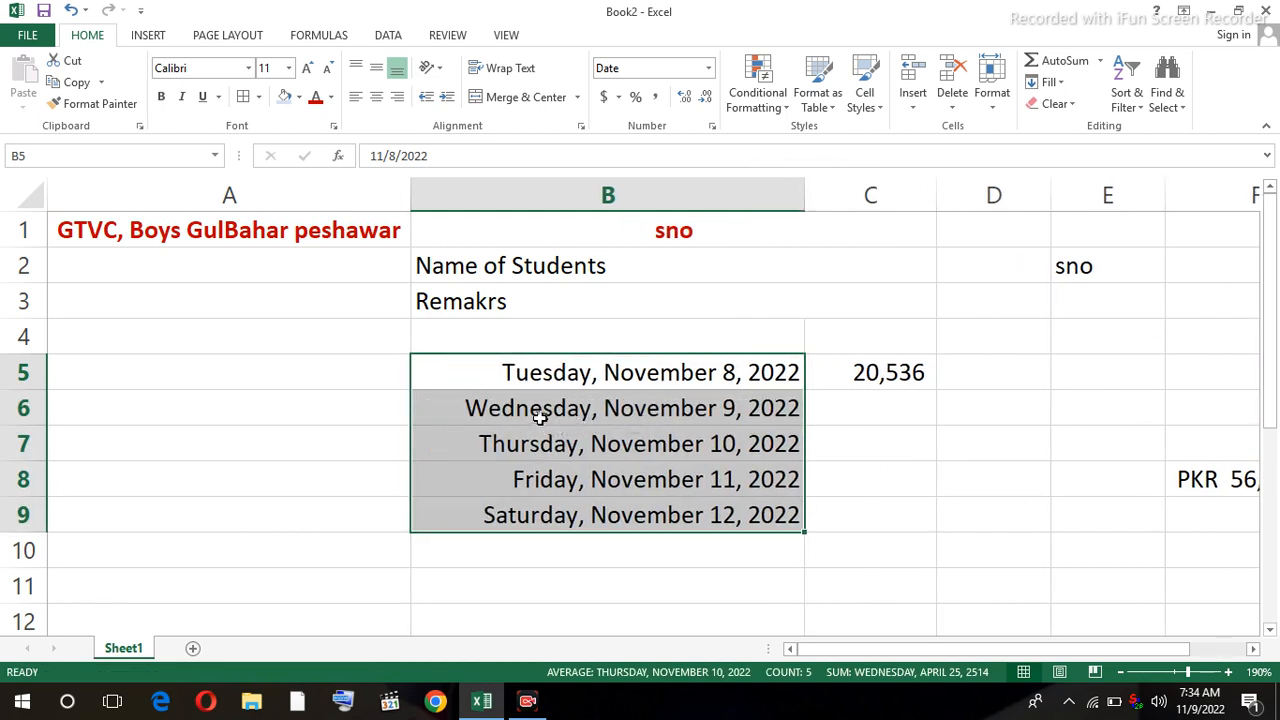
pyautogui.click(694, 410)
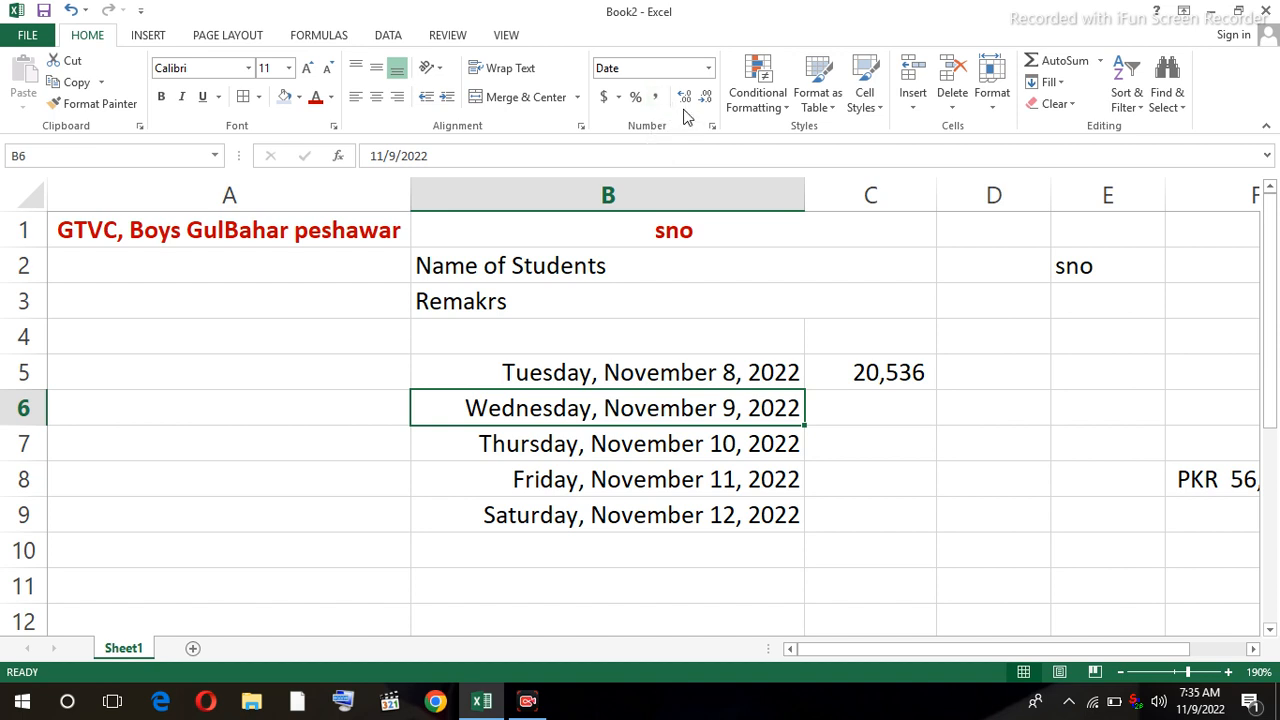
pyautogui.click(709, 68)
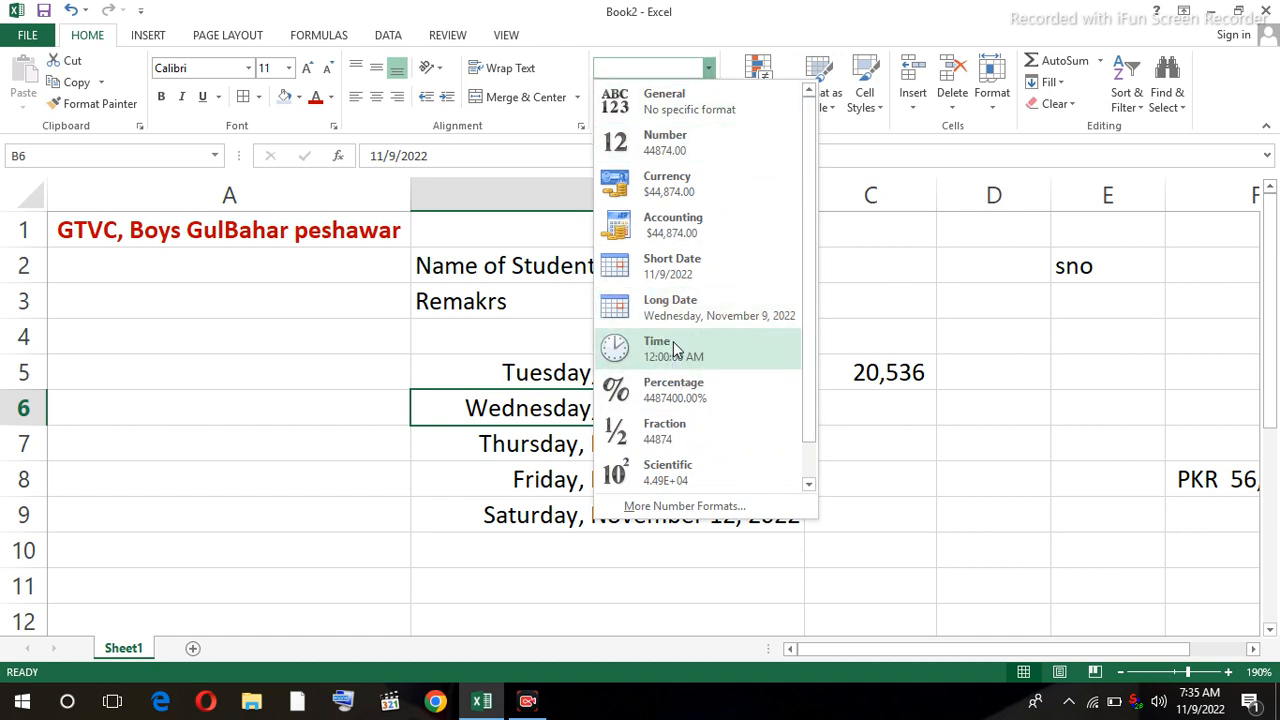
pyautogui.click(885, 472)
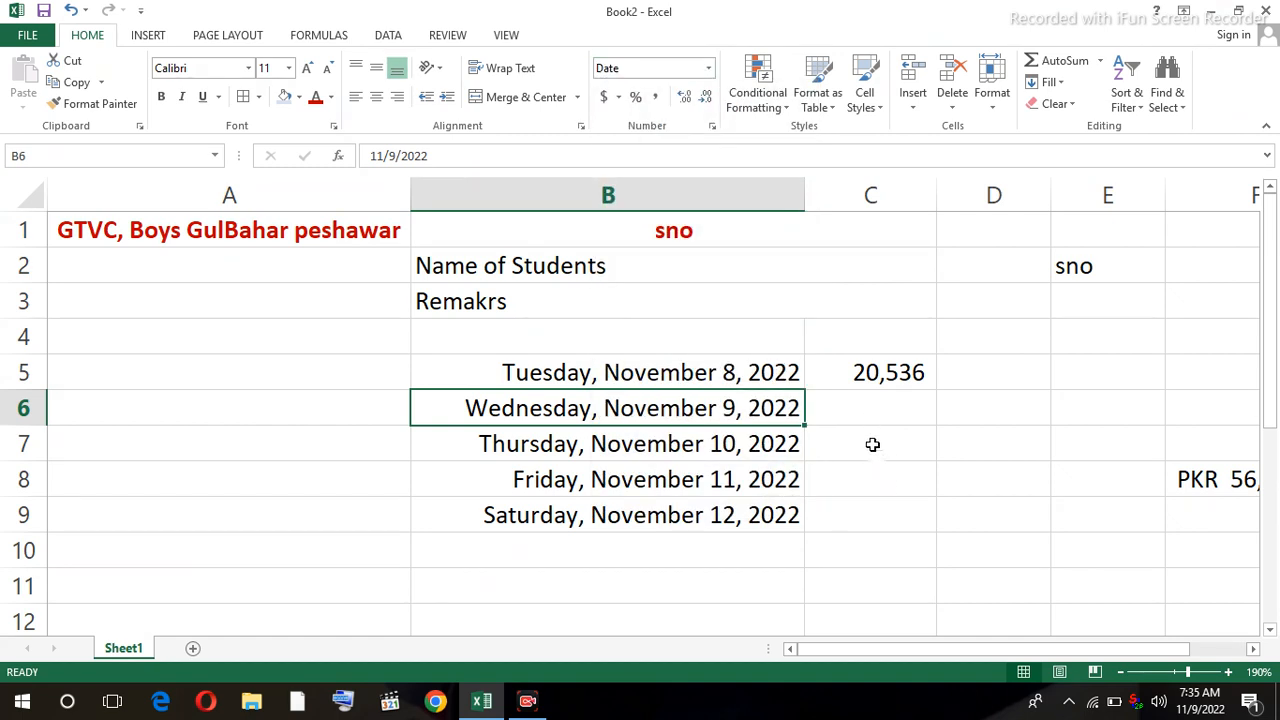
# Enter the time 7:35 in cell D6 and apply the Time number format to it.
pyautogui.click(1001, 407)
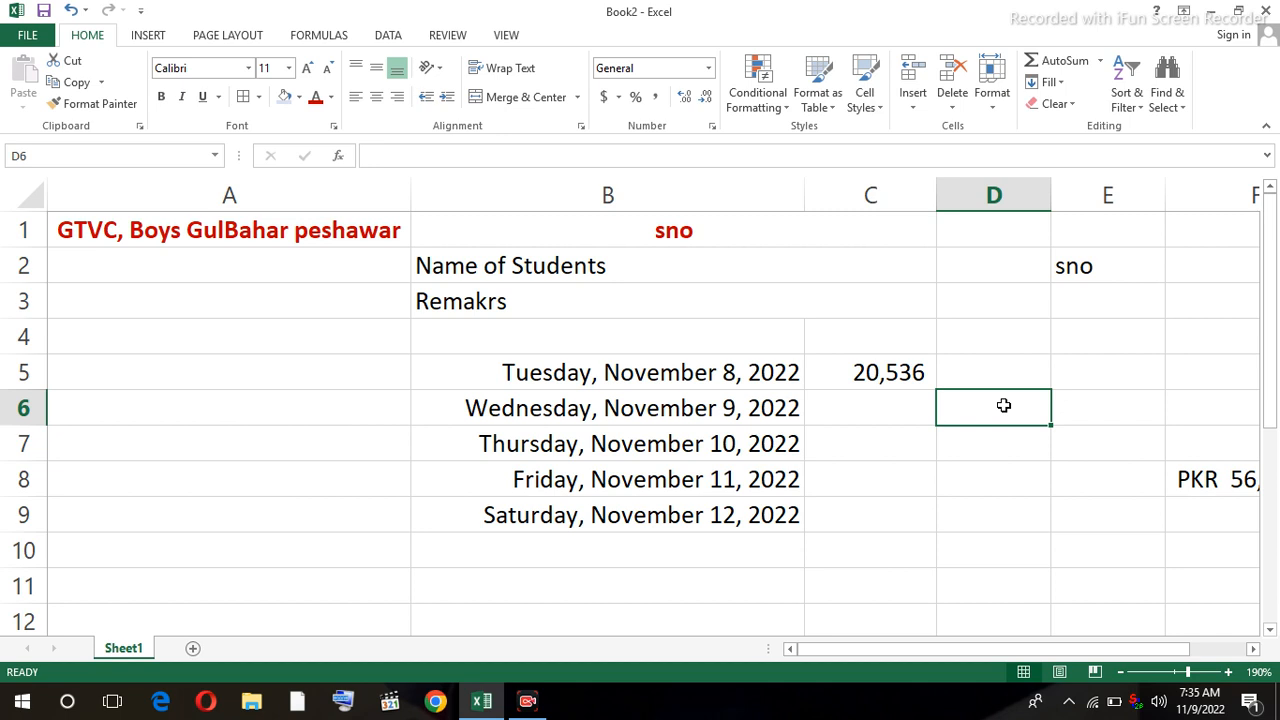
pyautogui.write('7')
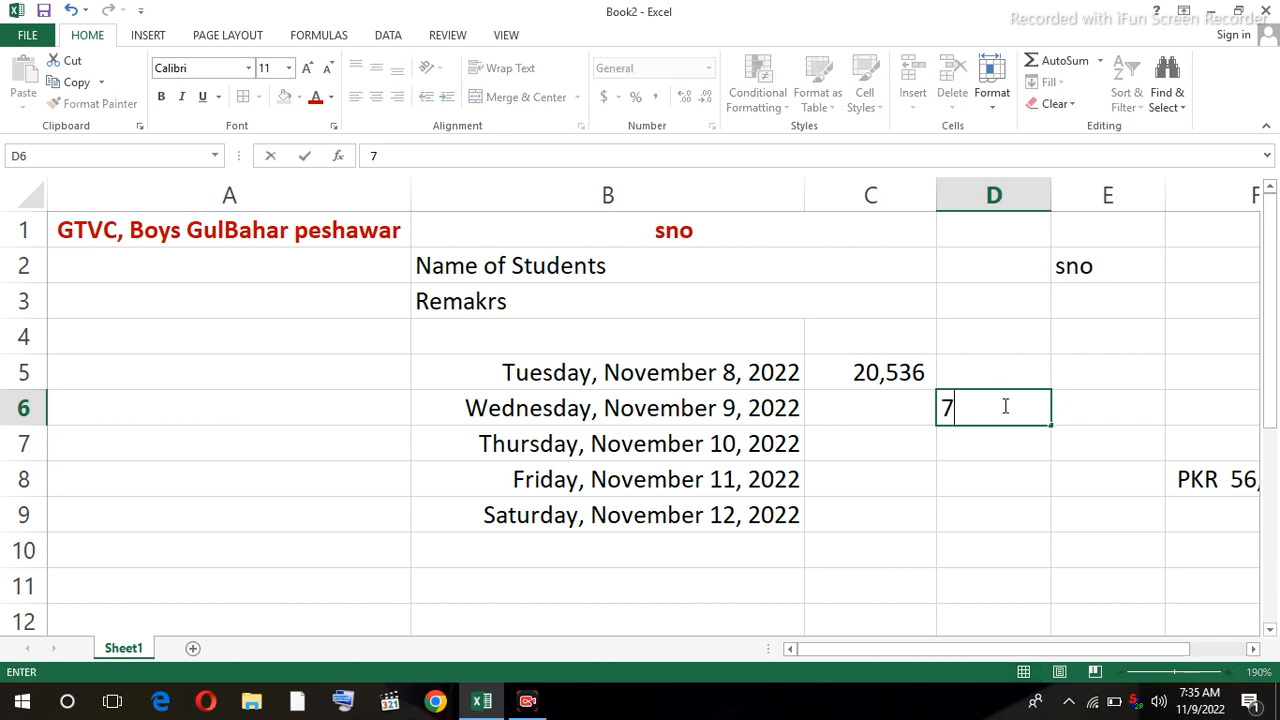
pyautogui.write(':35')
pyautogui.press('Return')
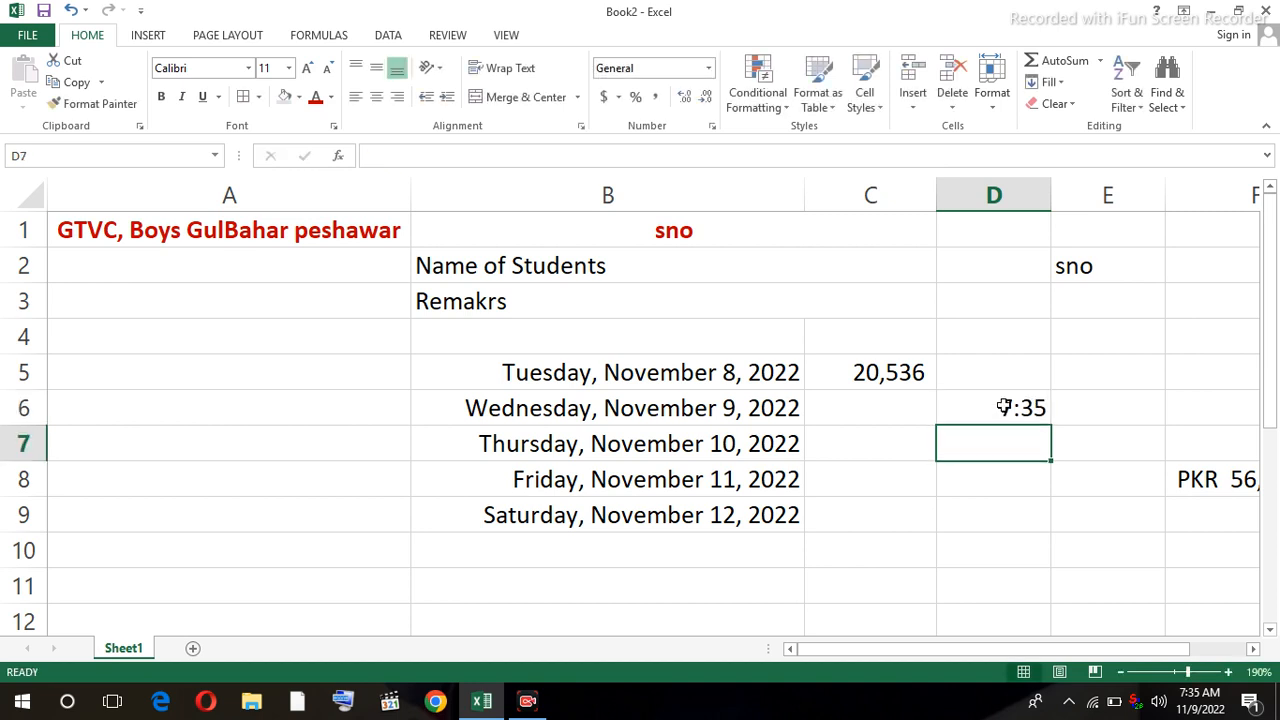
pyautogui.click(1023, 408)
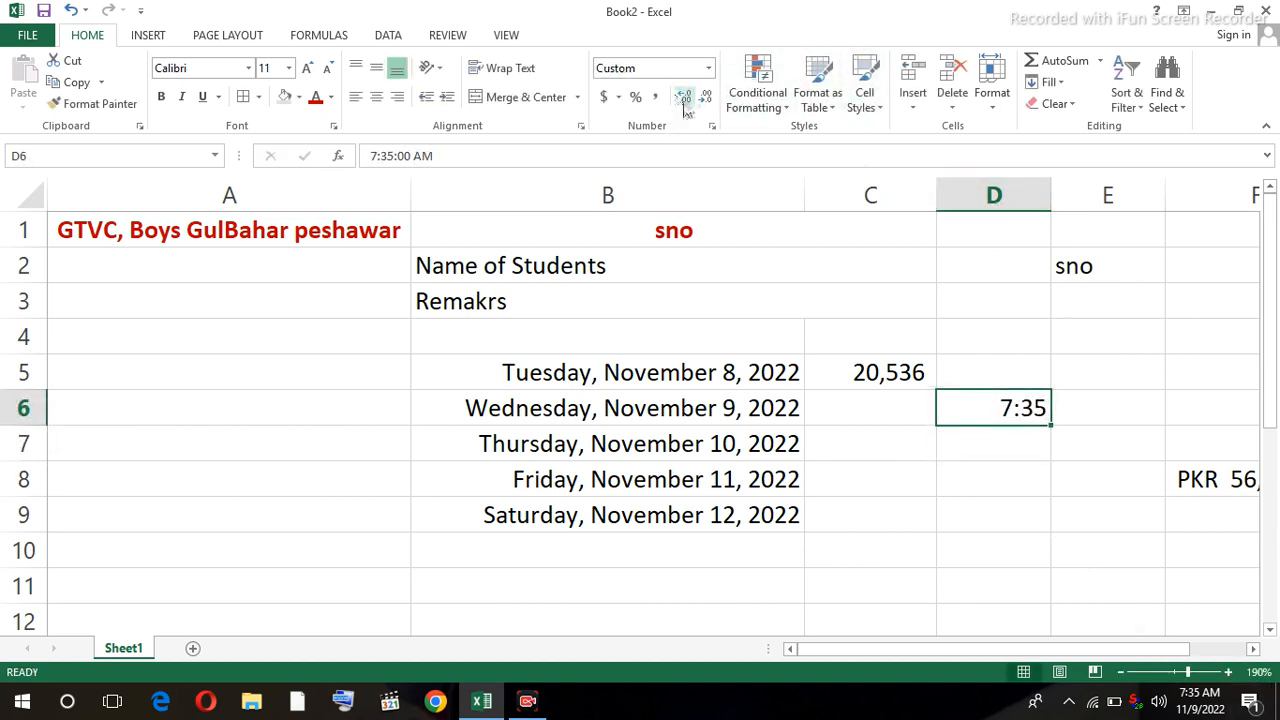
pyautogui.click(708, 68)
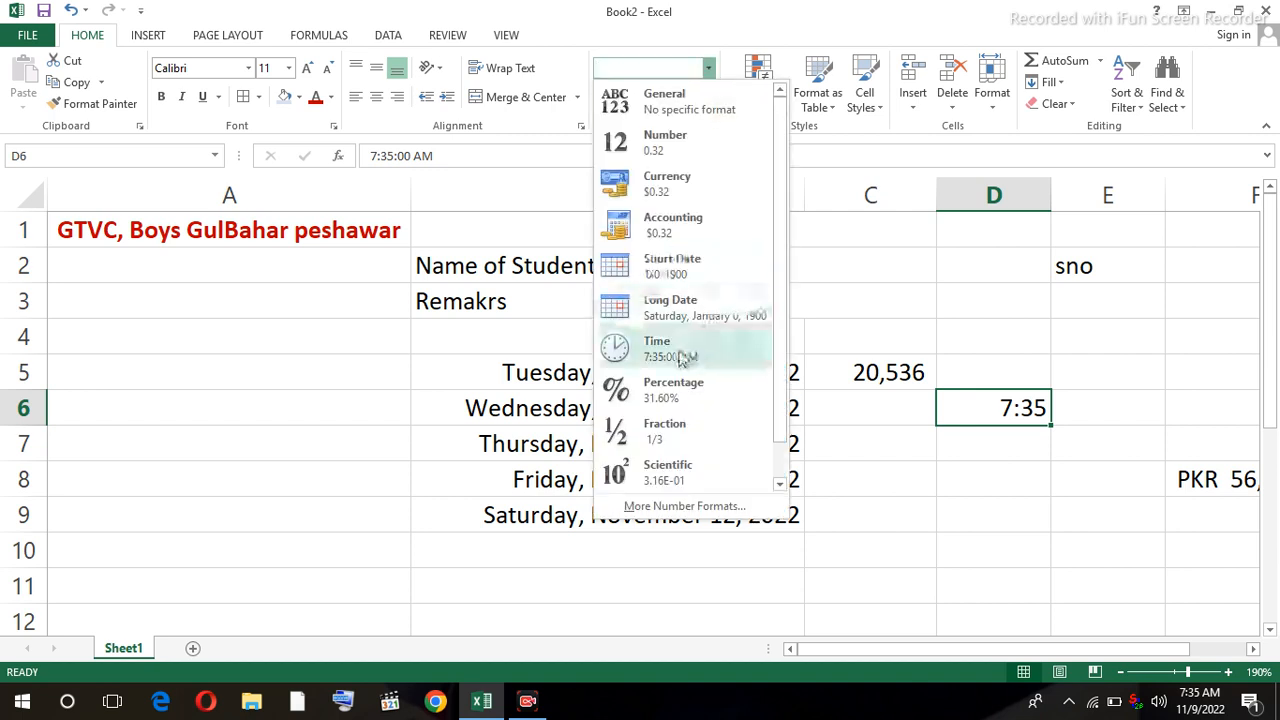
pyautogui.click(683, 352)
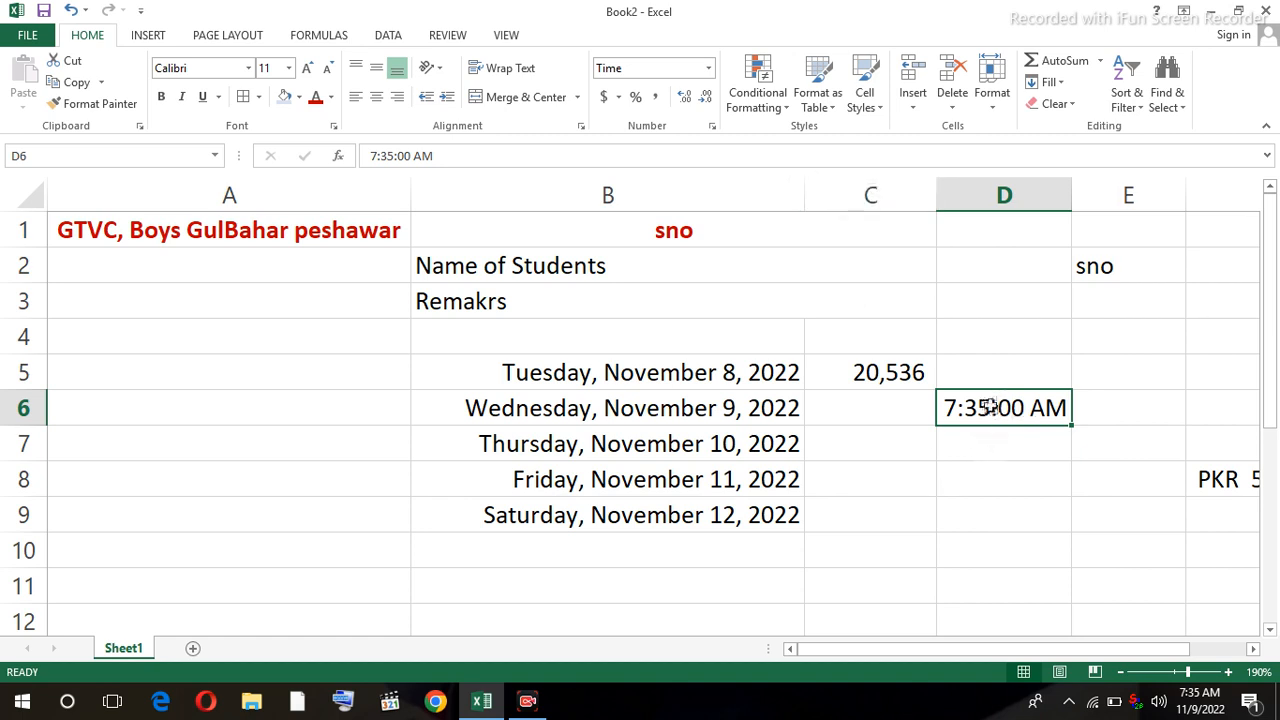
# Replace the time in cell D6 with 18:35.
pyautogui.write('18')
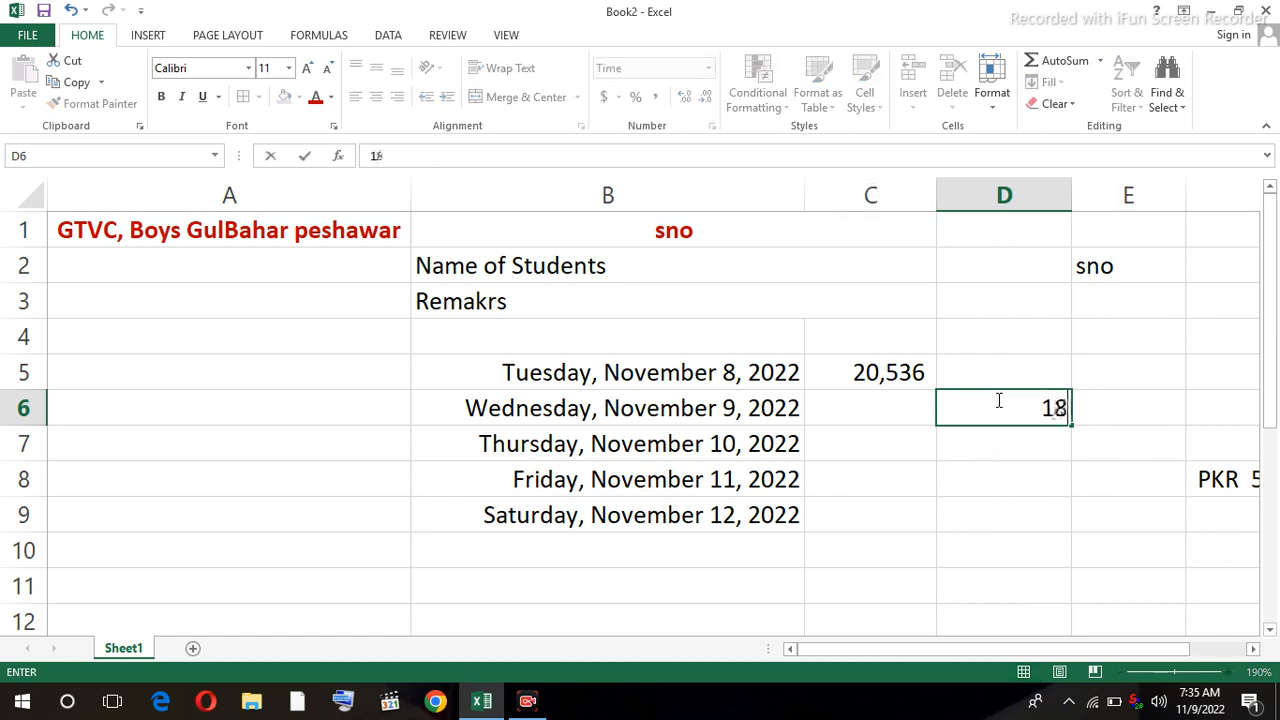
pyautogui.write(':35')
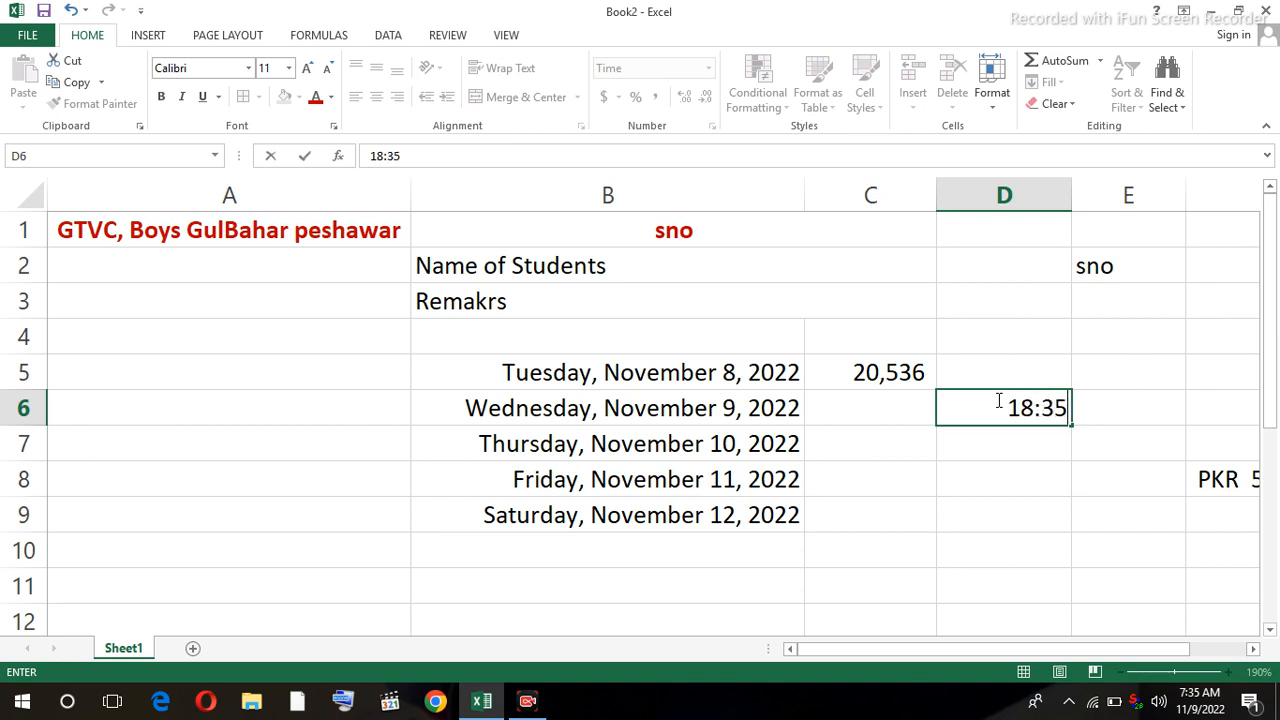
pyautogui.press('Return')
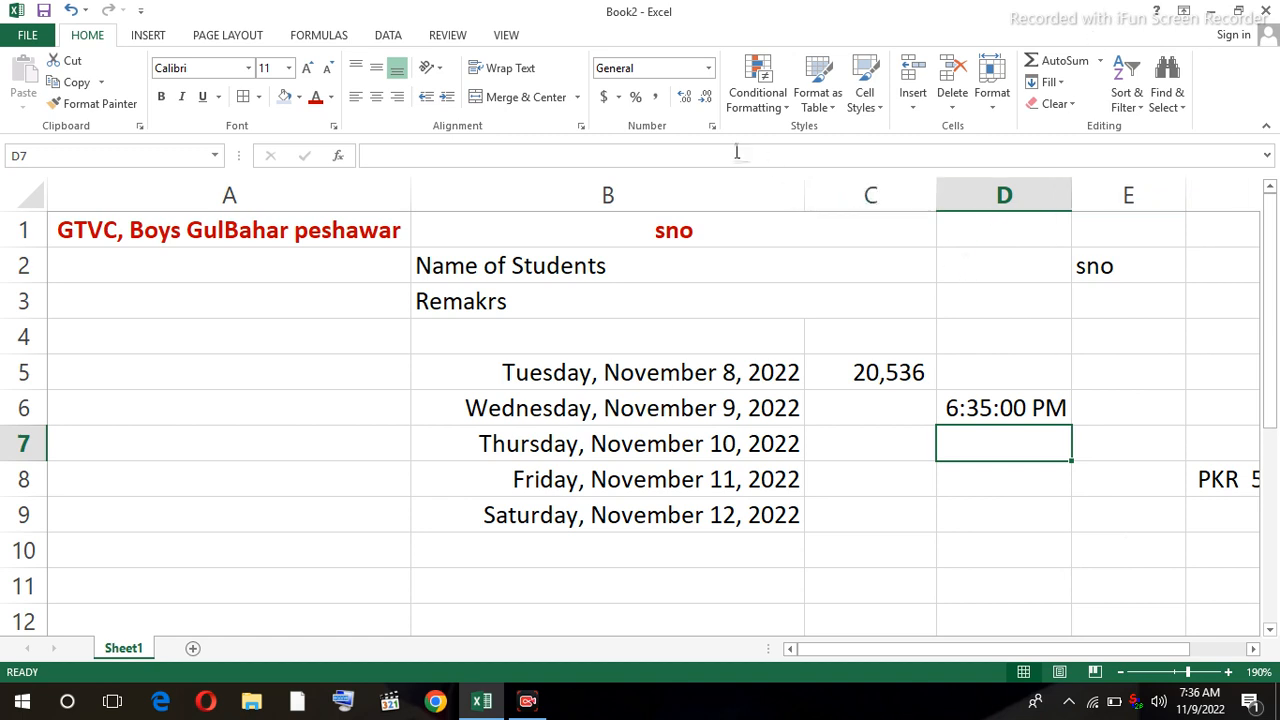
pyautogui.click(708, 68)
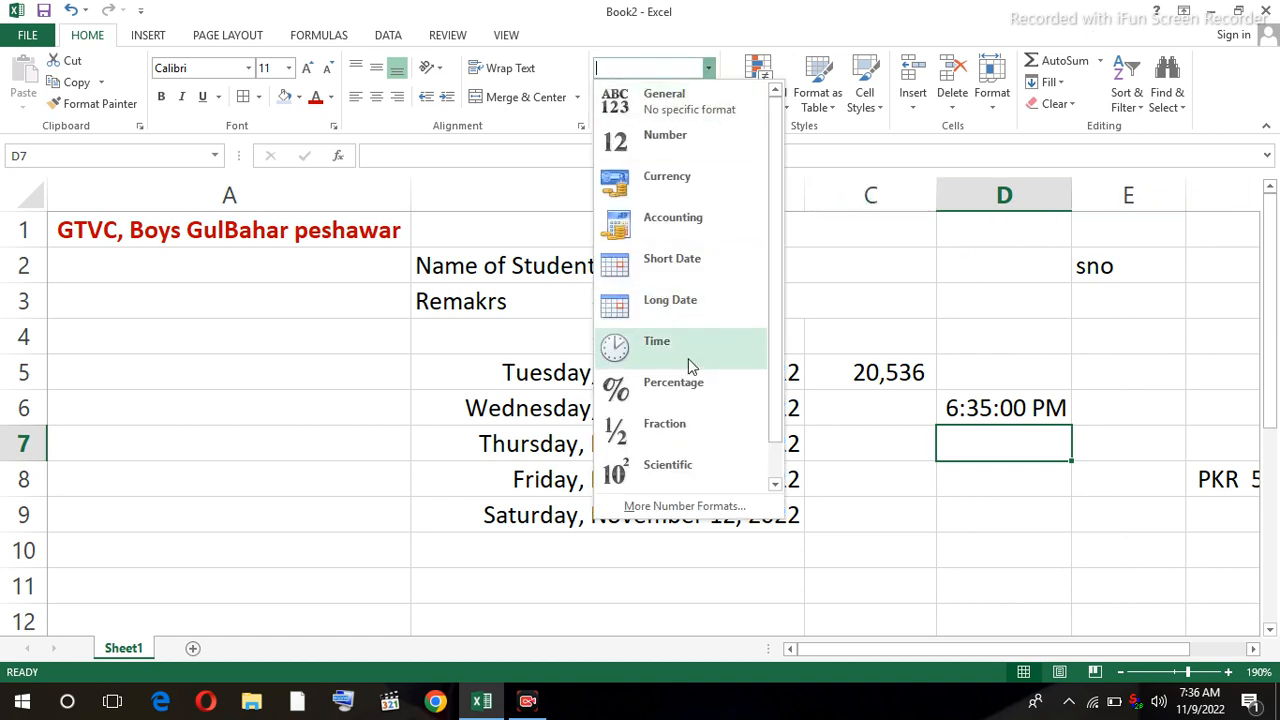
pyautogui.click(1030, 494)
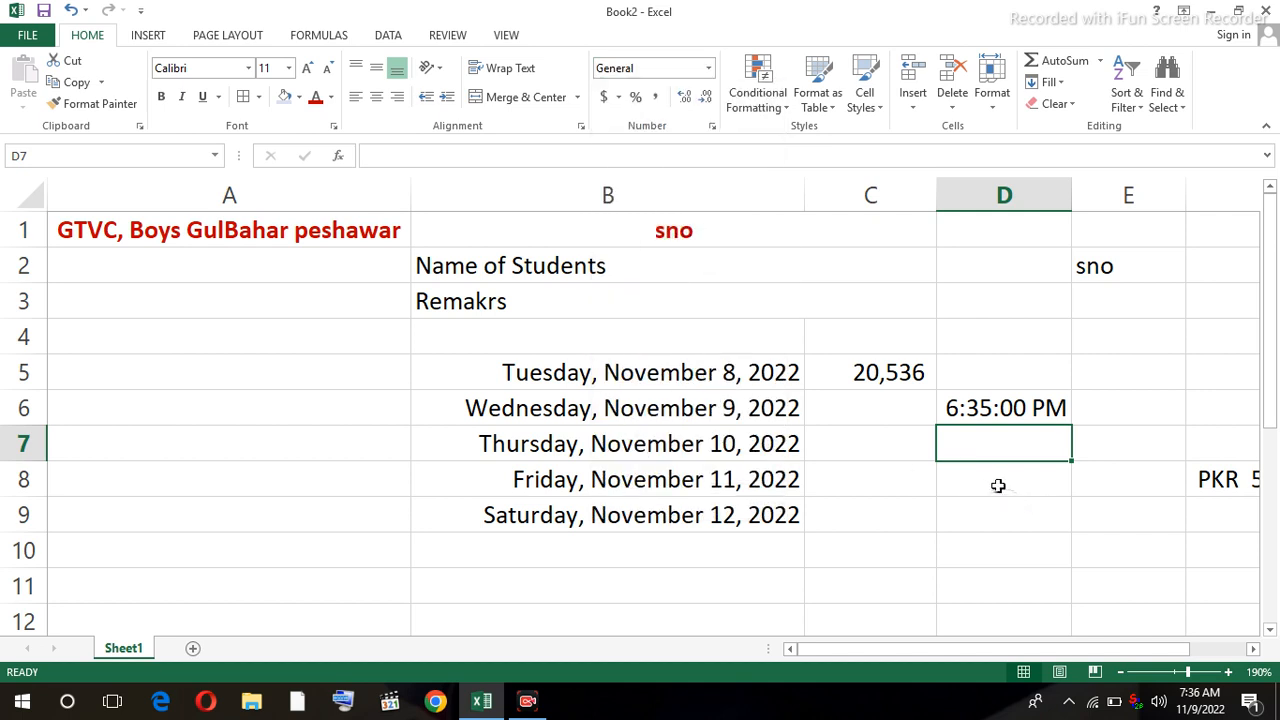
# Enter 20 in cell D8 and format the cell as Percentage.
pyautogui.click(993, 480)
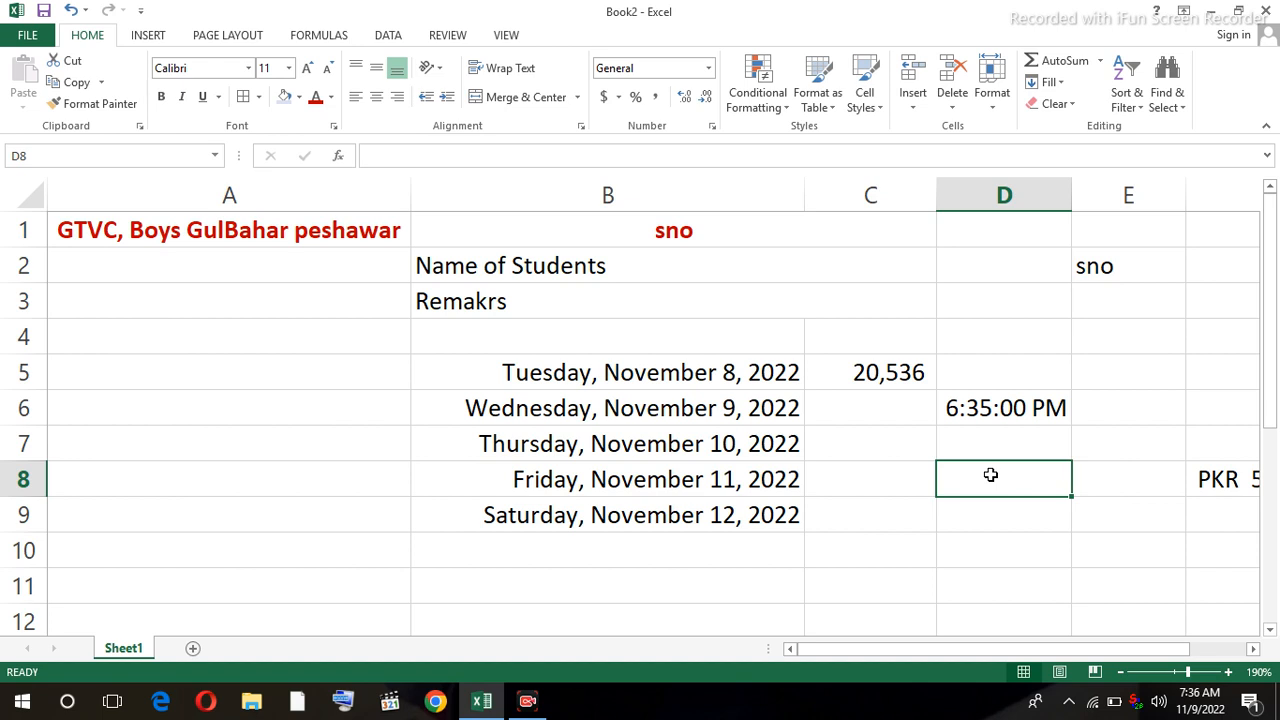
pyautogui.write('20')
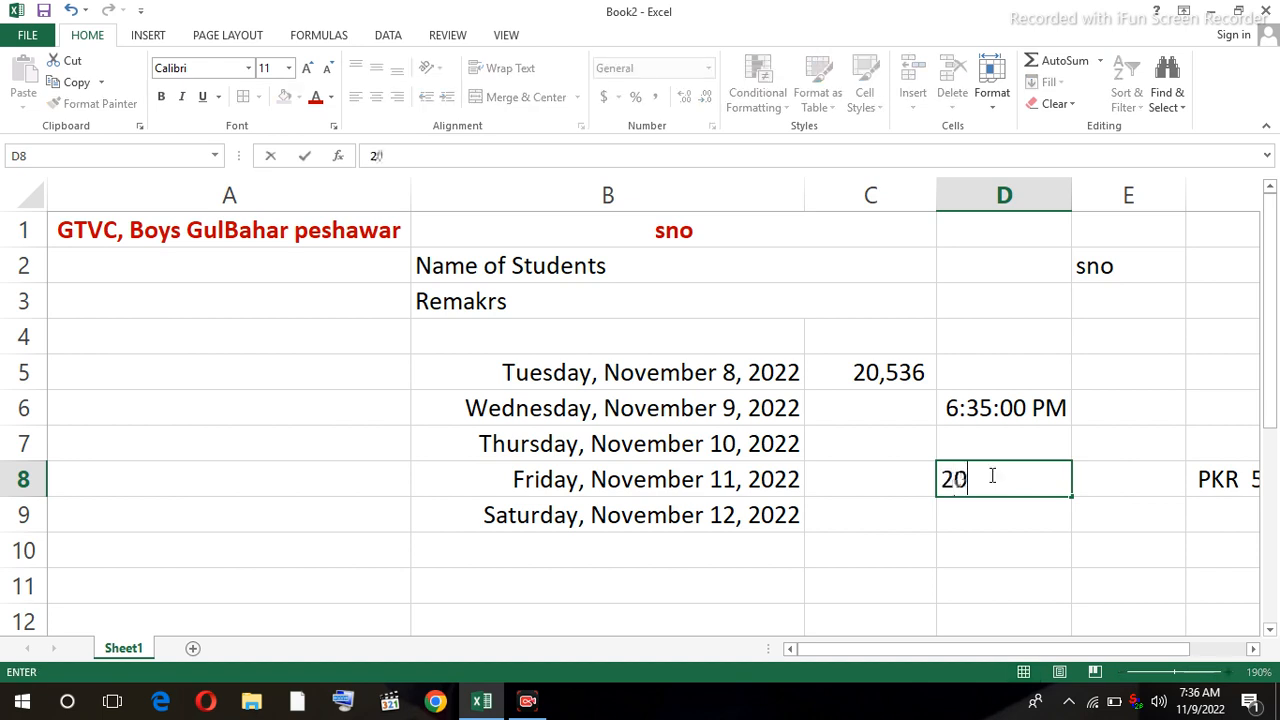
pyautogui.press('Return')
pyautogui.click(990, 475)
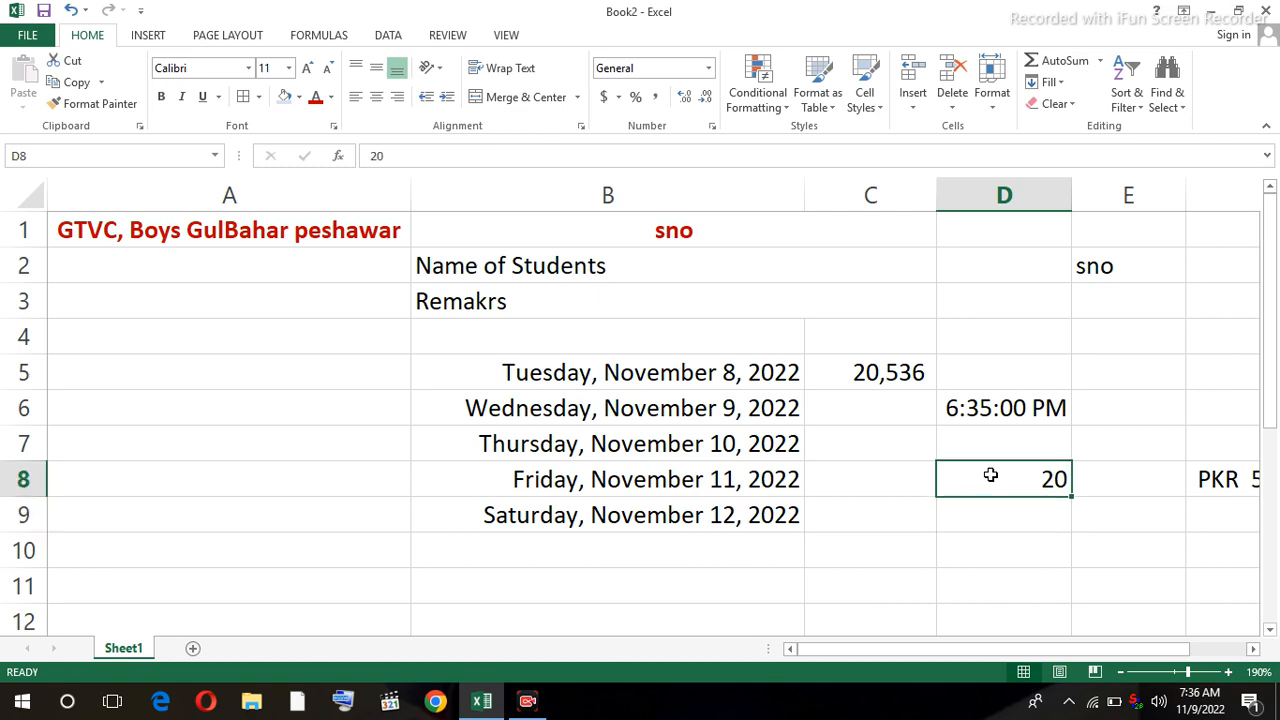
pyautogui.click(708, 67)
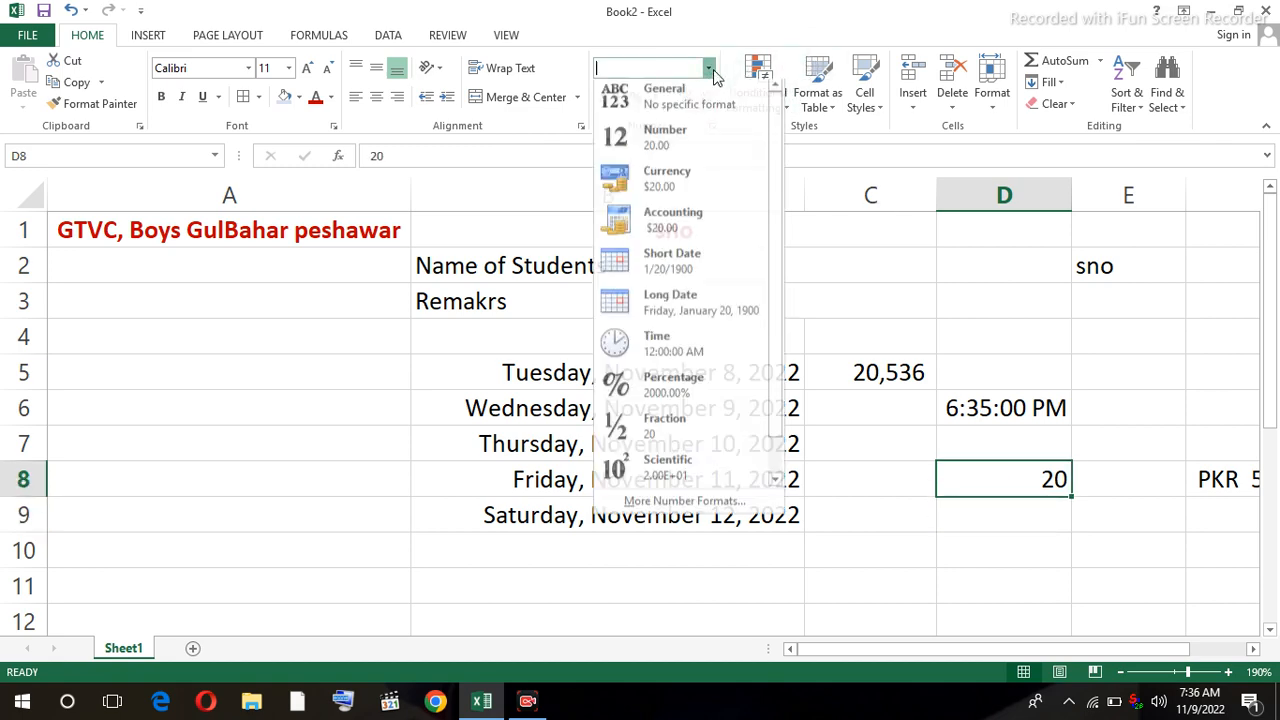
pyautogui.click(652, 399)
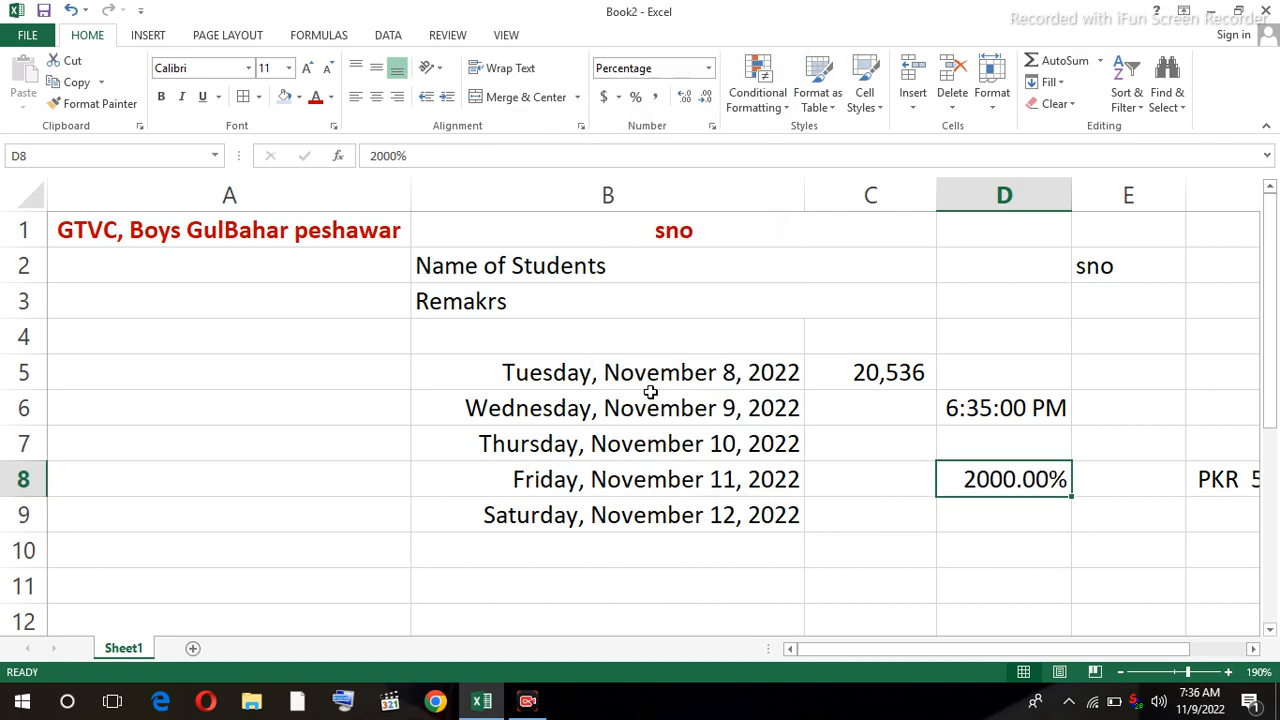
# Remove both decimal places from the percentage in cell D8.
pyautogui.click(705, 97)
pyautogui.click(705, 97)
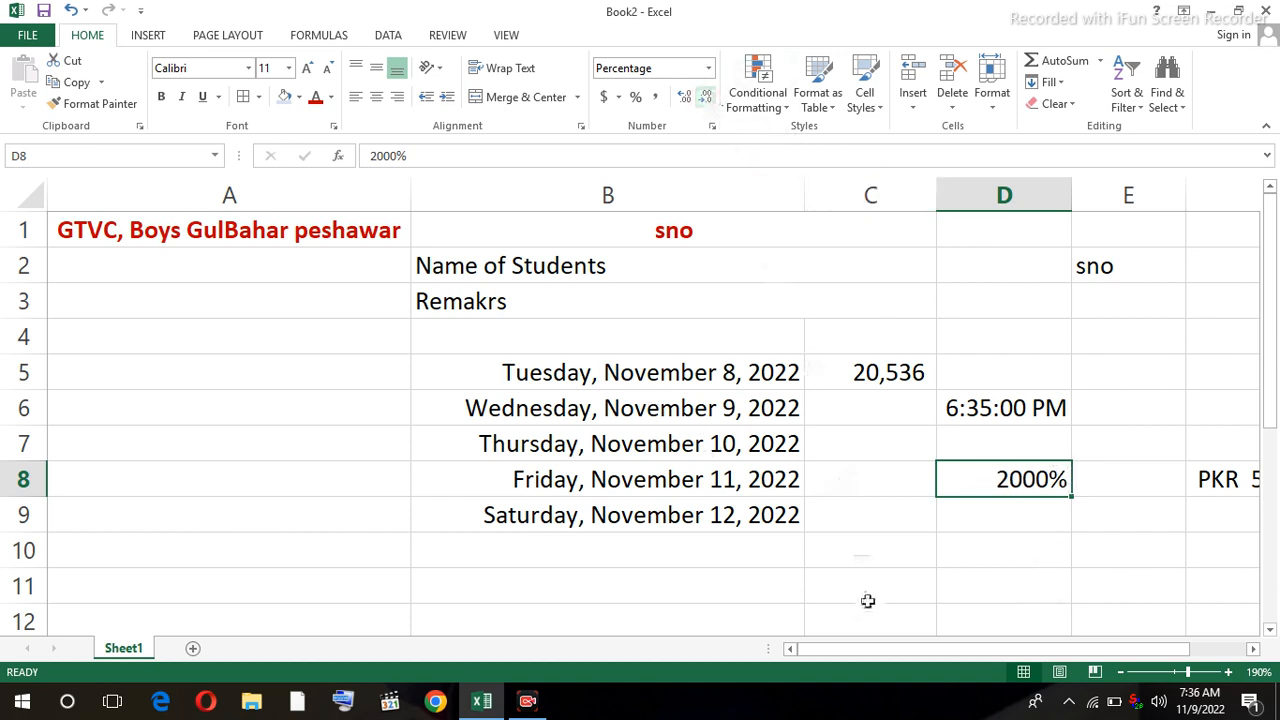
pyautogui.click(960, 554)
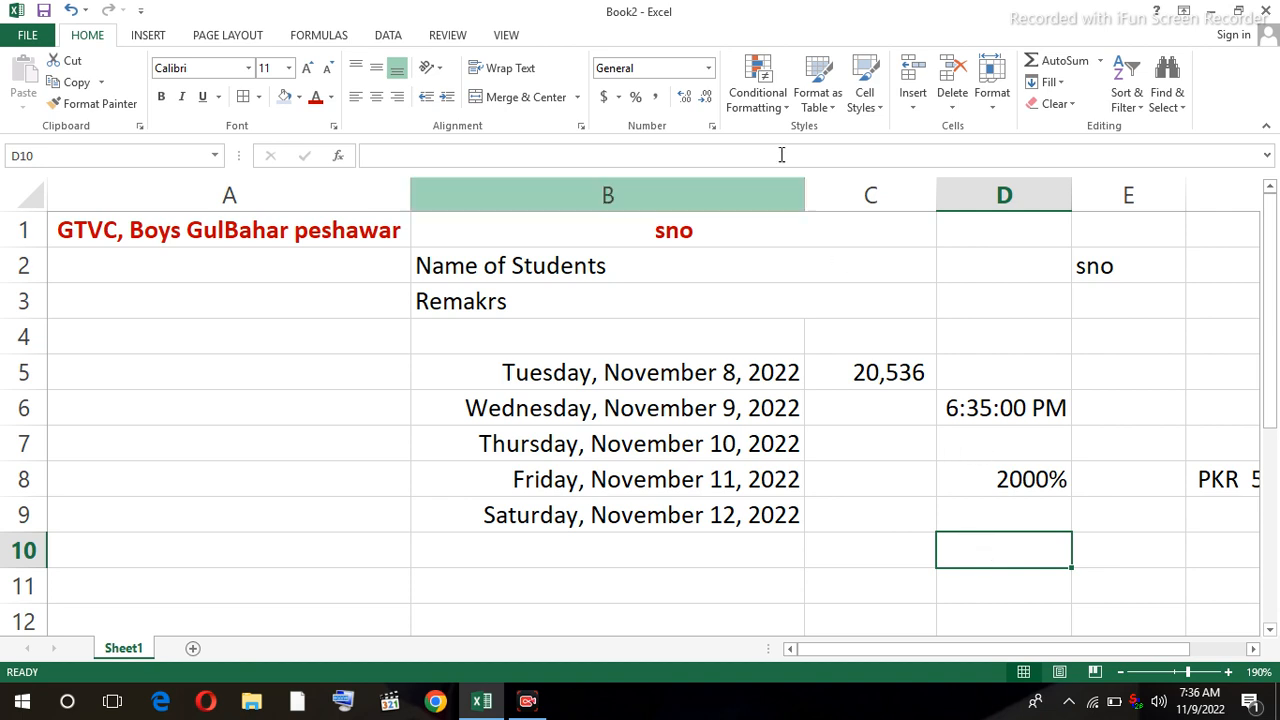
pyautogui.click(709, 68)
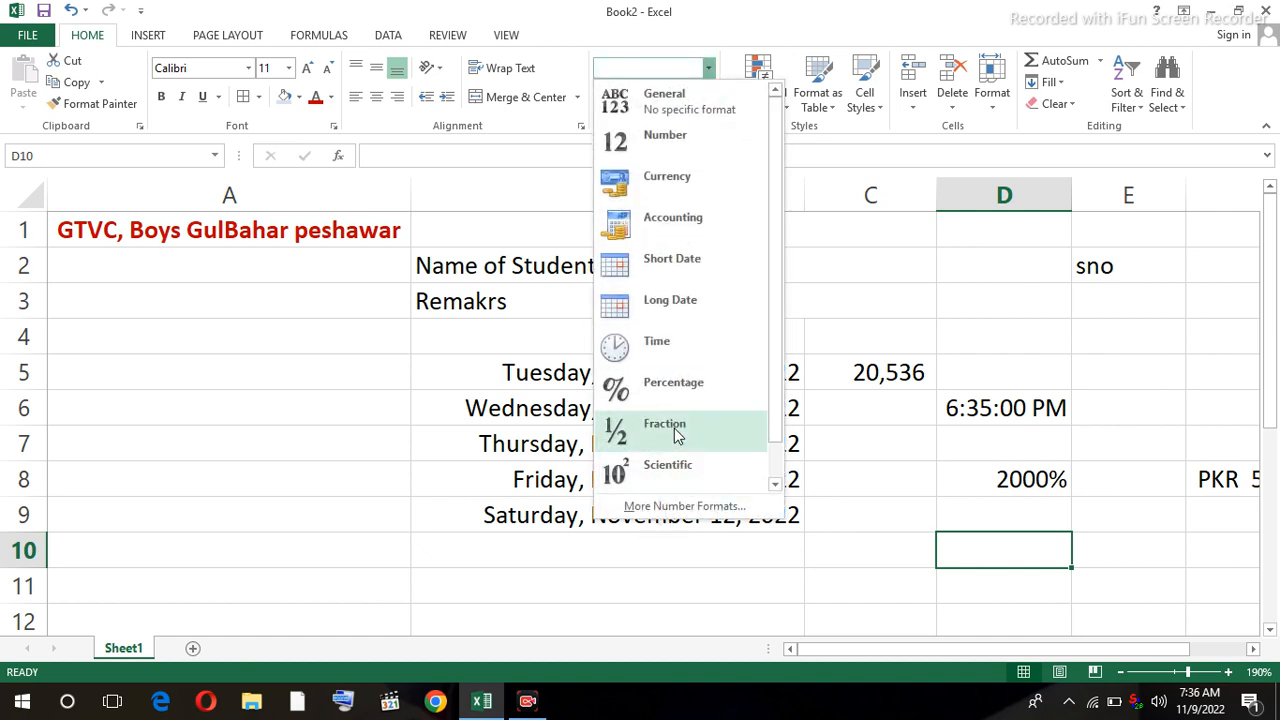
pyautogui.click(997, 545)
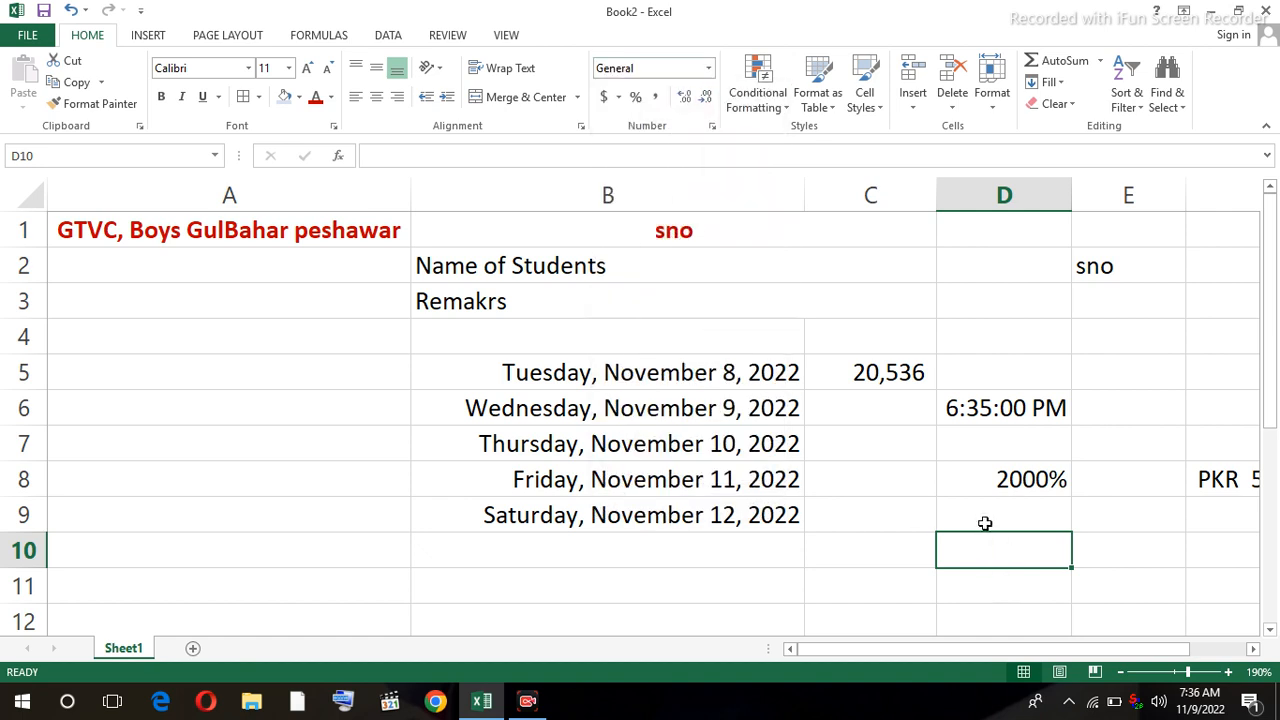
pyautogui.click(872, 455)
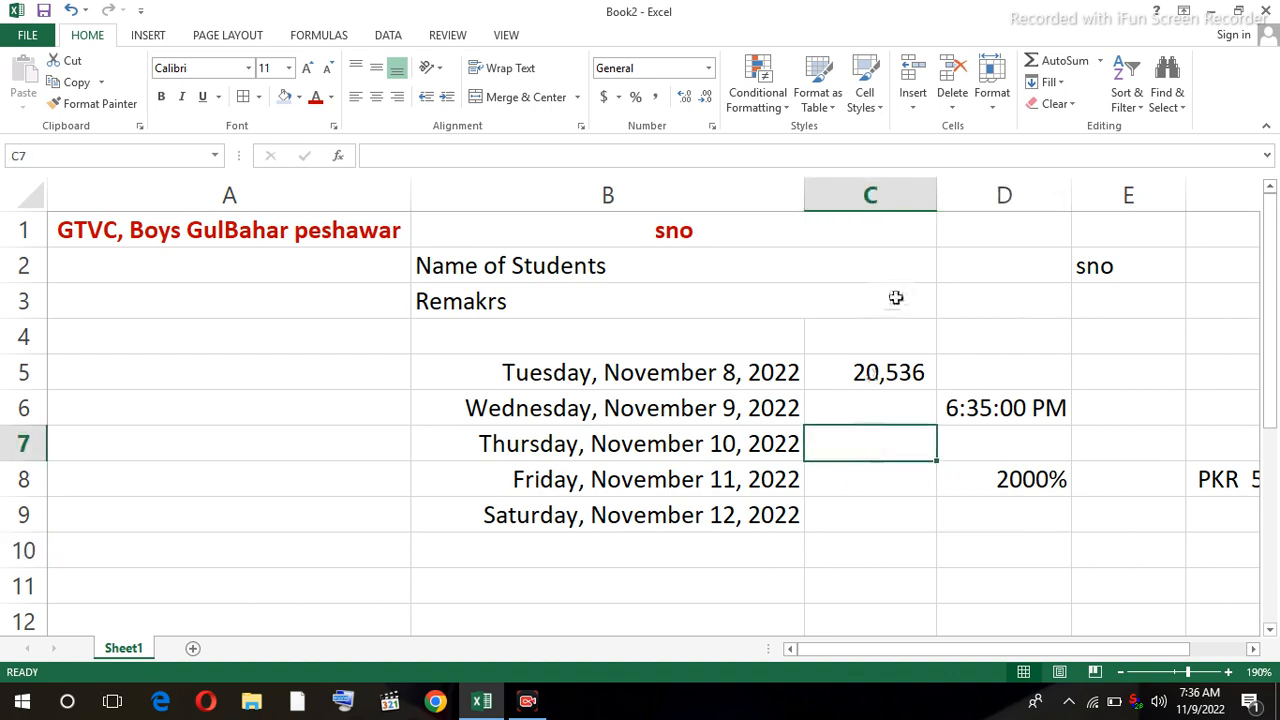
# Enter 0.5 in cell D3 and apply the Fraction number format to it.
pyautogui.click(896, 266)
pyautogui.click(1000, 295)
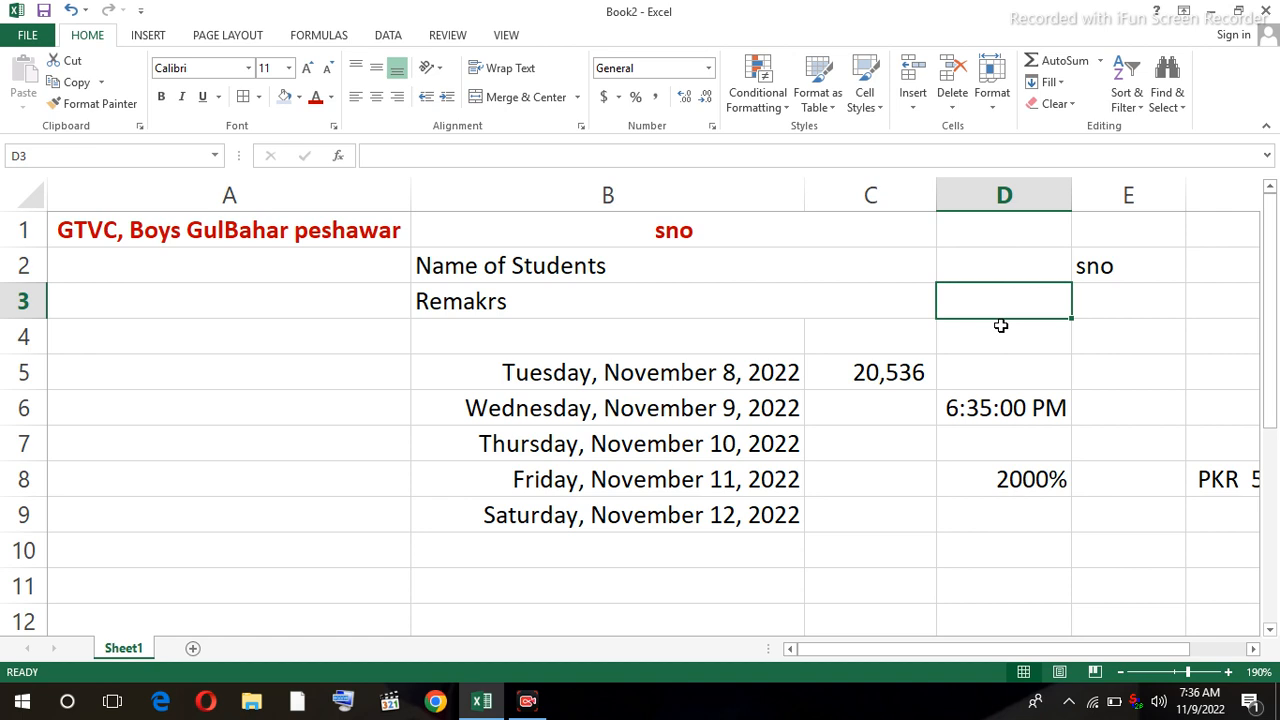
pyautogui.write('0.5')
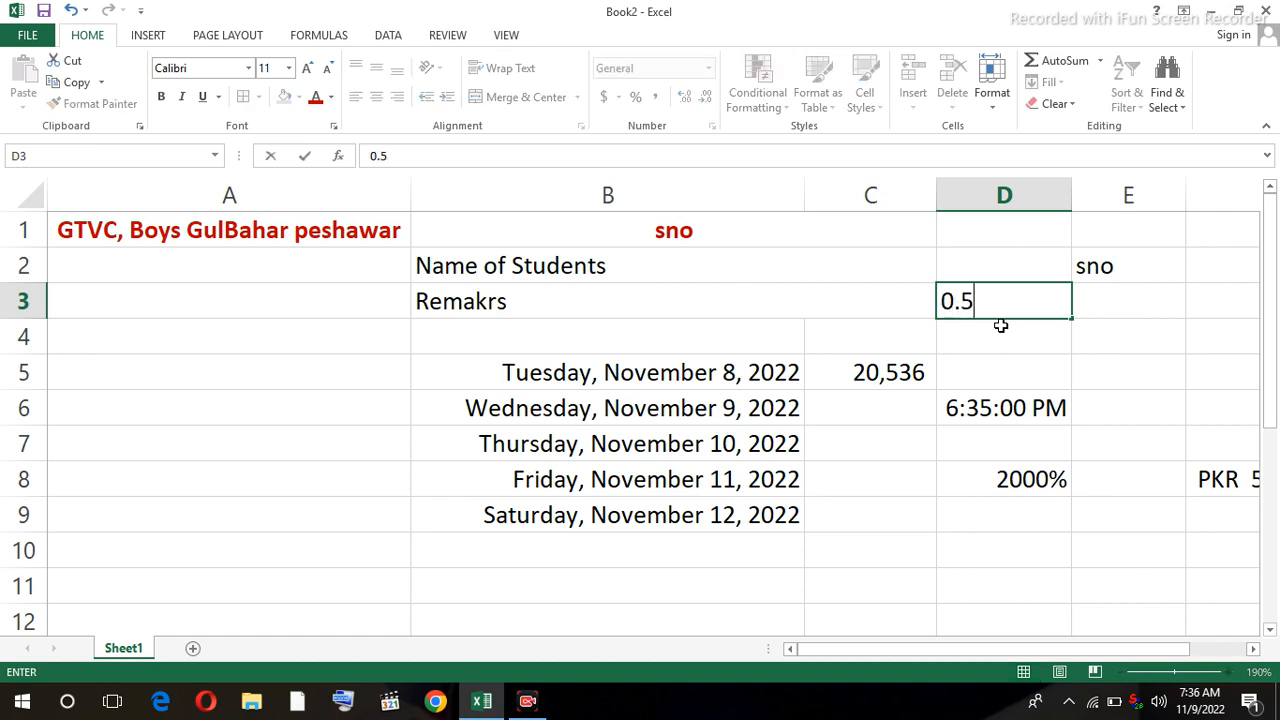
pyautogui.press('Return')
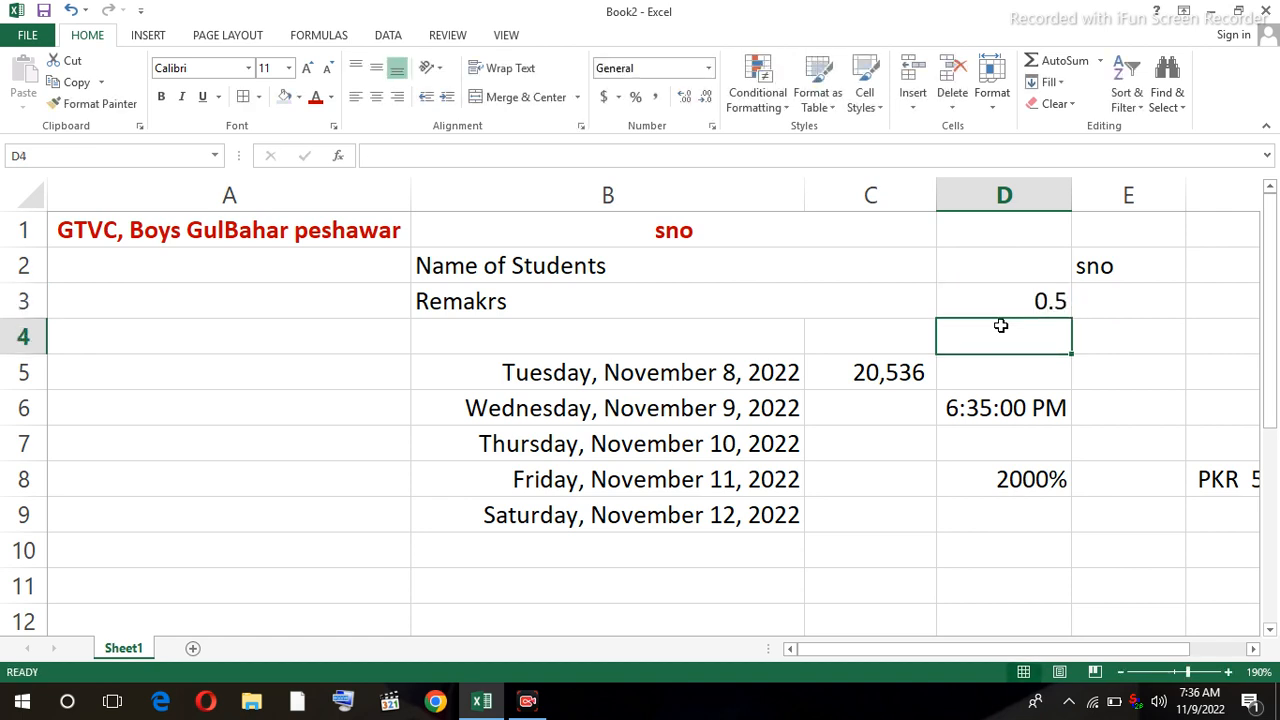
pyautogui.click(1020, 302)
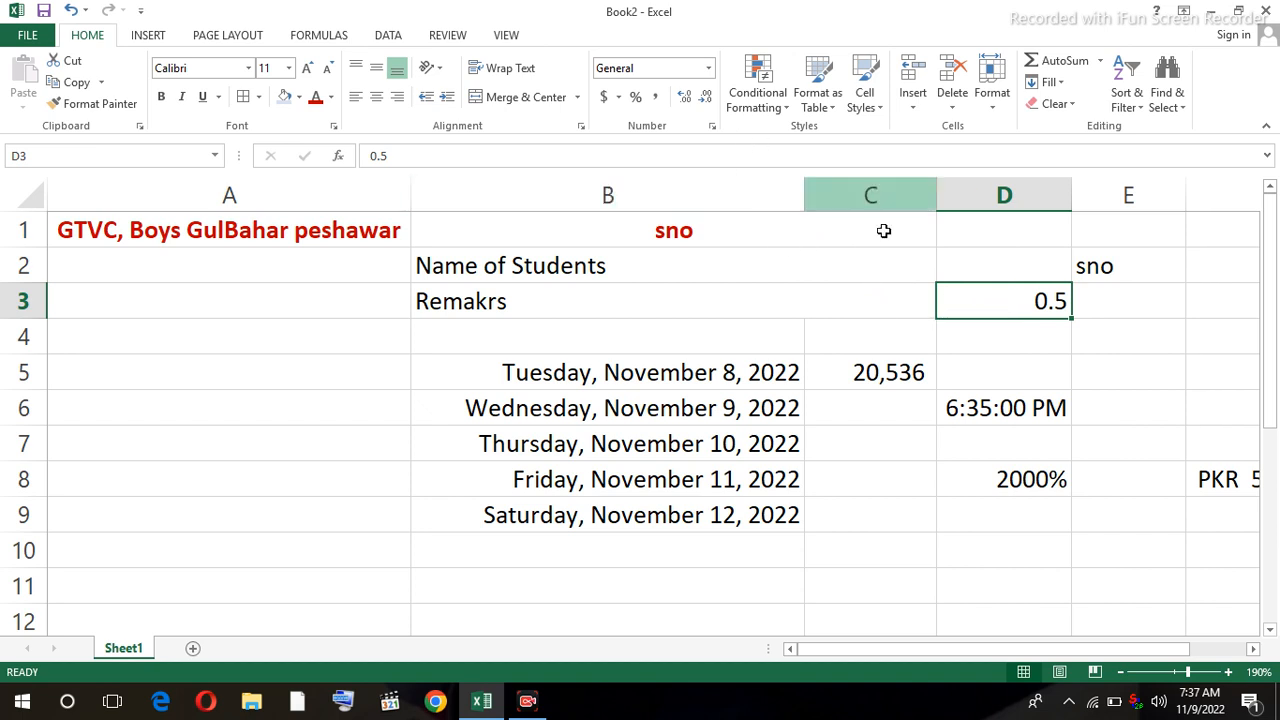
pyautogui.click(709, 68)
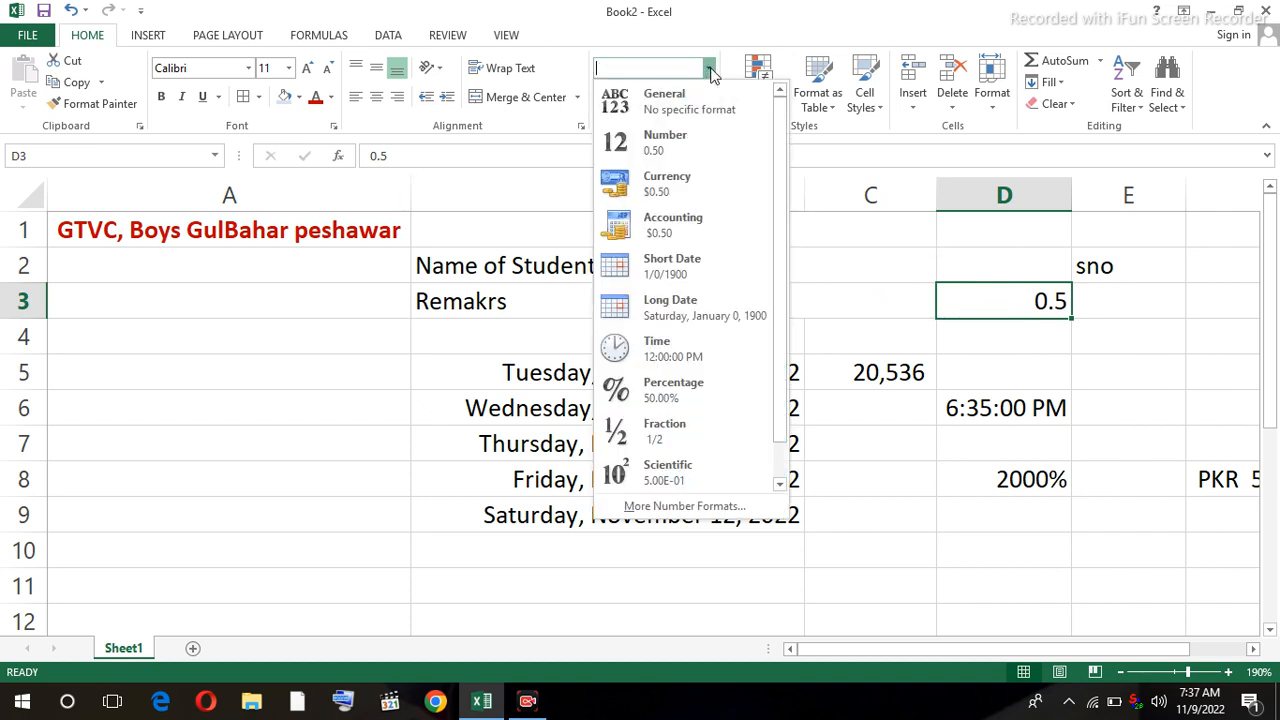
pyautogui.click(668, 430)
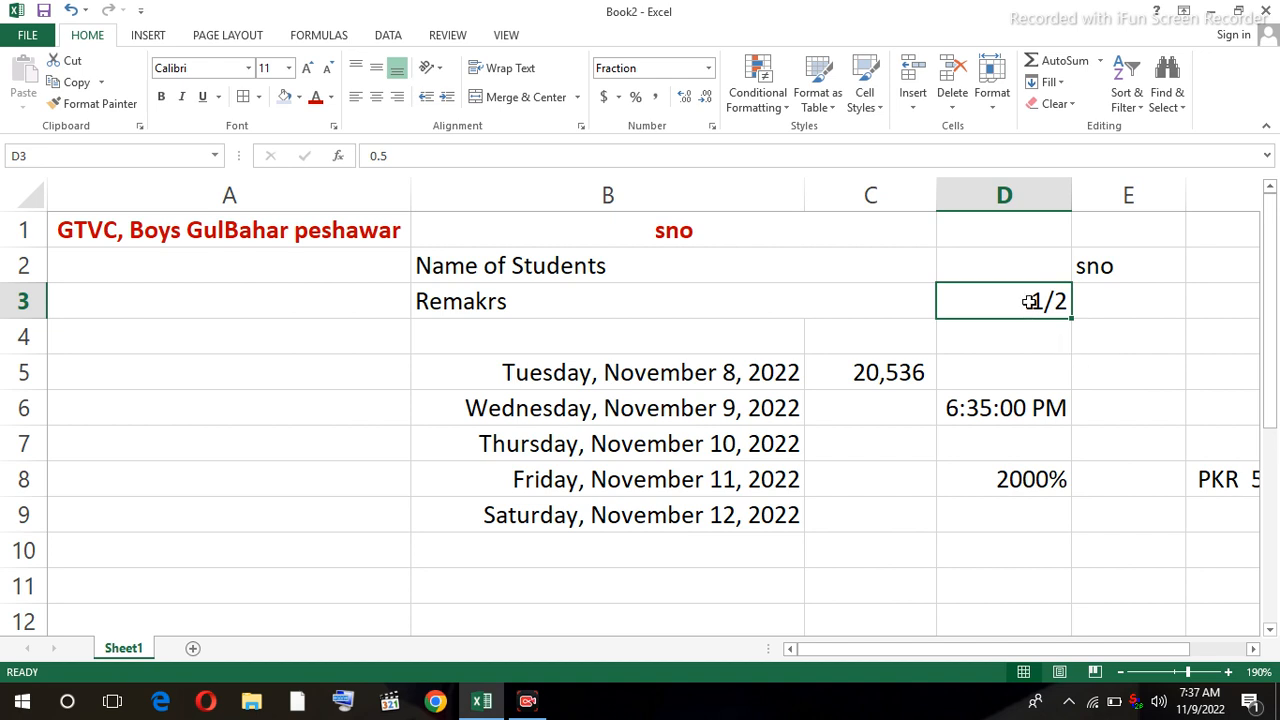
# Replace the value in the fraction cell D3 with 0.3.
pyautogui.write('0.')
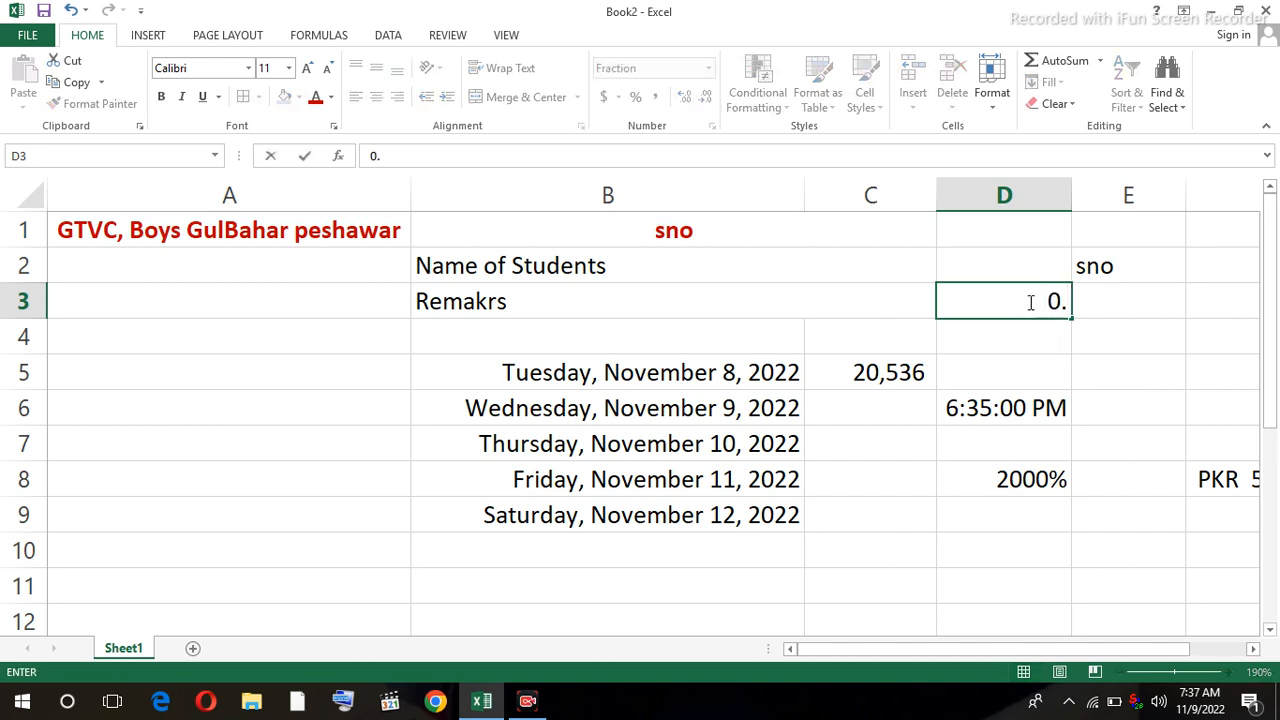
pyautogui.write('3')
pyautogui.press('Return')
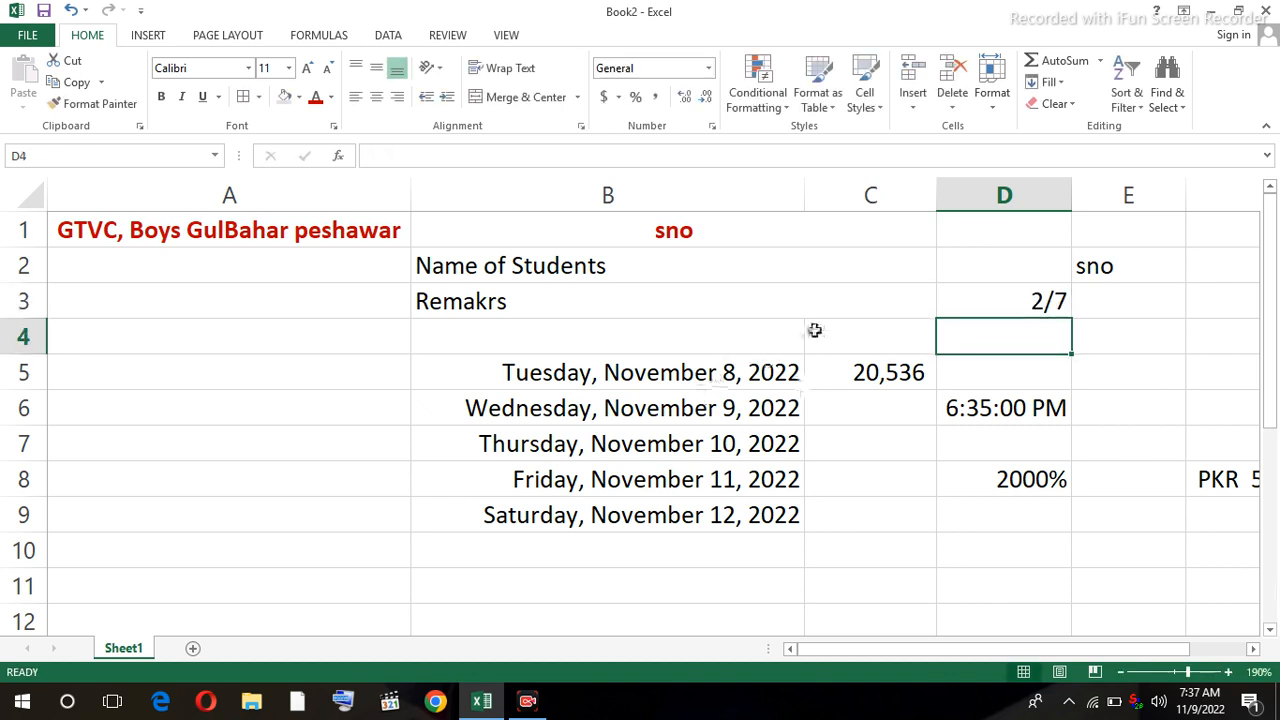
# Replace the value in the fraction cell D3 with 0.8.
pyautogui.click(1035, 305)
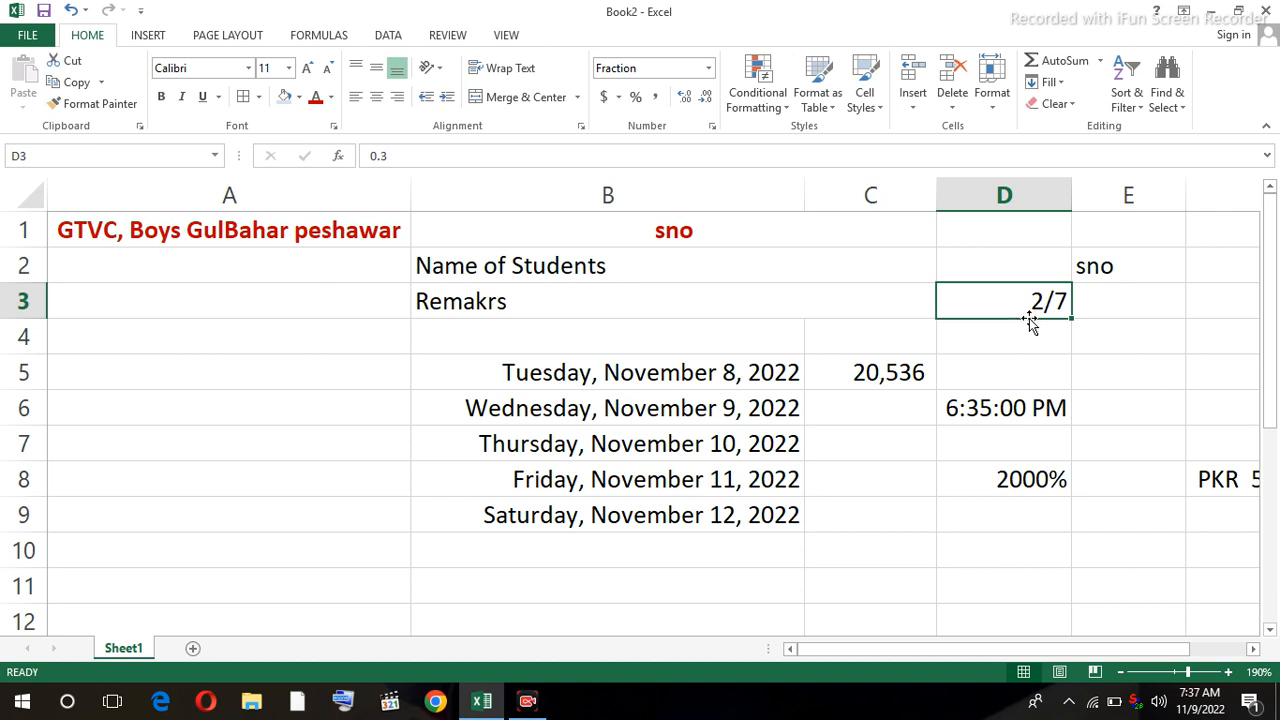
pyautogui.write('0.8')
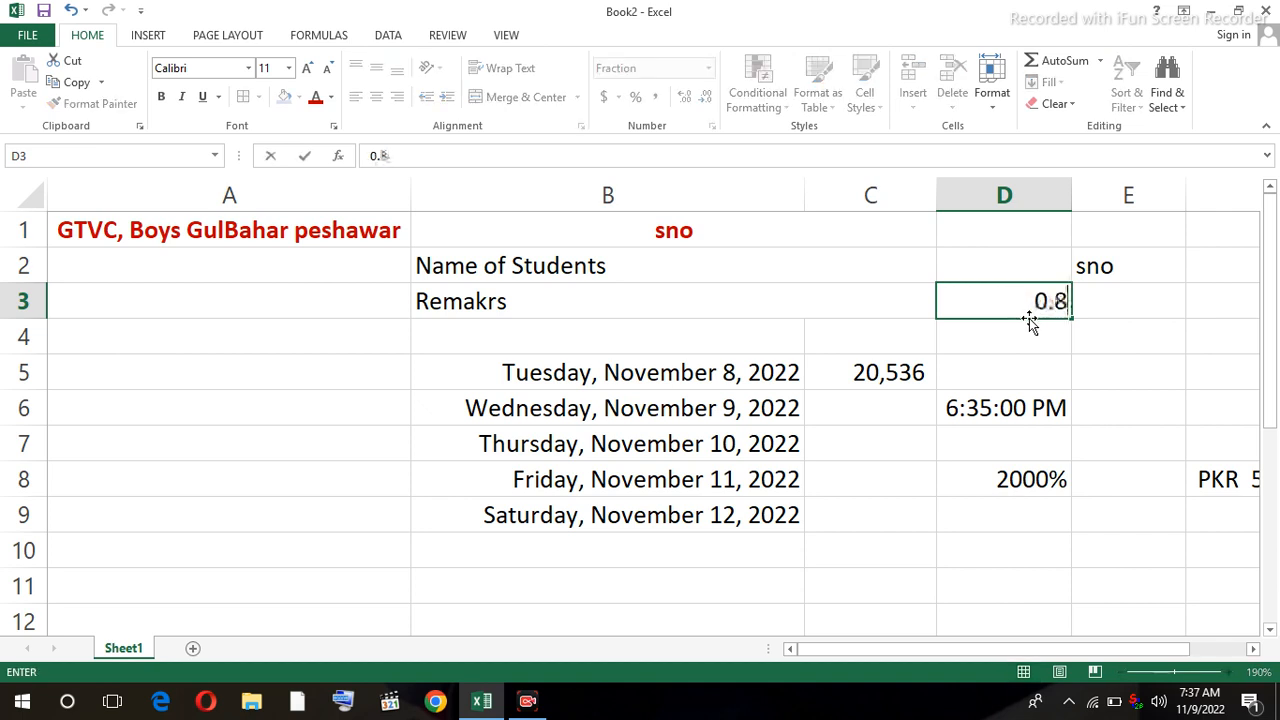
pyautogui.press('Return')
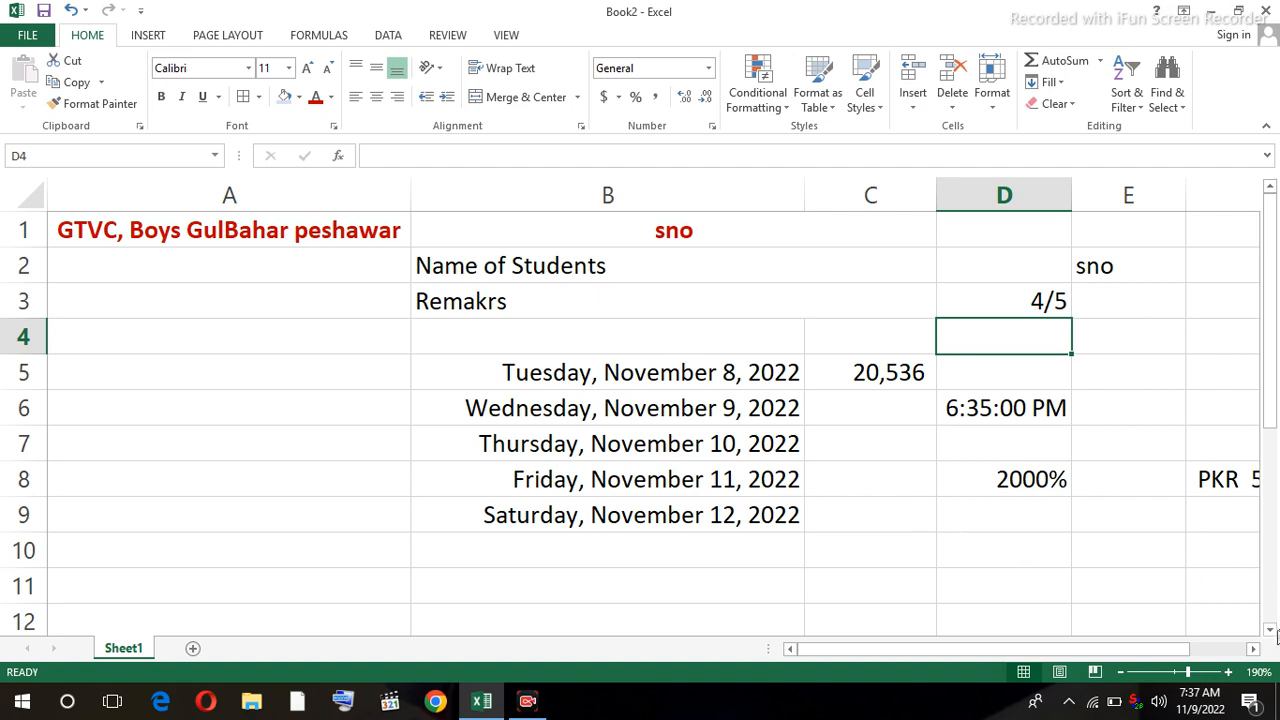
# Enter the number 000234567 with its leading zeros in the empty cell C11.
pyautogui.click(1269, 631)
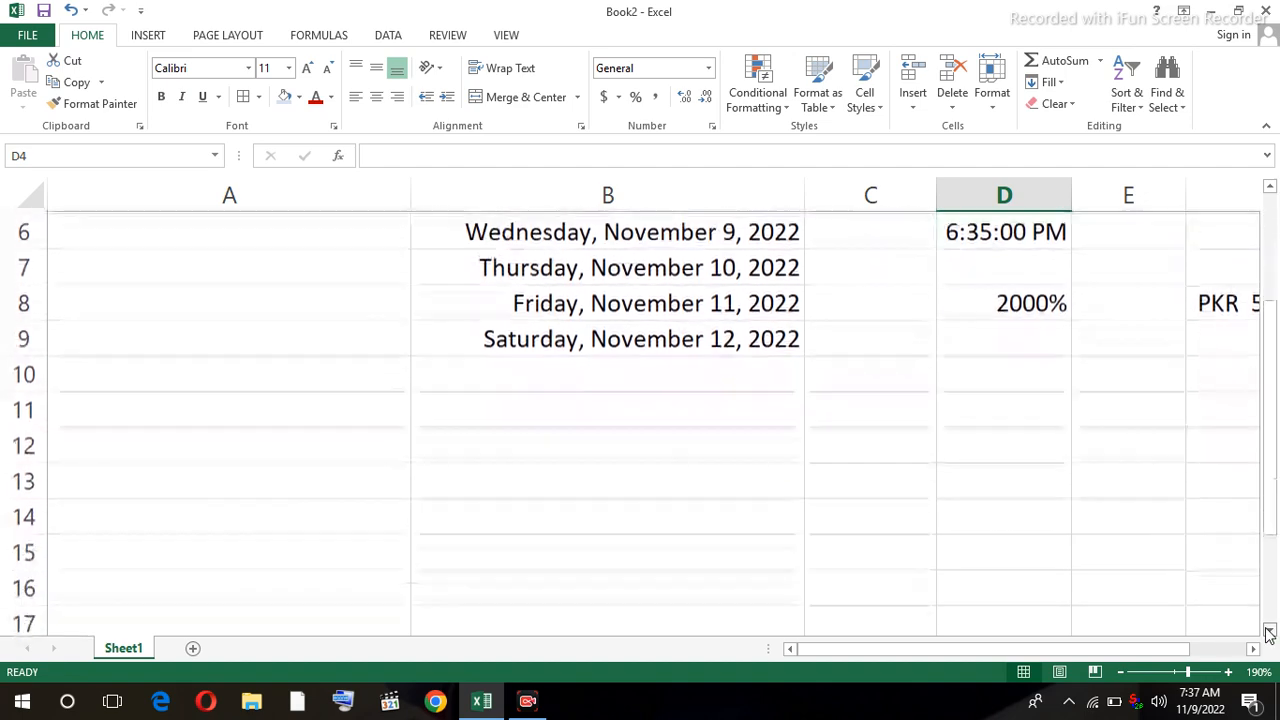
pyautogui.click(854, 367)
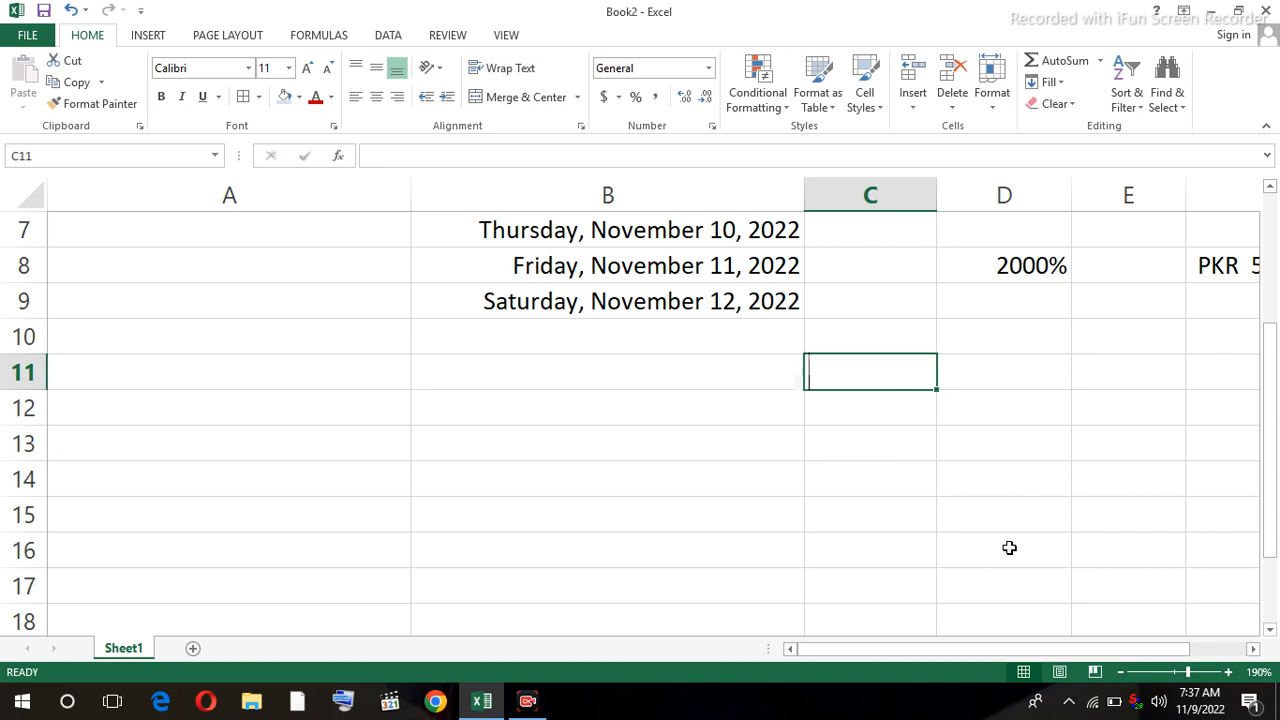
pyautogui.write('00023456')
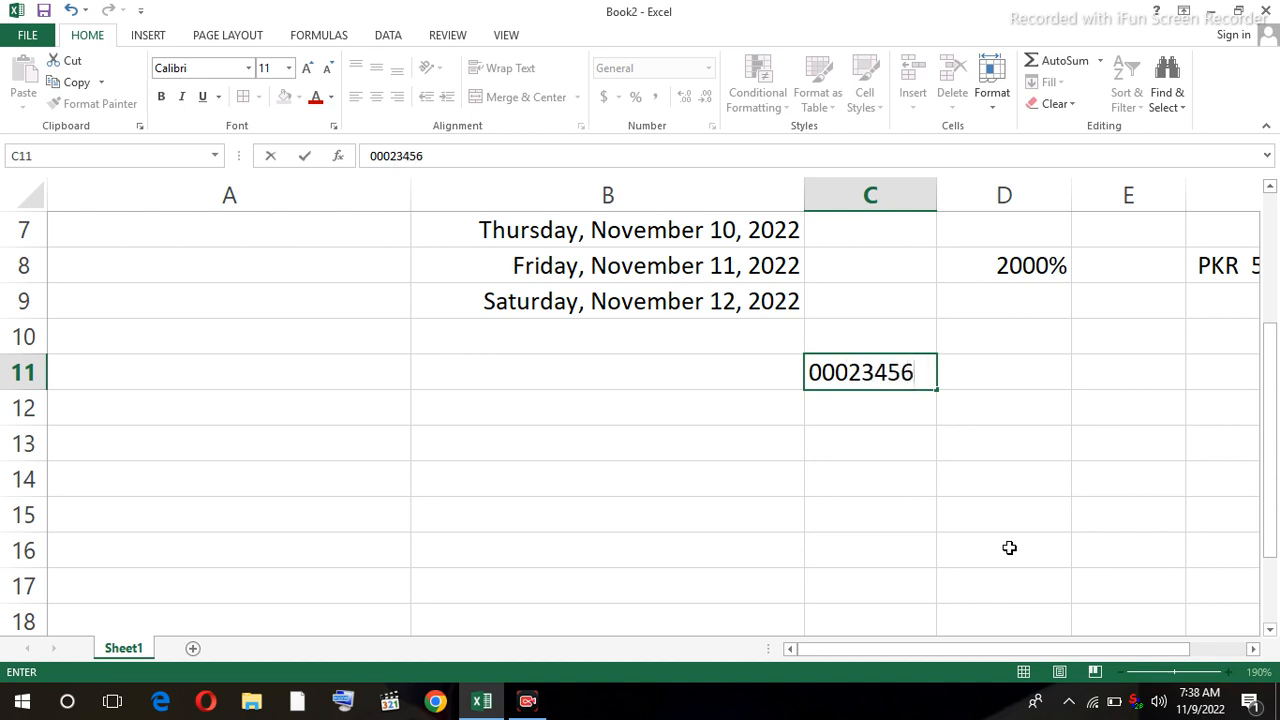
pyautogui.write('7')
pyautogui.press('Return')
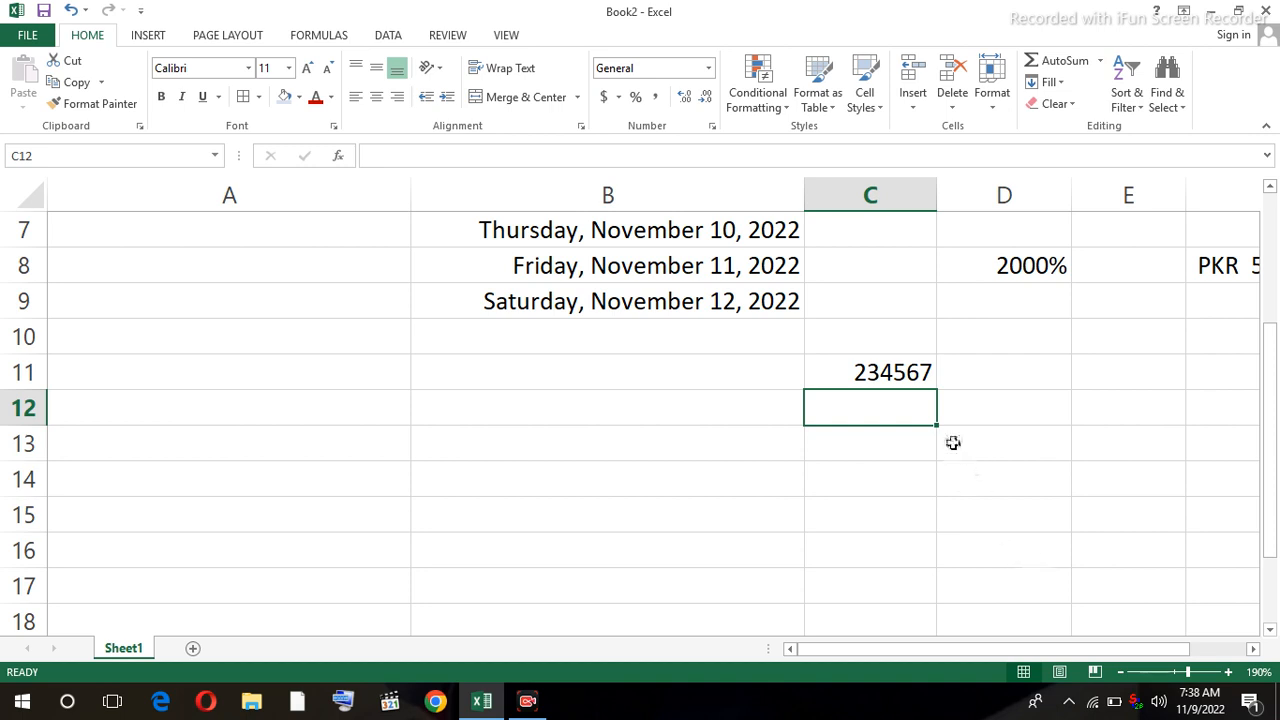
# Apply the Text number format to cell C11 and replace its content with 00034567.
pyautogui.click(921, 380)
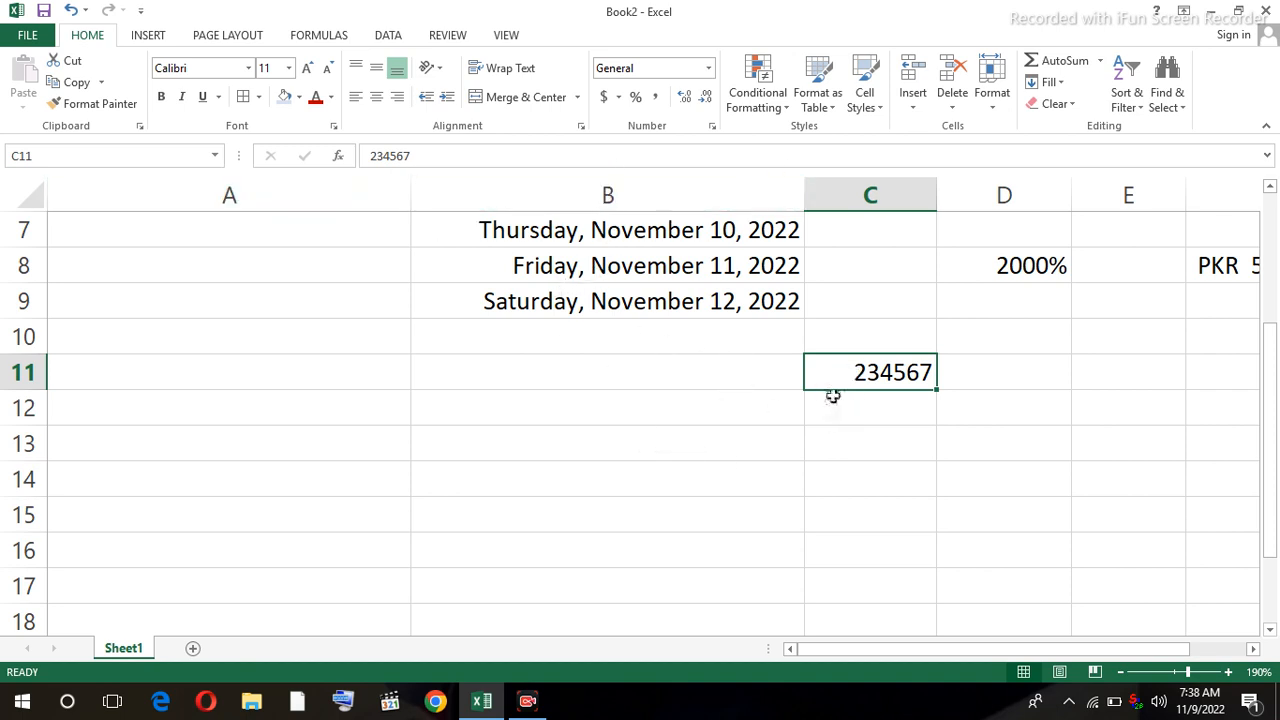
pyautogui.click(708, 68)
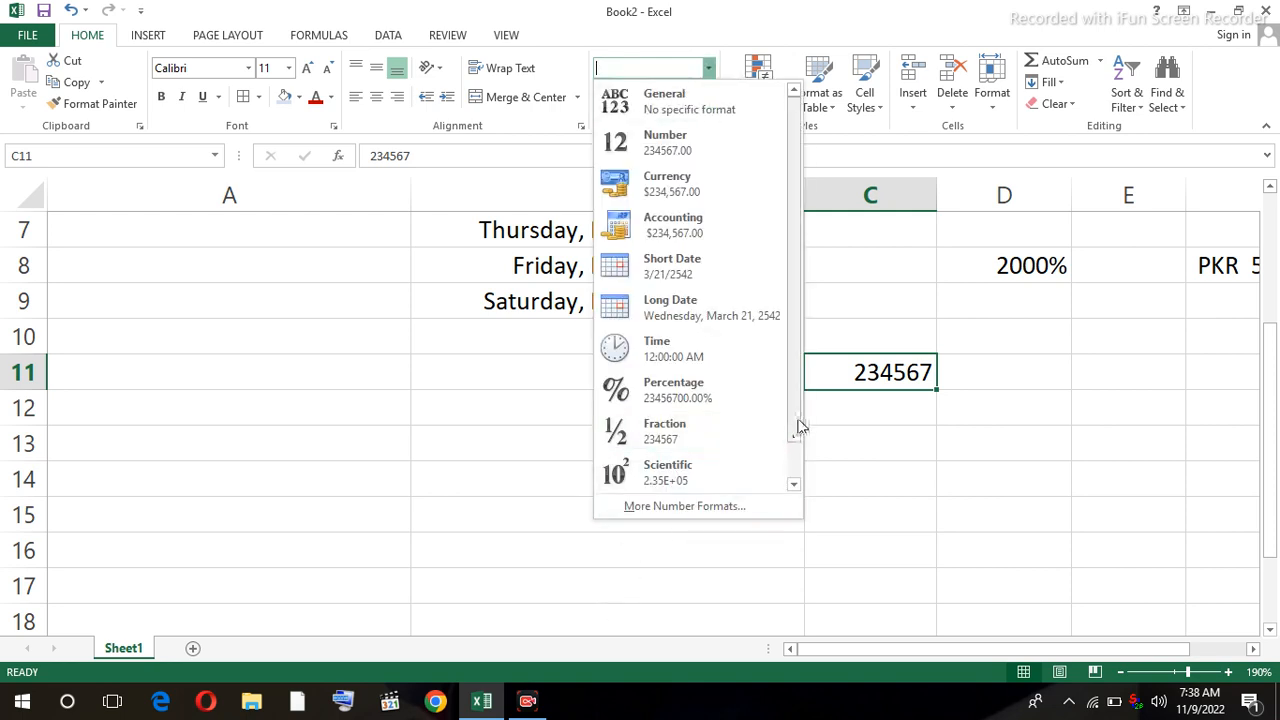
pyautogui.moveTo(797, 420); pyautogui.dragTo(796, 482)
pyautogui.click(680, 484)
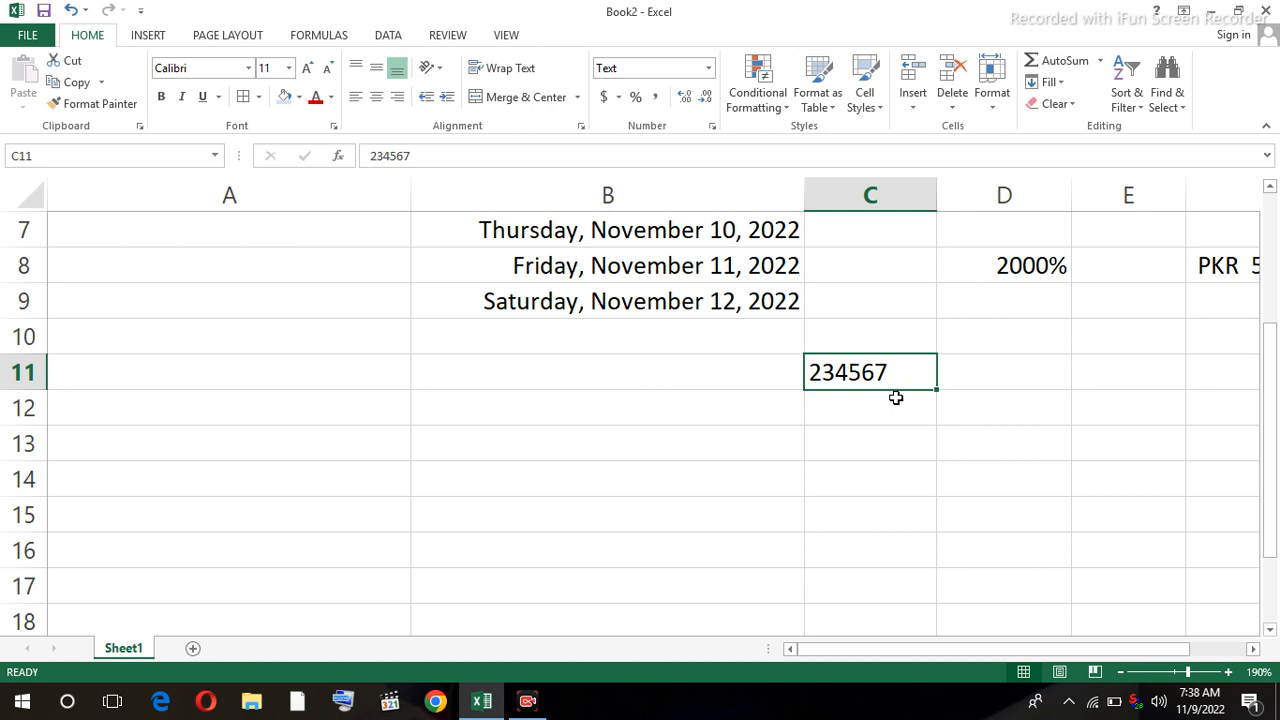
pyautogui.write('000')
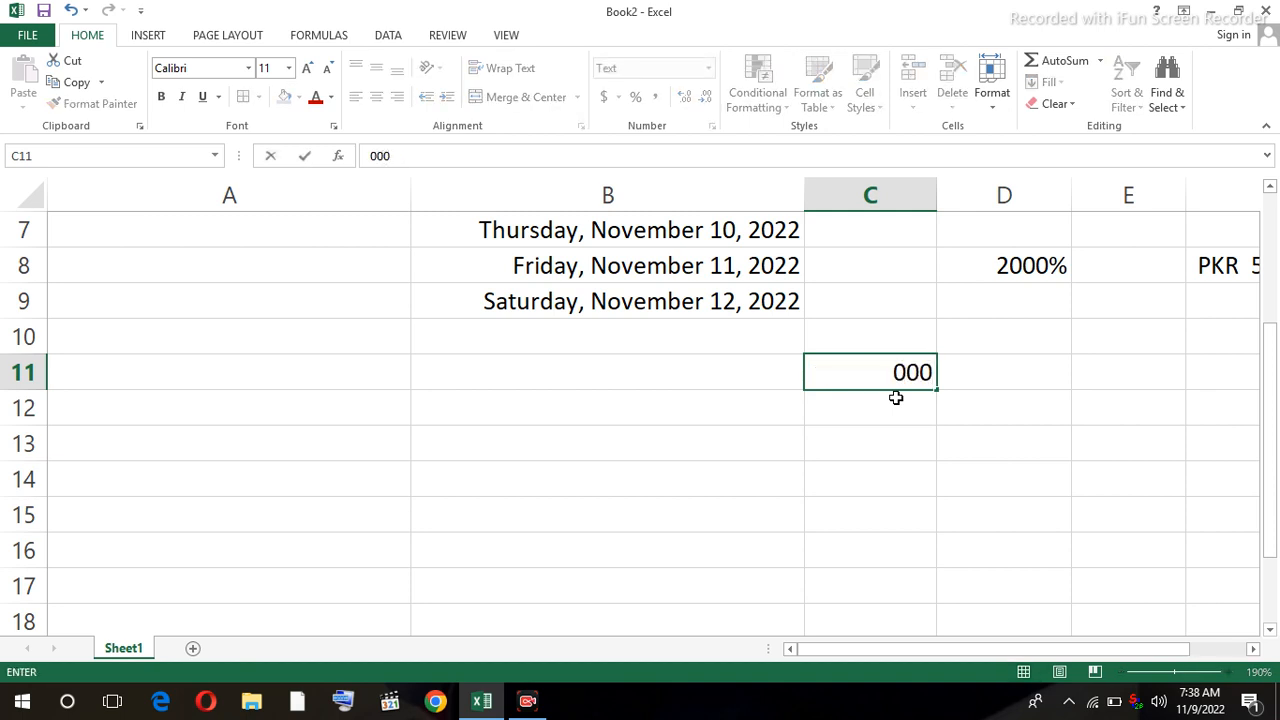
pyautogui.write('34567')
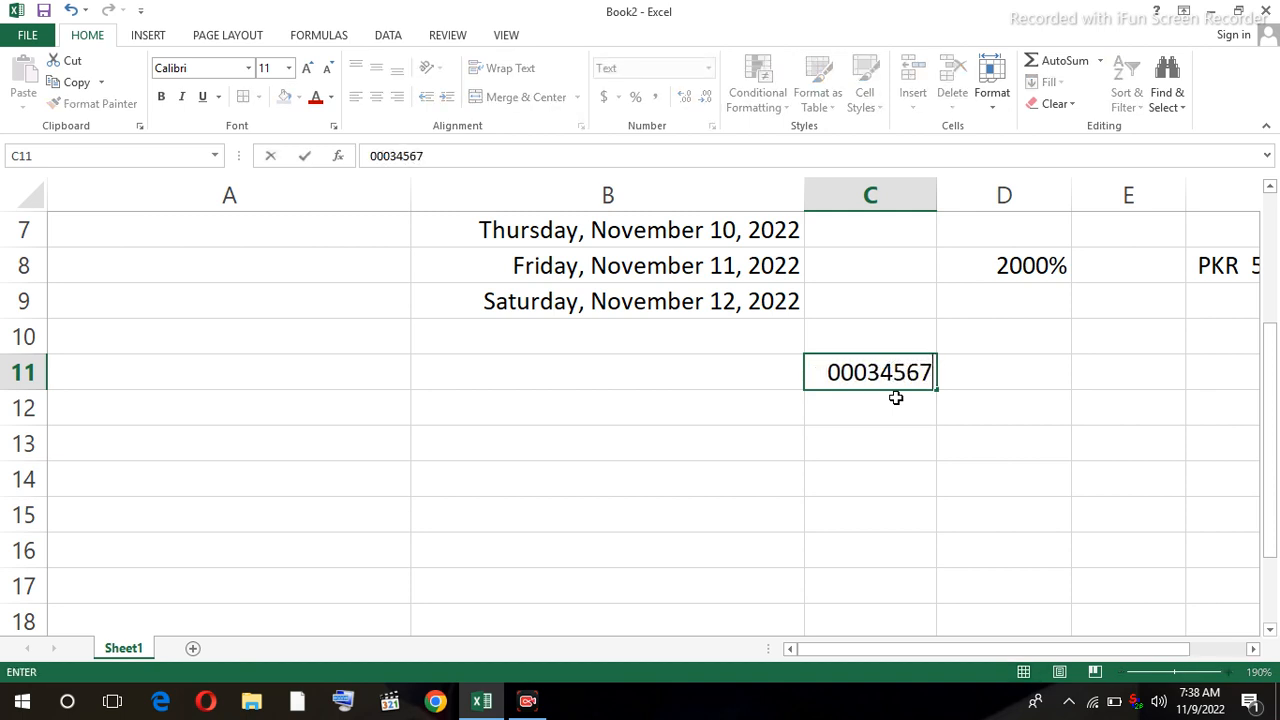
pyautogui.press('Return')
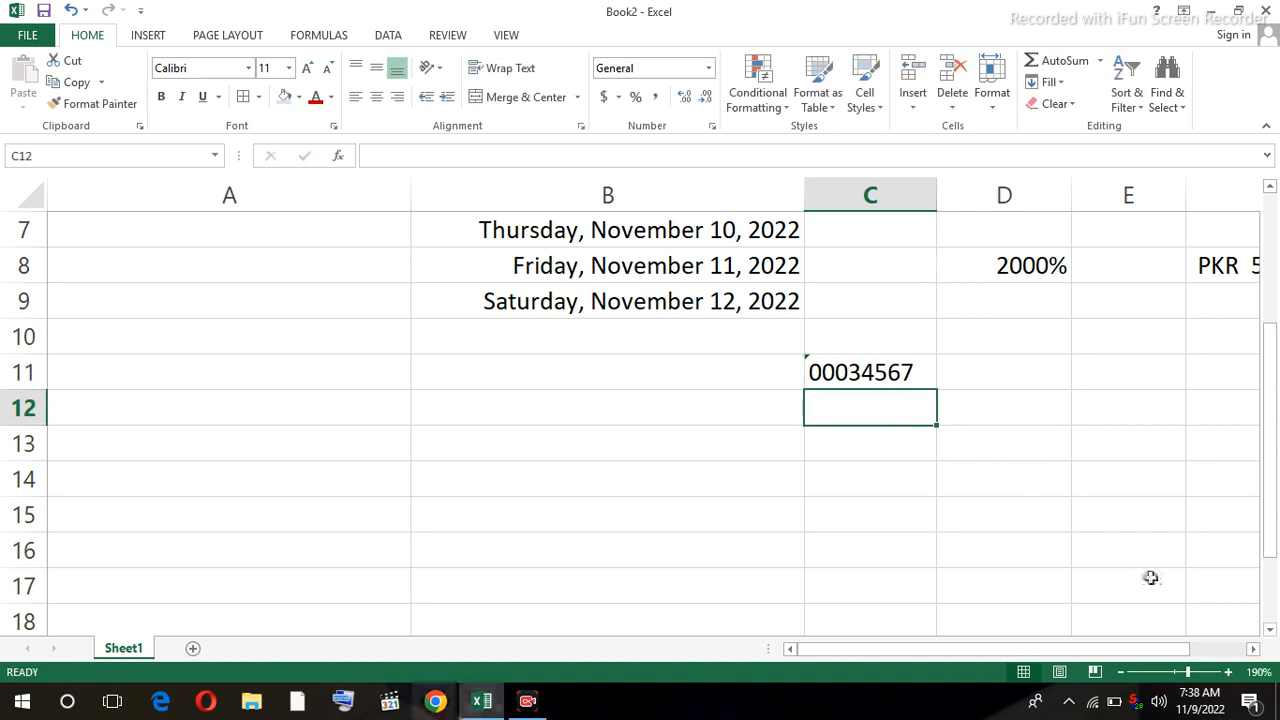
# Fill the text number series from C11 down to C16.
pyautogui.click(913, 378)
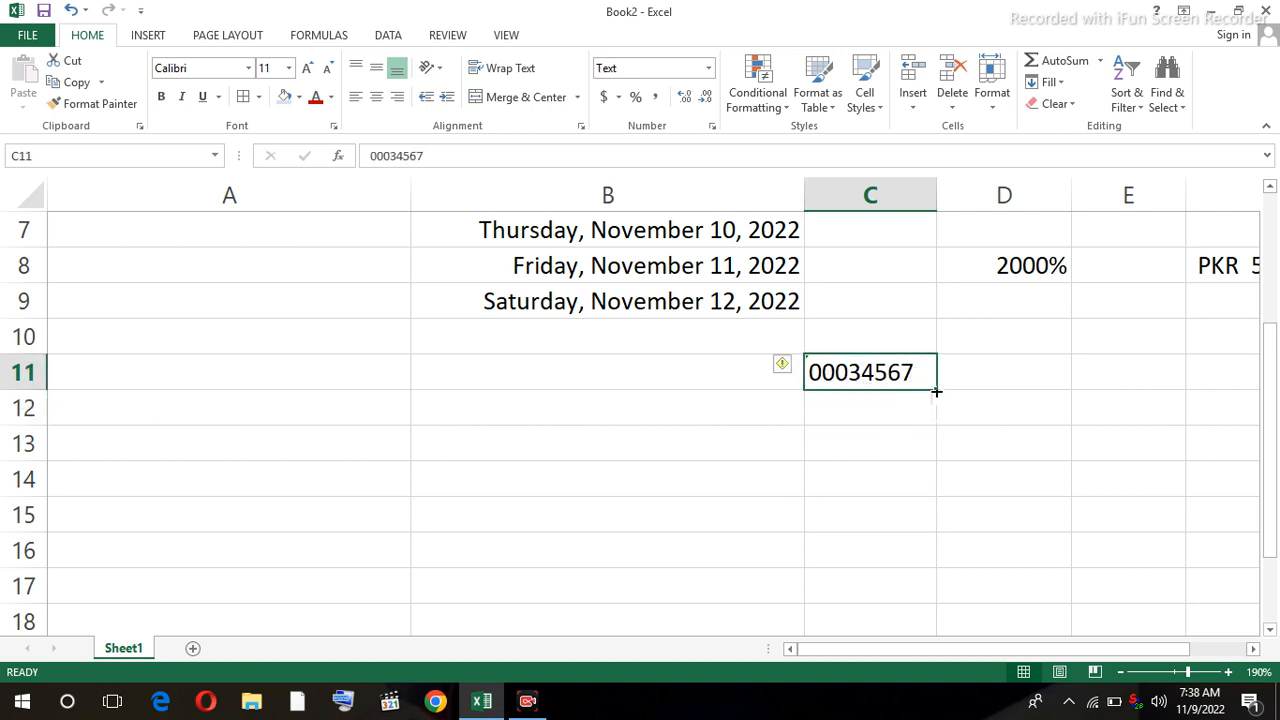
pyautogui.moveTo(936, 392); pyautogui.dragTo(930, 562)
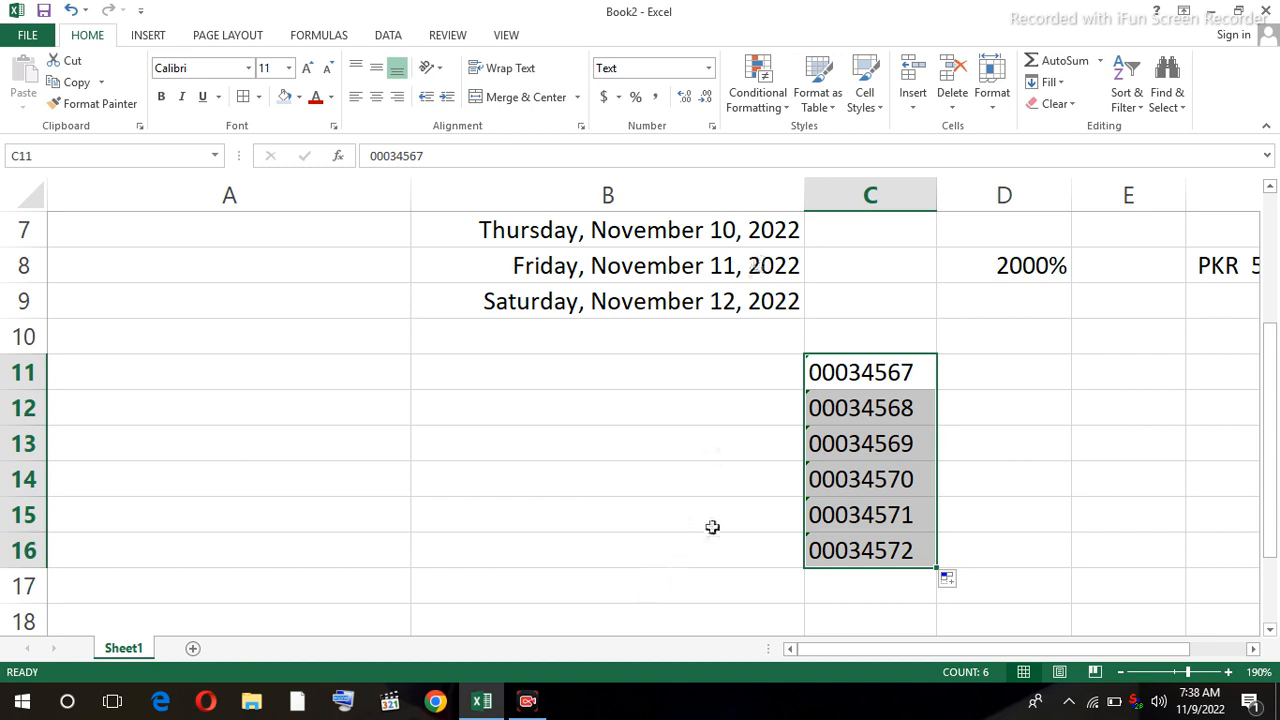
pyautogui.click(987, 394)
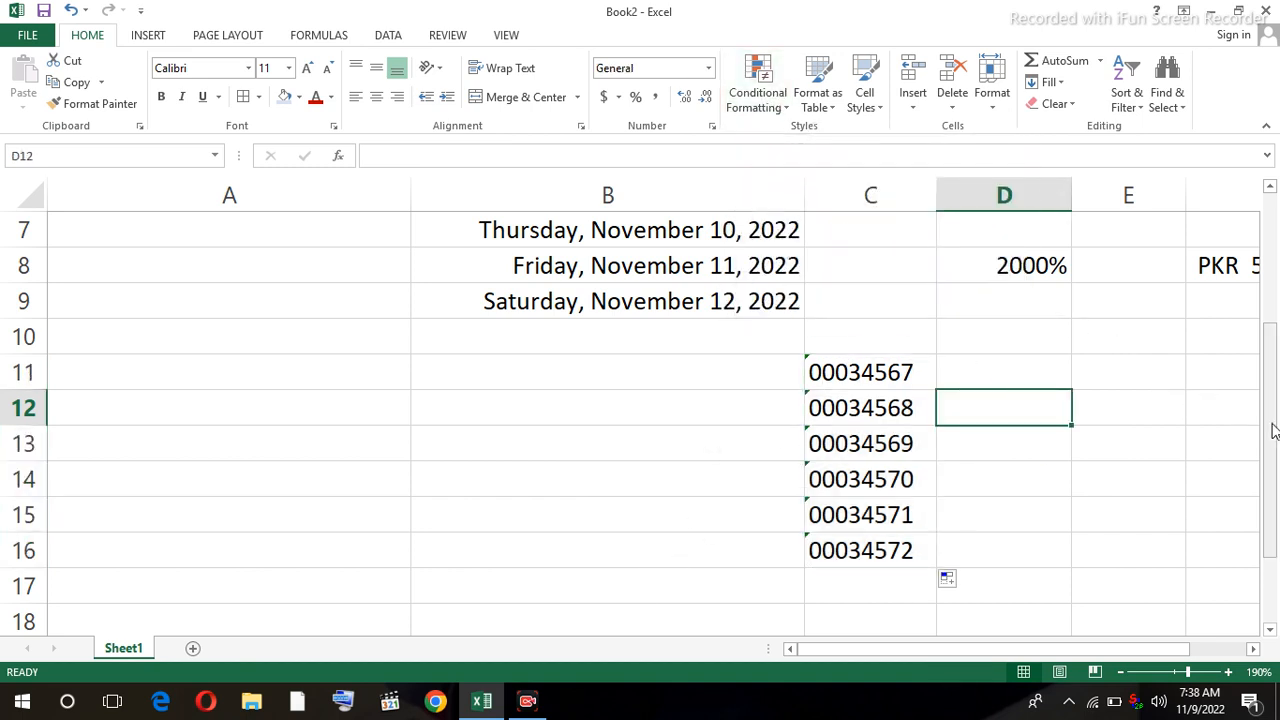
# Clear the contents of the whole sample data block in rows 1 to 9, starting from cell A1.
pyautogui.moveTo(1272, 430); pyautogui.dragTo(1248, 304)
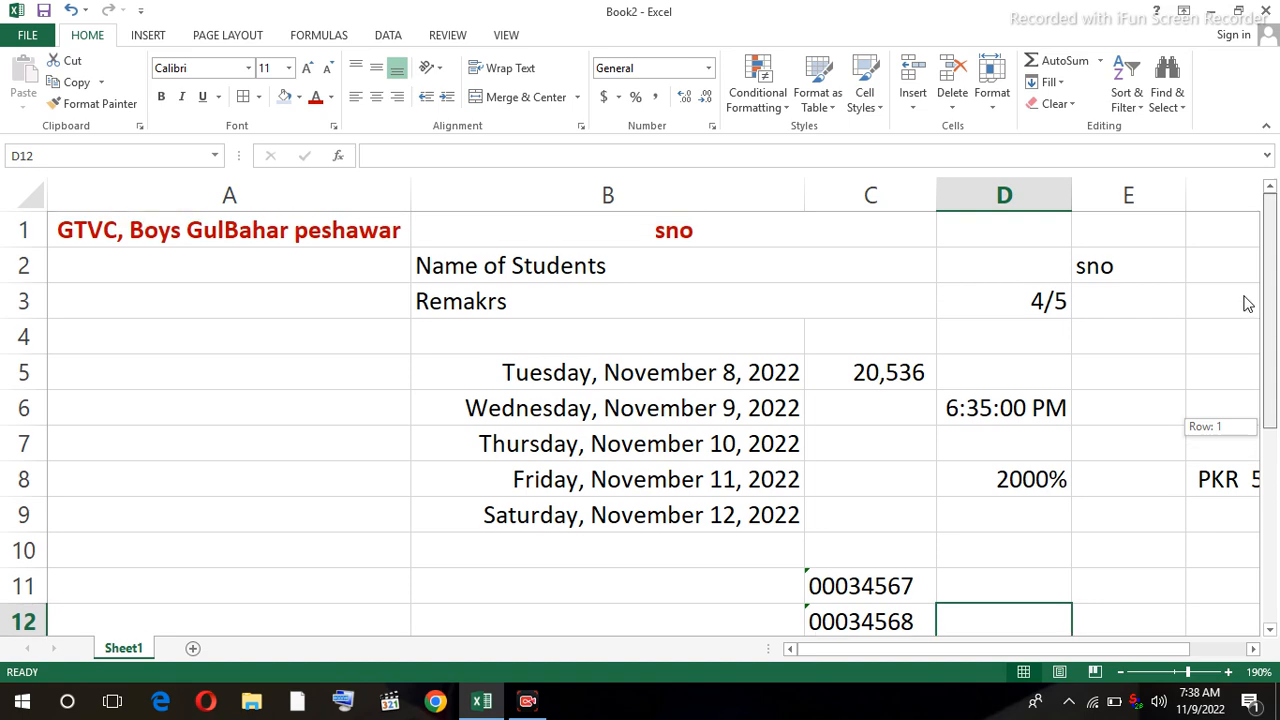
pyautogui.click(353, 230)
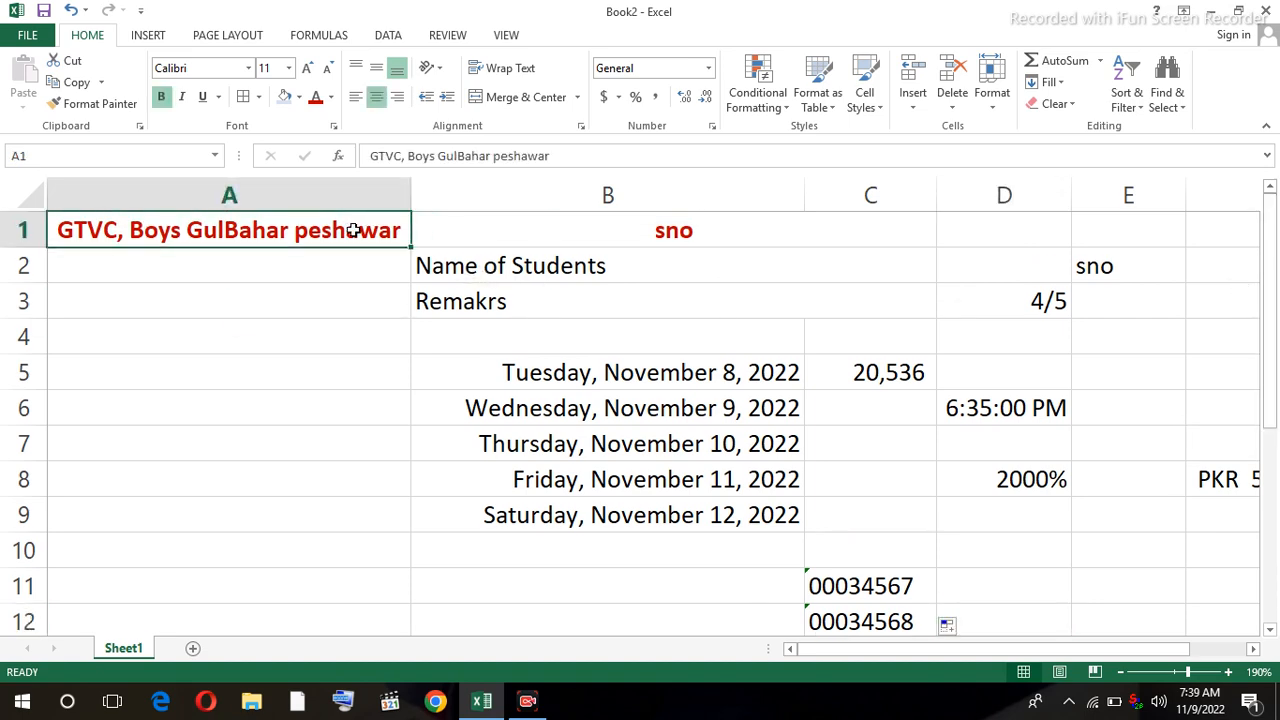
pyautogui.hotkey('ctrl', 'a')
pyautogui.press('Delete')
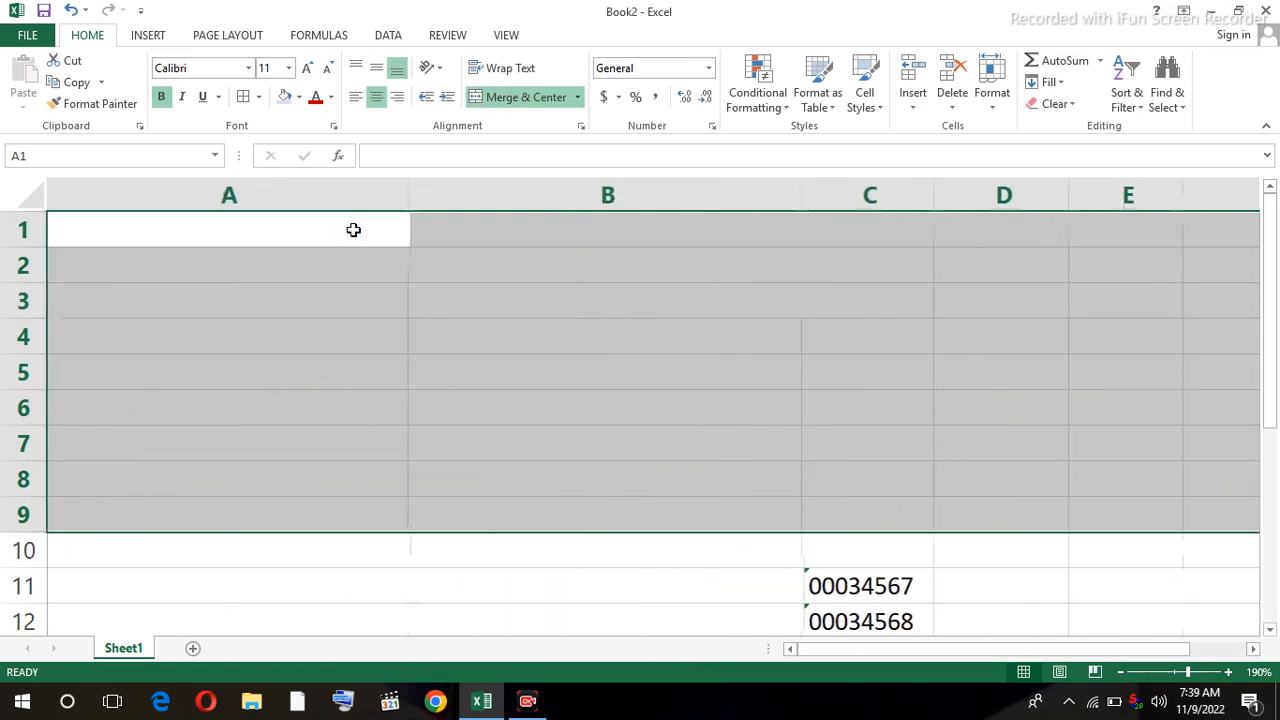
pyautogui.click(620, 348)
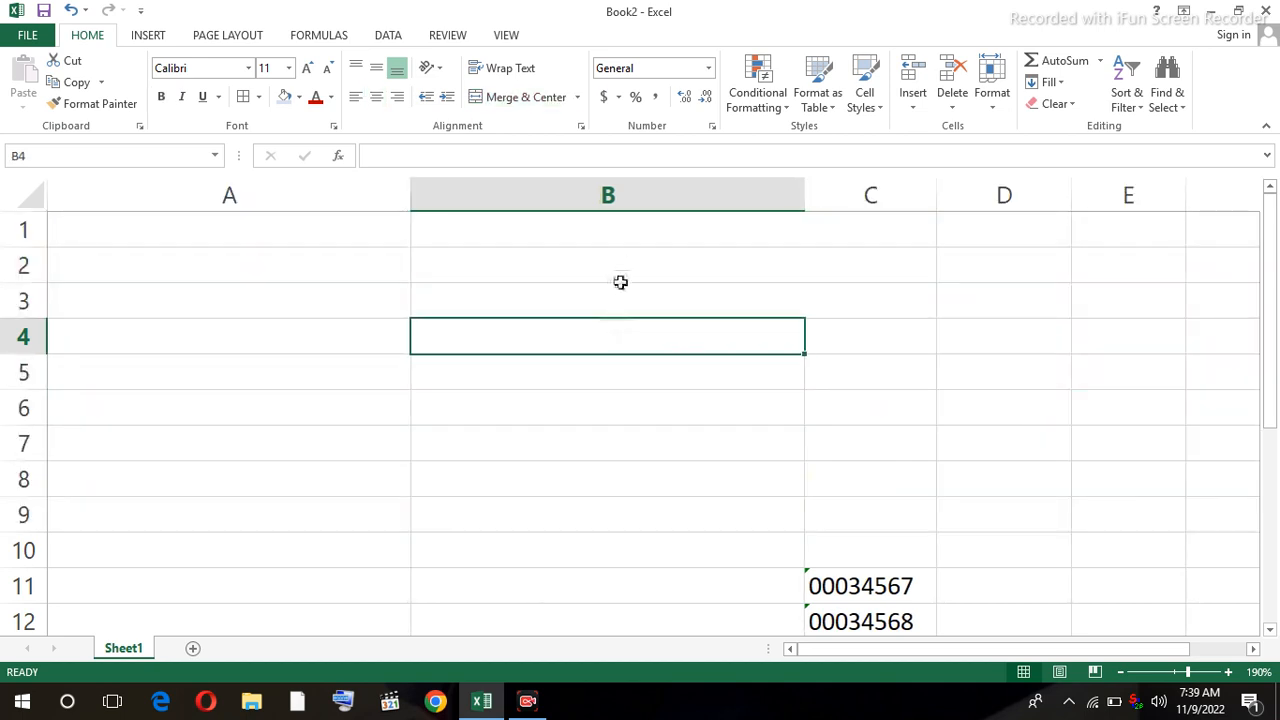
pyautogui.click(617, 253)
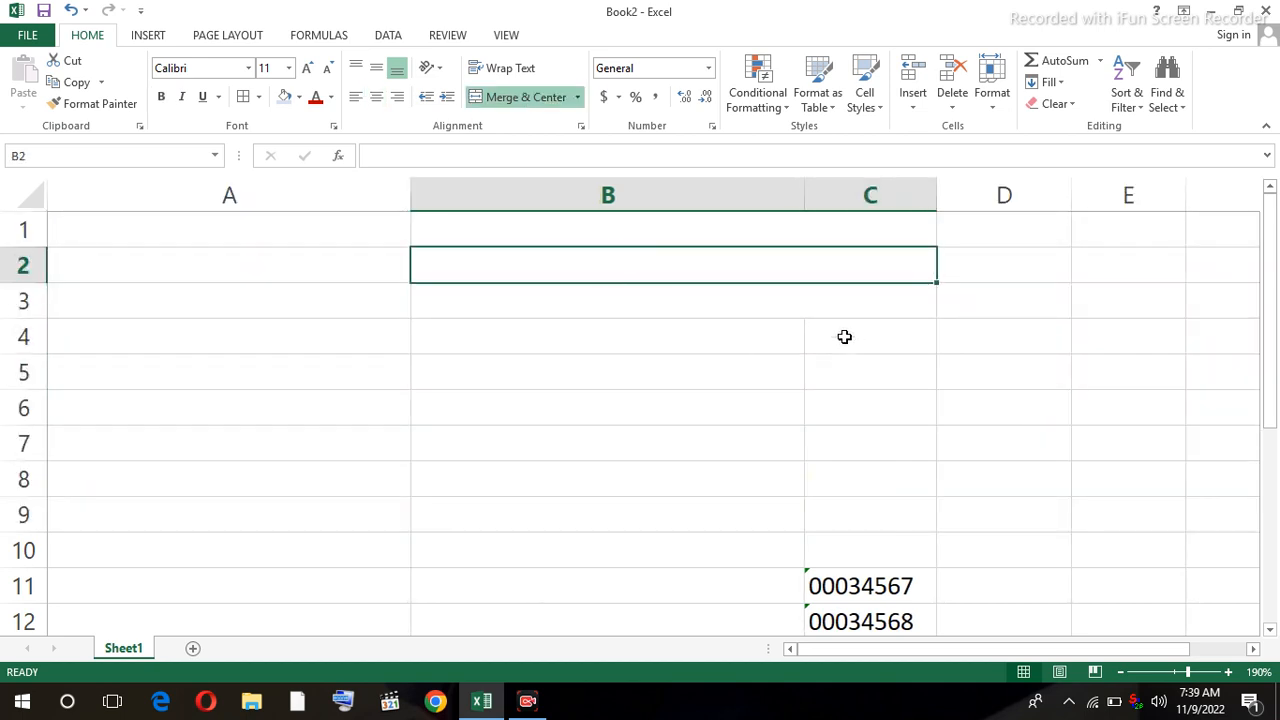
pyautogui.moveTo(1266, 394); pyautogui.dragTo(1277, 497)
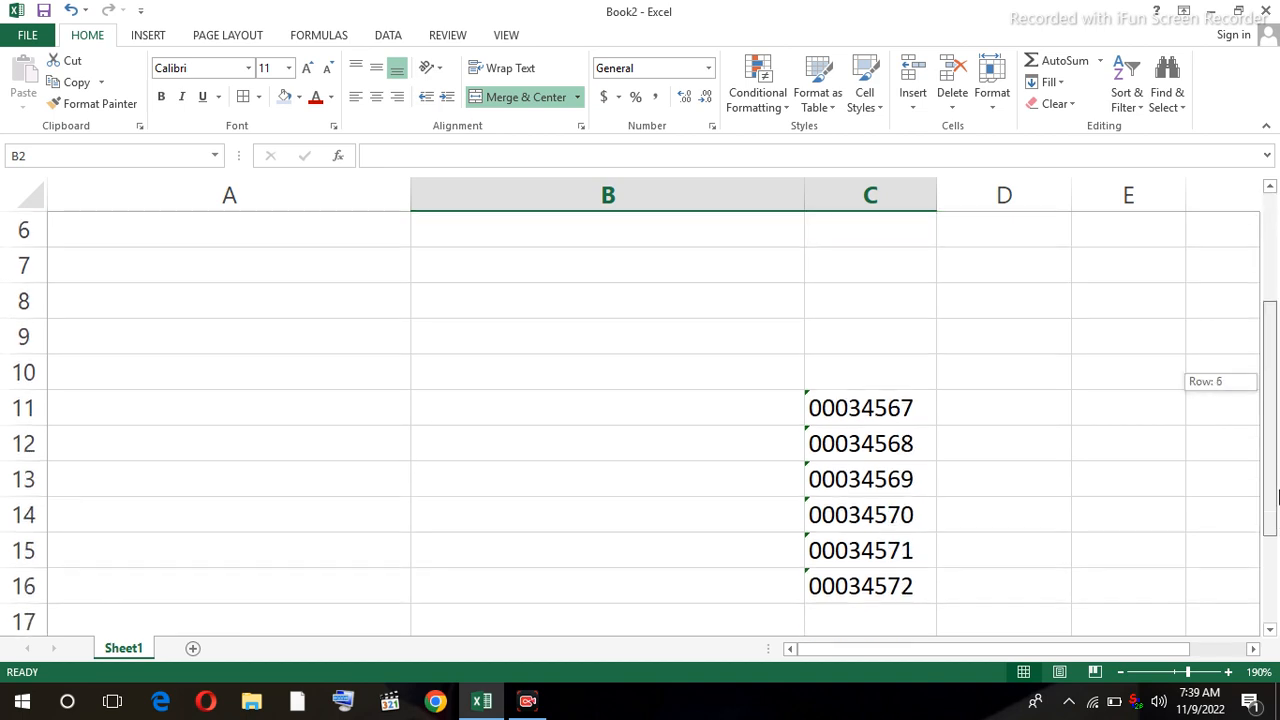
# Clear the contents of the text number series in cells C11 to C16.
pyautogui.moveTo(863, 408); pyautogui.dragTo(873, 557)
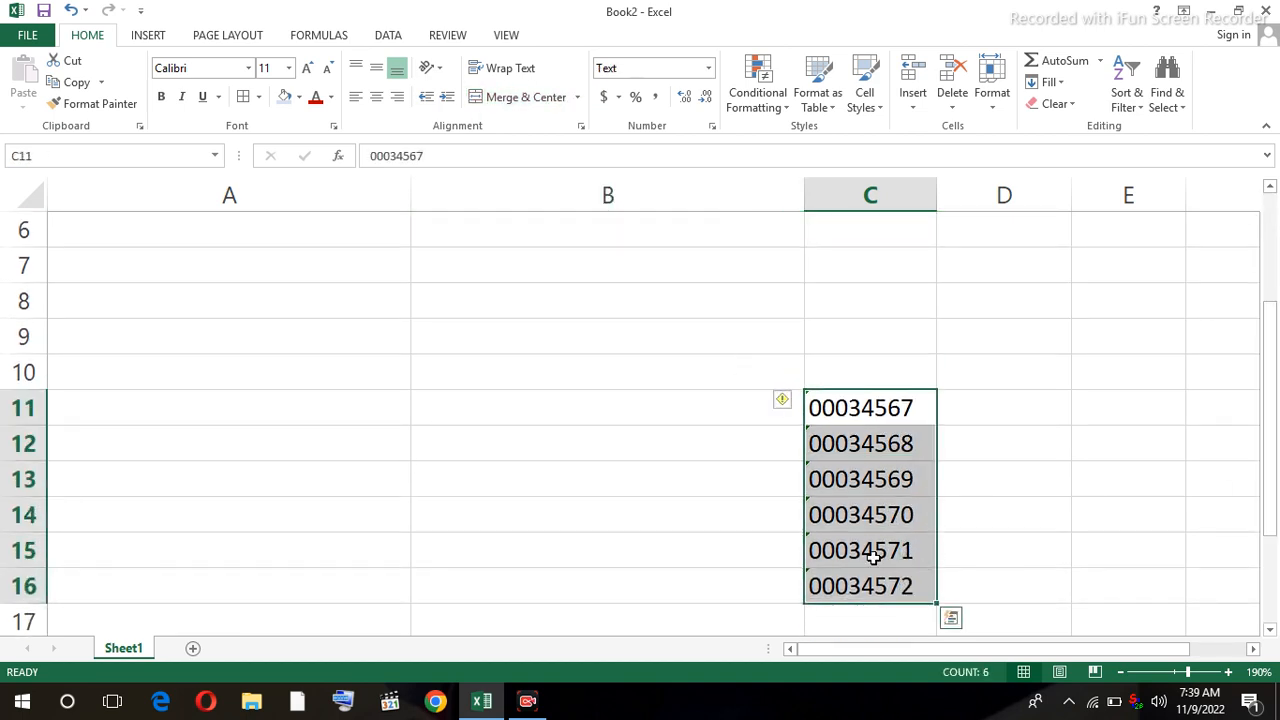
pyautogui.press('Delete')
pyautogui.moveTo(1073, 522); pyautogui.dragTo(1005, 515)
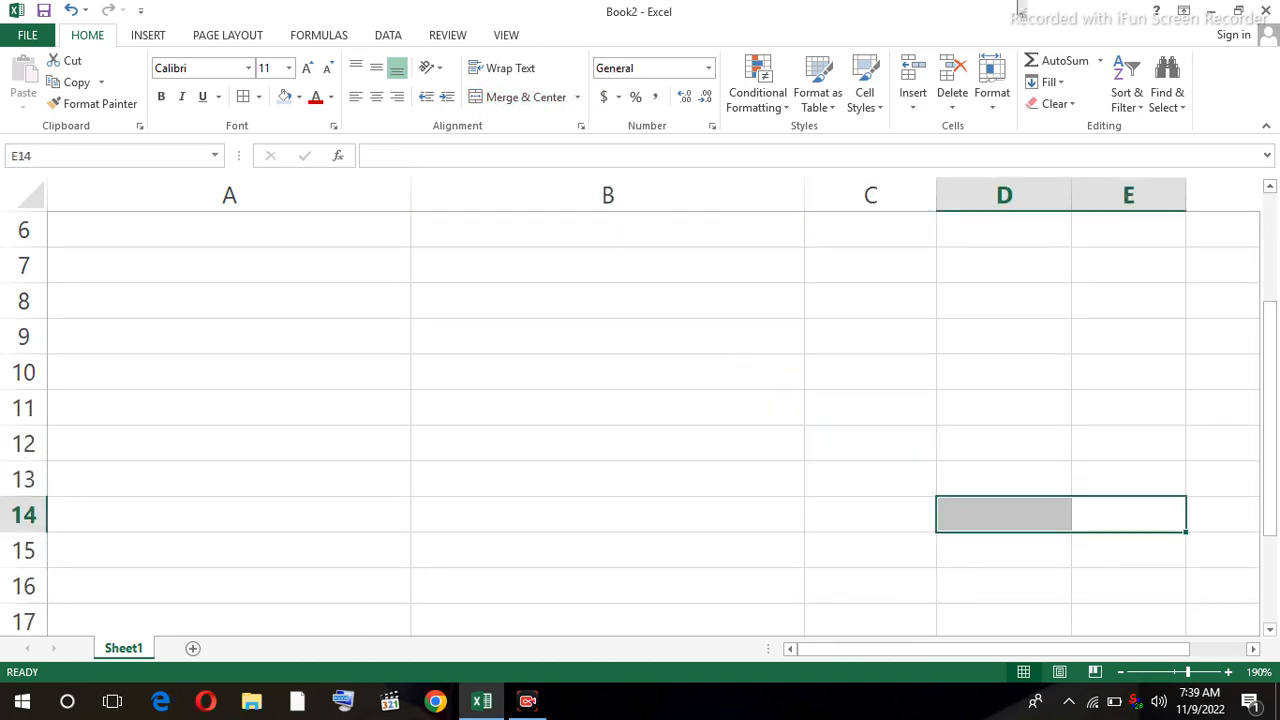
pyautogui.click(997, 323)
pyautogui.moveTo(1273, 368); pyautogui.dragTo(1271, 274)
pyautogui.moveTo(1274, 363); pyautogui.dragTo(1274, 300)
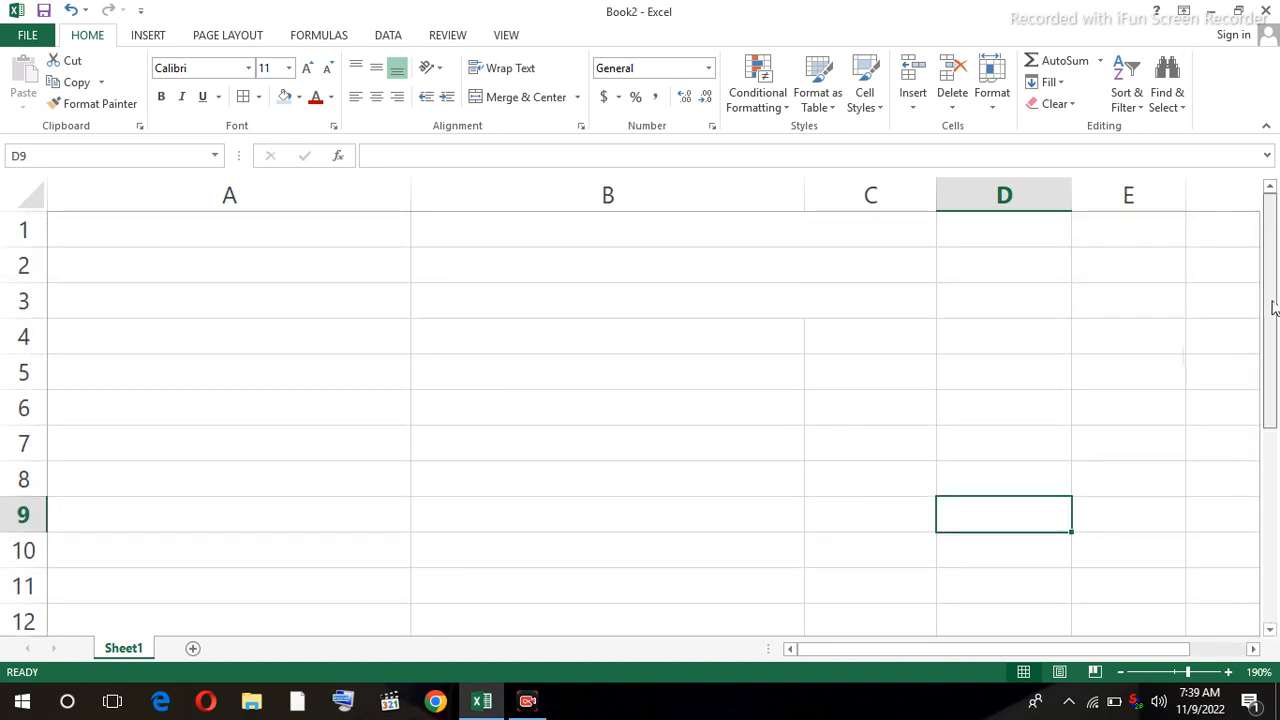
# Enter 22 in cell D1 and 33 in cell D2.
pyautogui.click(1018, 238)
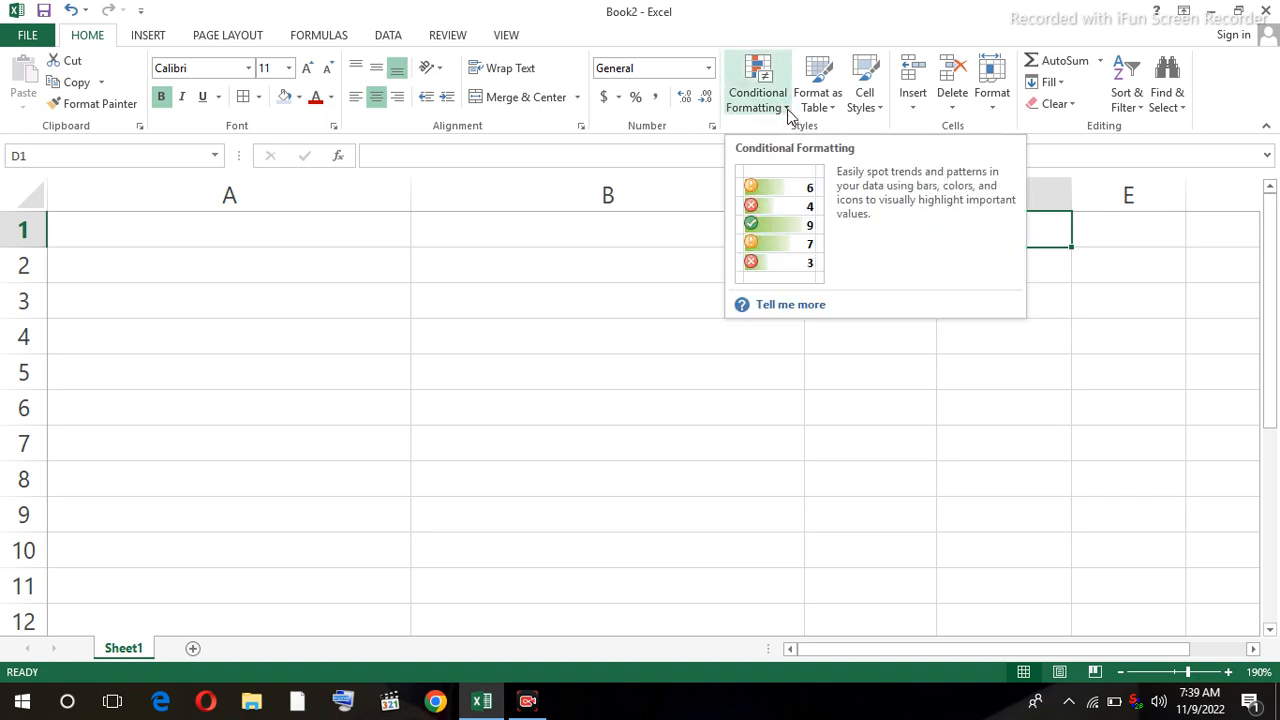
pyautogui.write('22')
pyautogui.press('Return')
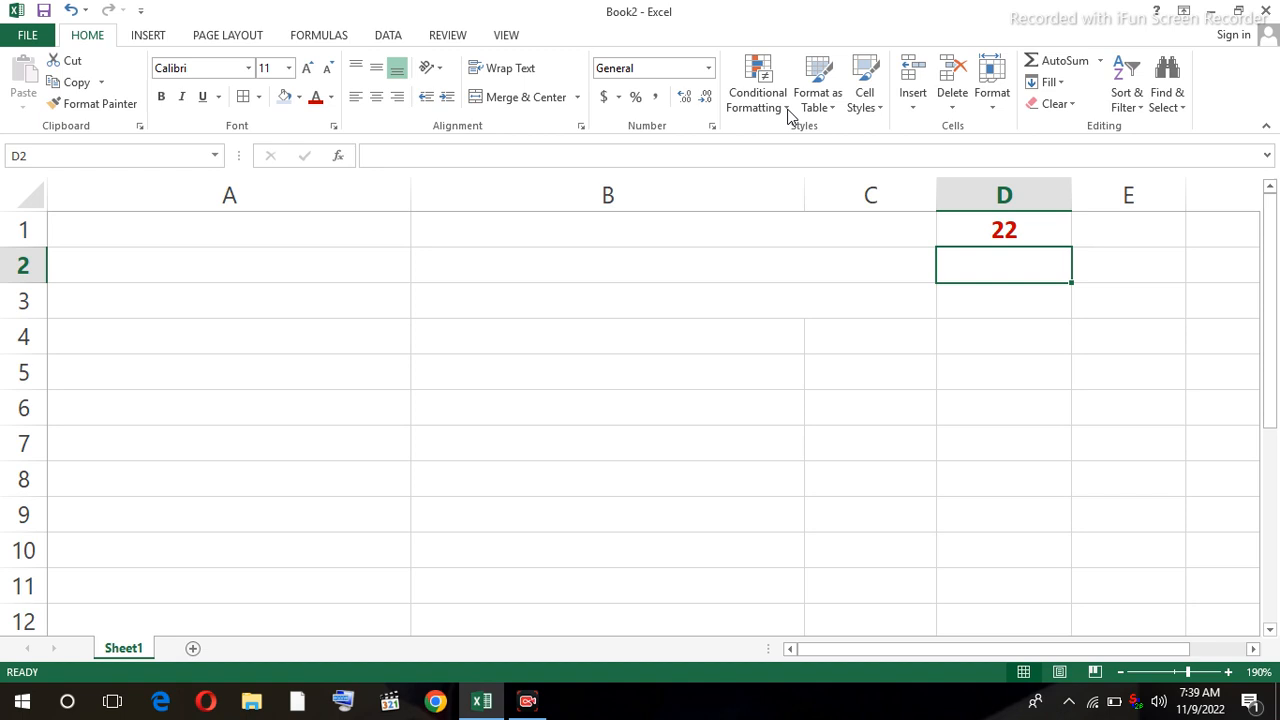
pyautogui.write('33')
pyautogui.press('Return')
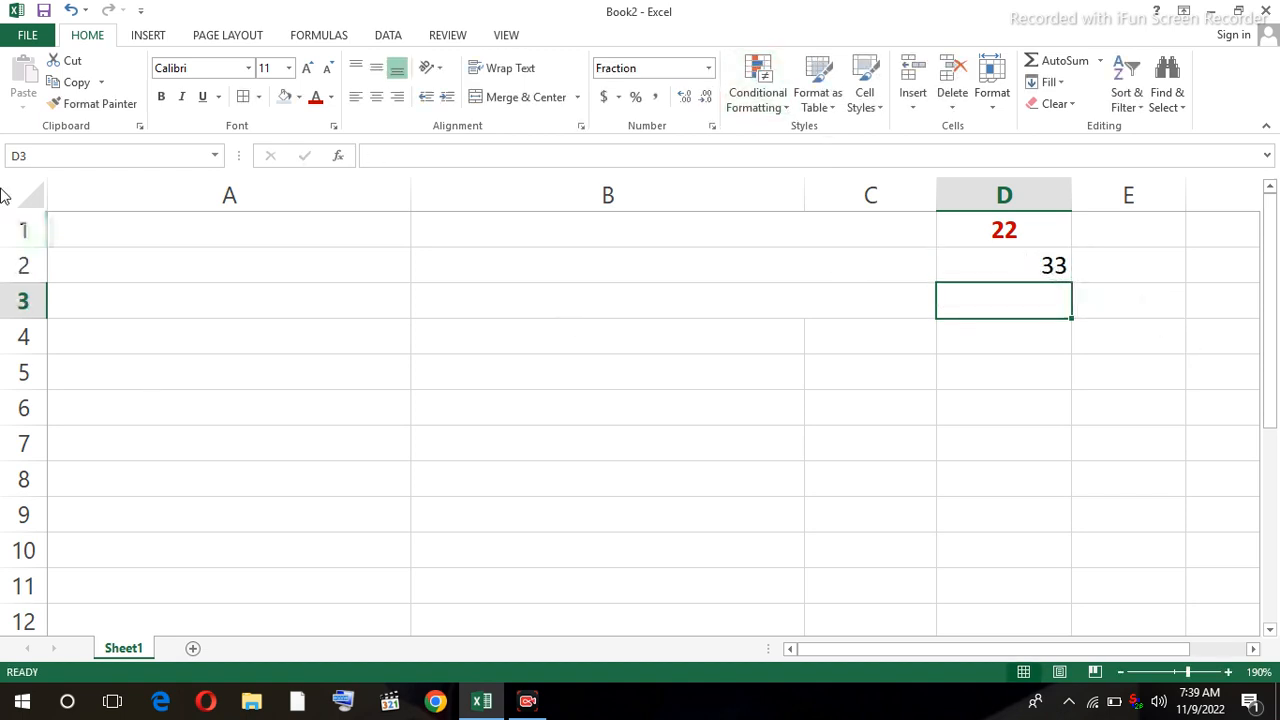
# Close the current workbook without saving its changes and create a new blank workbook.
pyautogui.click(27, 36)
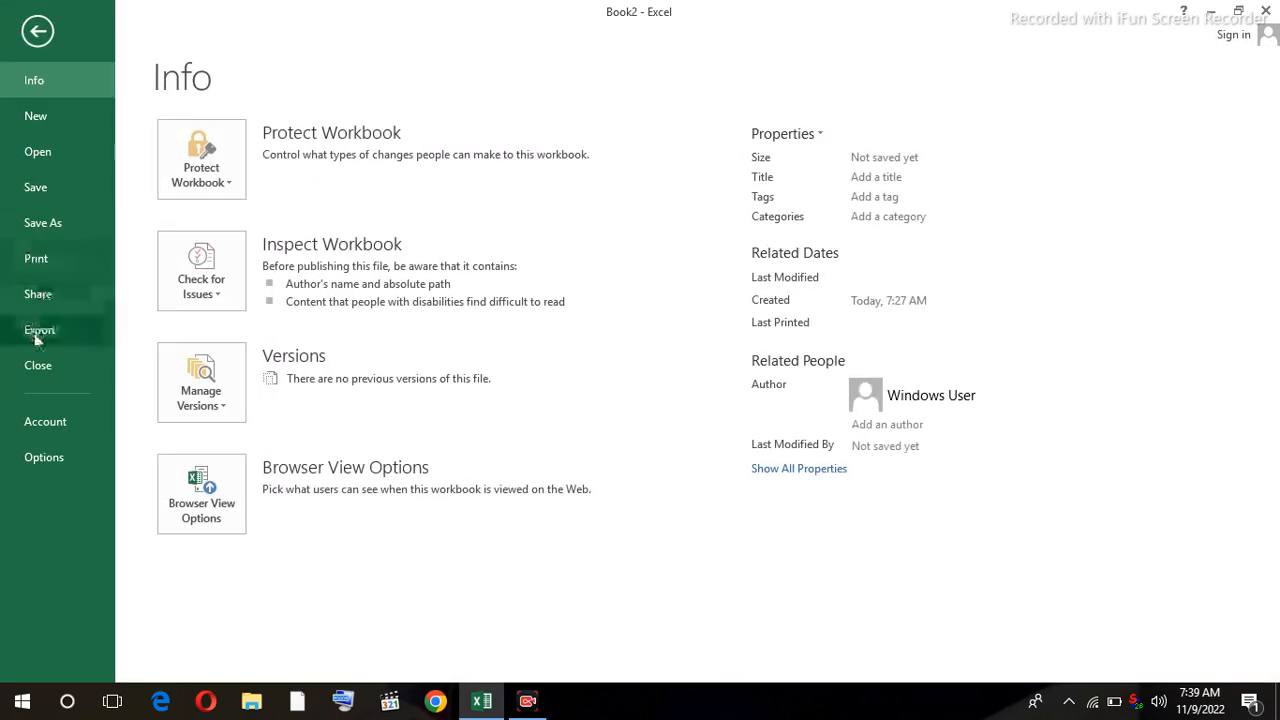
pyautogui.click(38, 367)
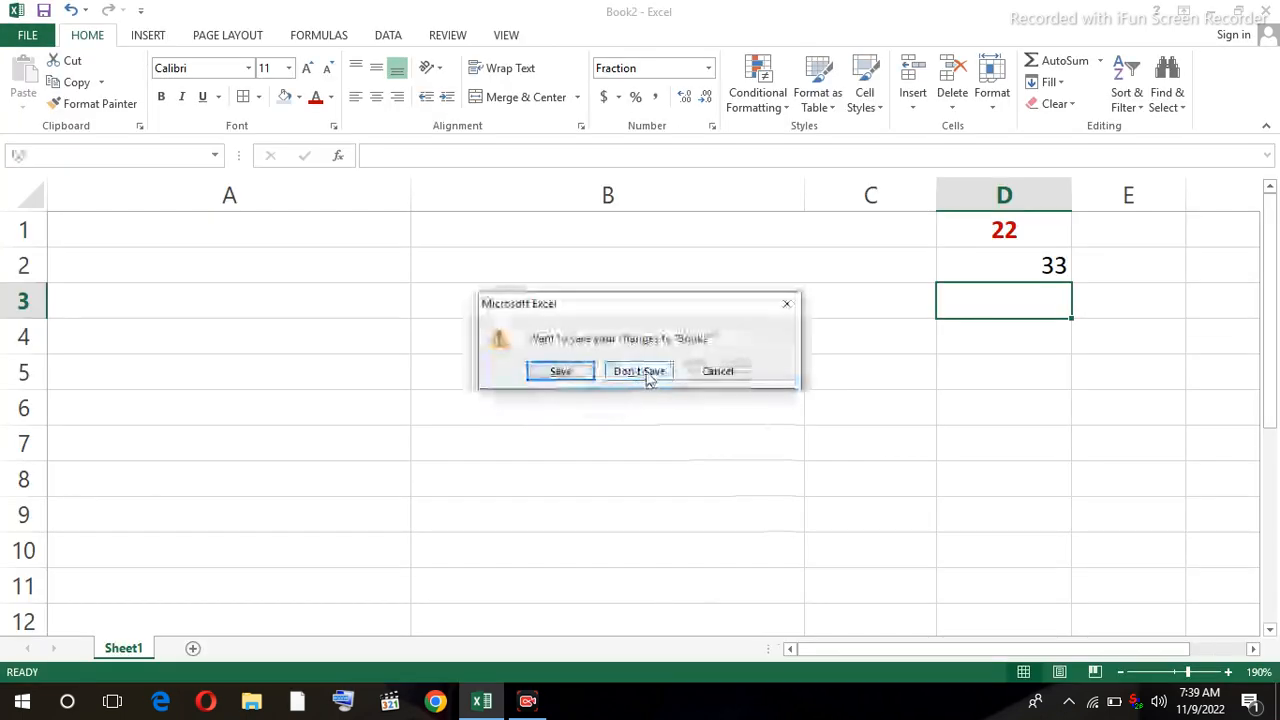
pyautogui.click(648, 373)
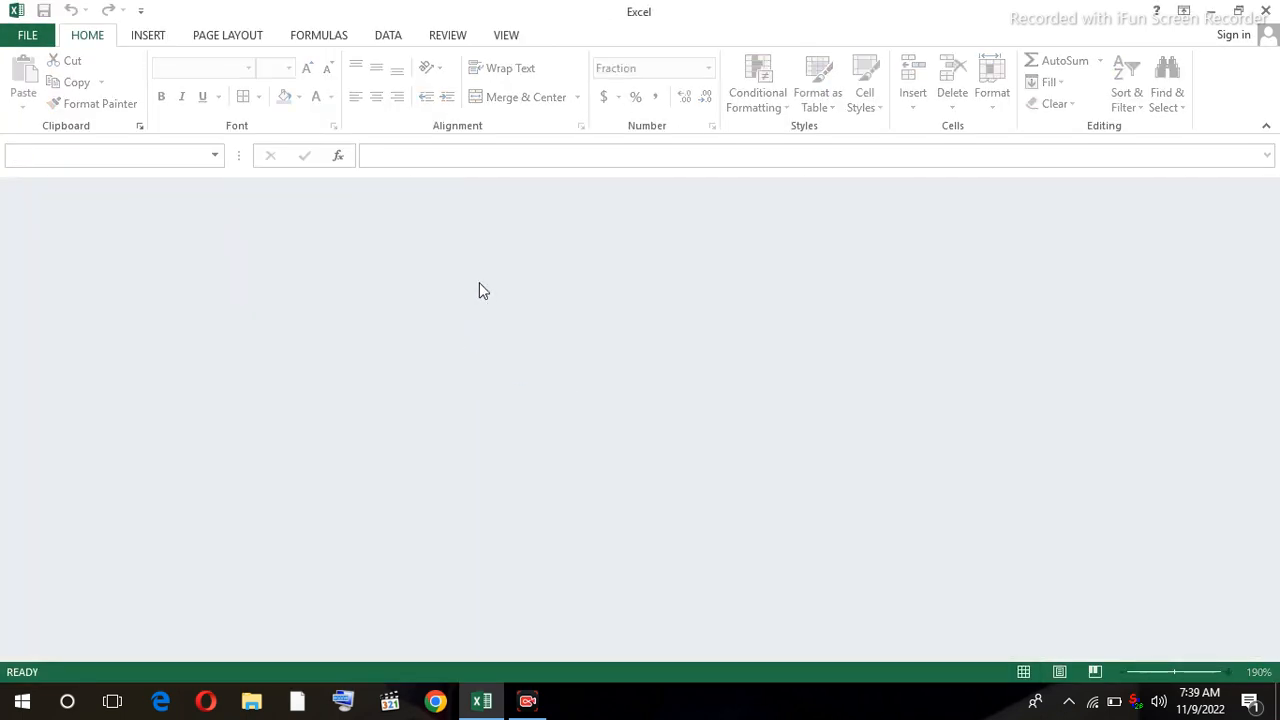
pyautogui.hotkey('ctrl', 'n')
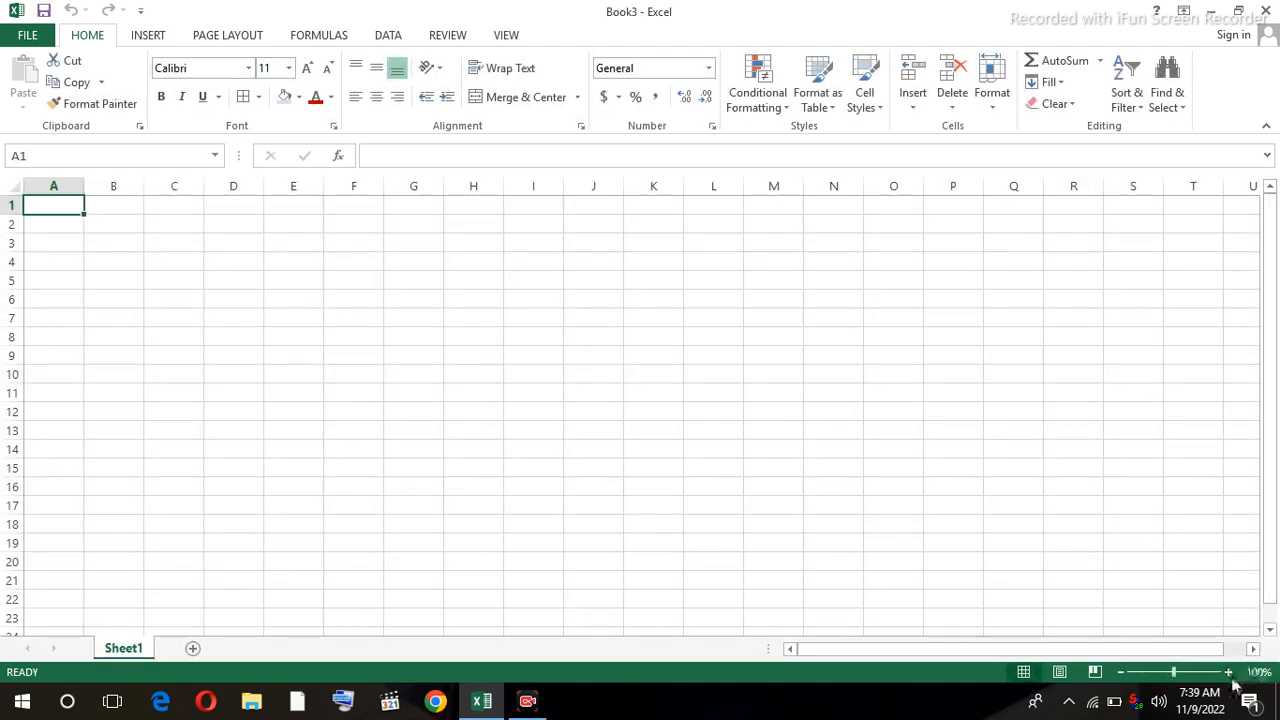
pyautogui.click(1229, 673)
pyautogui.click(1229, 673)
pyautogui.click(1229, 673)
pyautogui.click(1229, 673)
pyautogui.click(1229, 673)
pyautogui.click(1229, 673)
pyautogui.click(1229, 673)
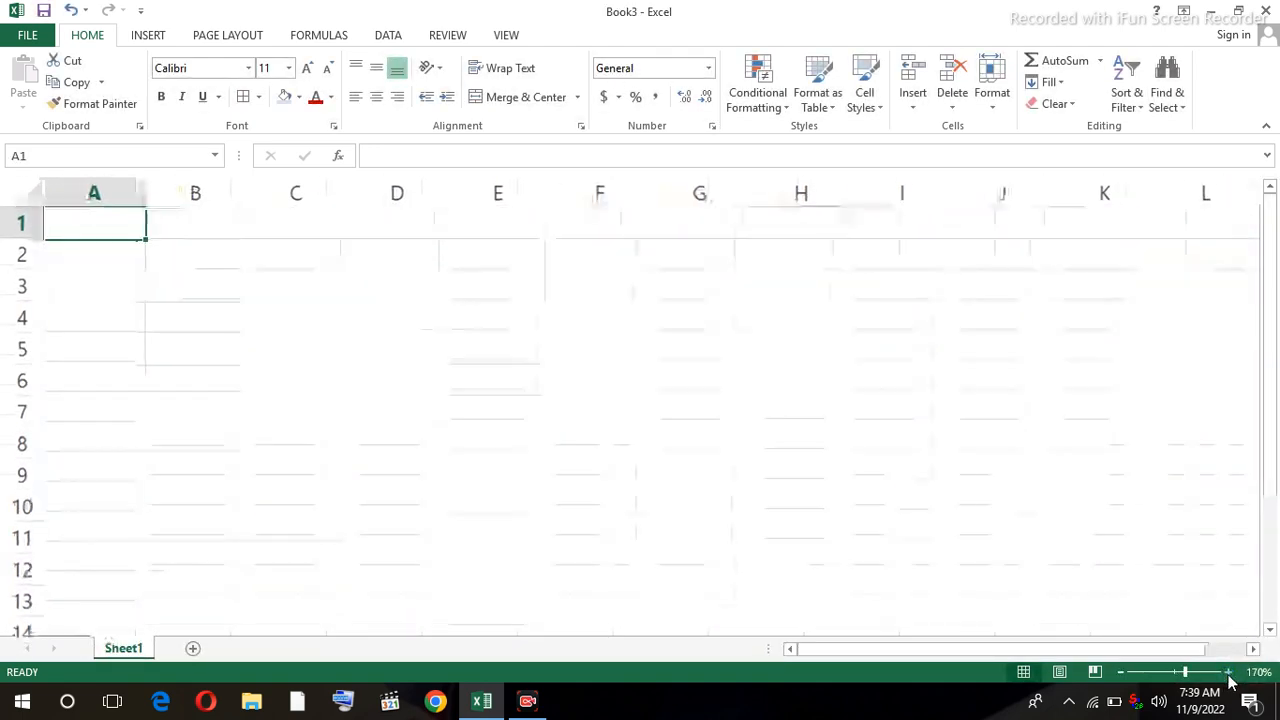
pyautogui.click(1229, 673)
pyautogui.click(1229, 673)
pyautogui.click(464, 225)
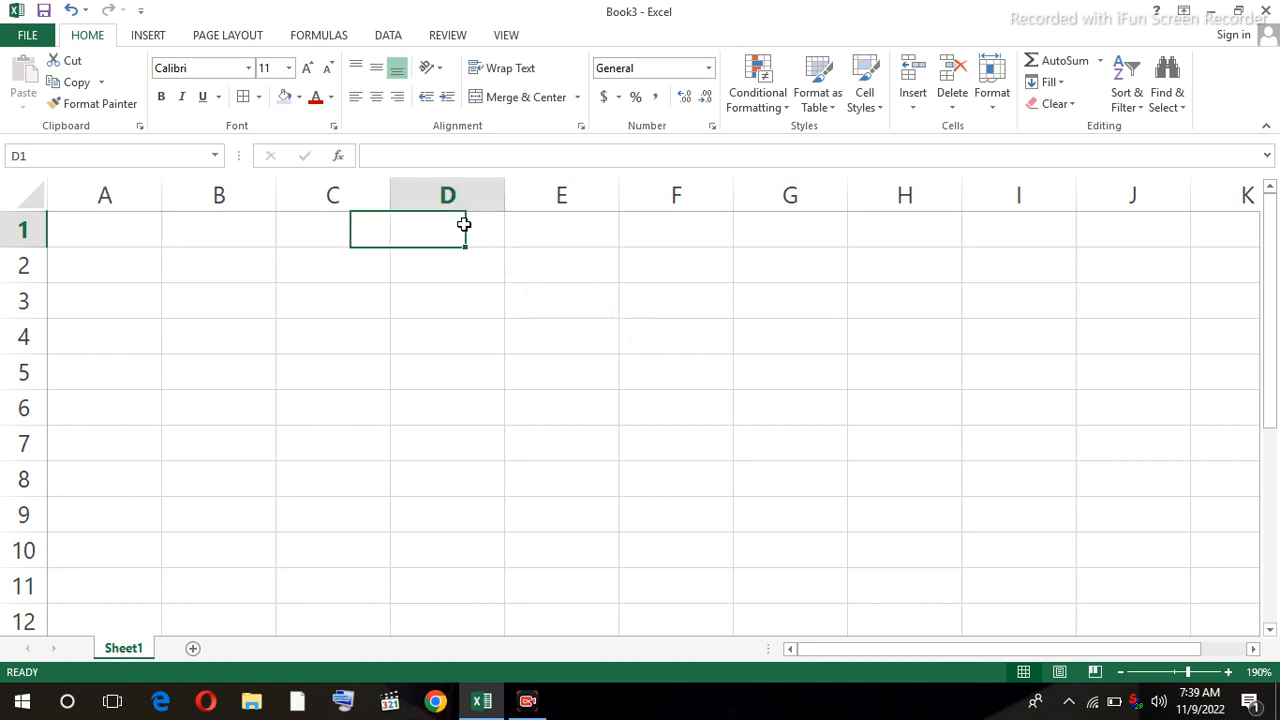
pyautogui.press('Down')
pyautogui.press('Down')
pyautogui.press('Down')
pyautogui.press('Down')
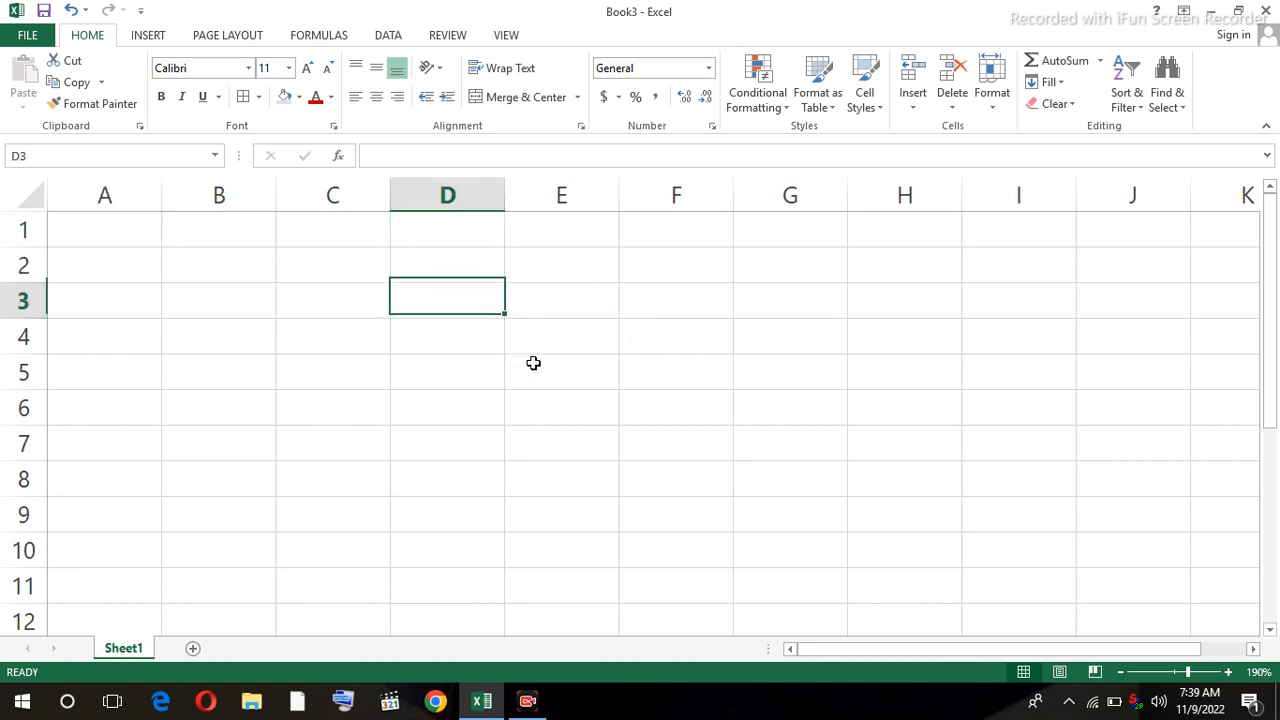
pyautogui.press('Home')
pyautogui.press('Down')
pyautogui.press('Right')
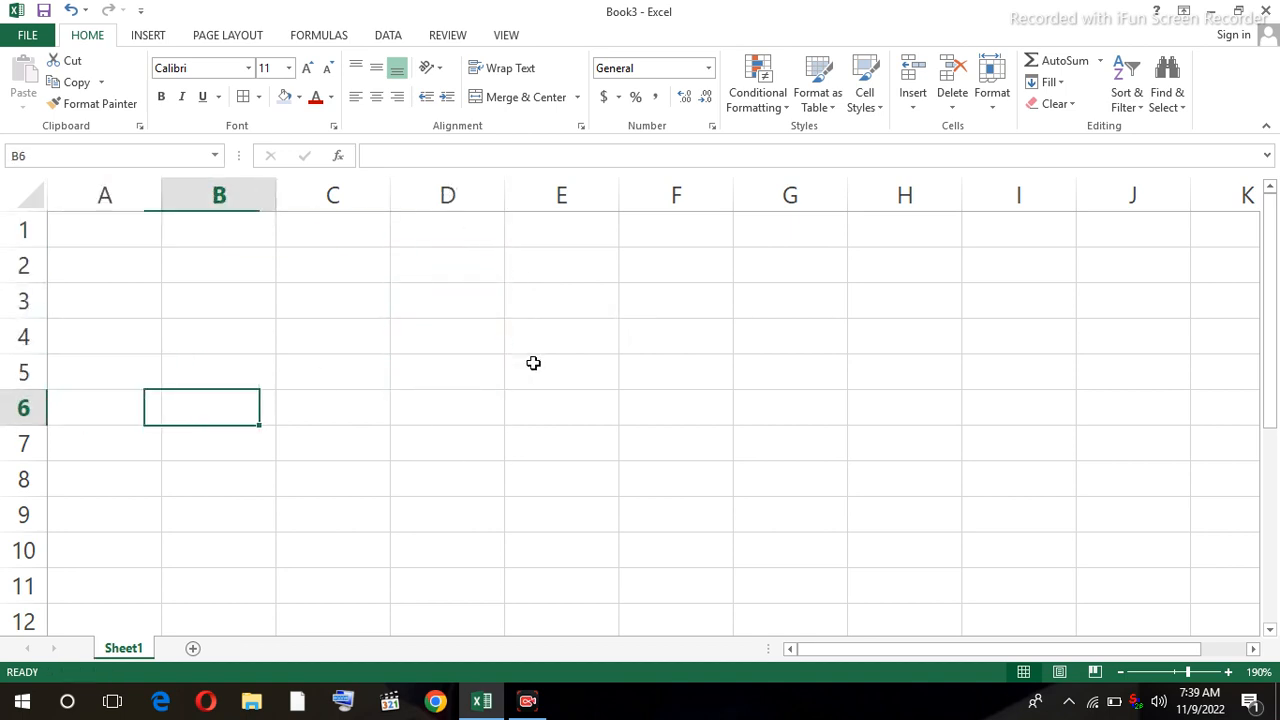
pyautogui.press('Down')
pyautogui.press('Up')
pyautogui.press('Up')
pyautogui.press('Down')
pyautogui.press('Left')
pyautogui.press('Up')
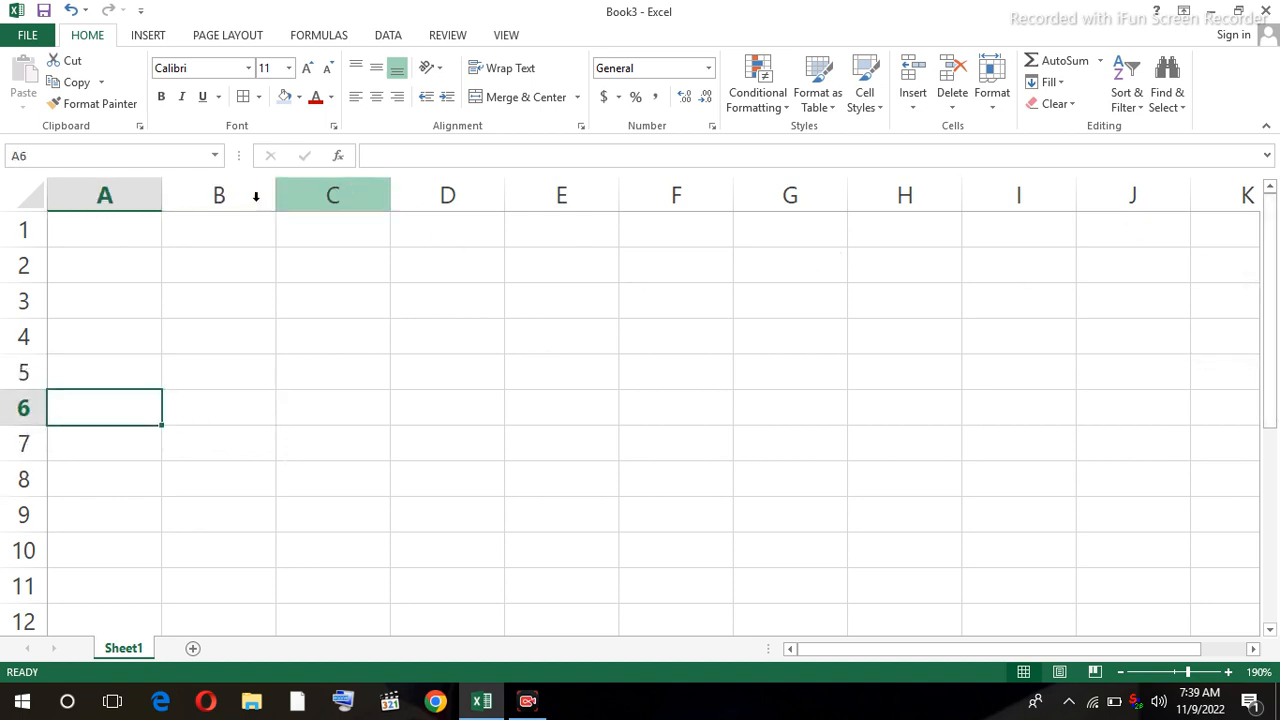
# Enter the numbers 55, 22, 14, 45, 65, 89, 78, 77, 32, 22 and 55 down column A, from A1 to A11.
pyautogui.click(158, 234)
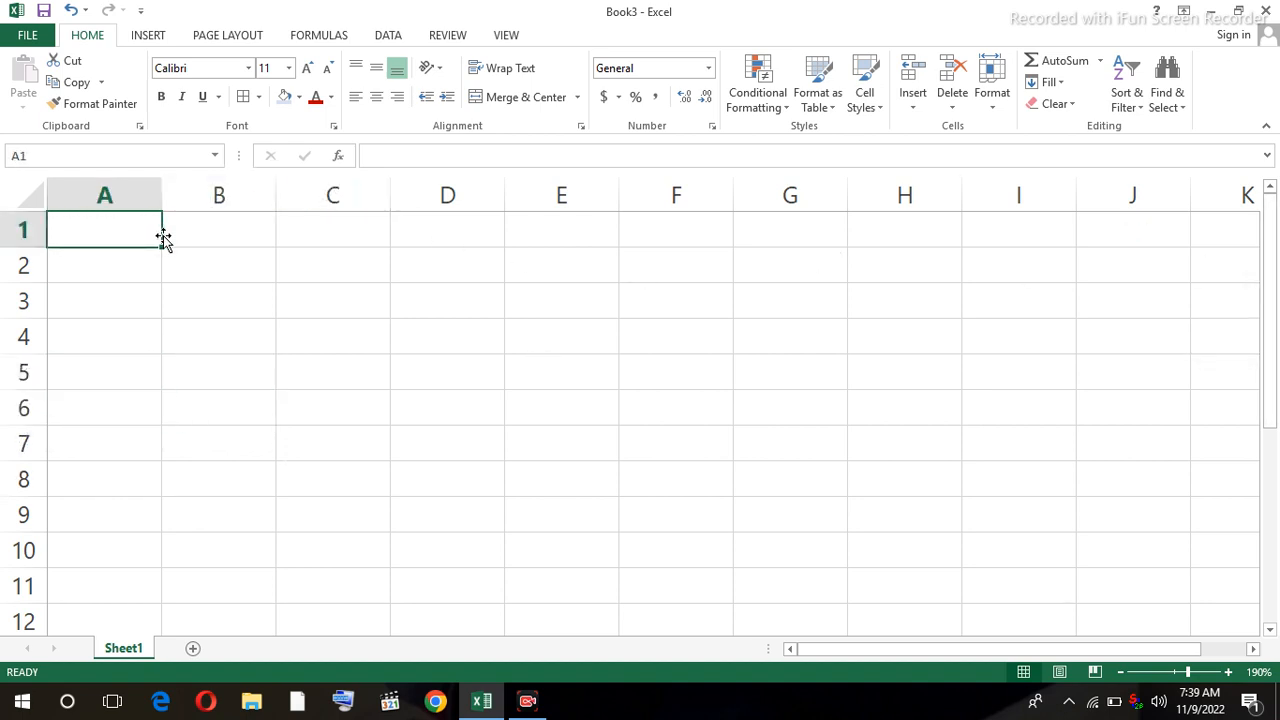
pyautogui.write('55')
pyautogui.press('Return')
pyautogui.write('22')
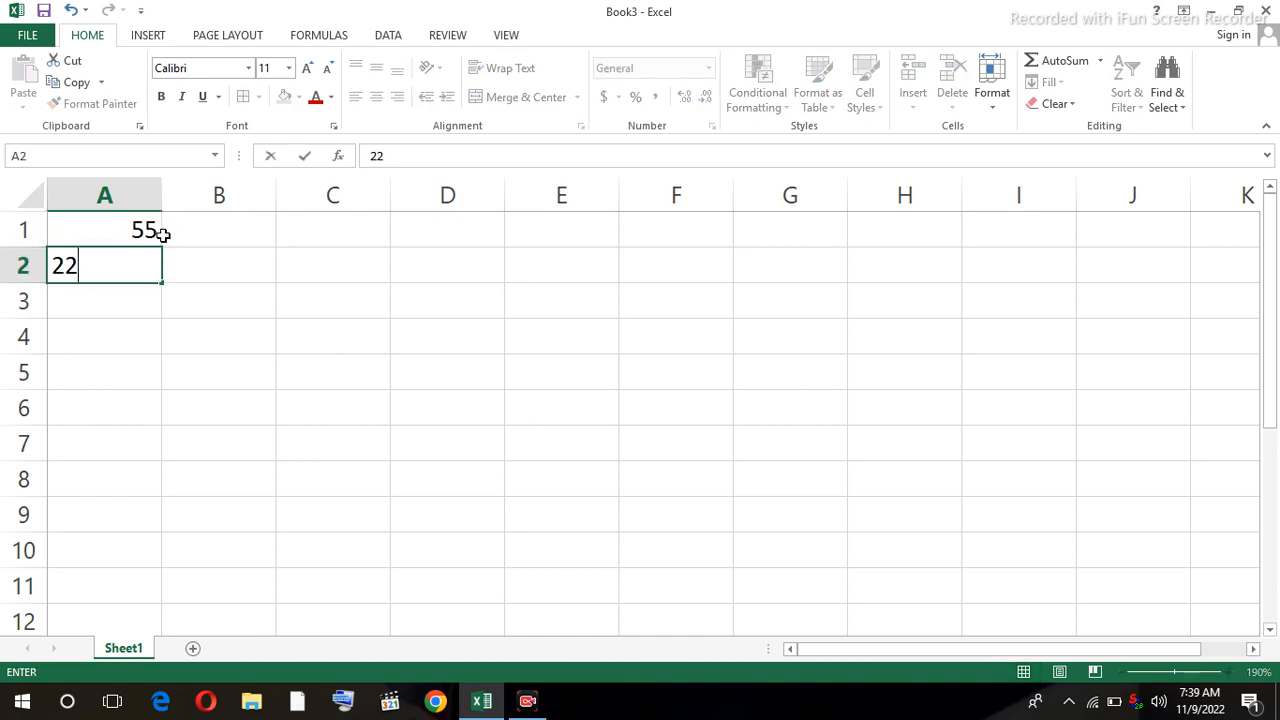
pyautogui.press('Return')
pyautogui.write('14')
pyautogui.press('Return')
pyautogui.write('45')
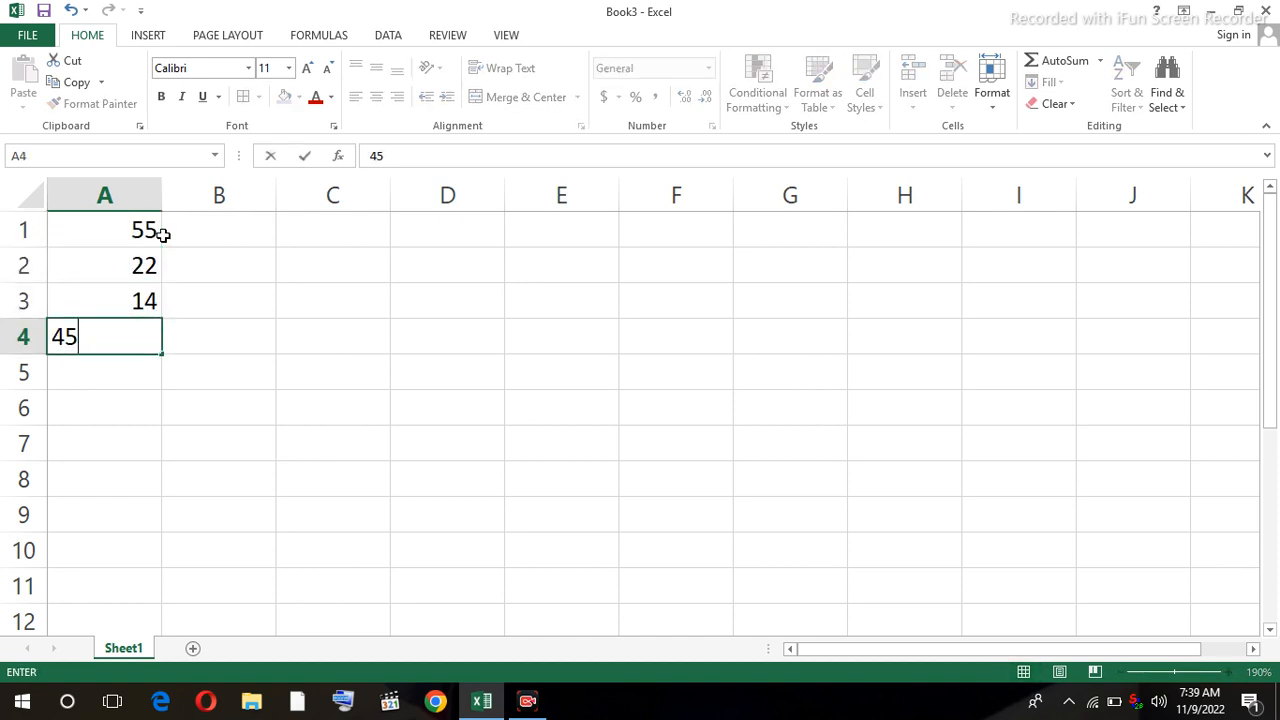
pyautogui.press('Return')
pyautogui.write('65')
pyautogui.press('Return')
pyautogui.write('89')
pyautogui.press('Return')
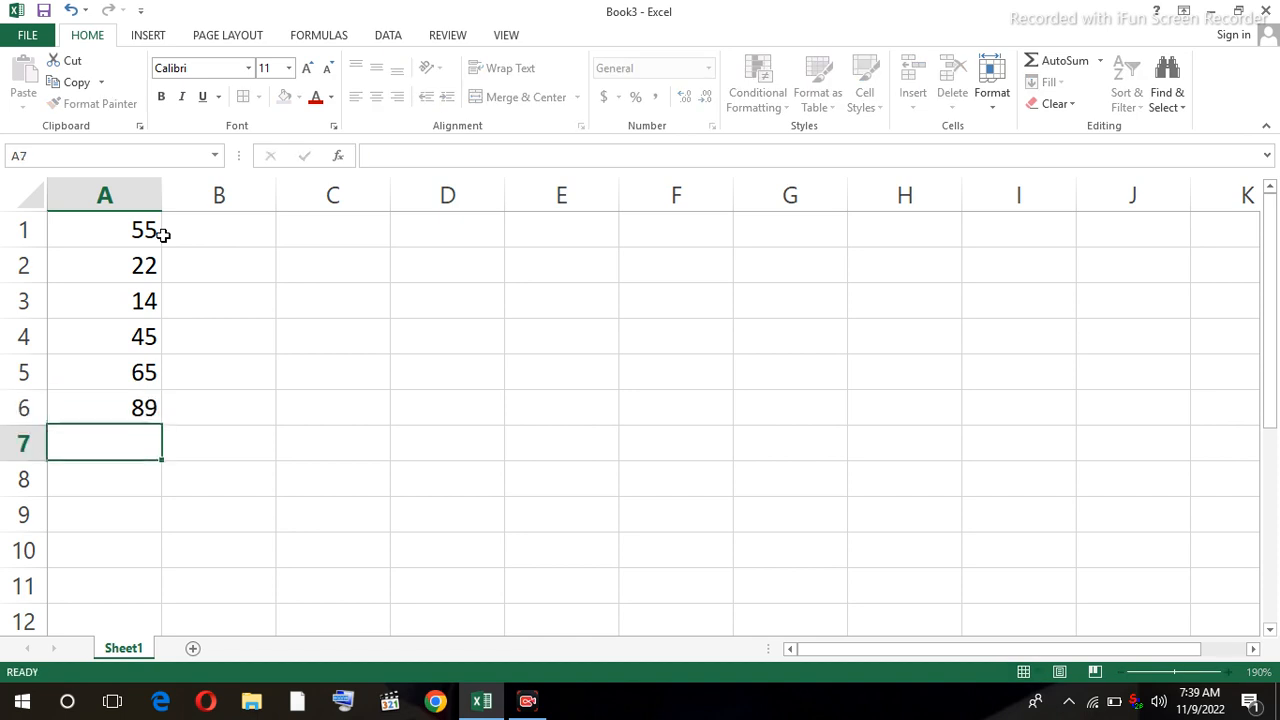
pyautogui.write('78')
pyautogui.press('Return')
pyautogui.write('77')
pyautogui.press('Return')
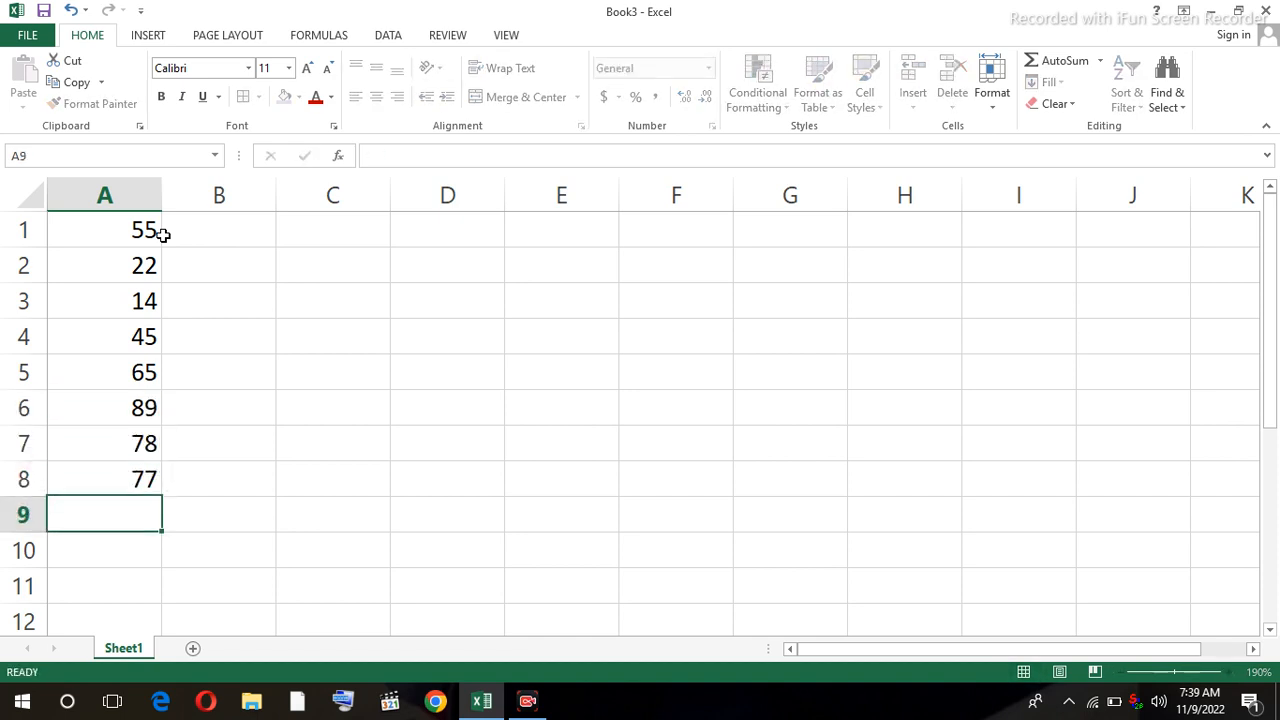
pyautogui.write('32')
pyautogui.press('Return')
pyautogui.write('22')
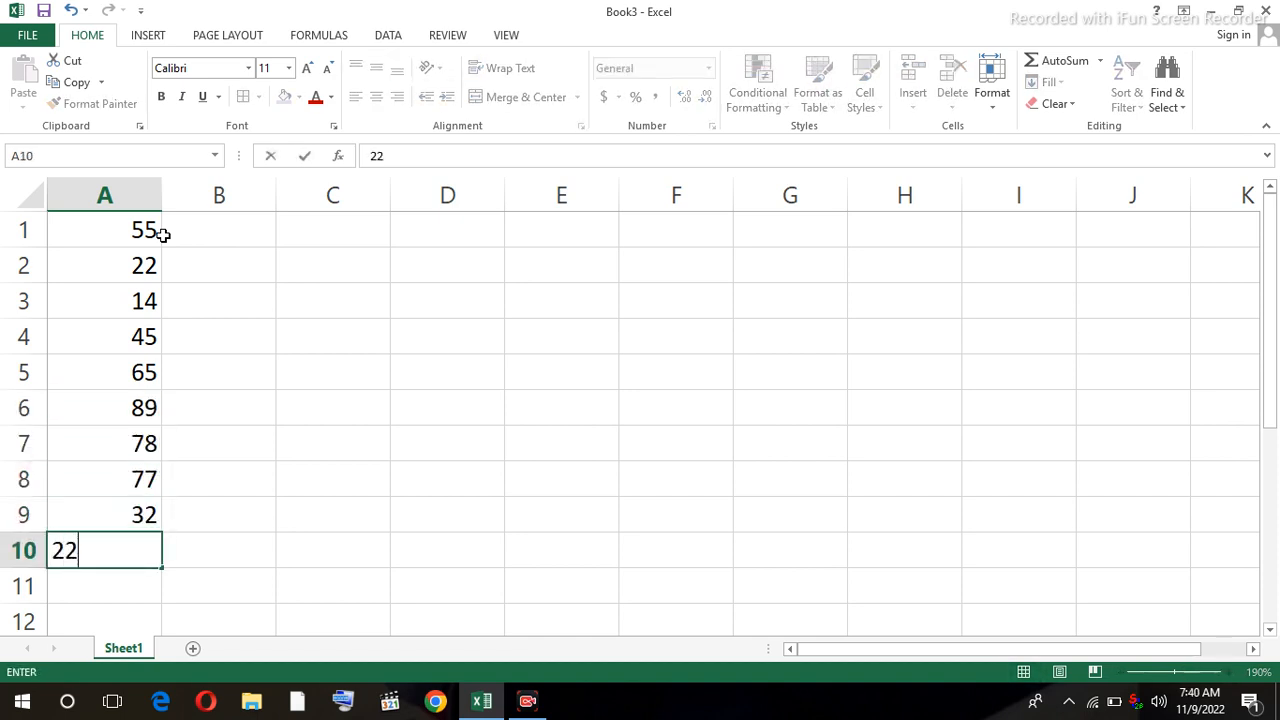
pyautogui.press('Return')
pyautogui.write('55')
pyautogui.press('Return')
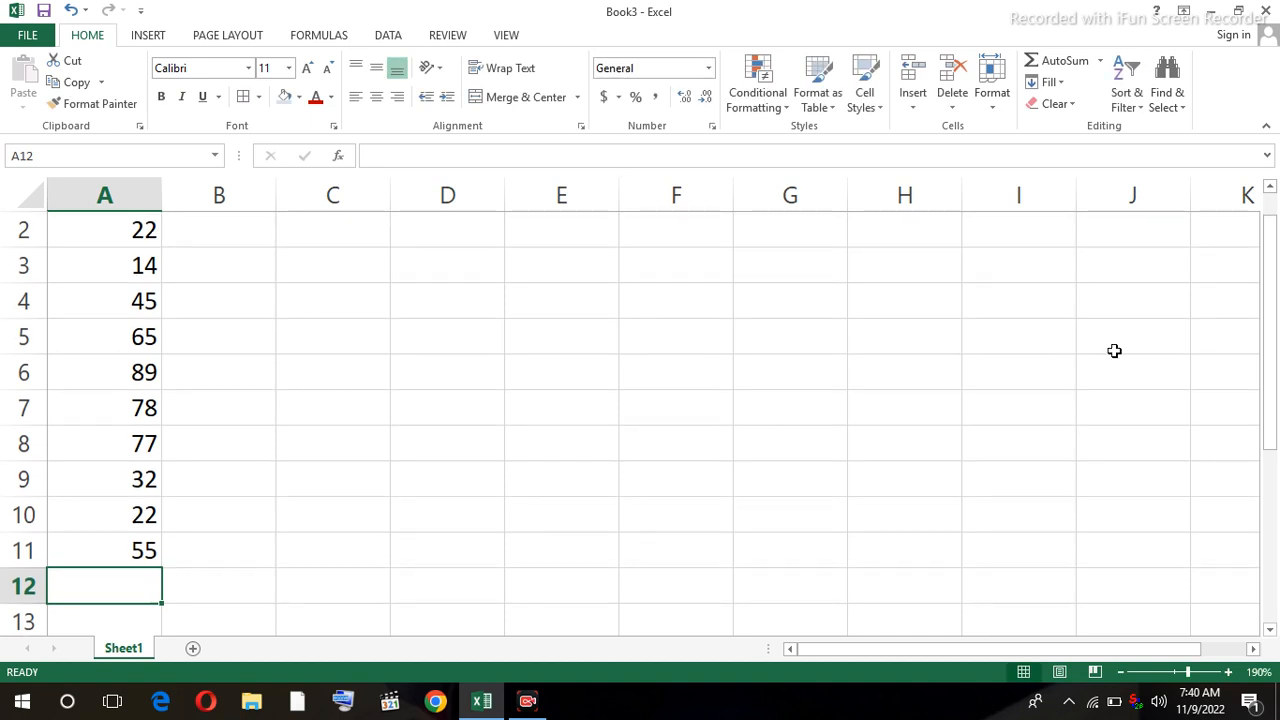
pyautogui.click(1094, 672)
pyautogui.click(818, 386)
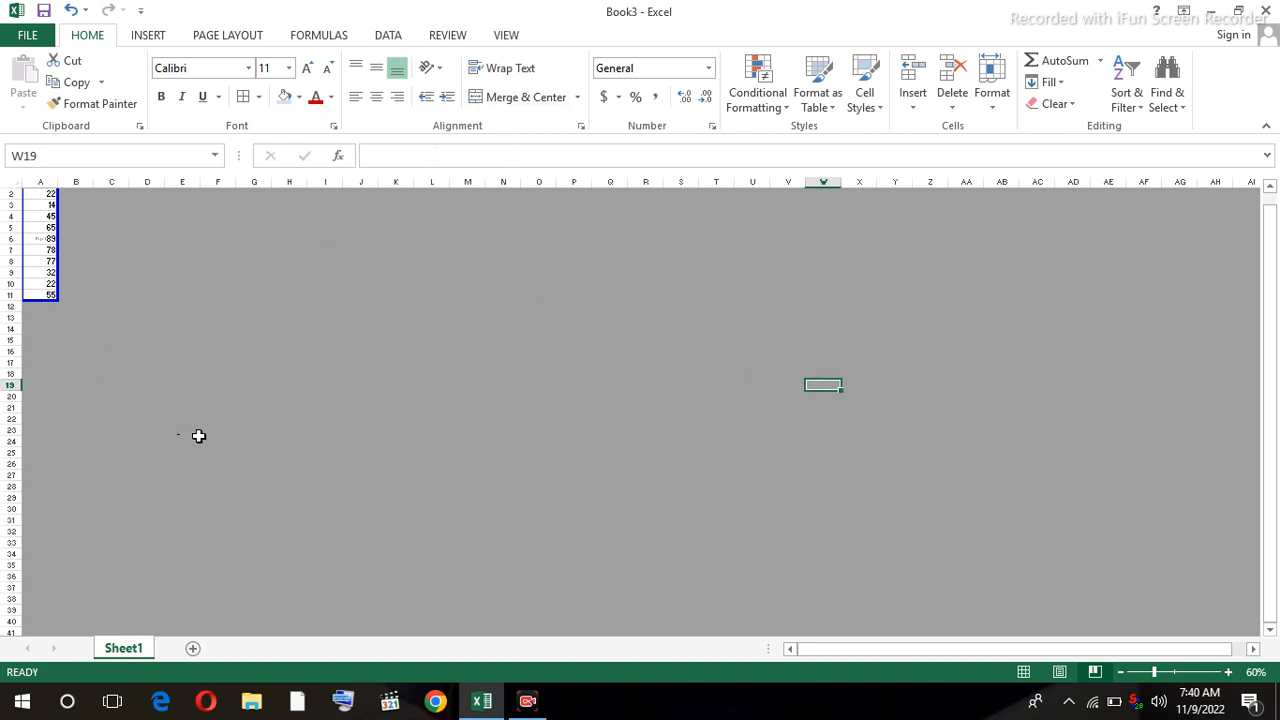
pyautogui.hotkey('ctrl', 'z')
pyautogui.moveTo(1268, 513); pyautogui.dragTo(1272, 286)
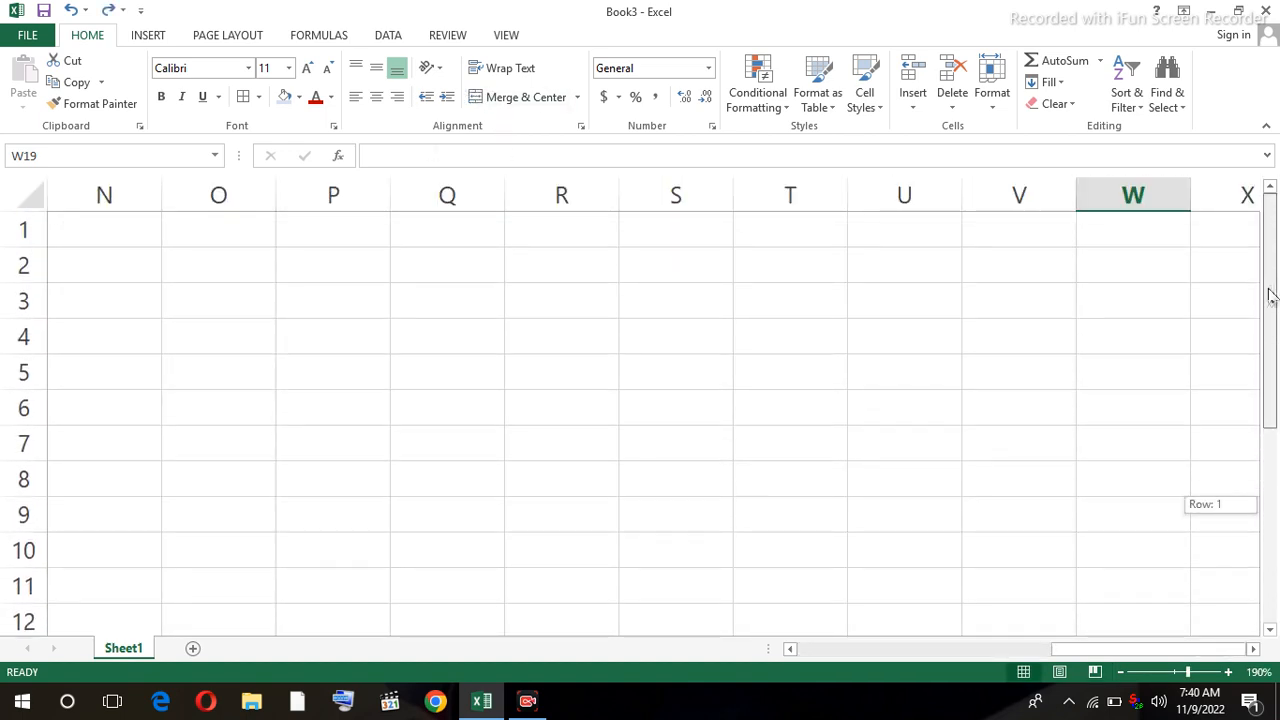
pyautogui.click(88, 230)
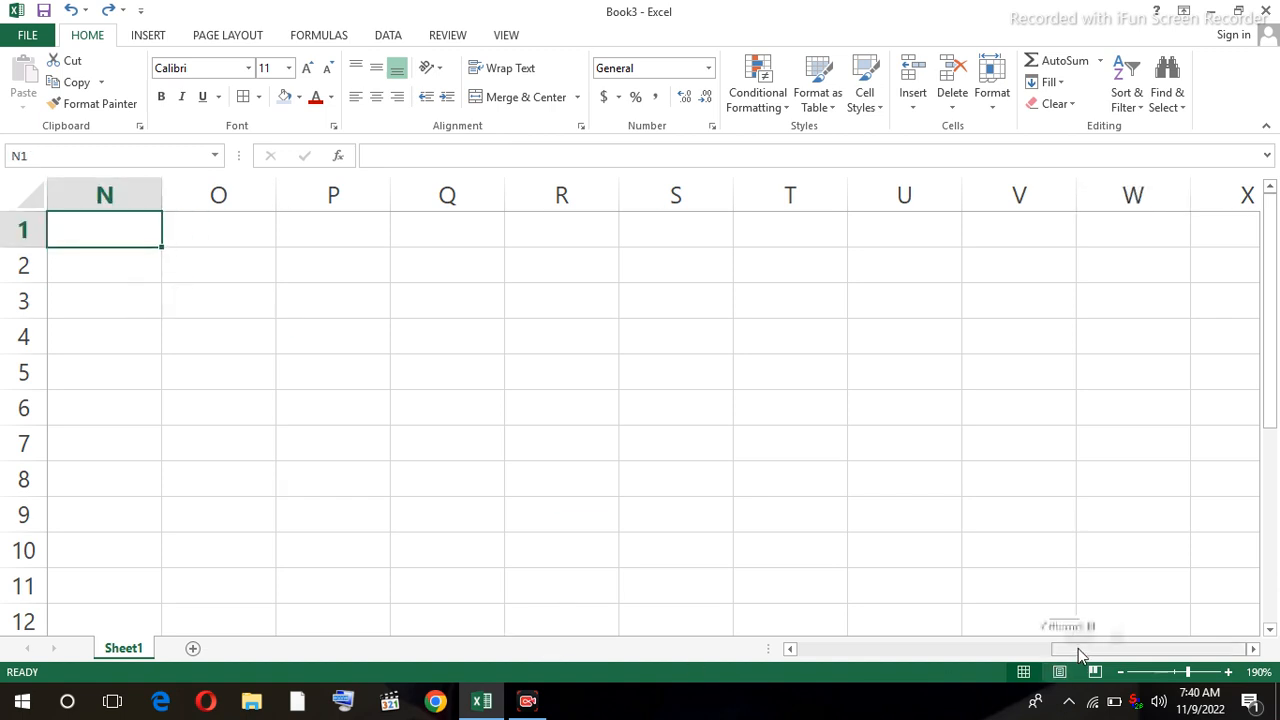
pyautogui.moveTo(1078, 648); pyautogui.dragTo(800, 648)
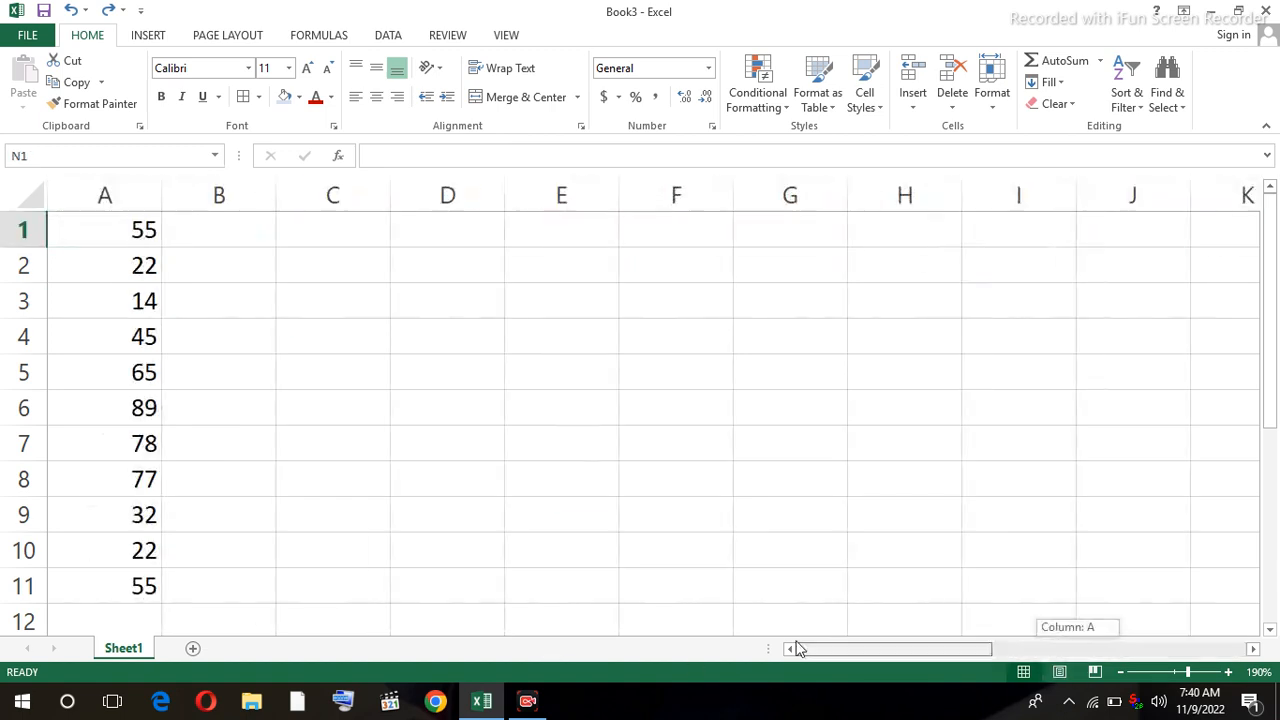
# Highlight the values greater than 44 in cells A1 to A11 with Light Red Fill with Dark Red Text using conditional formatting.
pyautogui.click(1119, 672)
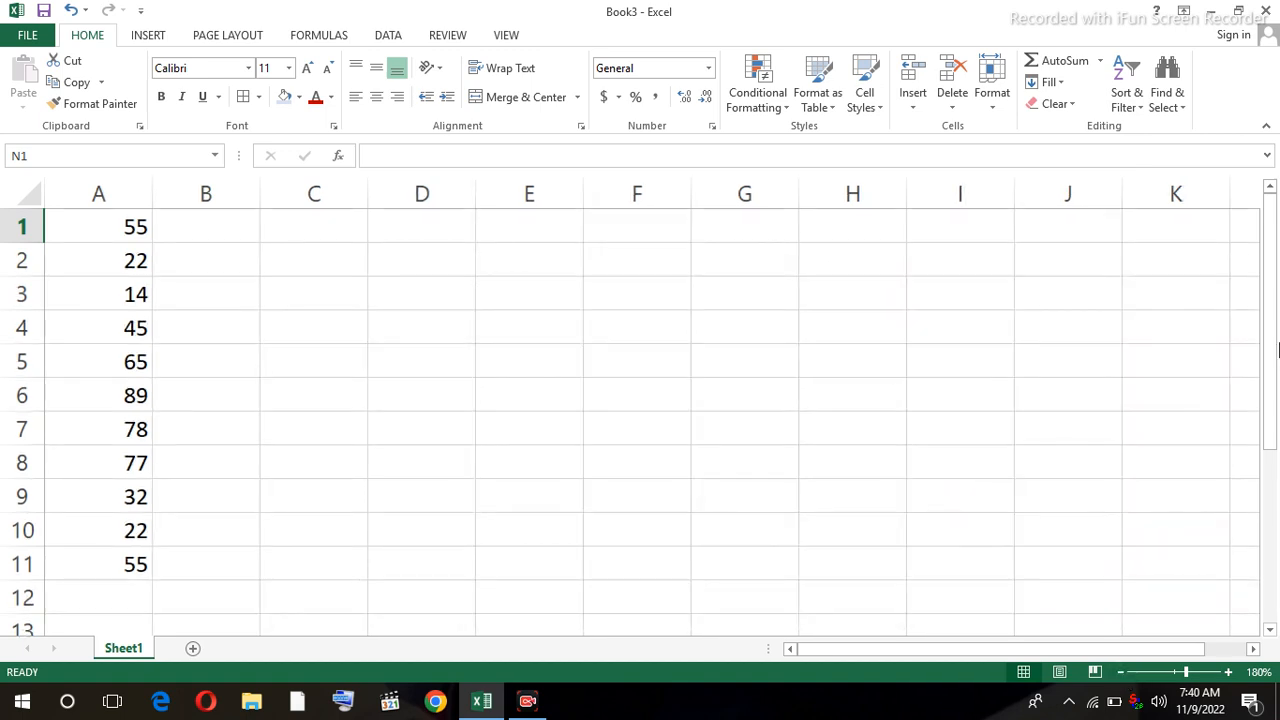
pyautogui.moveTo(114, 220); pyautogui.dragTo(96, 565)
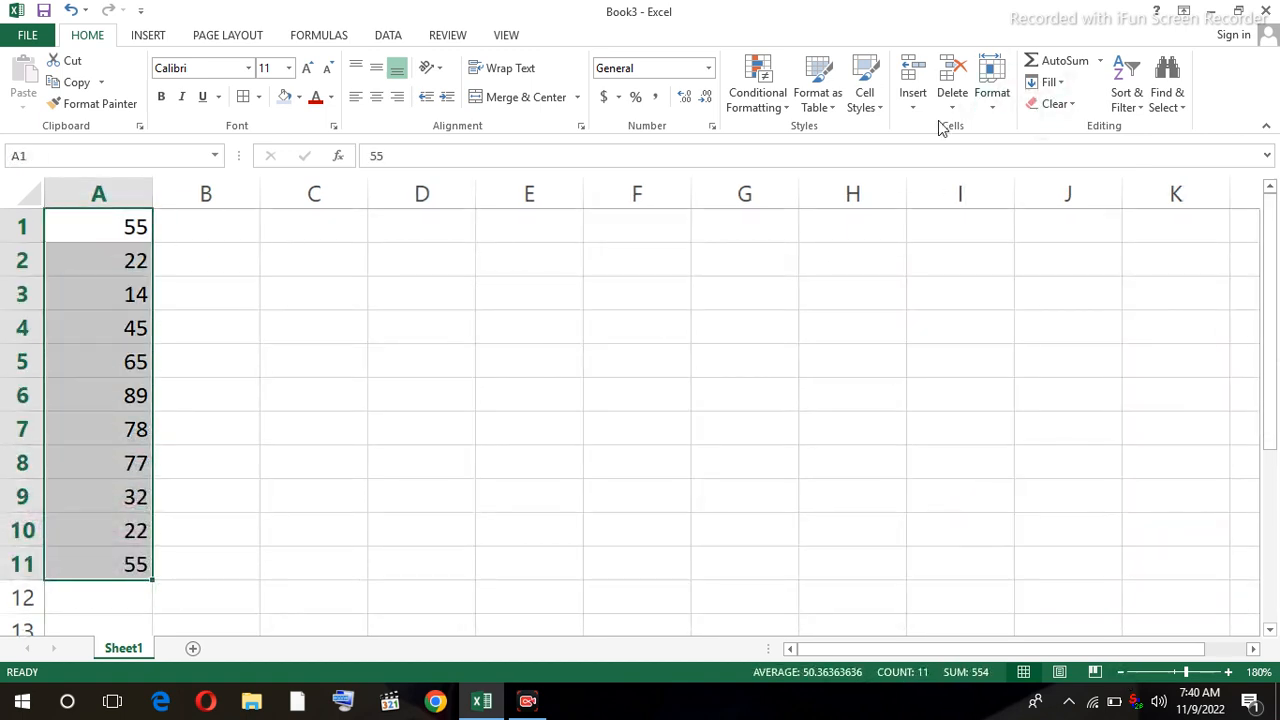
pyautogui.click(789, 118)
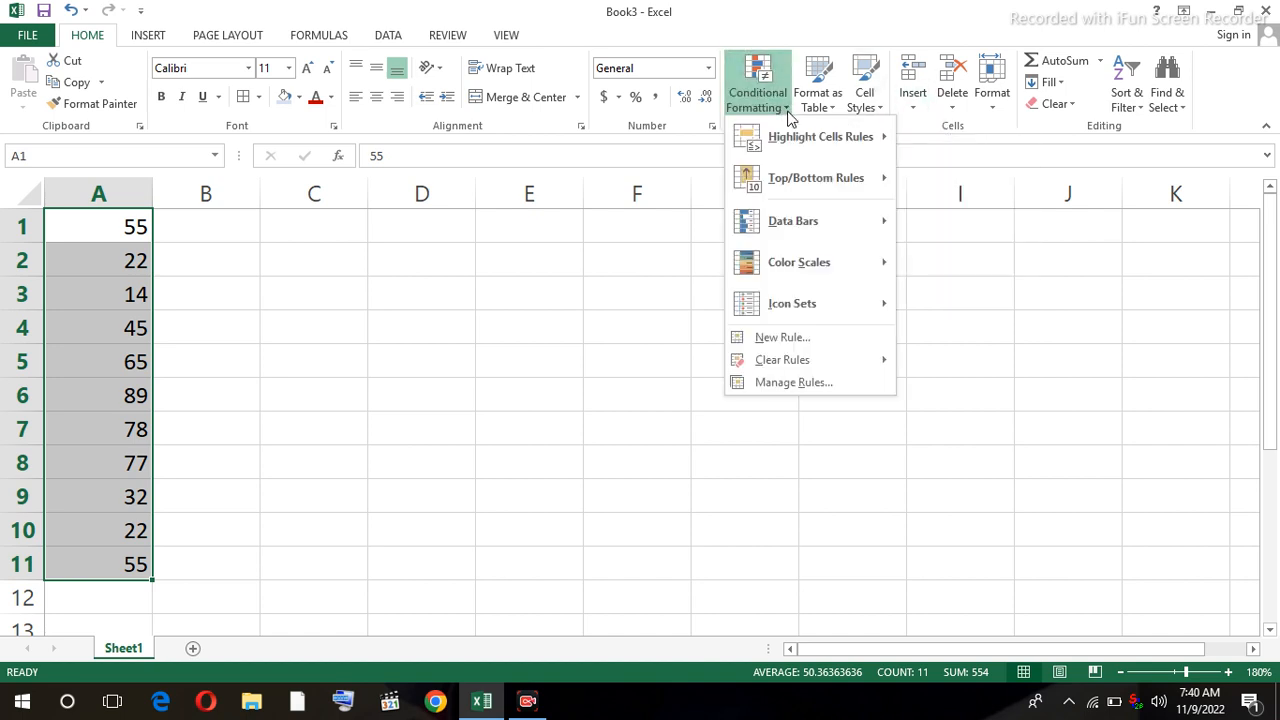
pyautogui.moveTo(841, 145)
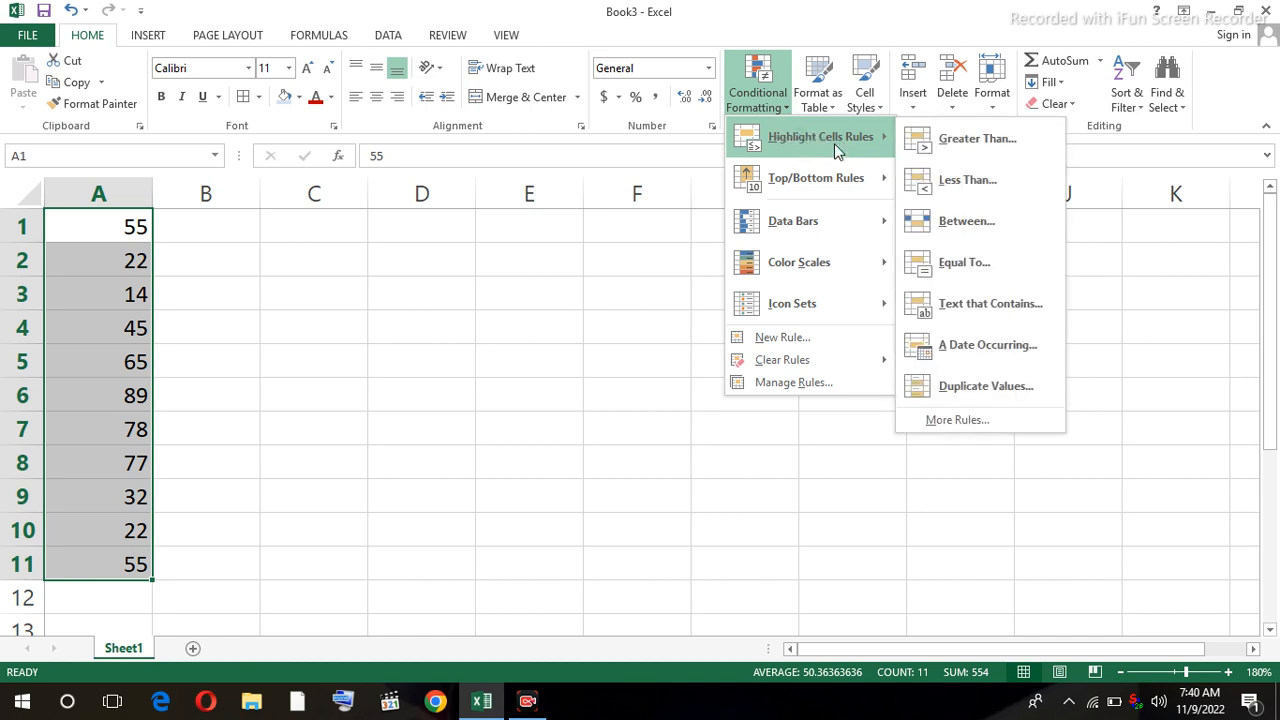
pyautogui.click(960, 140)
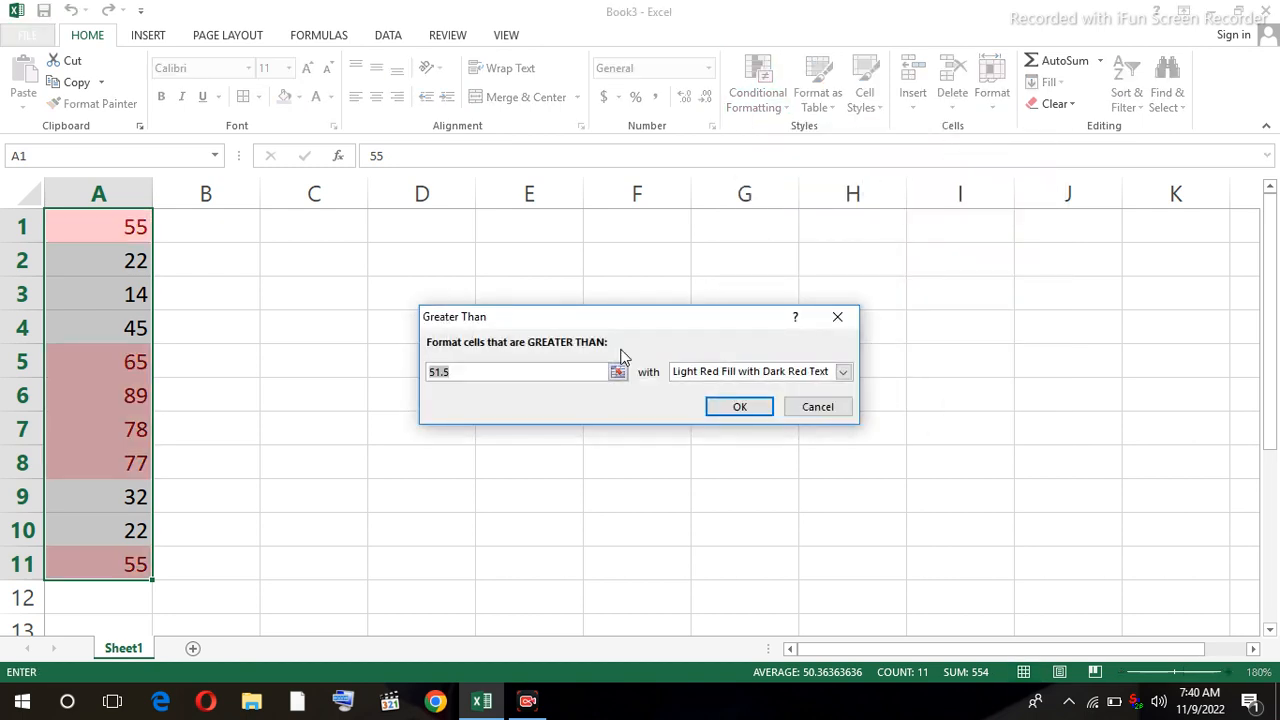
pyautogui.write('44')
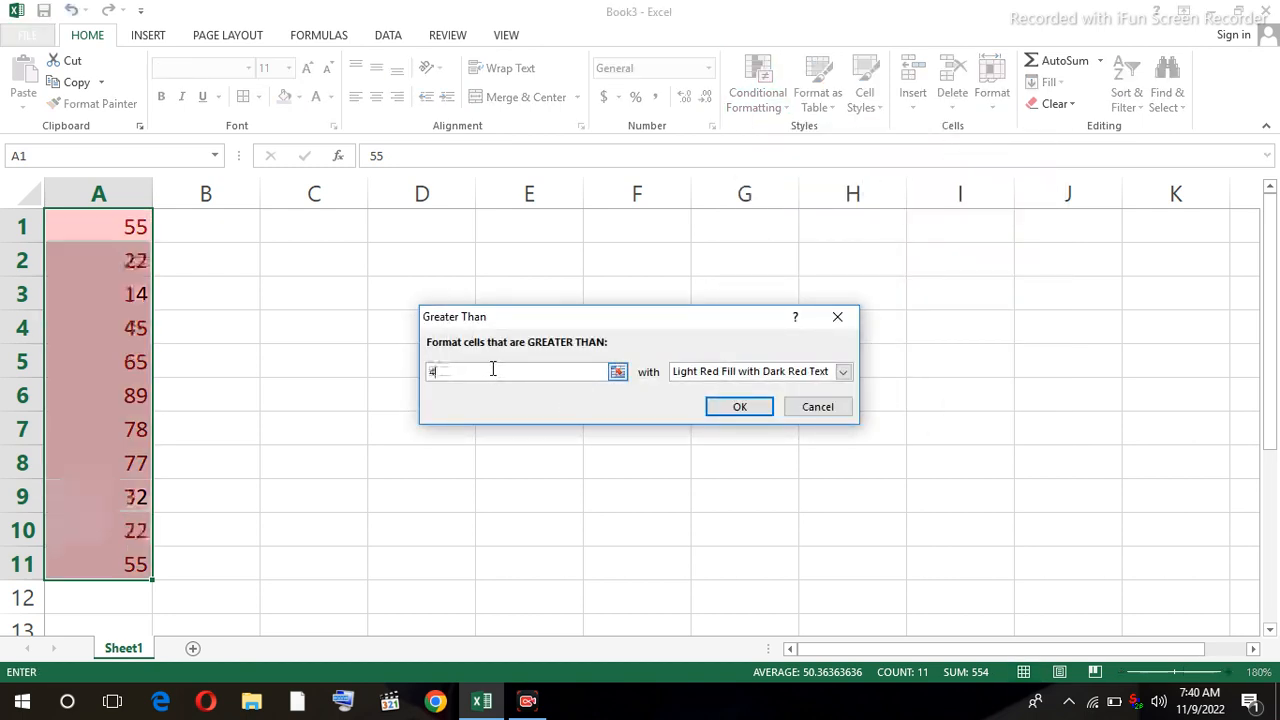
pyautogui.click(739, 406)
pyautogui.click(596, 413)
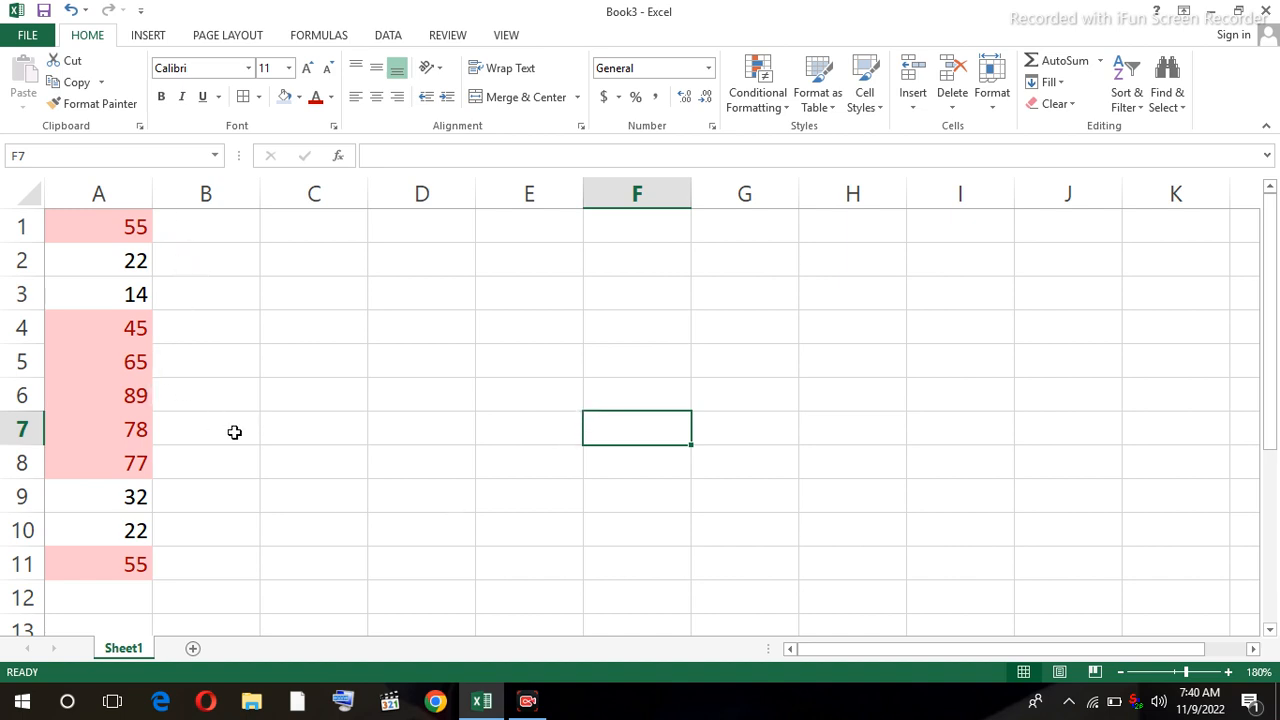
# Undo the greater-than highlighting on the numbers in column A.
pyautogui.hotkey('ctrl', 'z')
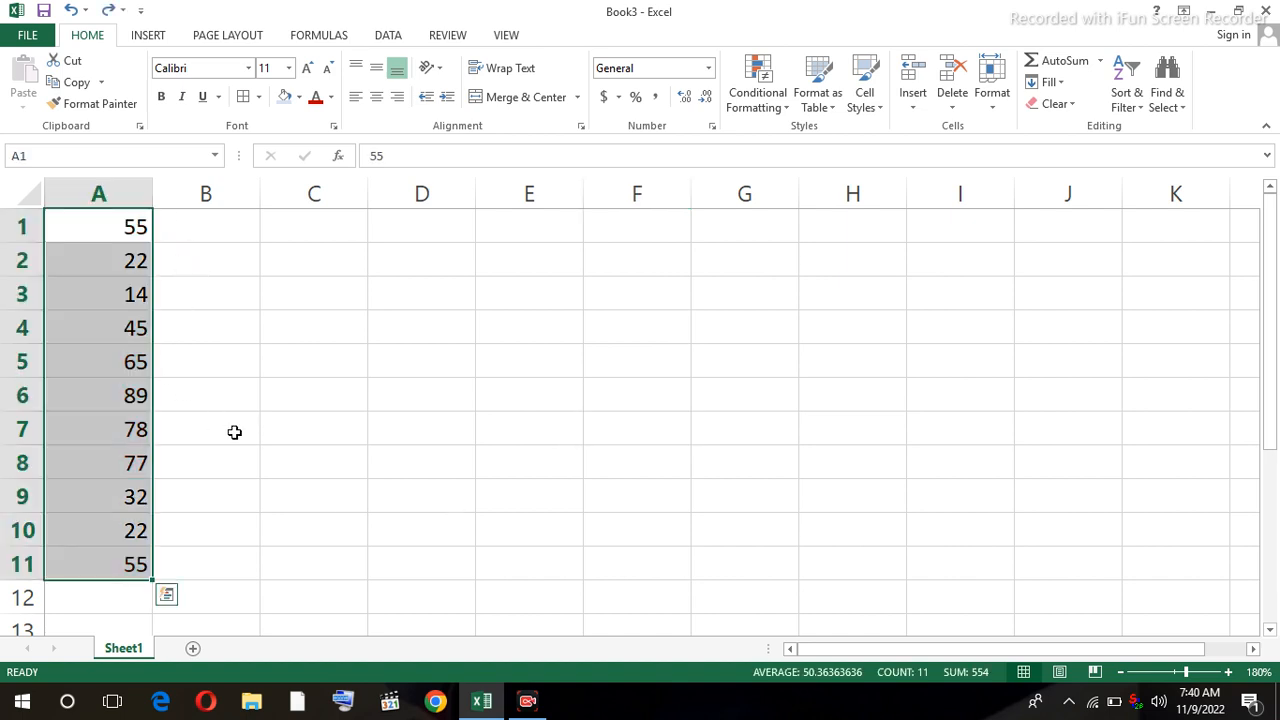
# Highlight the values less than 44 in cells A1 to A11 with Light Red Fill with Dark Red Text, and undo the rule.
pyautogui.click(794, 106)
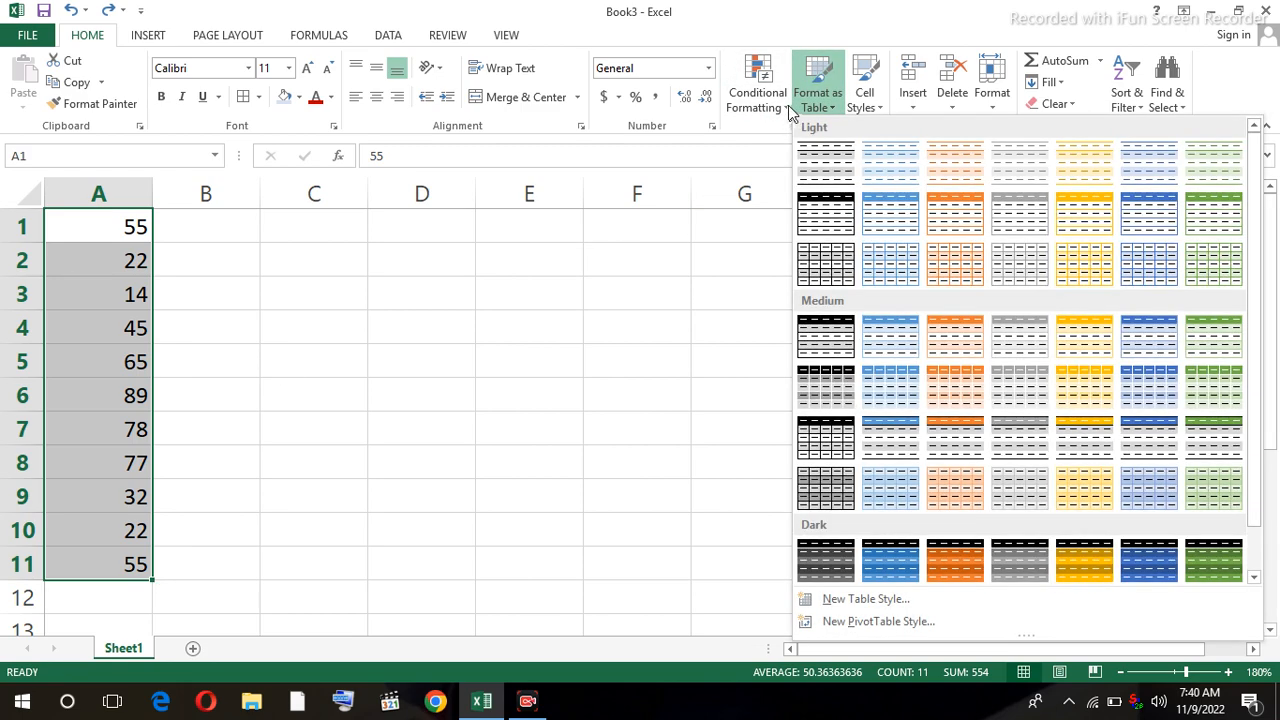
pyautogui.click(788, 105)
pyautogui.click(786, 102)
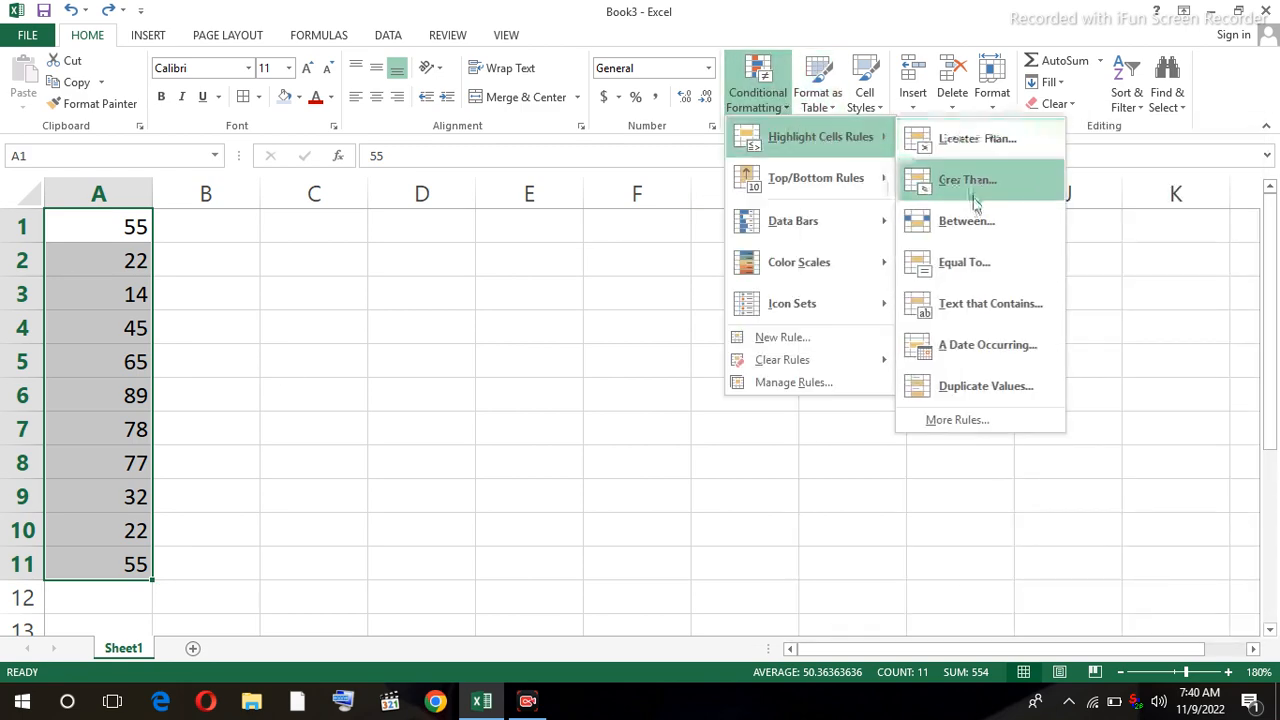
pyautogui.click(975, 139)
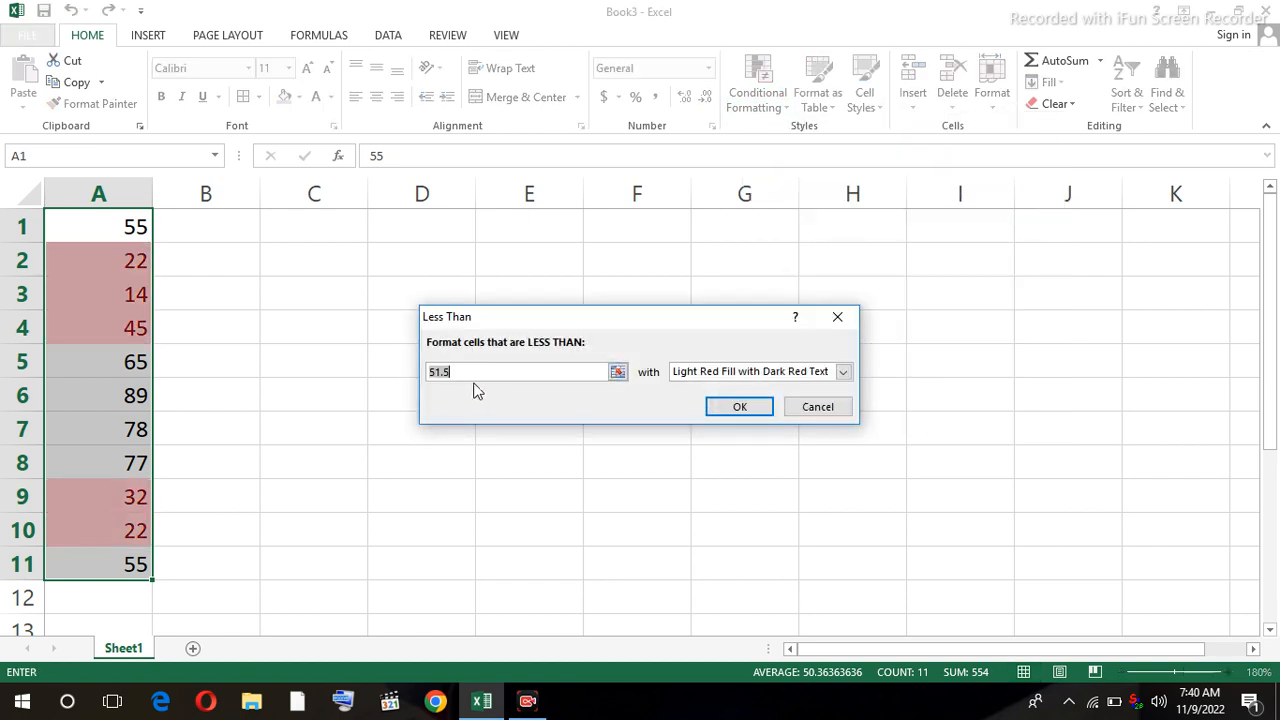
pyautogui.write('44')
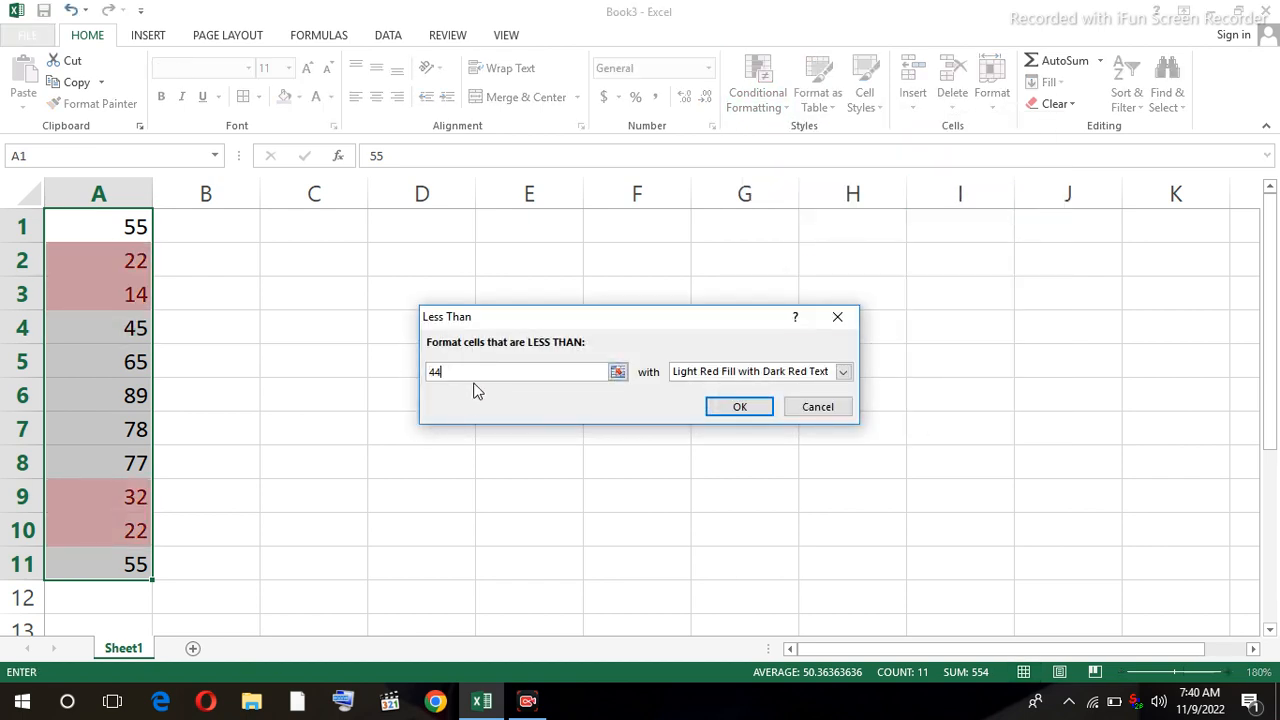
pyautogui.click(729, 408)
pyautogui.click(615, 398)
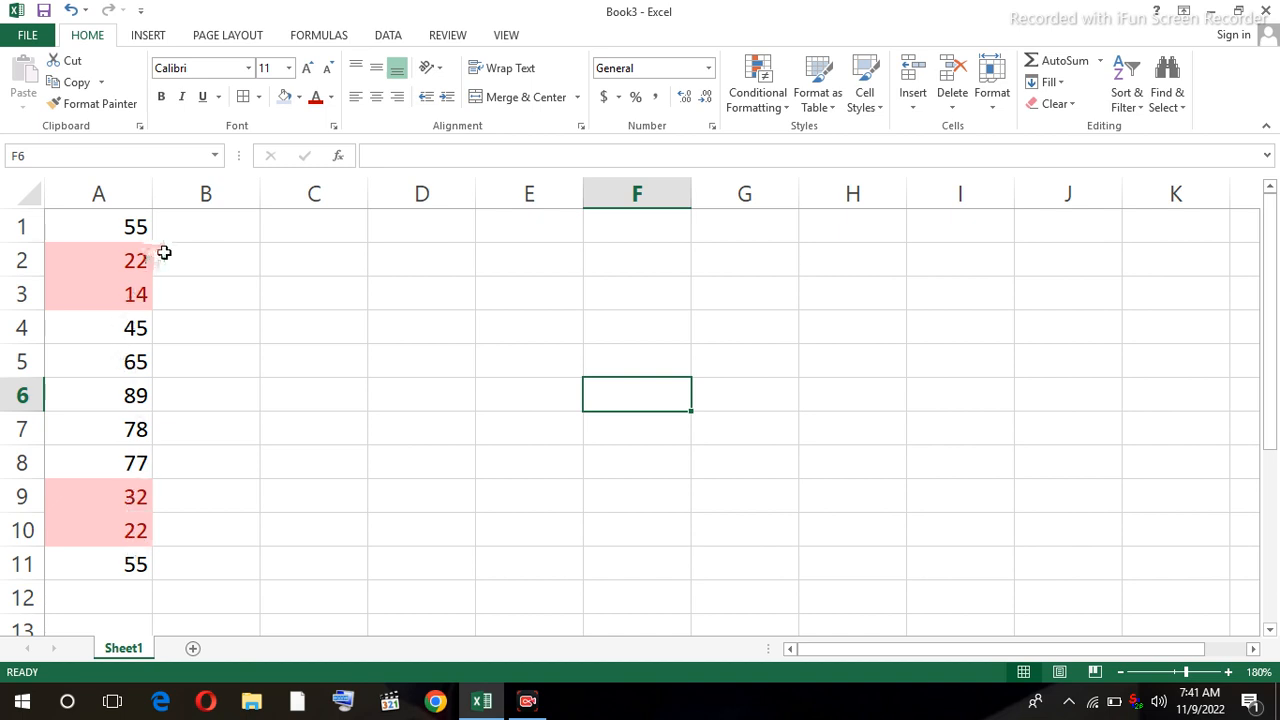
pyautogui.hotkey('ctrl', 'z')
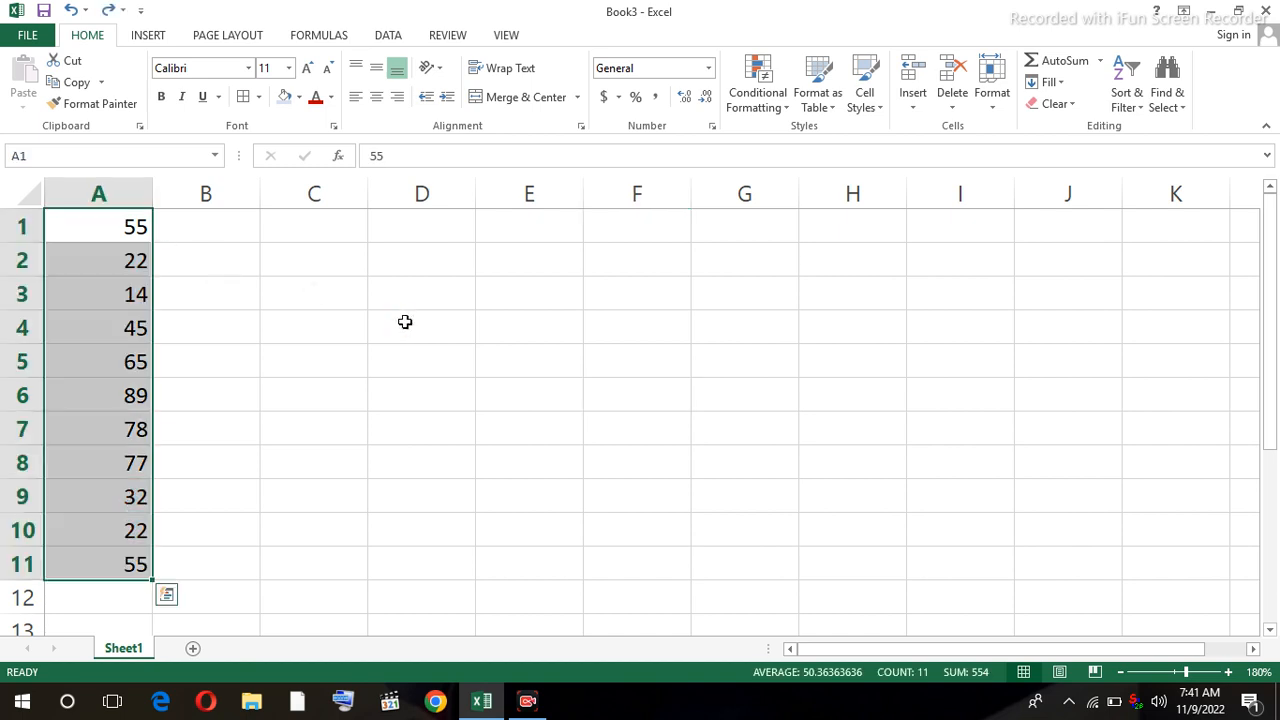
# Highlight the values between 44 and 70 in cells A1 to A11 with Light Red Fill with Dark Red Text, and undo the rule.
pyautogui.click(782, 112)
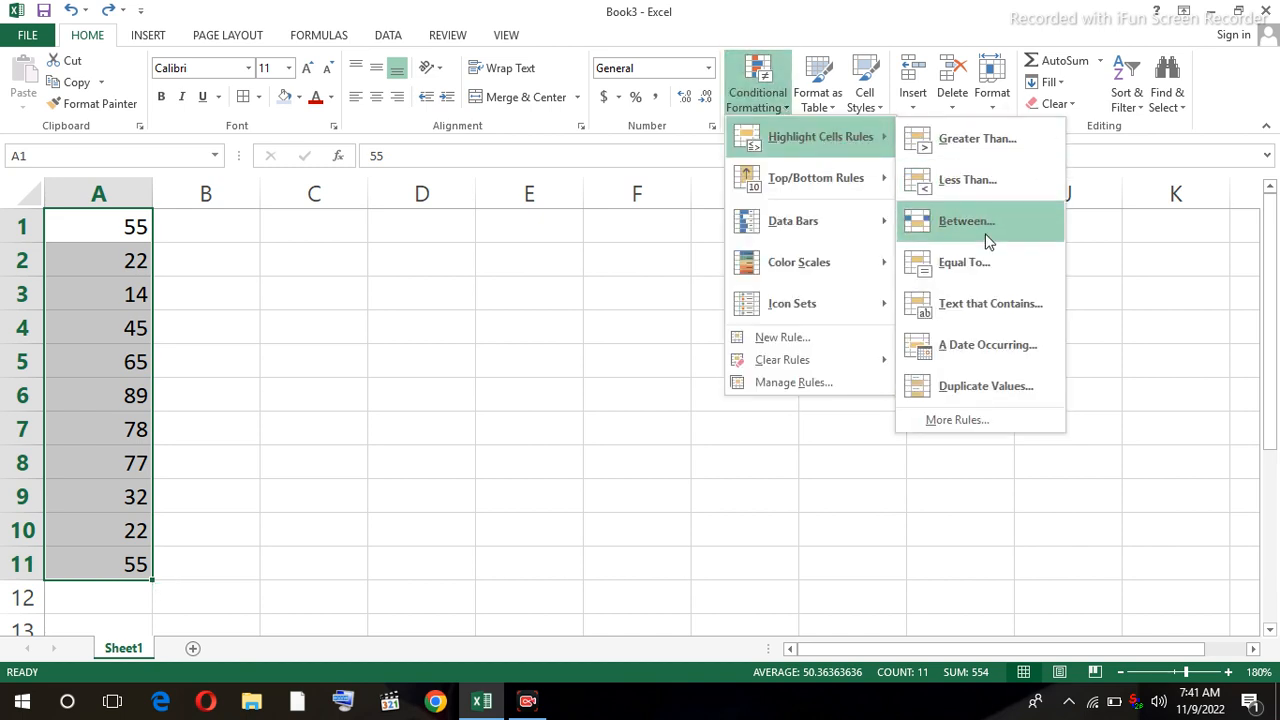
pyautogui.click(980, 232)
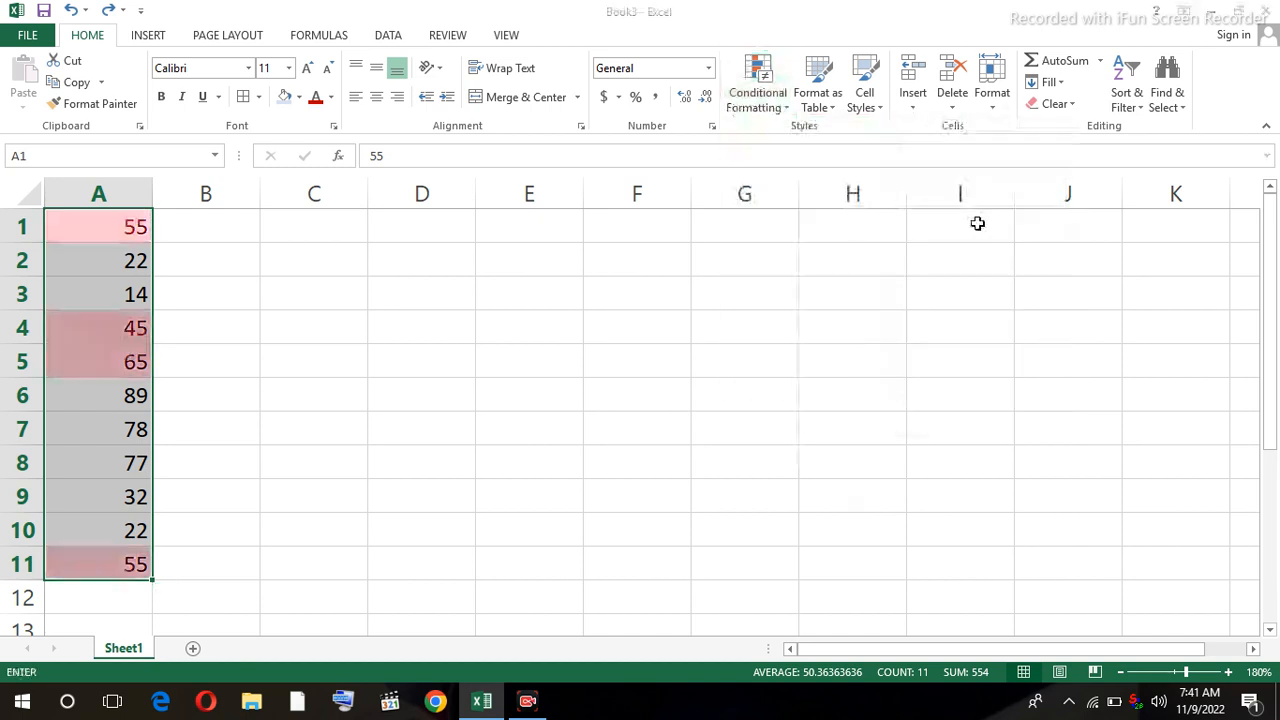
pyautogui.click(463, 371)
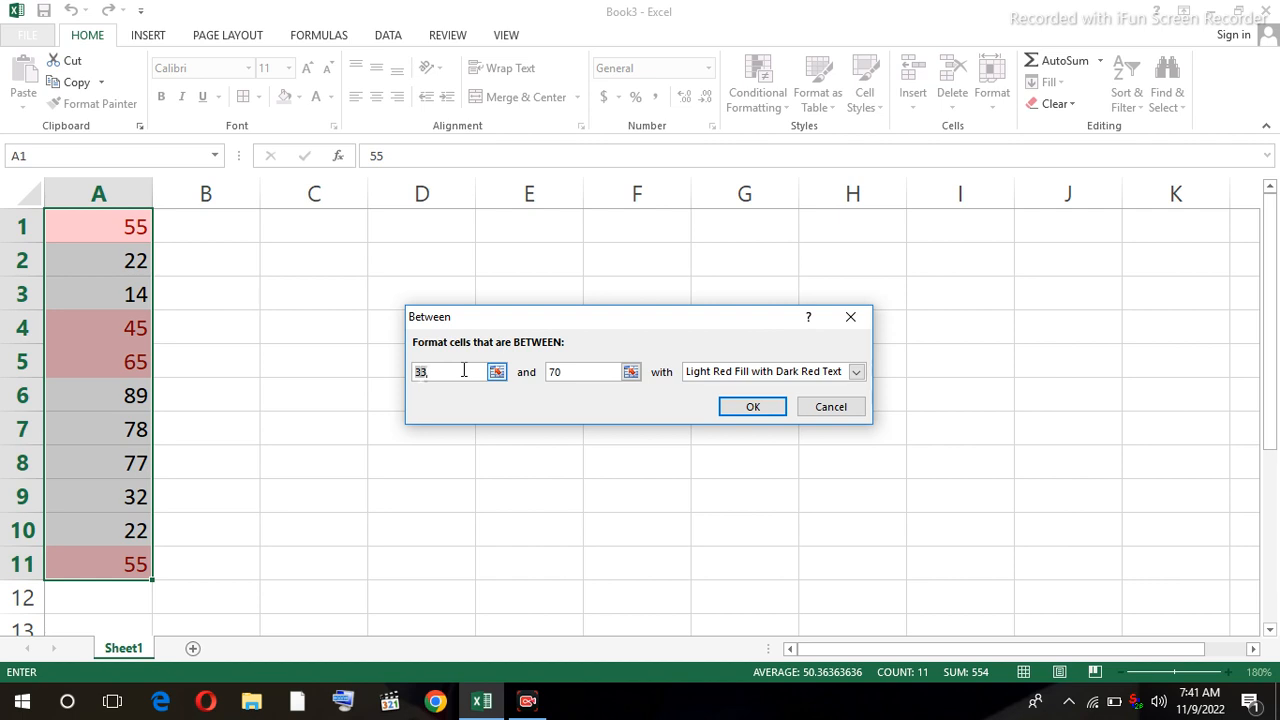
pyautogui.write('44')
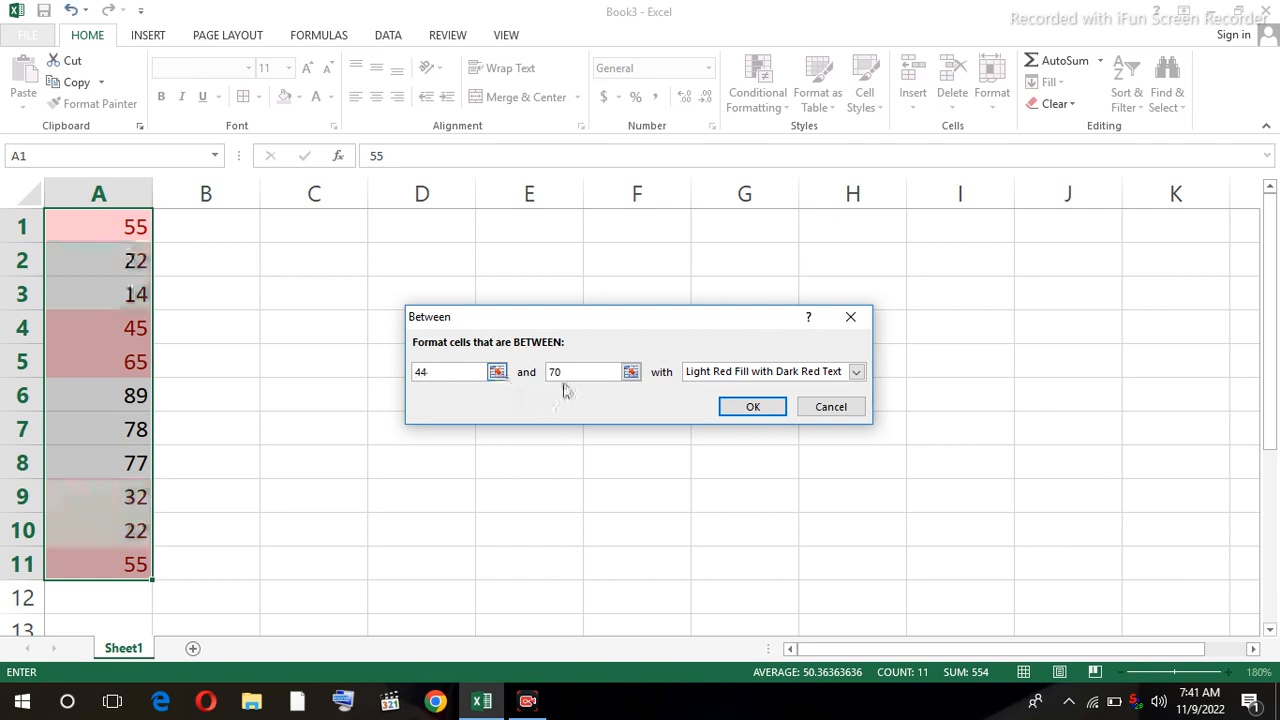
pyautogui.click(752, 406)
pyautogui.click(563, 424)
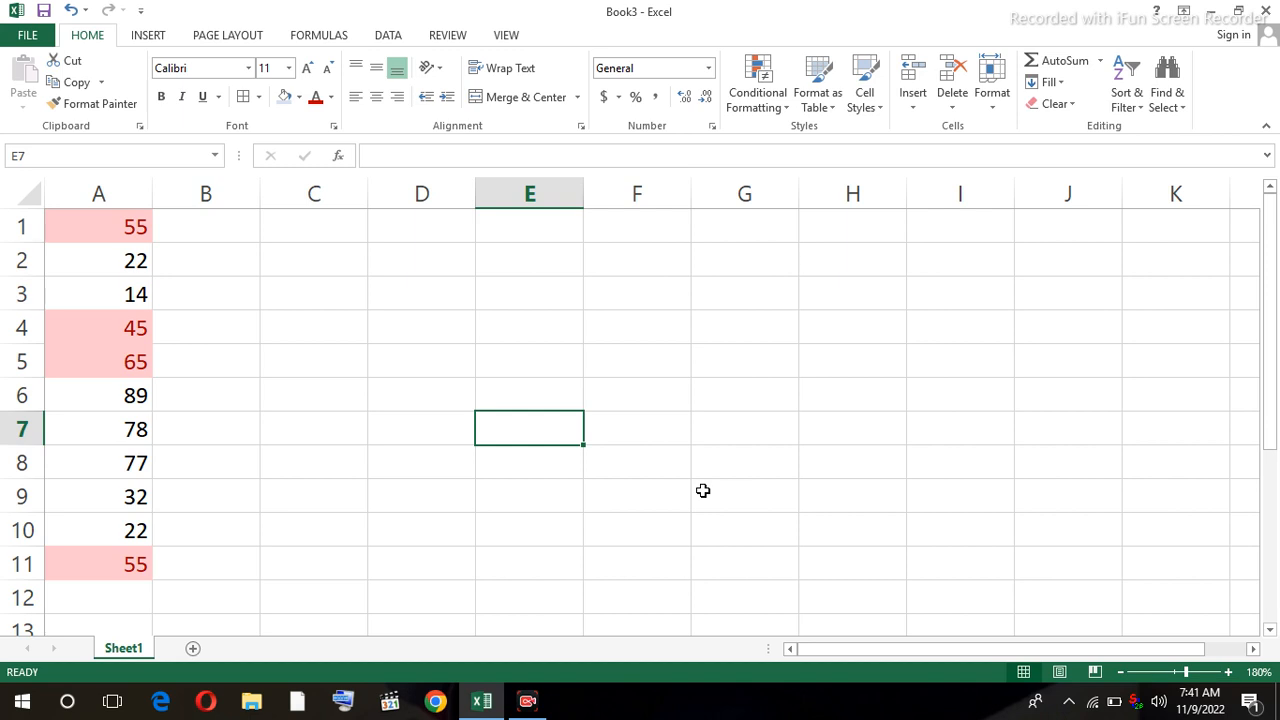
pyautogui.hotkey('ctrl', 'z')
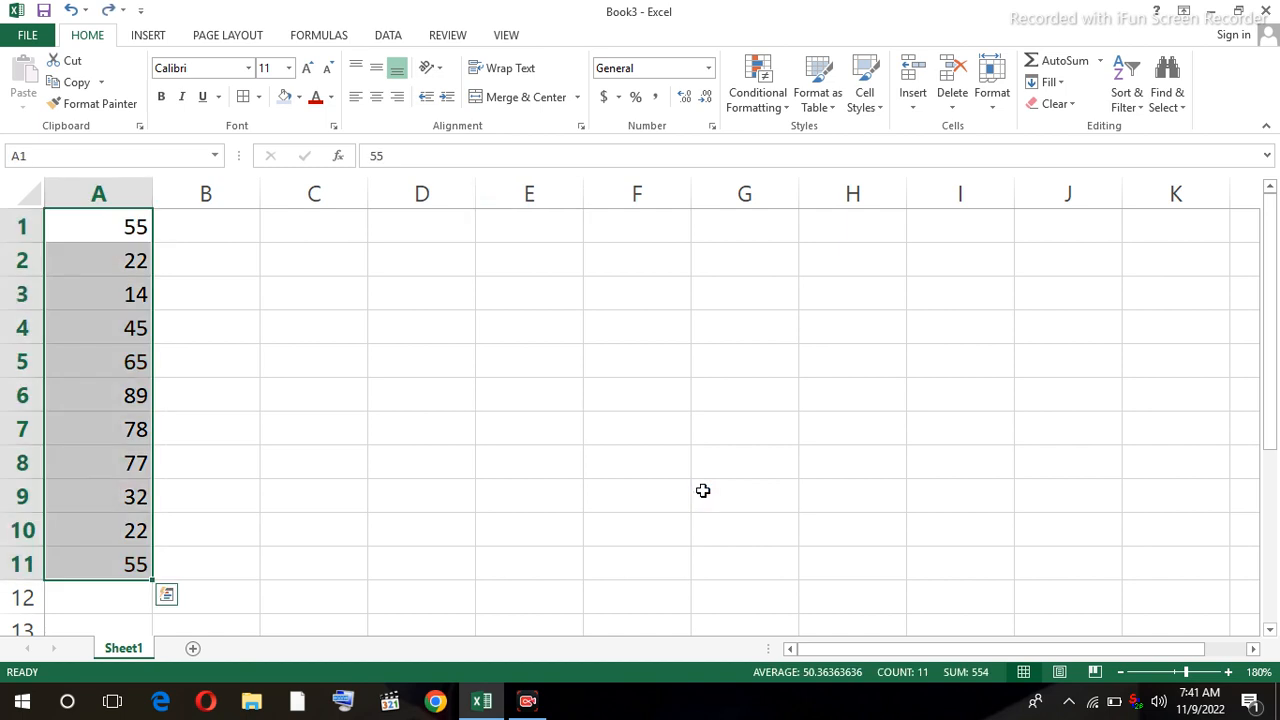
pyautogui.click(786, 115)
pyautogui.moveTo(808, 134)
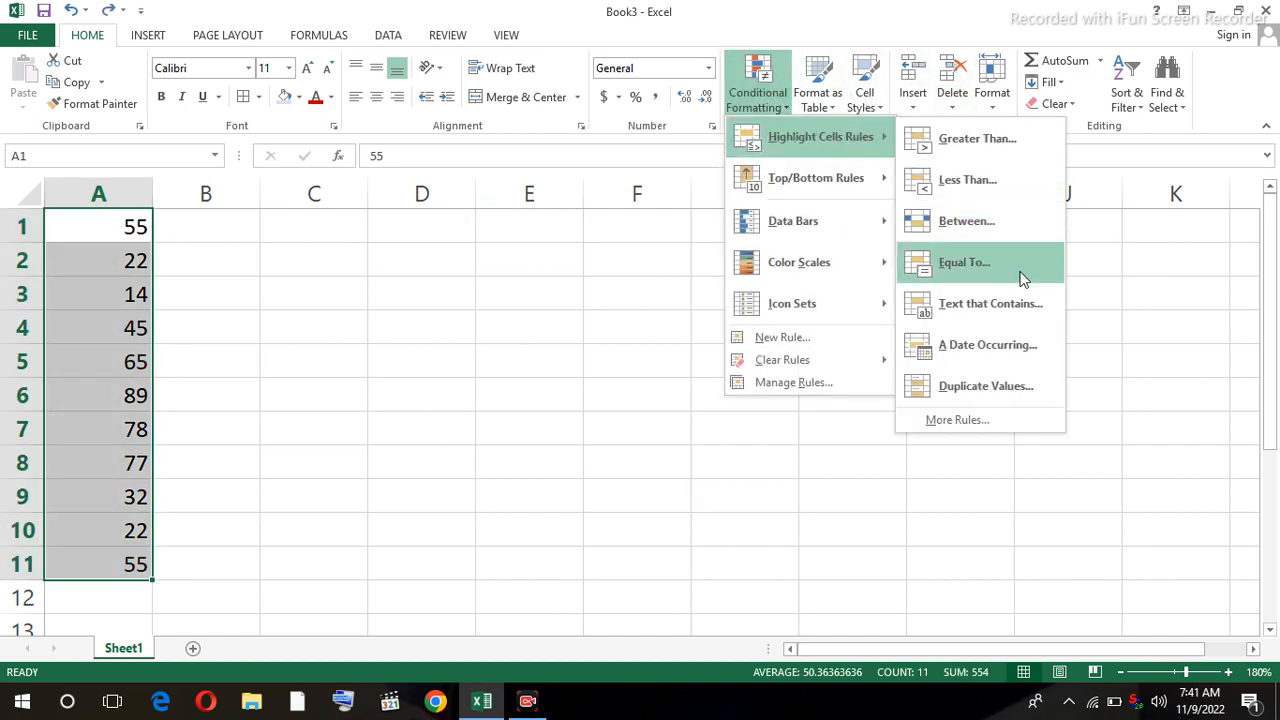
pyautogui.click(964, 262)
pyautogui.write('51.5')
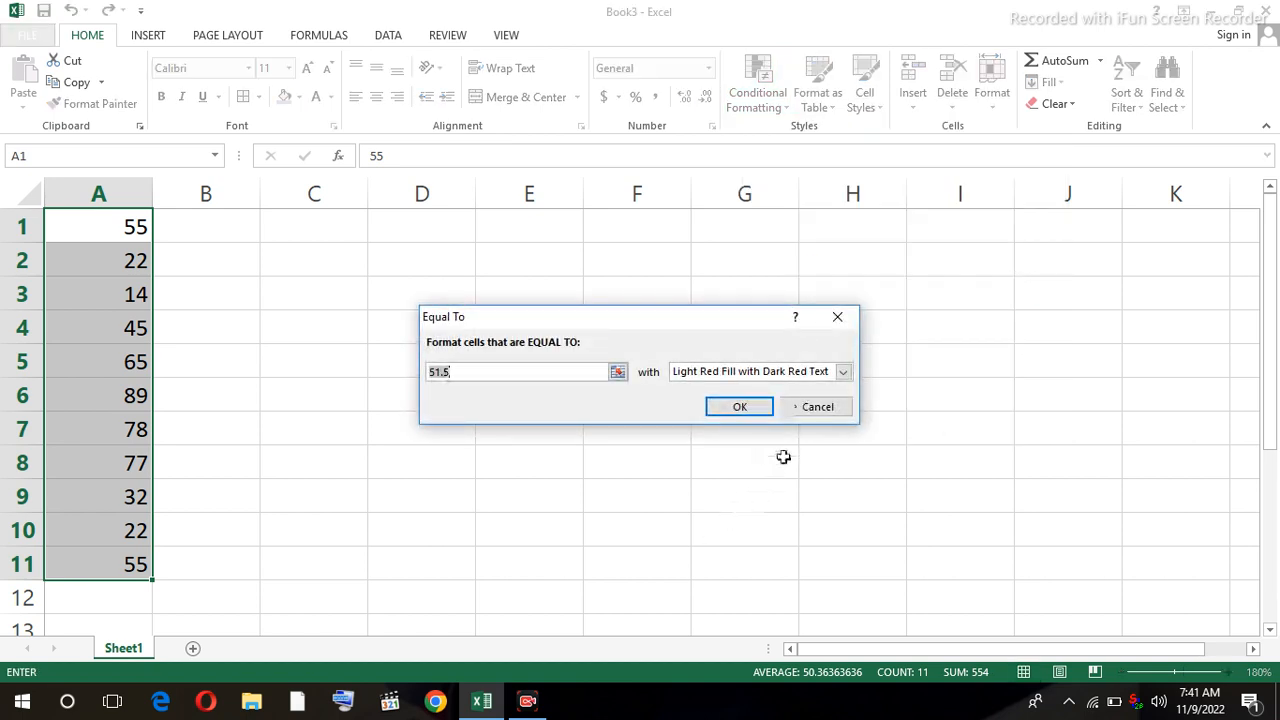
pyautogui.click(820, 410)
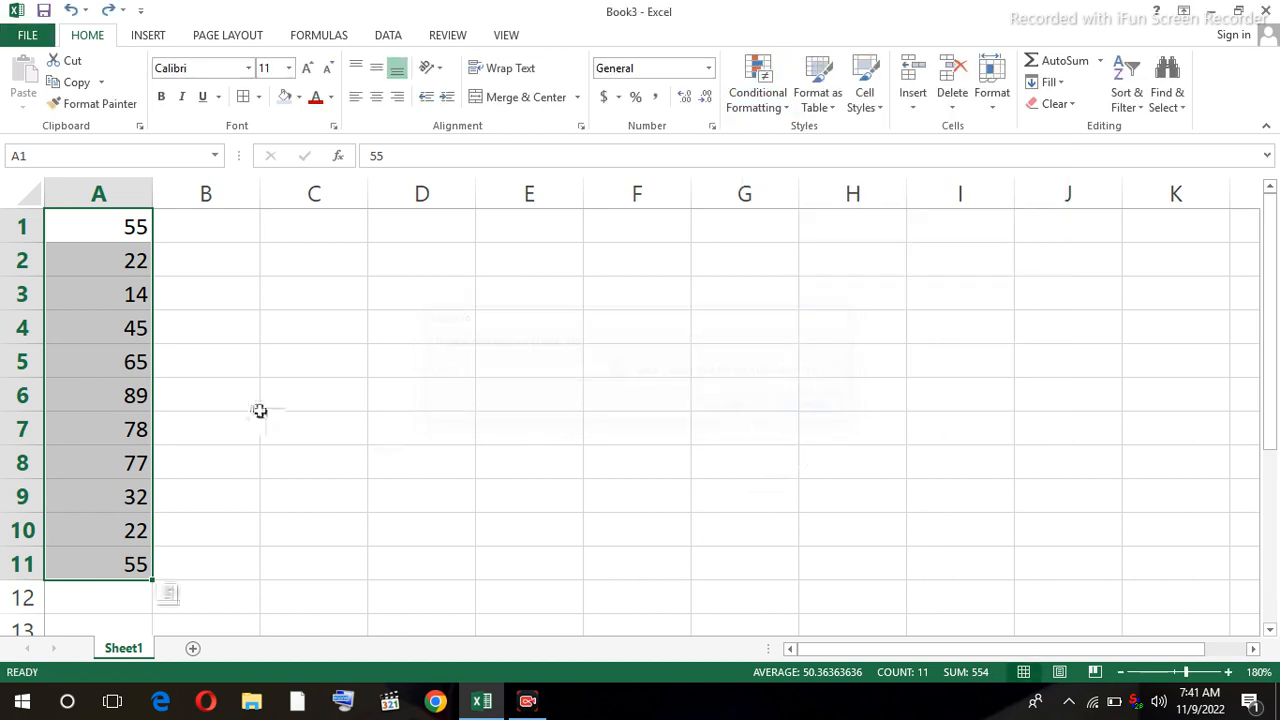
# Change the values in cells A9 and A6 to 22.
pyautogui.click(128, 496)
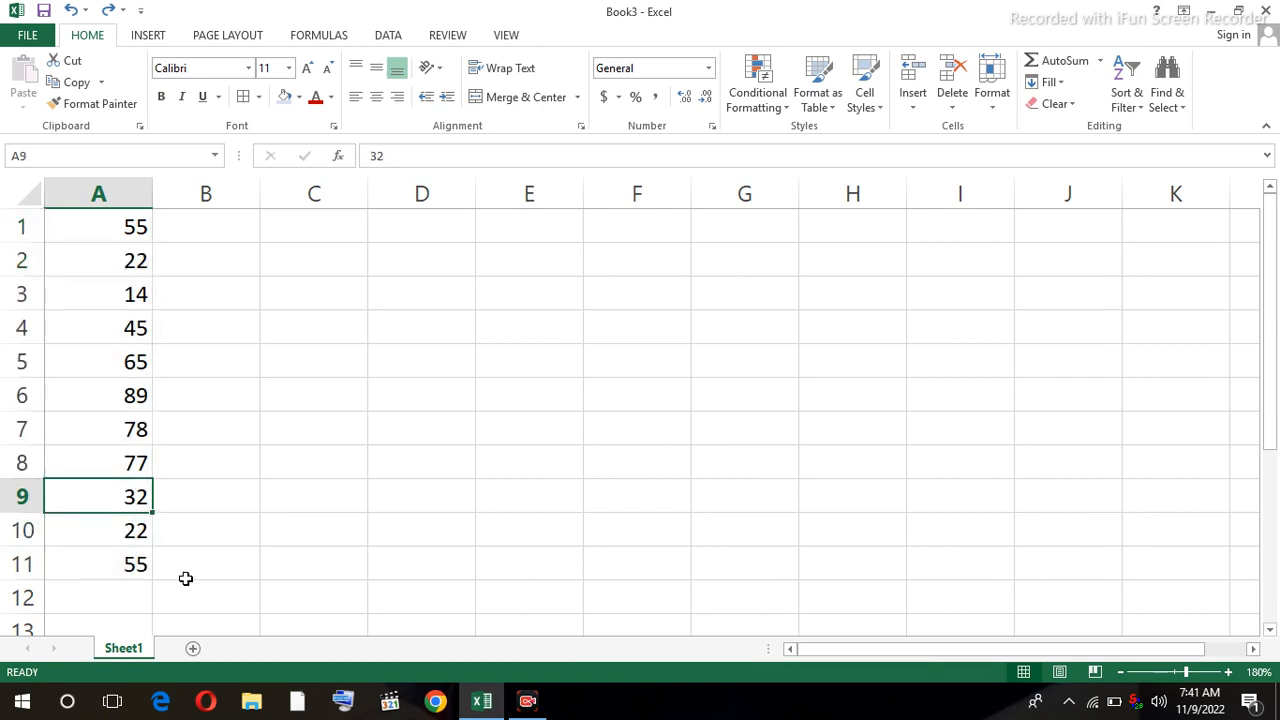
pyautogui.write('22')
pyautogui.click(350, 484)
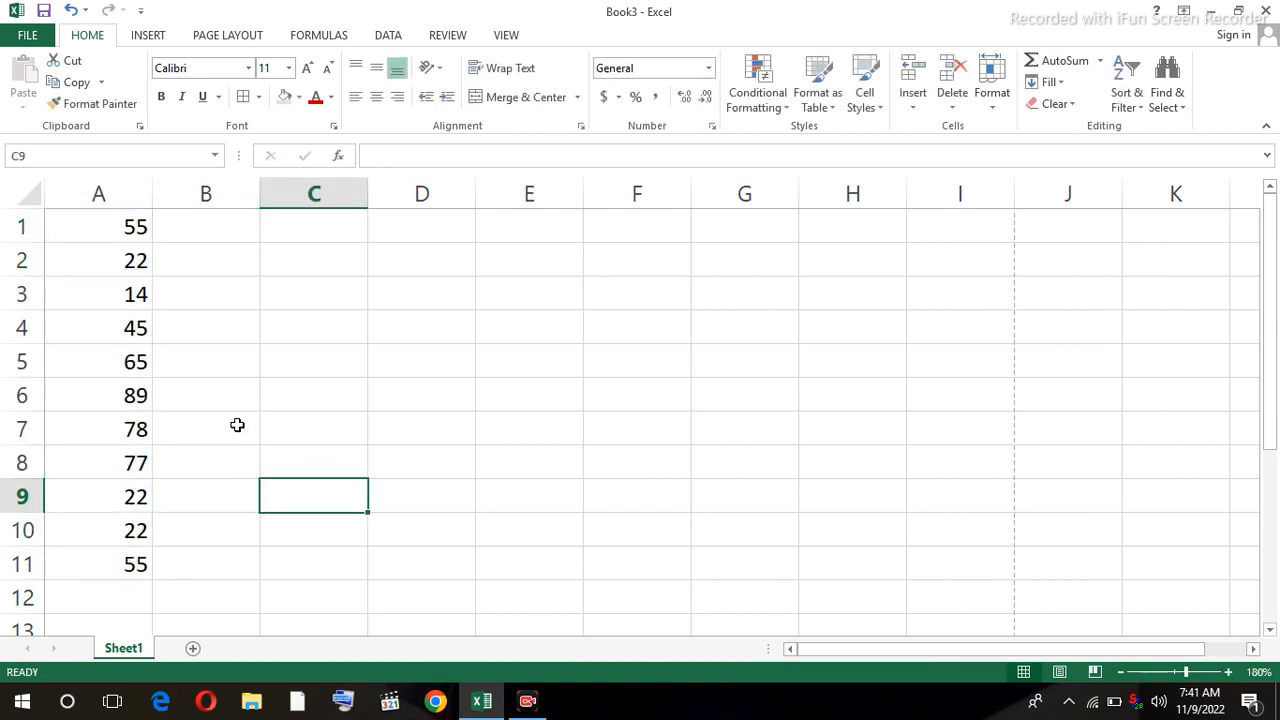
pyautogui.click(135, 395)
pyautogui.write('22')
pyautogui.click(451, 463)
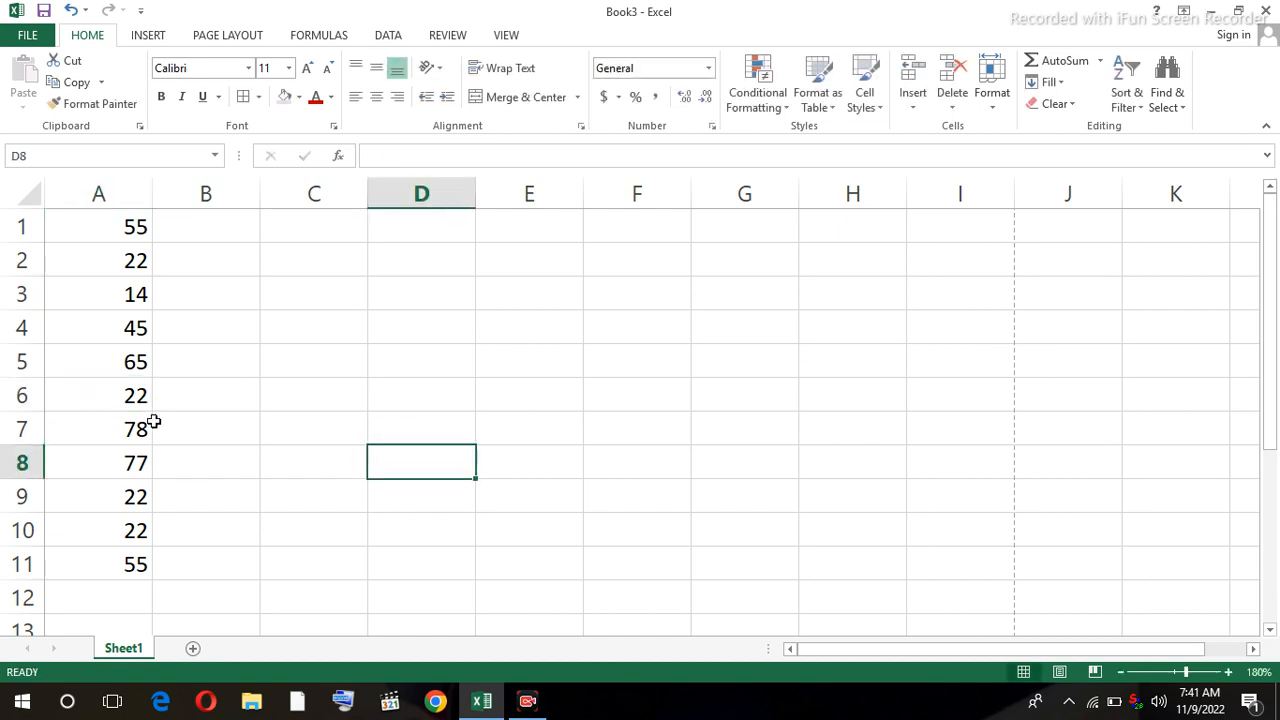
# Highlight the values equal to 22 in cells A1 to A12 with Light Red Fill with Dark Red Text, and undo the rule.
pyautogui.click(116, 227)
pyautogui.moveTo(116, 227); pyautogui.dragTo(126, 590)
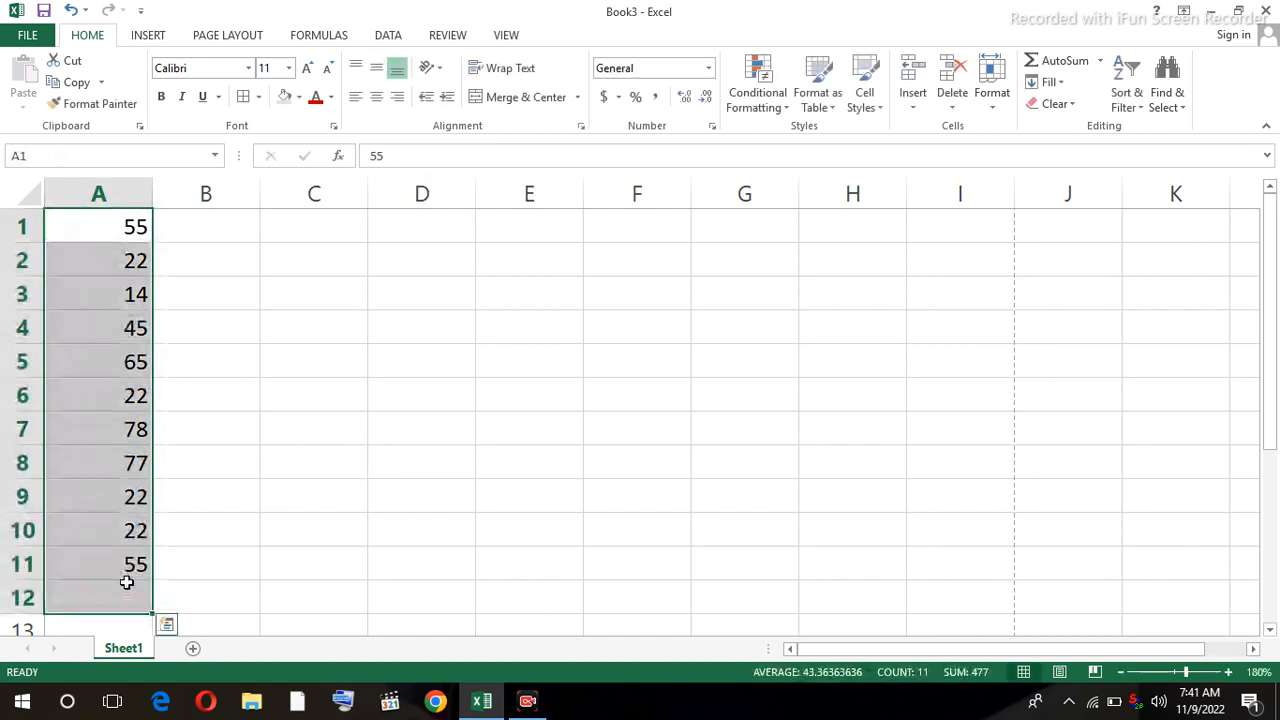
pyautogui.click(757, 100)
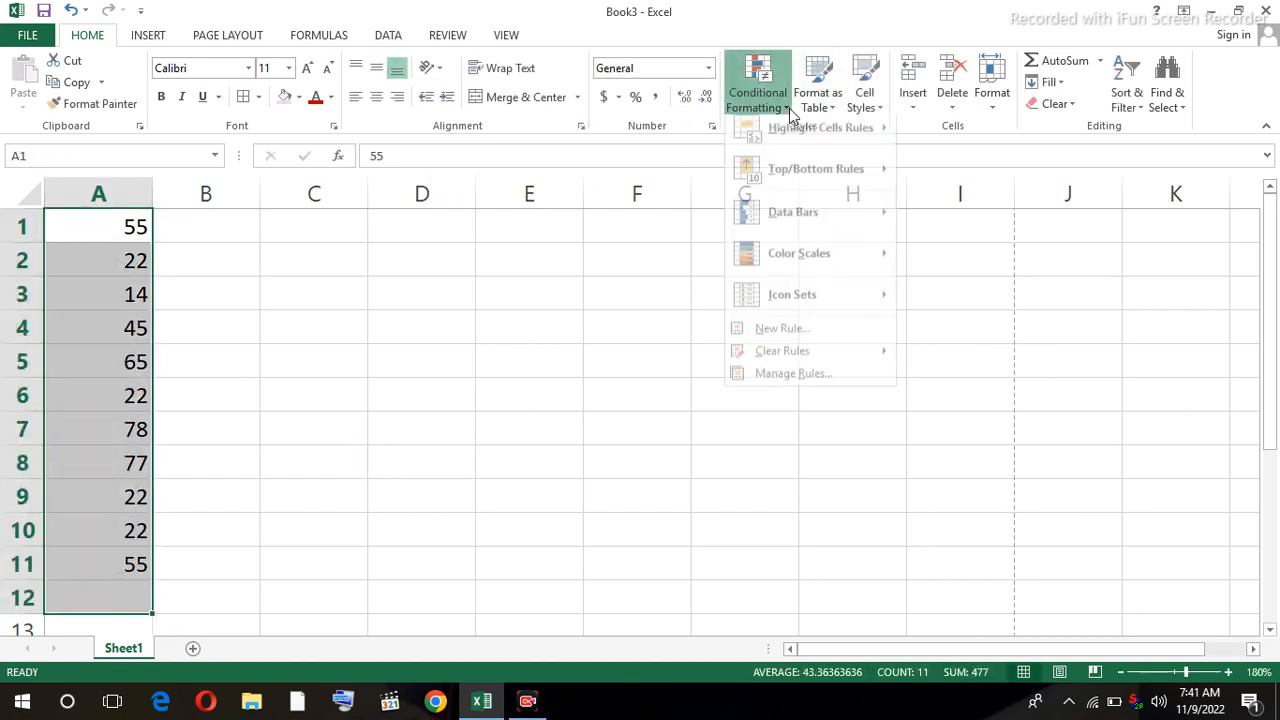
pyautogui.moveTo(837, 137)
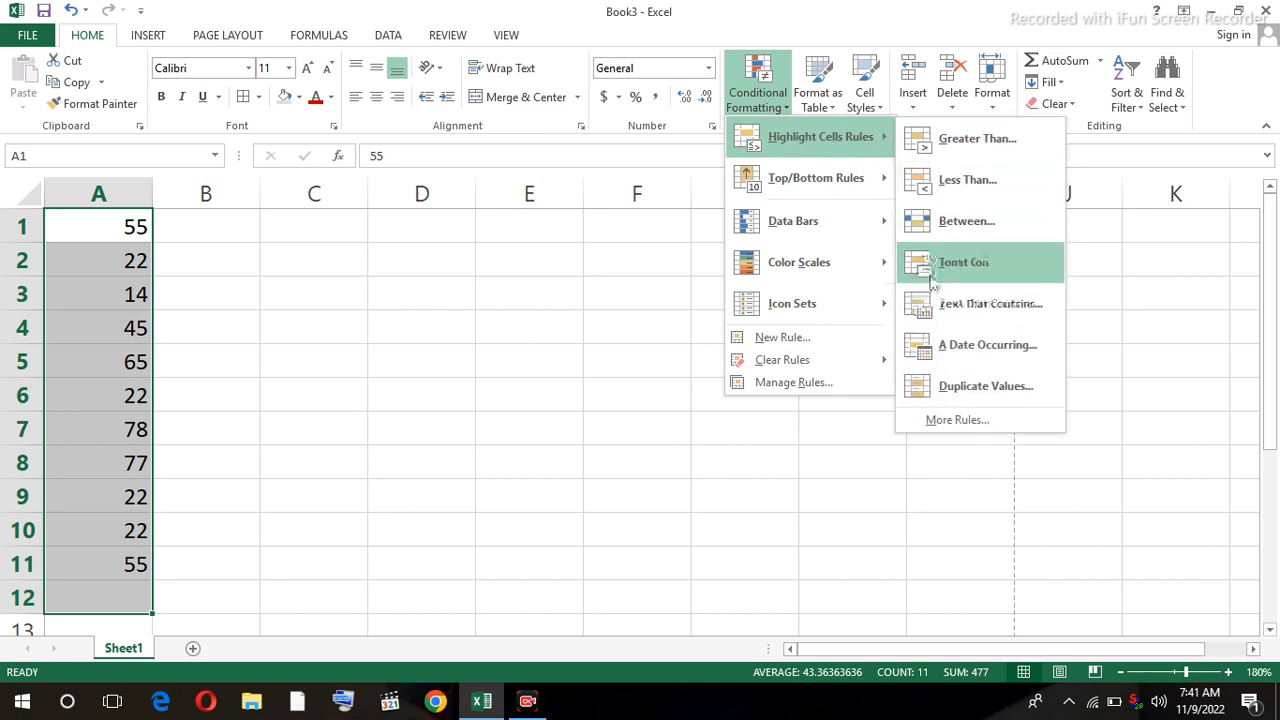
pyautogui.click(942, 264)
pyautogui.write('22')
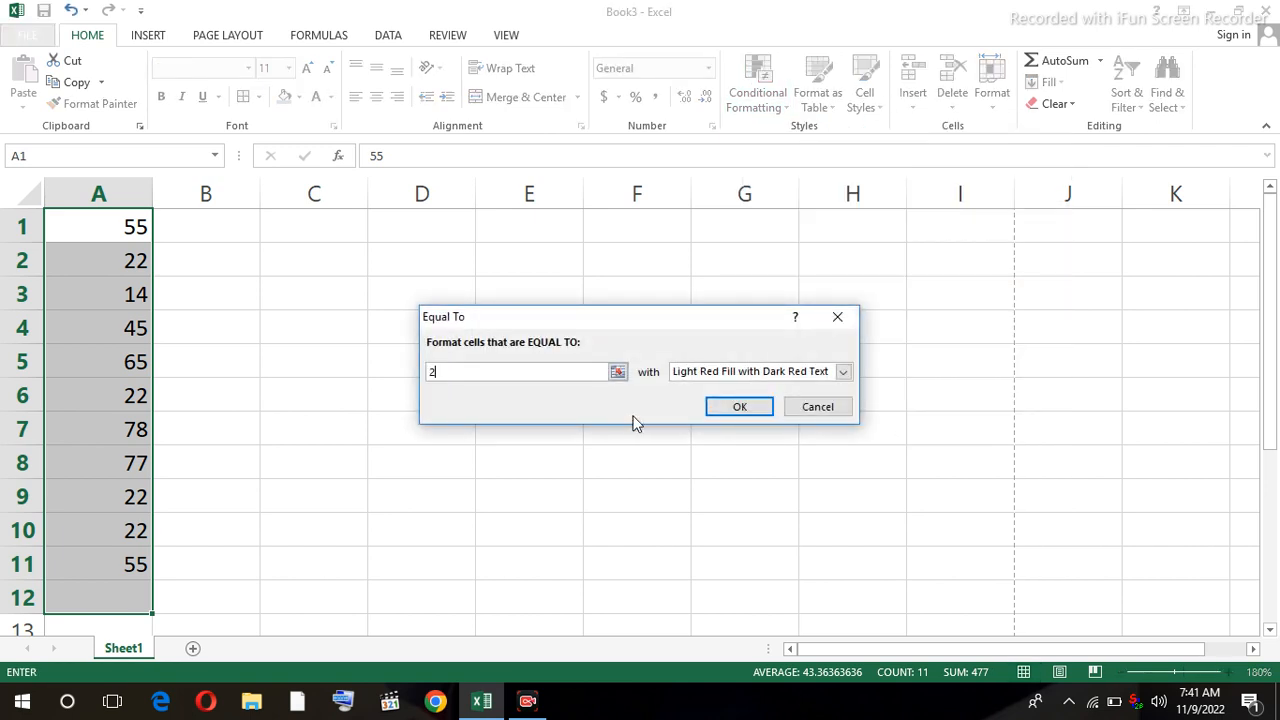
pyautogui.click(738, 407)
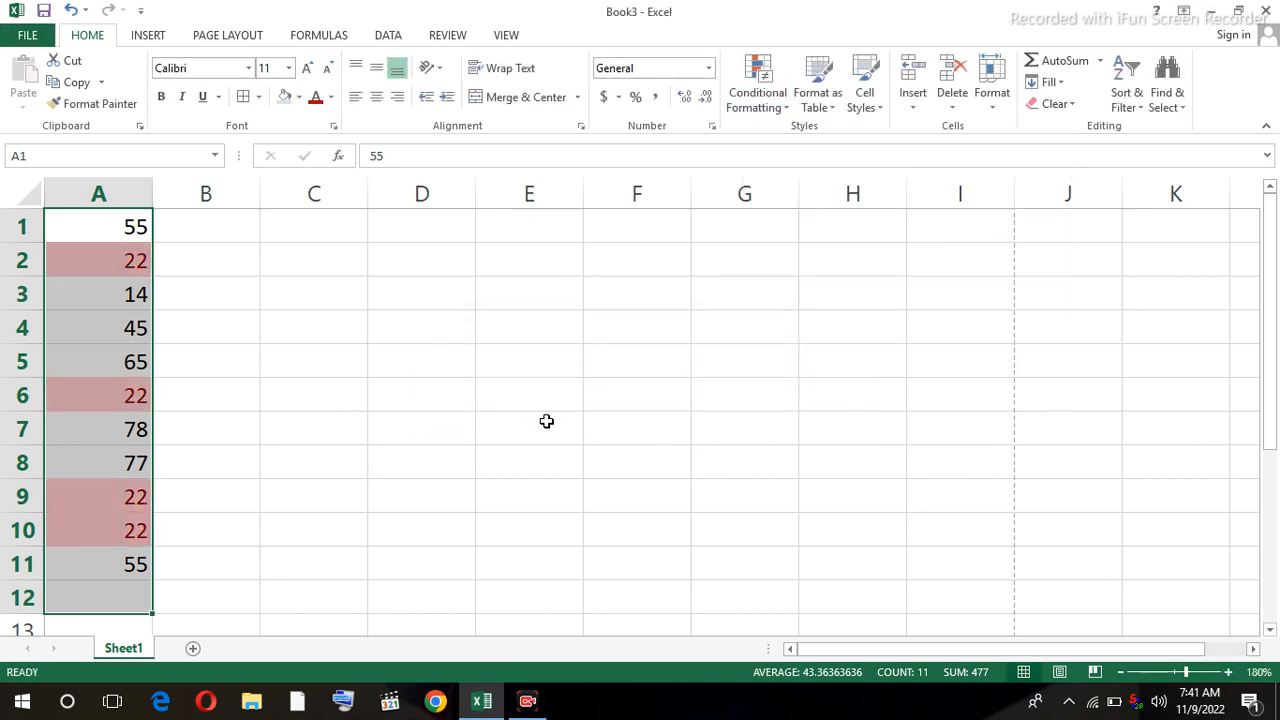
pyautogui.click(545, 424)
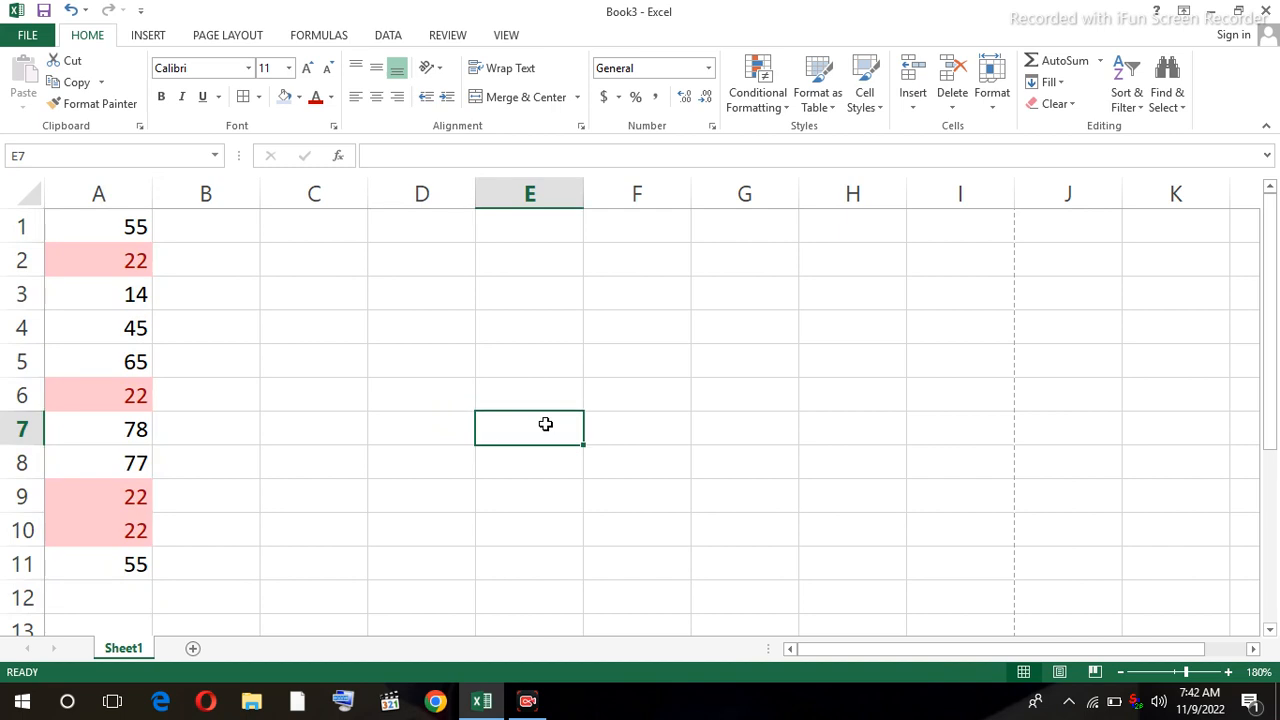
pyautogui.hotkey('ctrl', 'z')
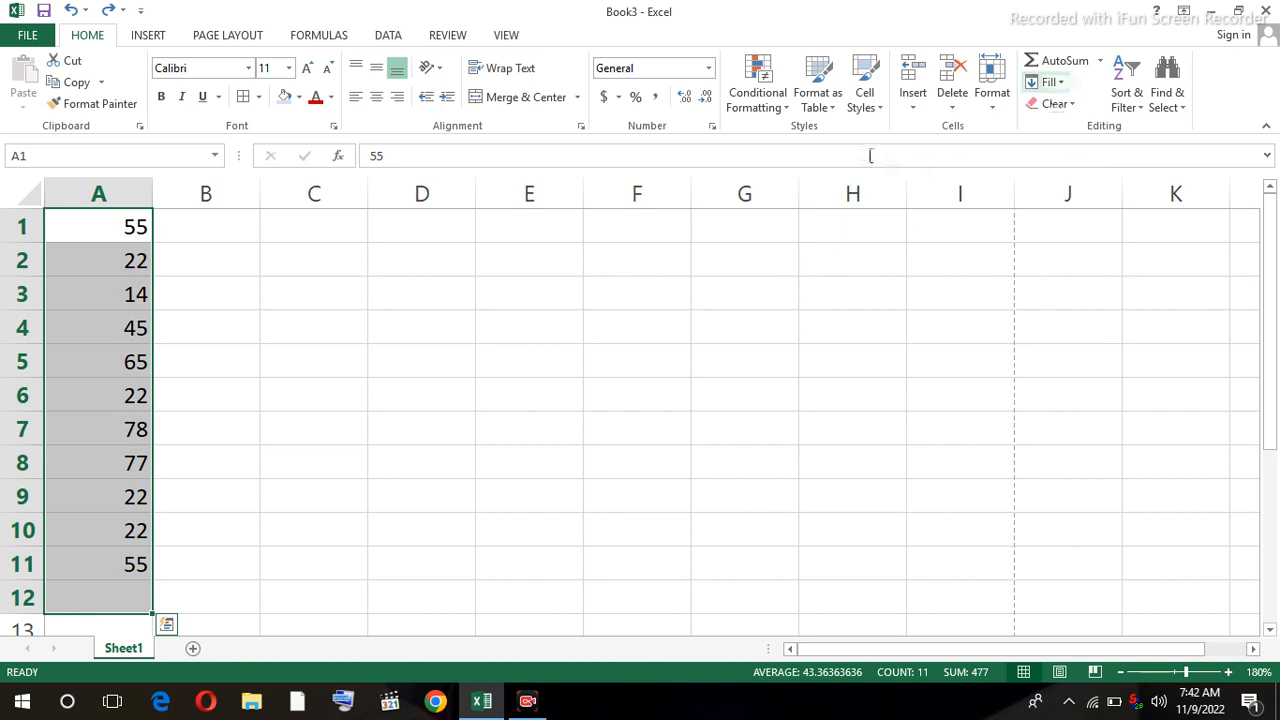
pyautogui.click(786, 110)
pyautogui.moveTo(820, 137)
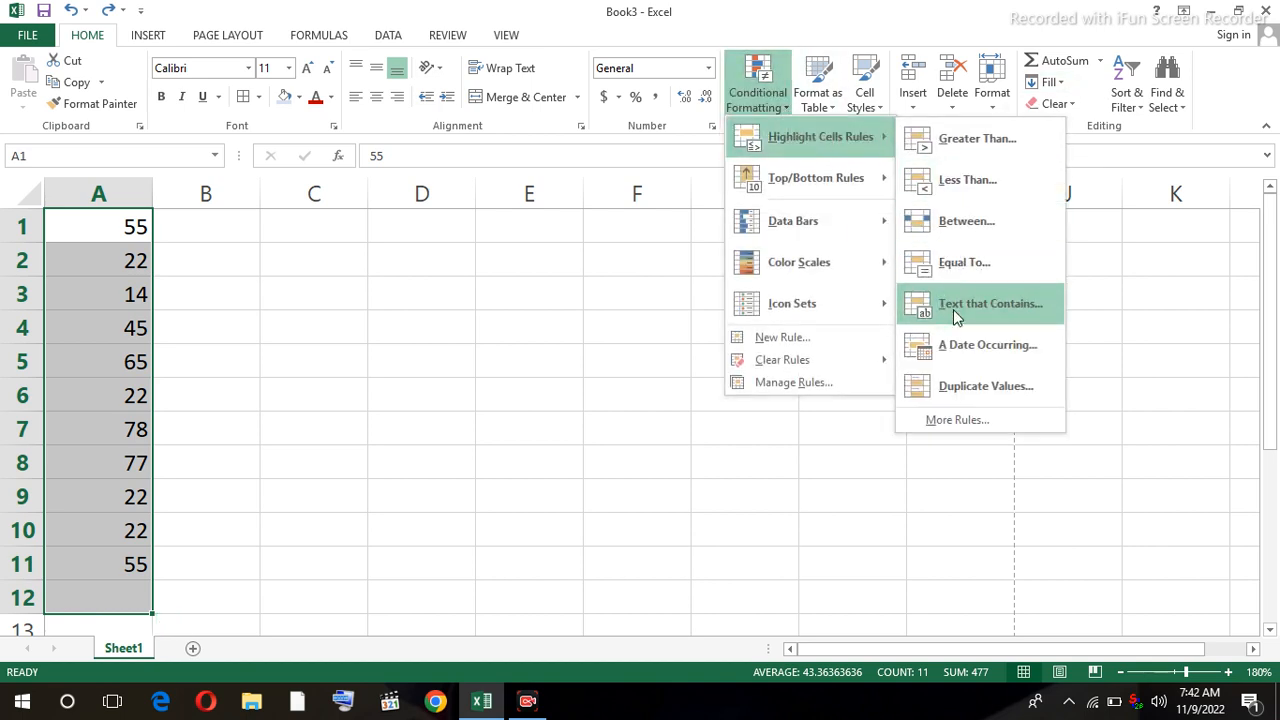
pyautogui.click(360, 300)
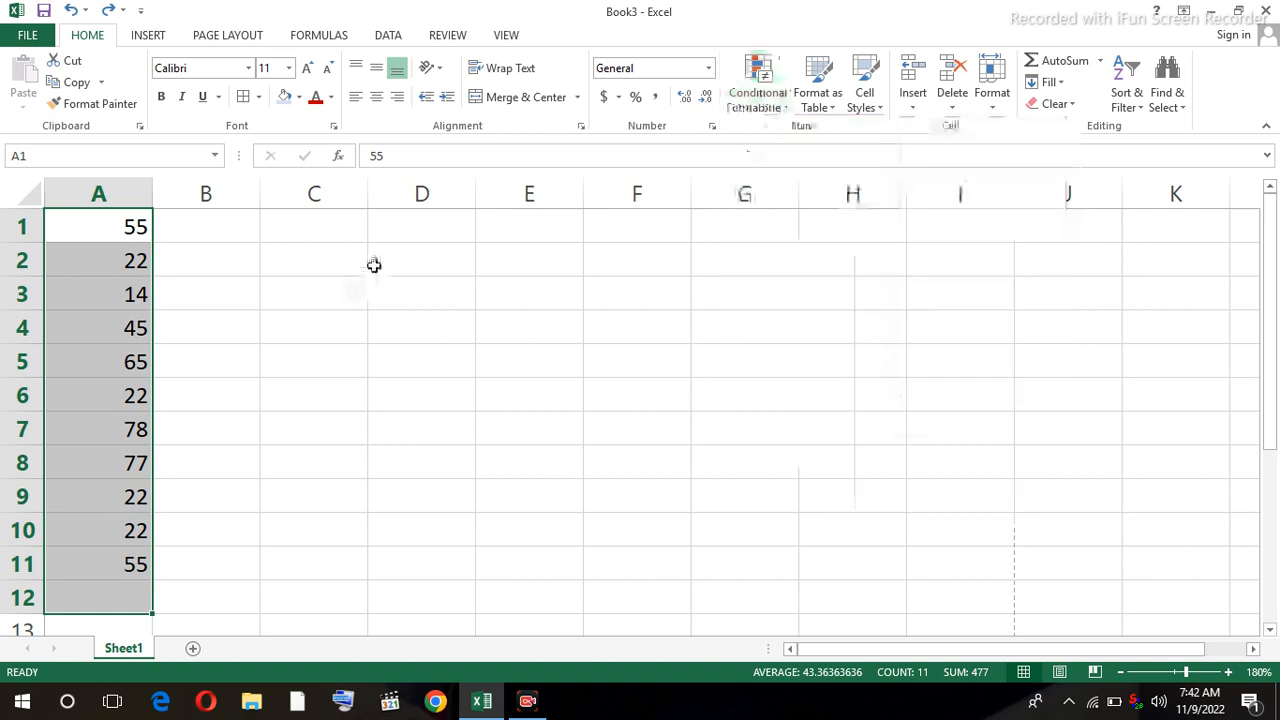
# Enter four sample first names in lowercase down column D, from D1 to D4.
pyautogui.click(417, 225)
pyautogui.write('a')
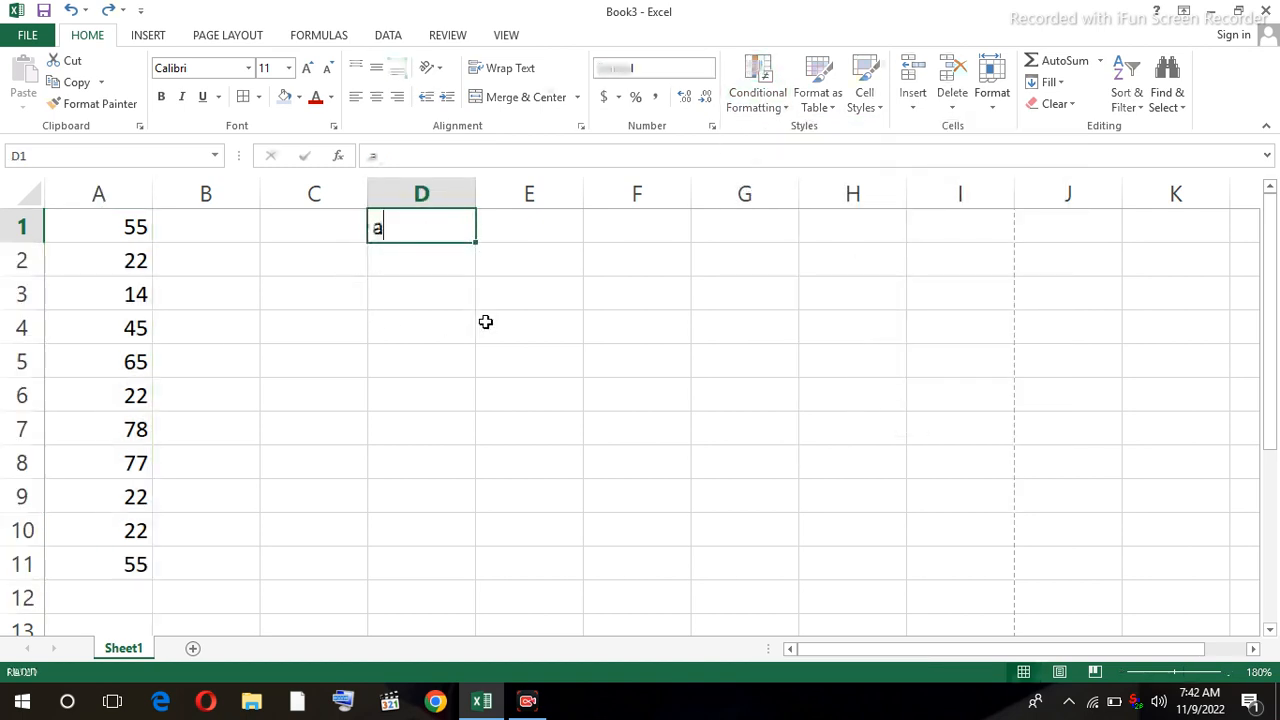
pyautogui.write('sim')
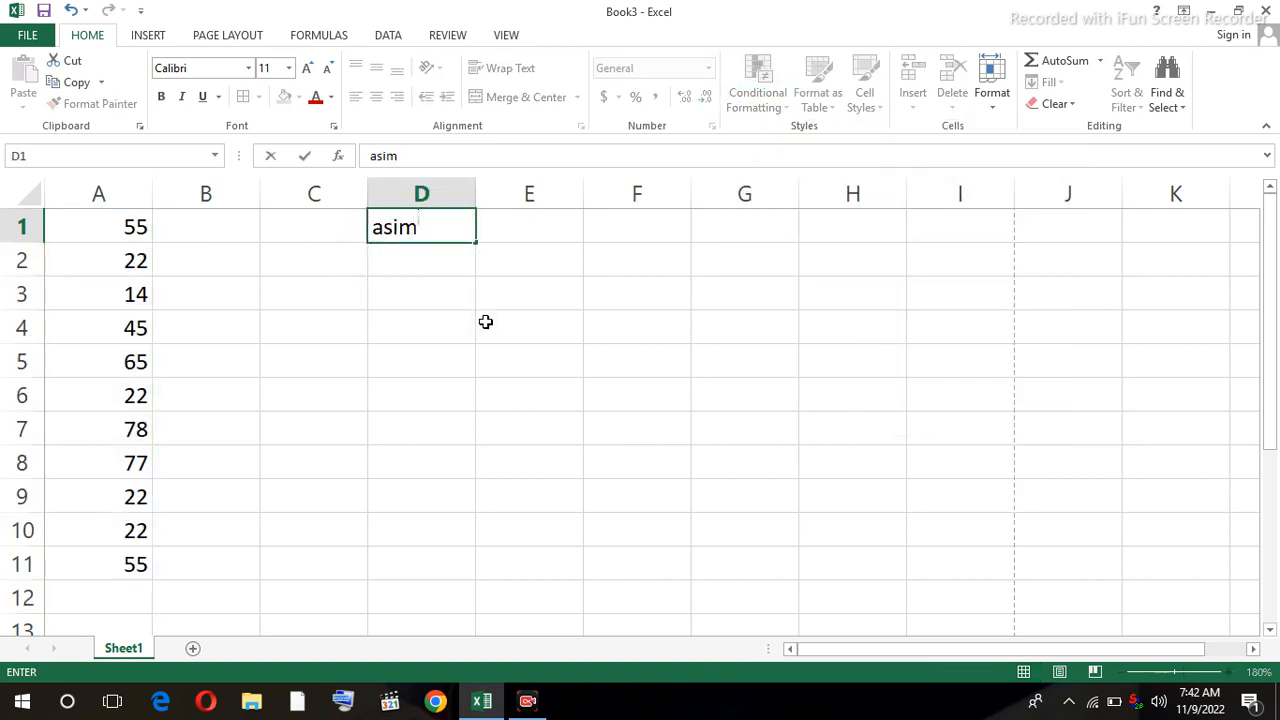
pyautogui.press('Return')
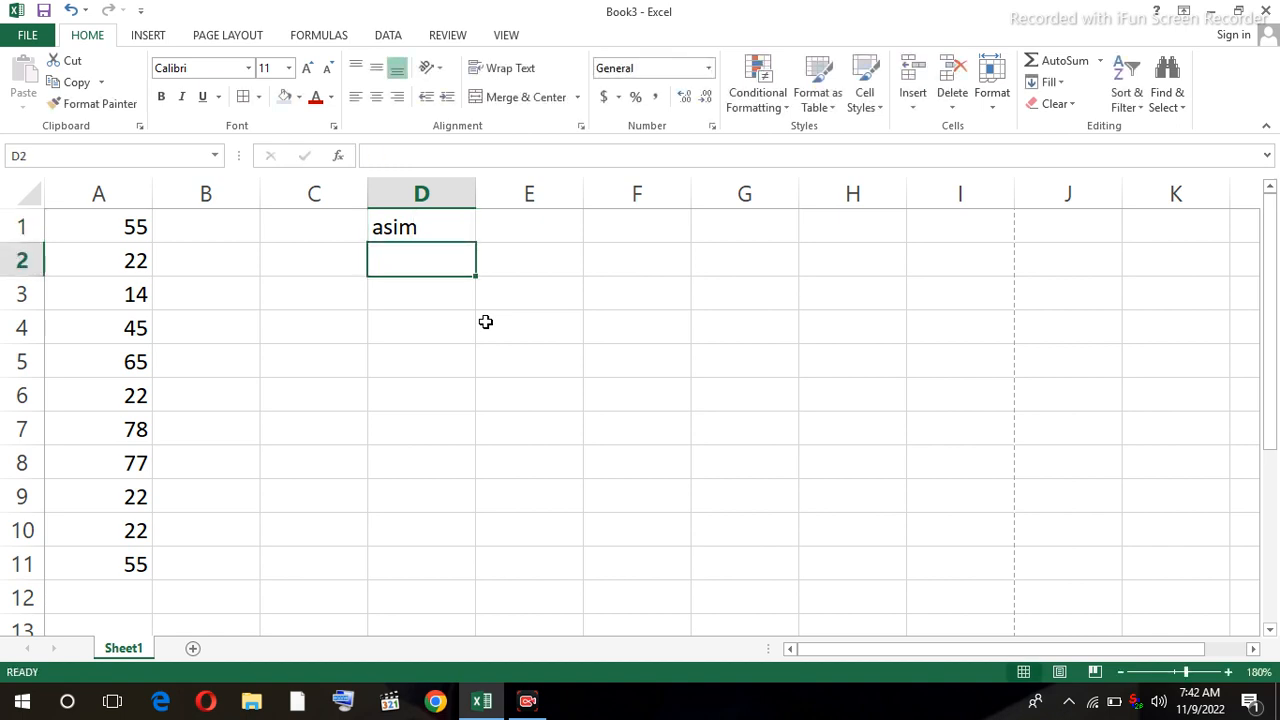
pyautogui.write('asif')
pyautogui.press('Return')
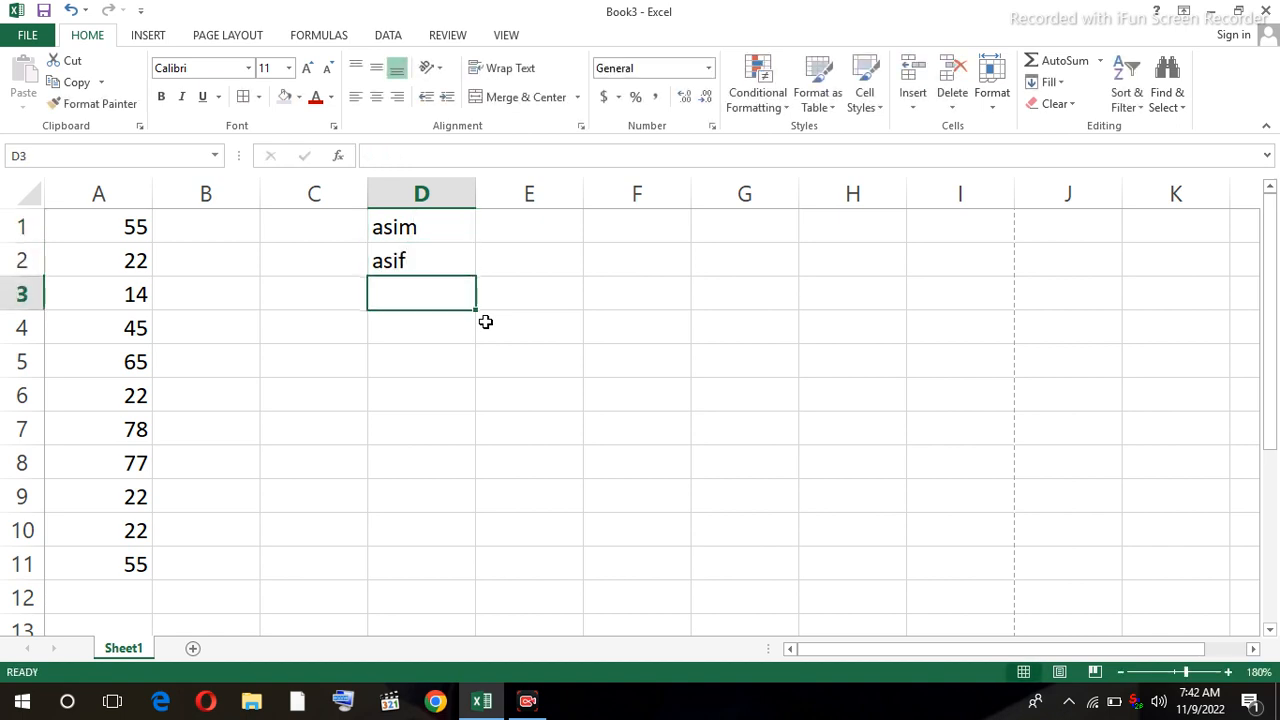
pyautogui.write('kam')
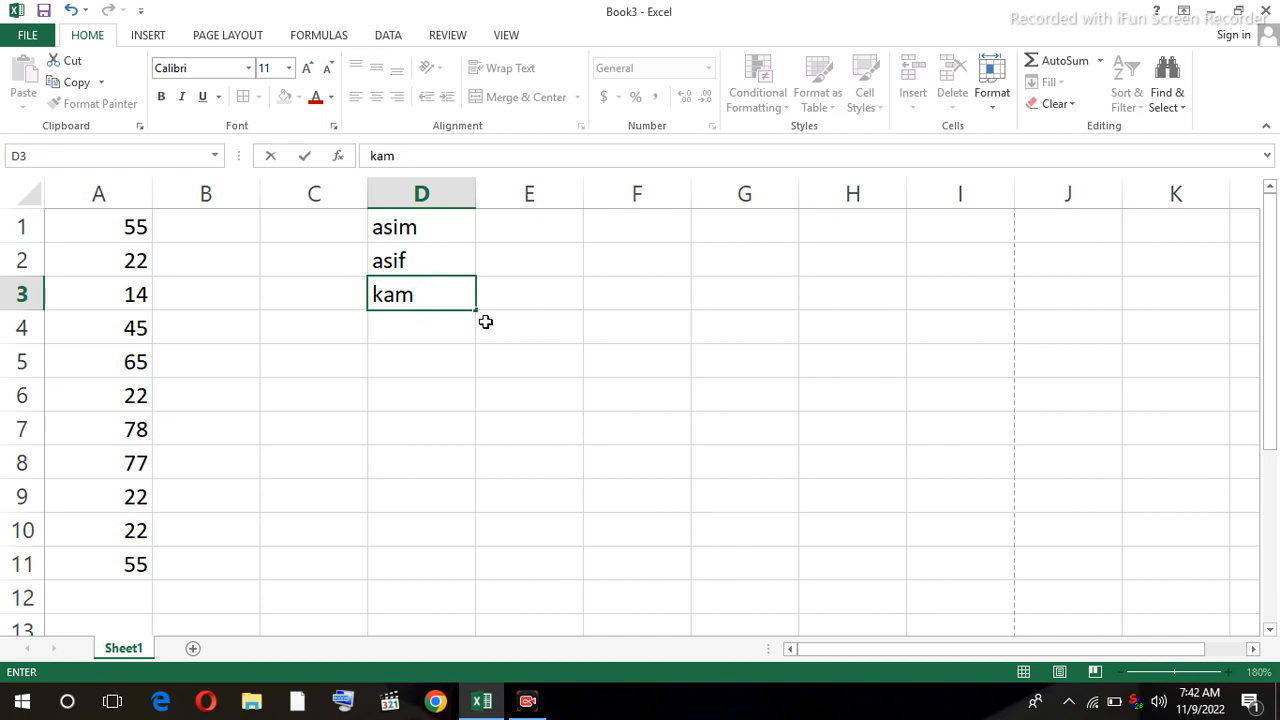
pyautogui.write('laal')
pyautogui.press('Return')
pyautogui.write('jamal')
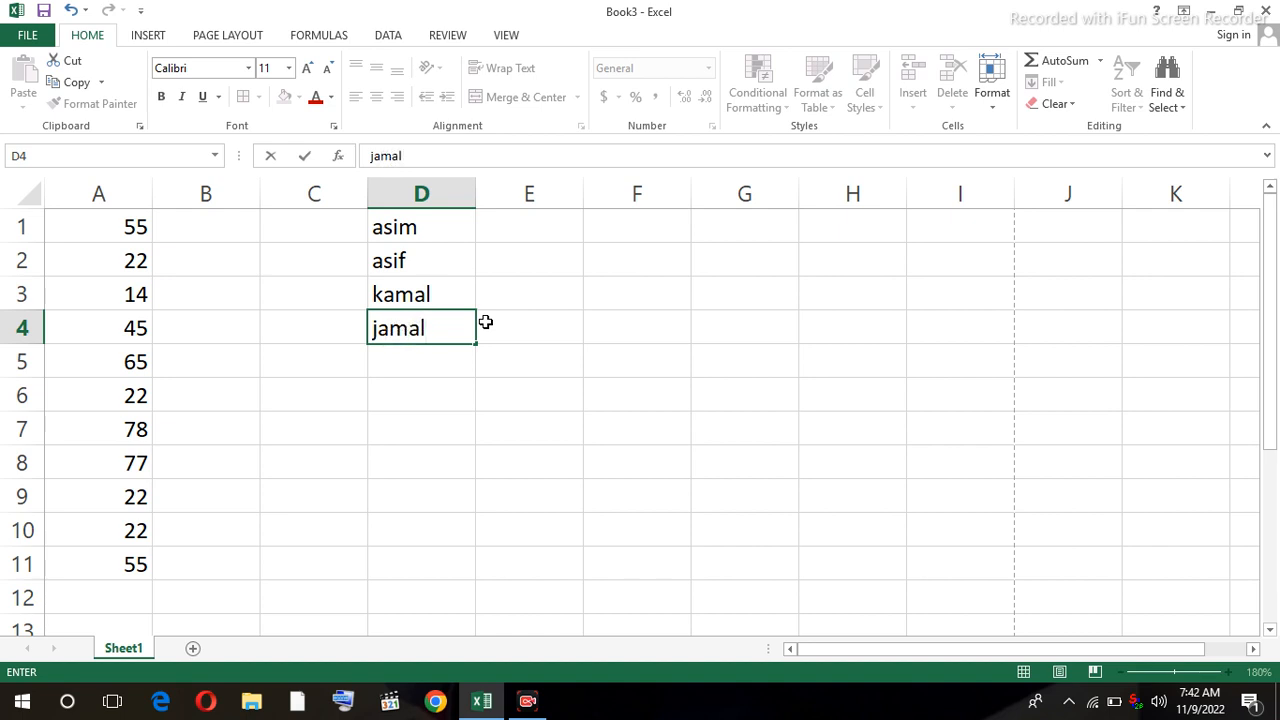
pyautogui.press('Return')
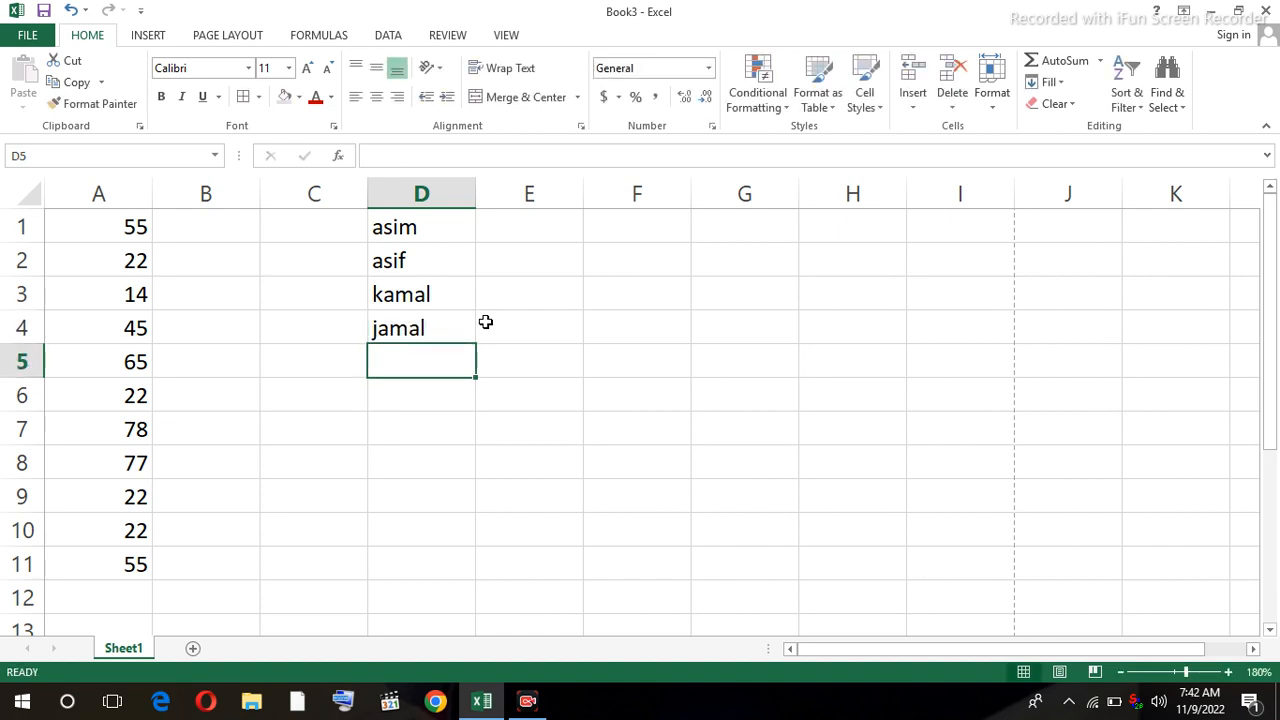
# Enter a fifth sample first name in lowercase in cell D5 and fill the five-name list down to D11.
pyautogui.write('ahsan')
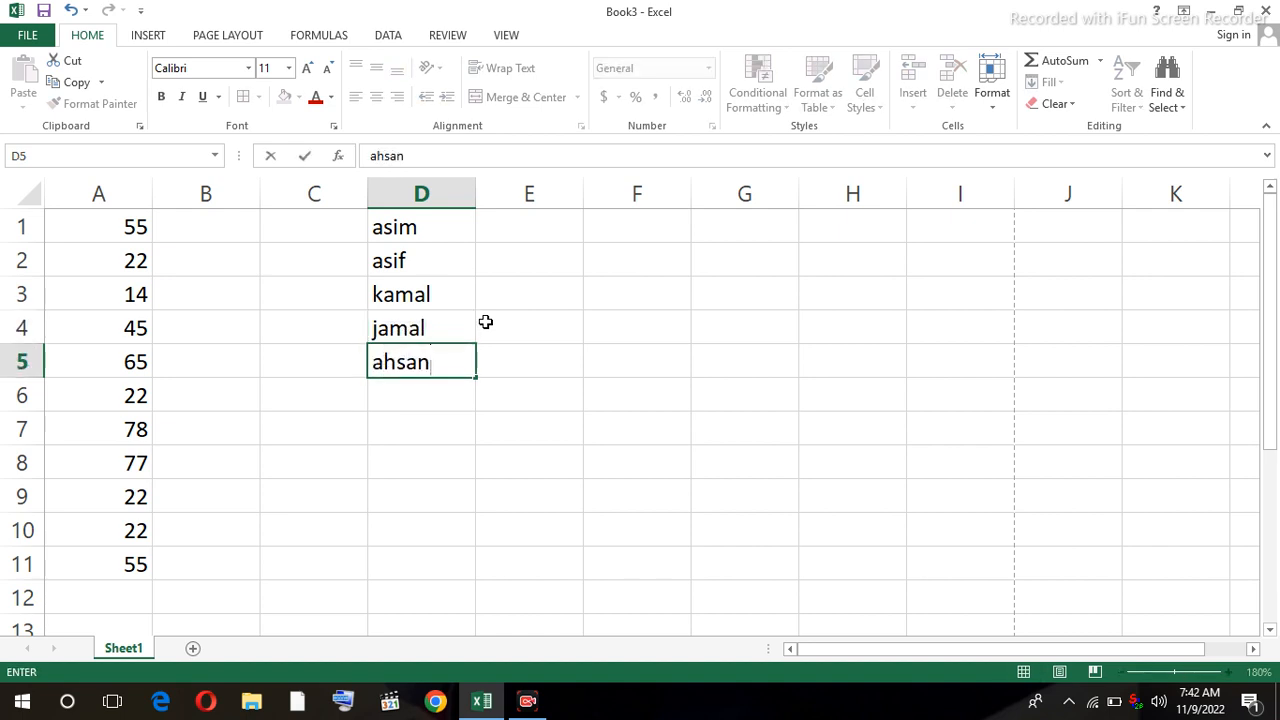
pyautogui.press('Return')
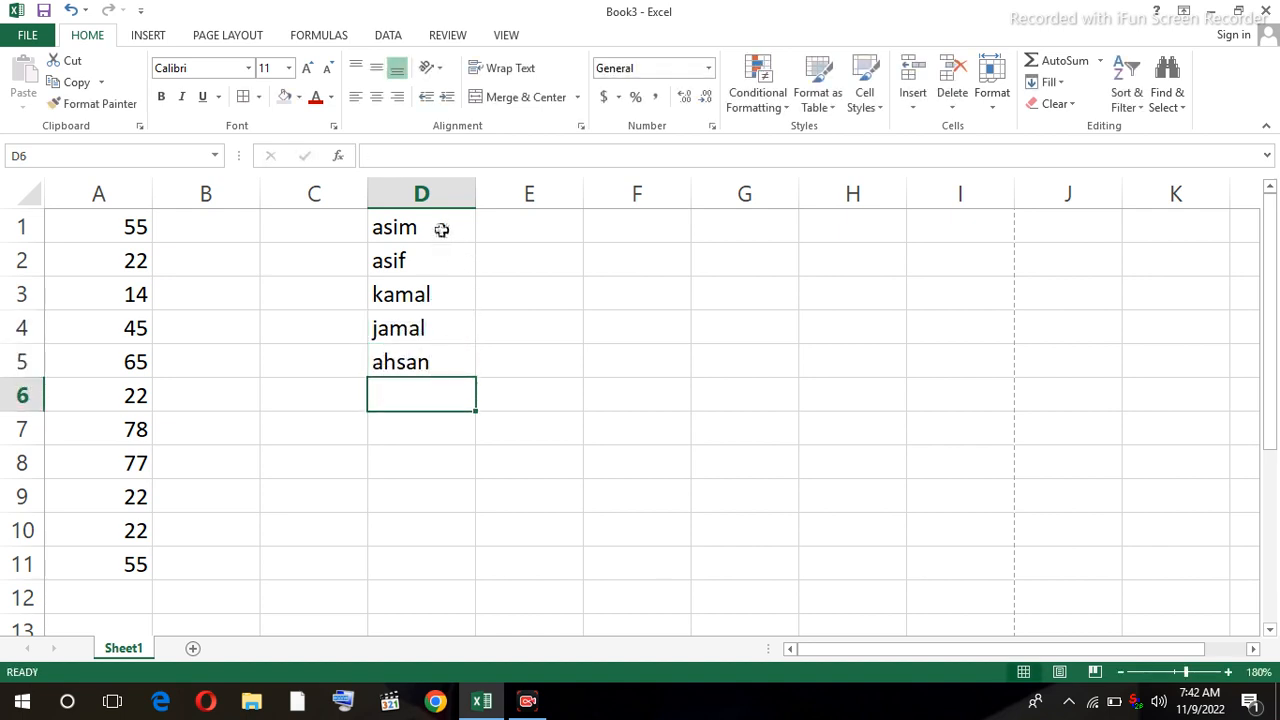
pyautogui.moveTo(440, 228); pyautogui.dragTo(465, 592)
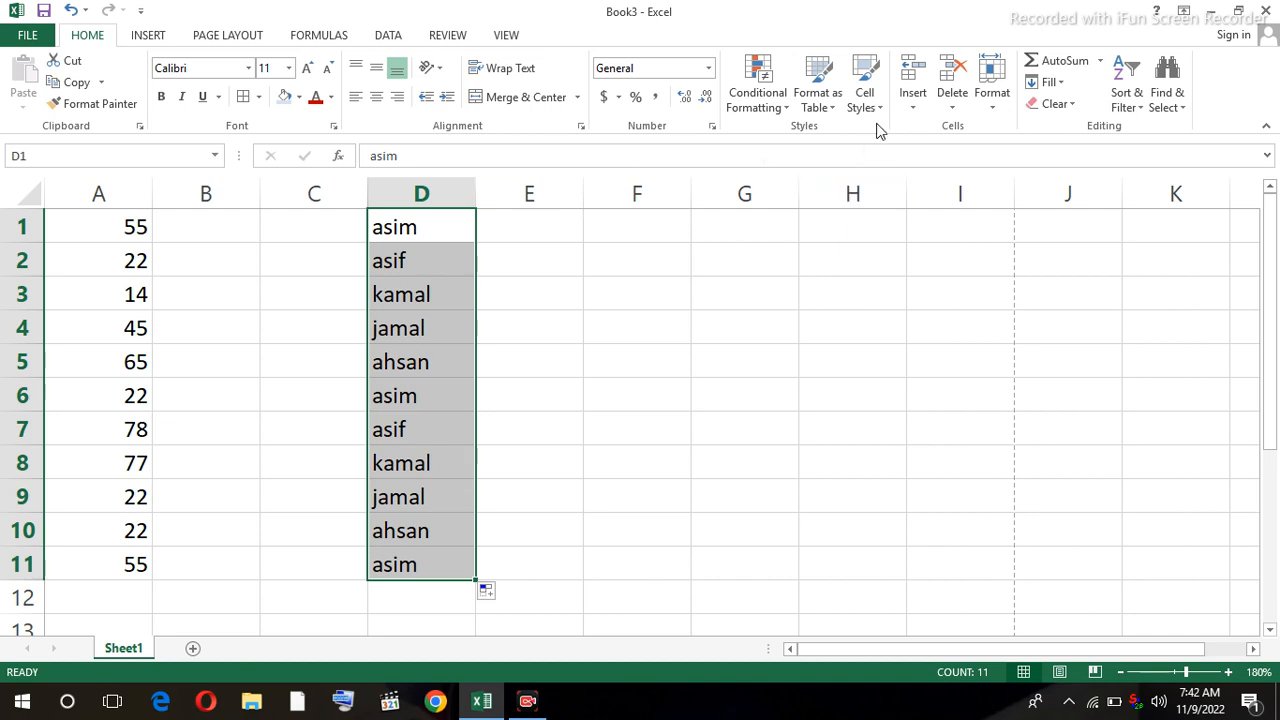
# Highlight the cells in D1 to D11 containing the first name from D2 with Light Red Fill with Dark Red Text, and undo the rule.
pyautogui.click(789, 114)
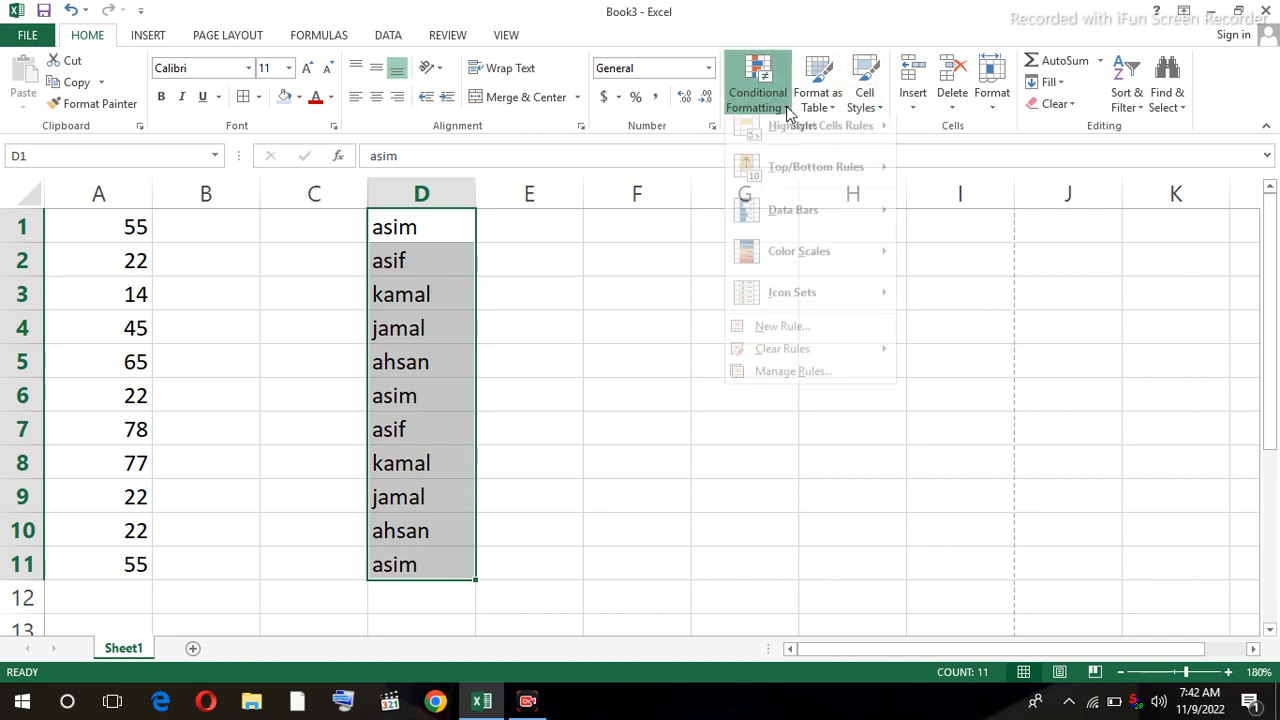
pyautogui.moveTo(820, 138)
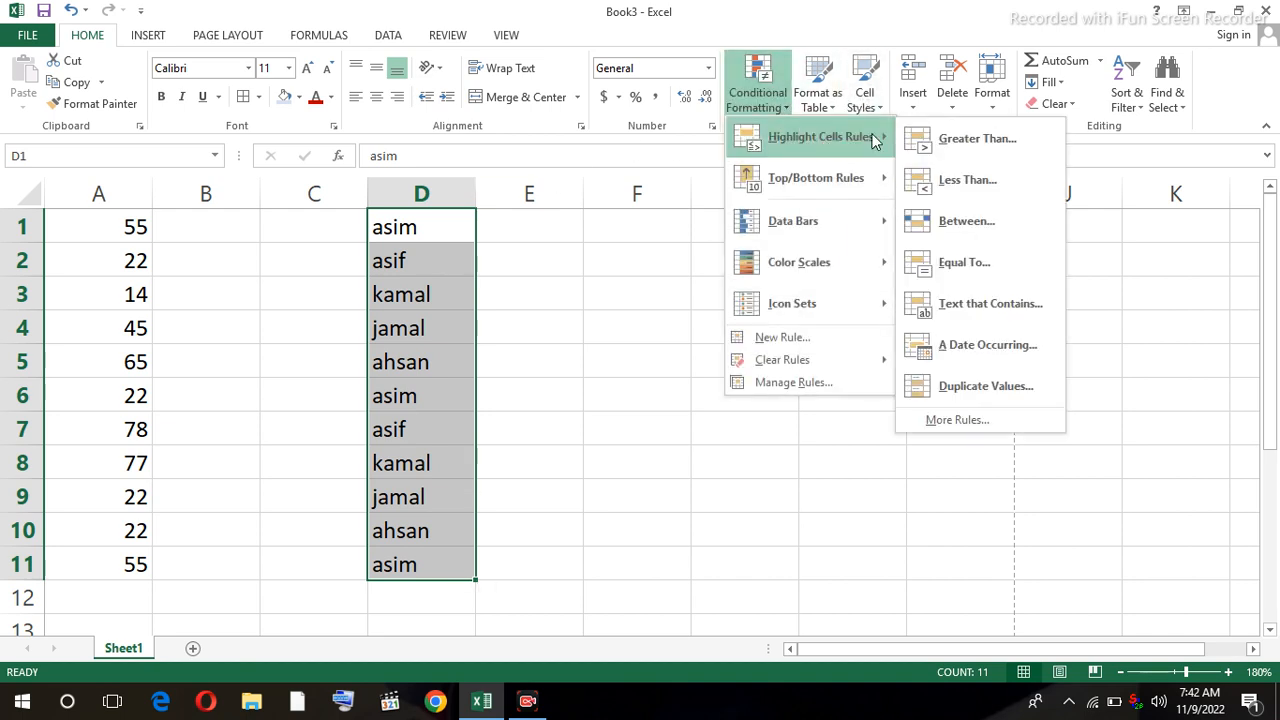
pyautogui.click(974, 304)
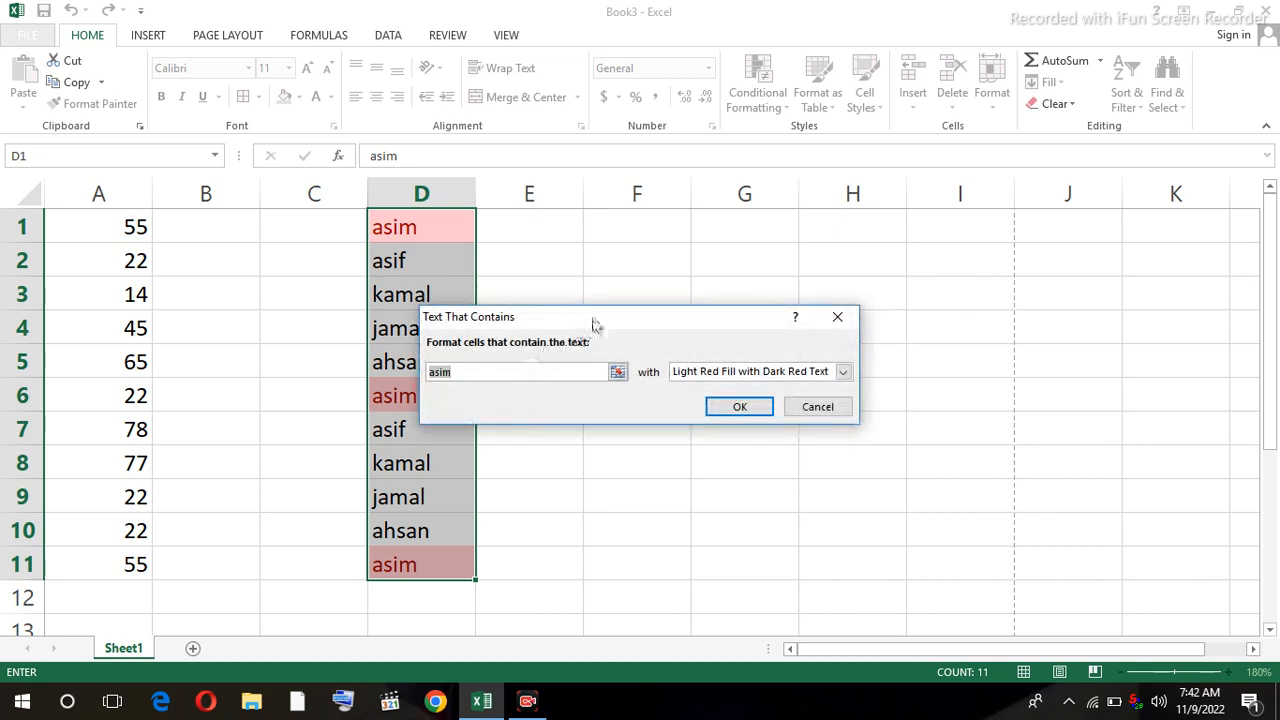
pyautogui.moveTo(591, 323); pyautogui.dragTo(722, 180)
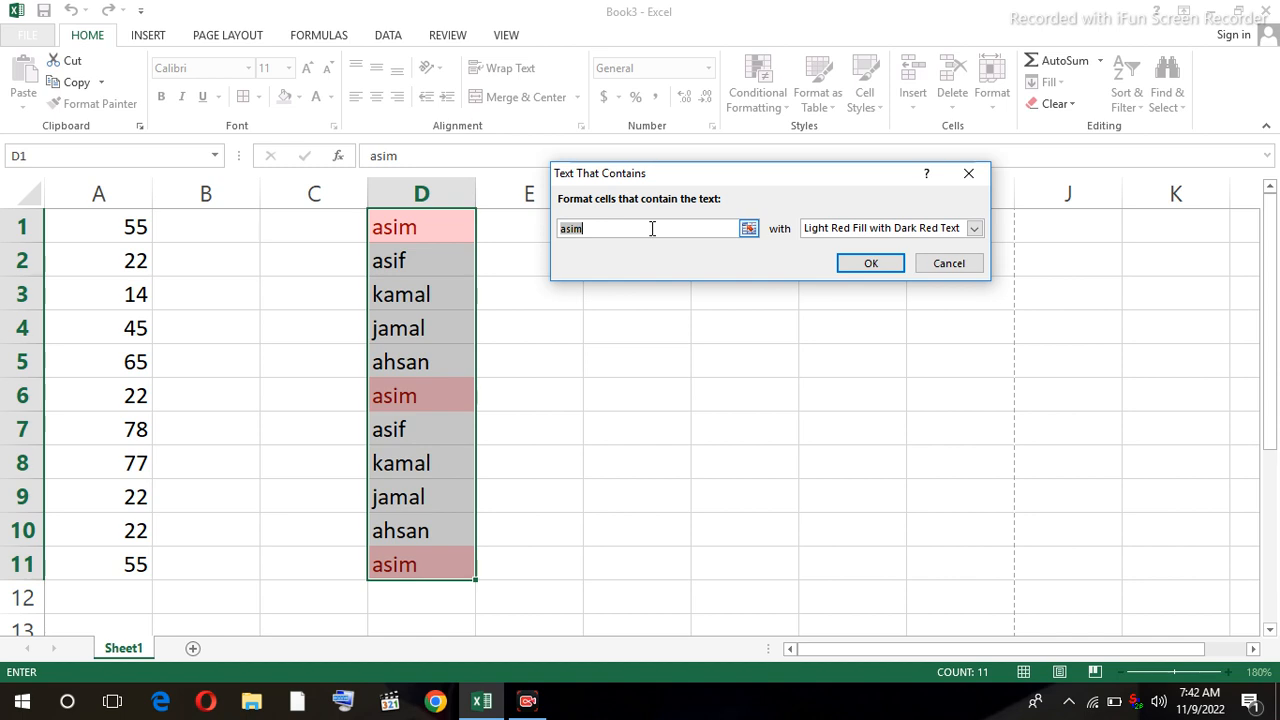
pyautogui.write('asif')
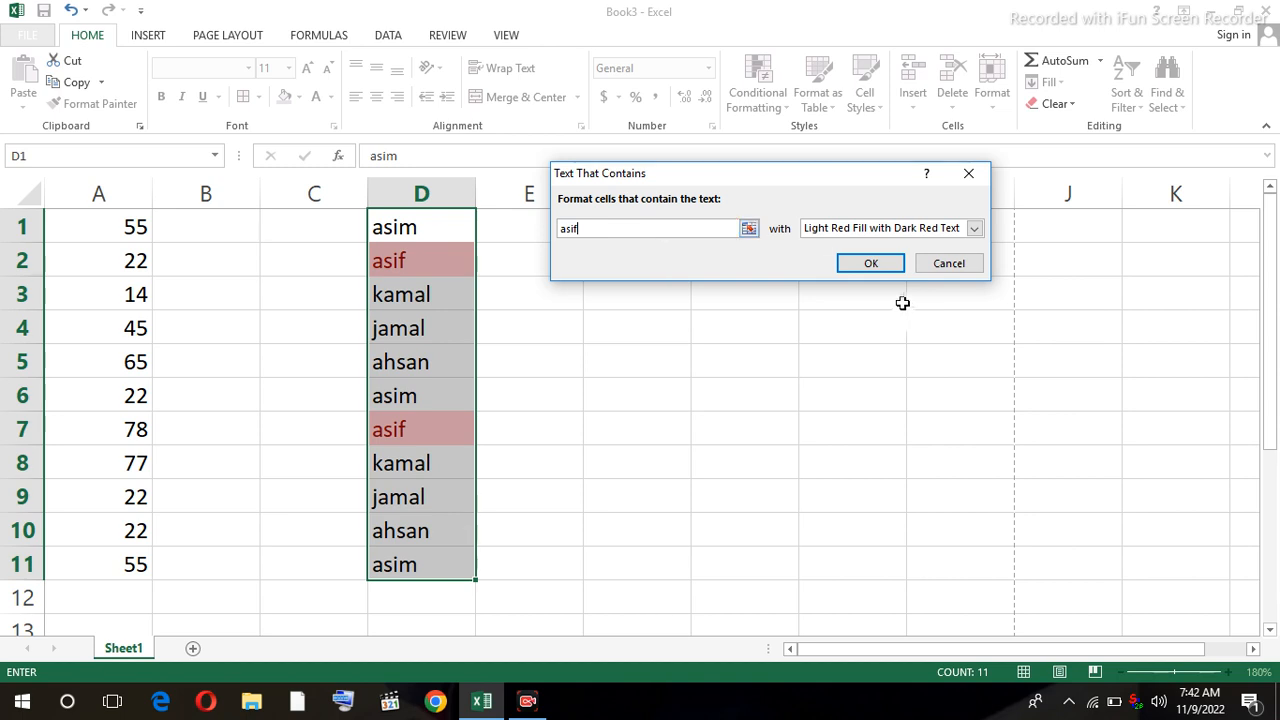
pyautogui.click(871, 263)
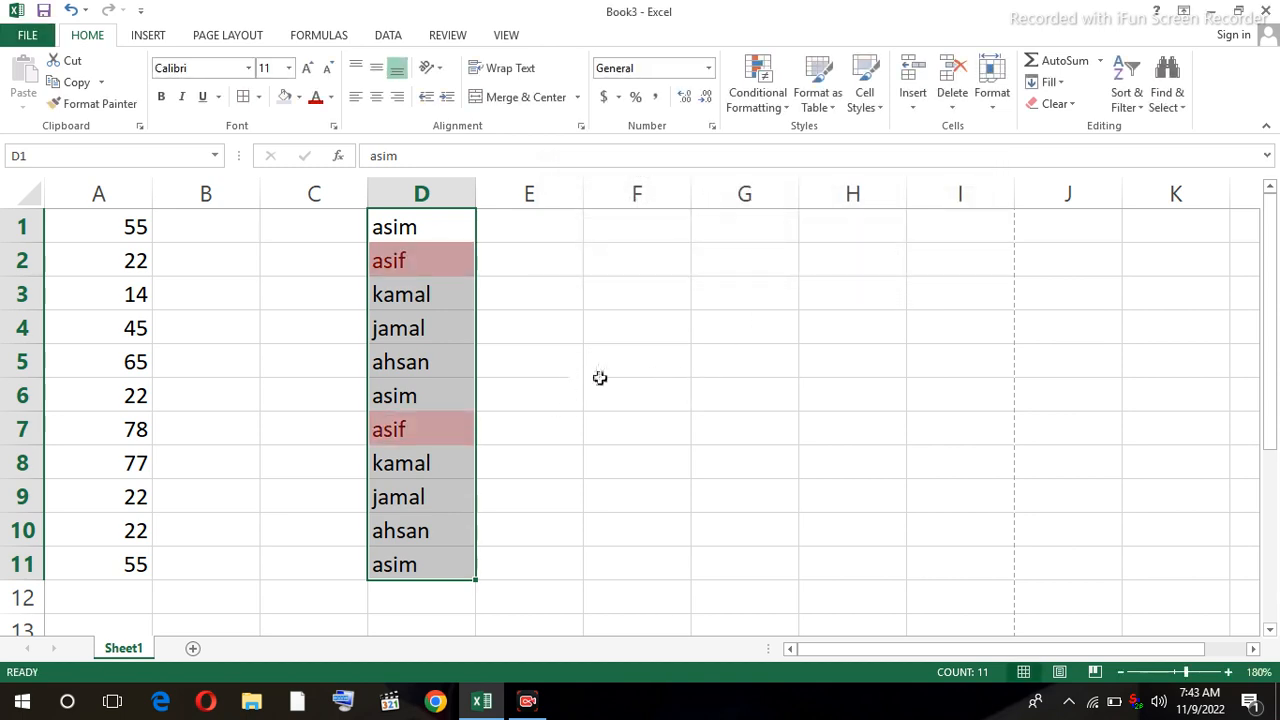
pyautogui.click(530, 400)
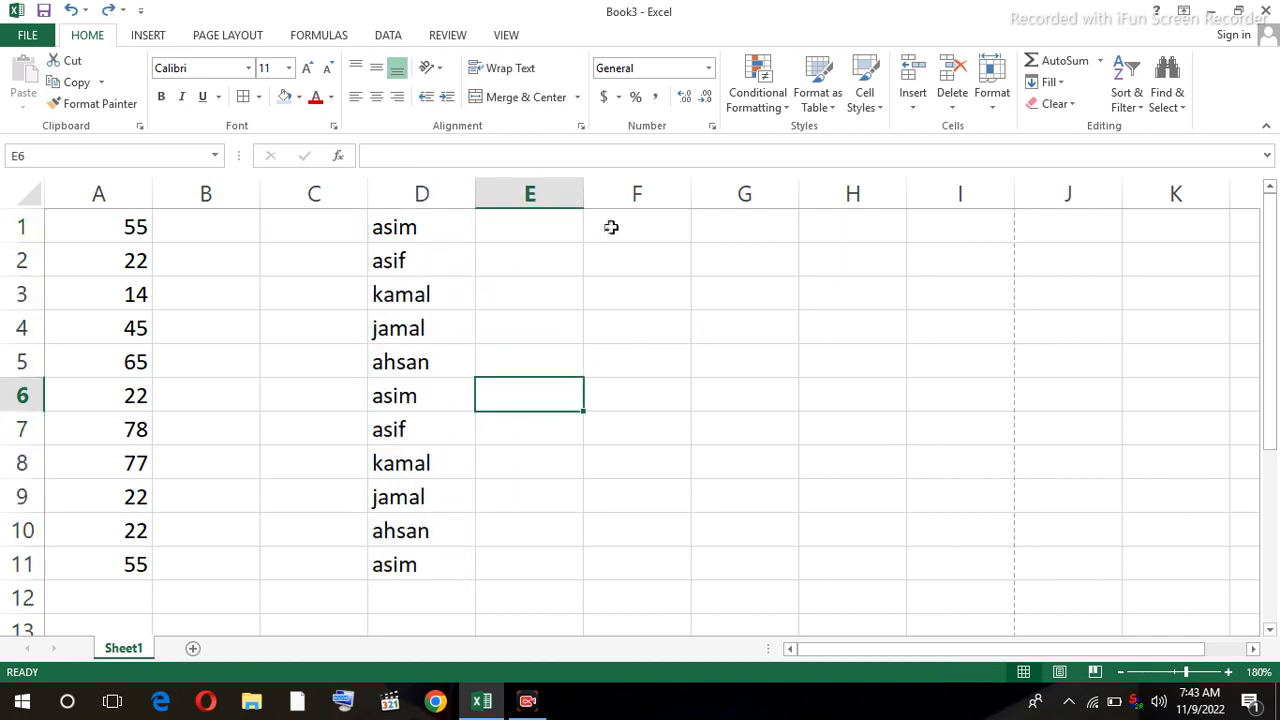
pyautogui.click(770, 100)
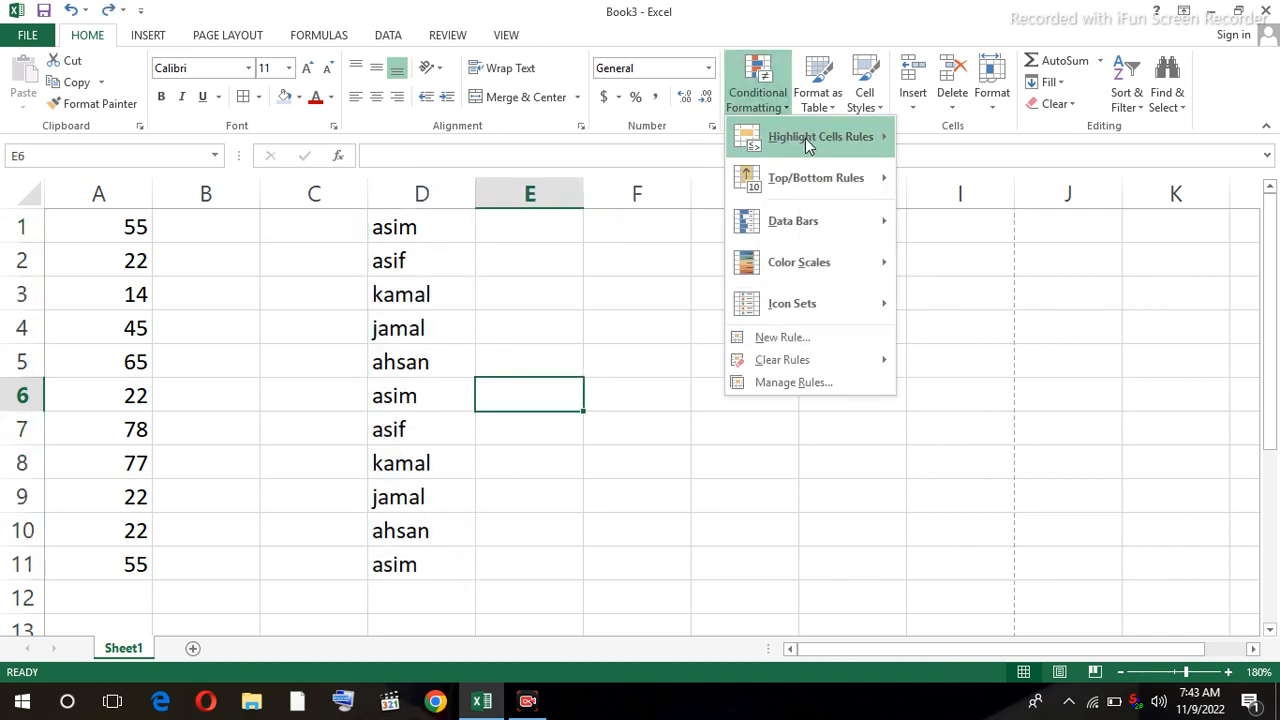
pyautogui.moveTo(810, 137)
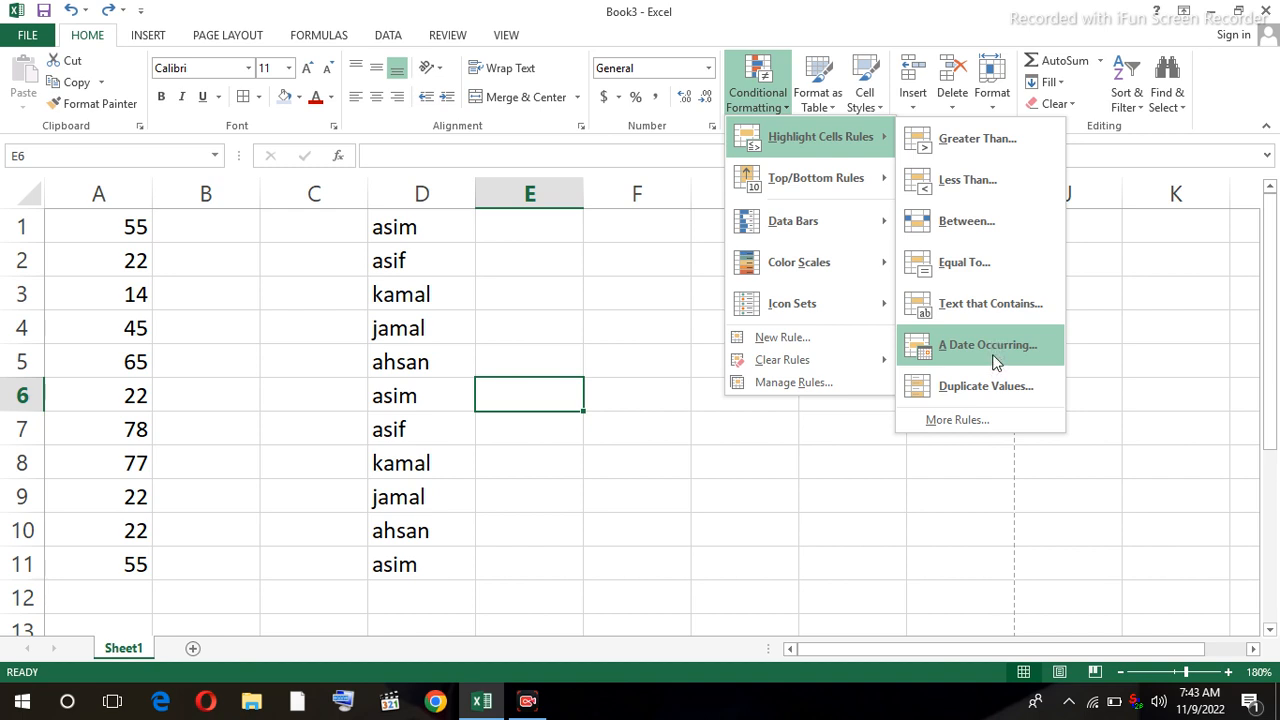
pyautogui.click(608, 289)
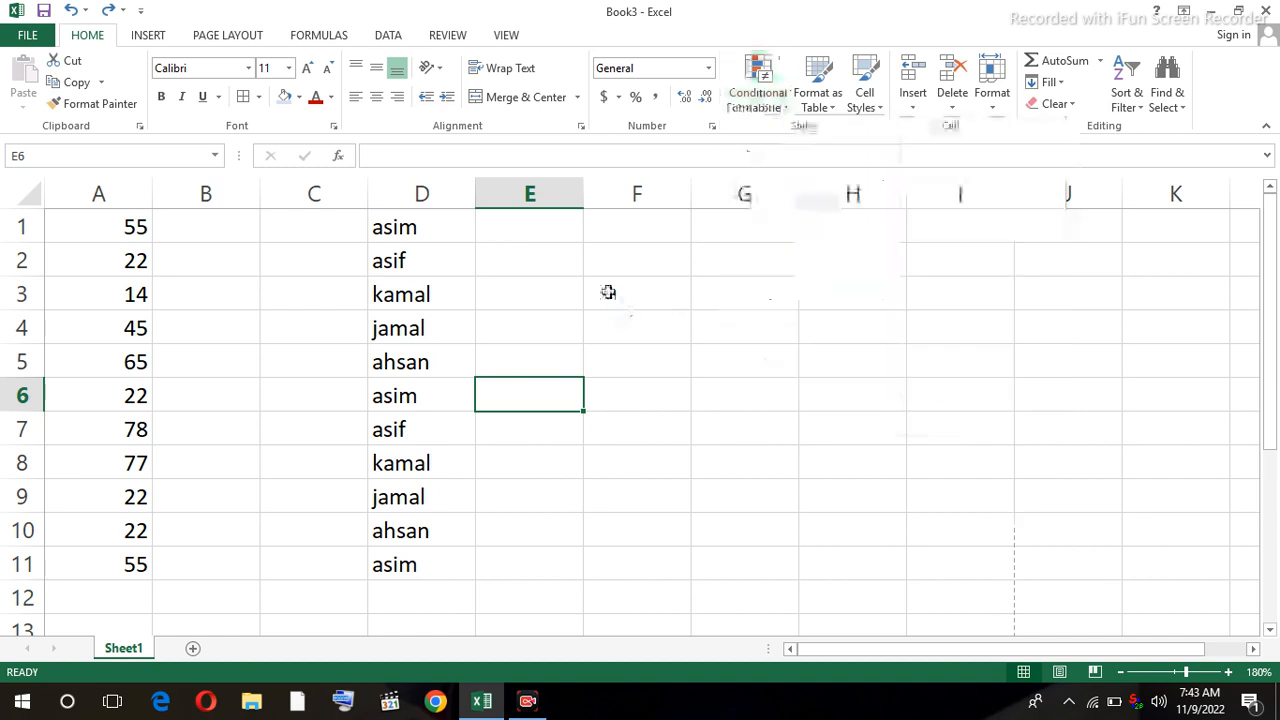
# Enter the date 10/28/2022 in cell E1 and fill the date series down to E3.
pyautogui.click(559, 227)
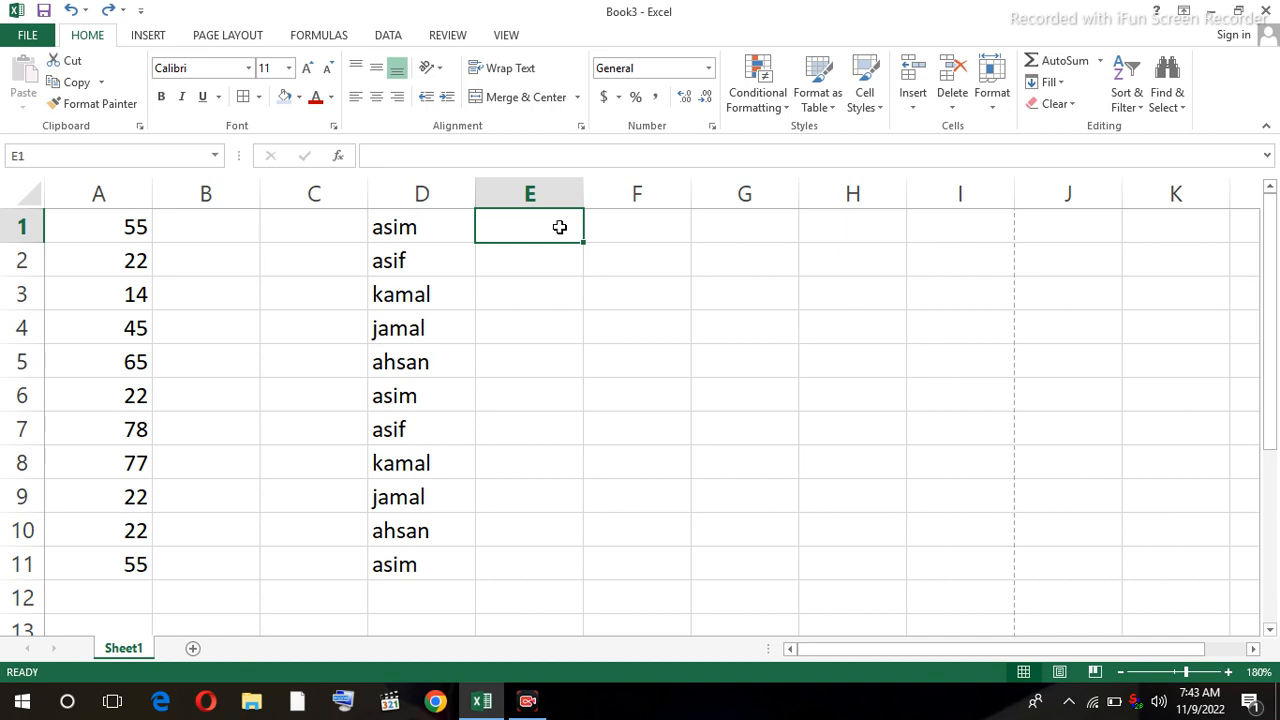
pyautogui.write('10/')
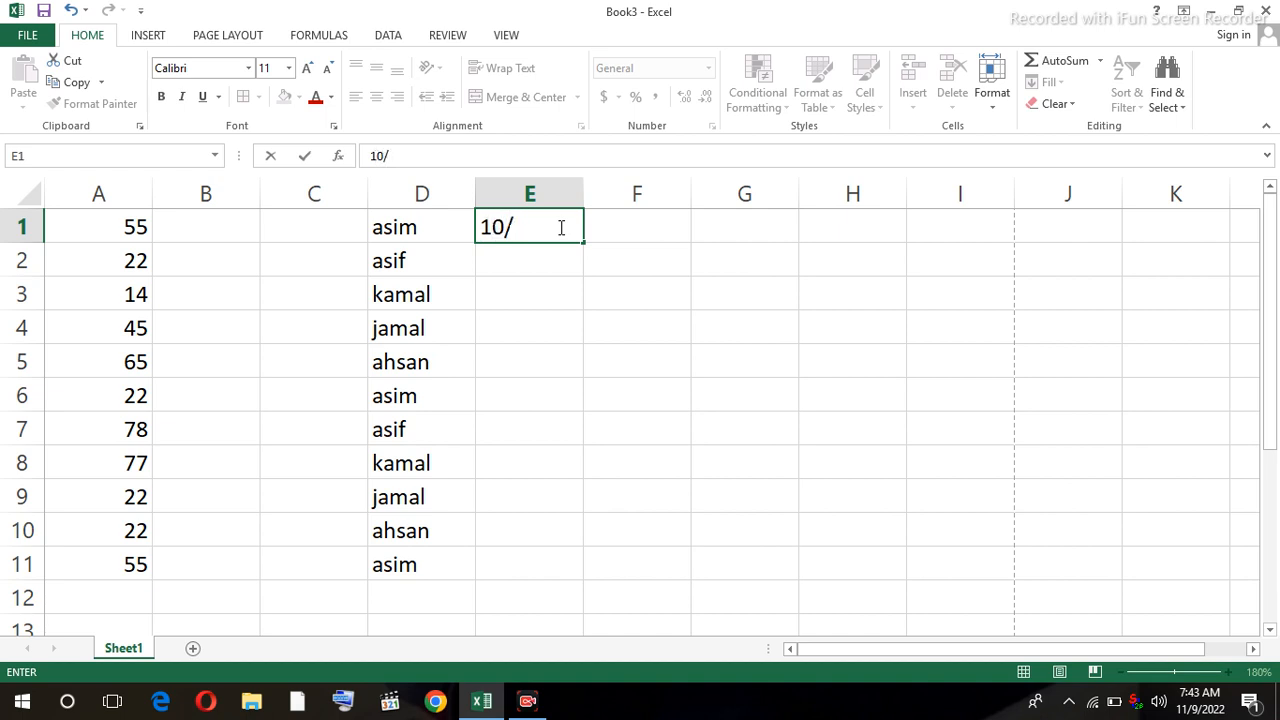
pyautogui.write('28/2022')
pyautogui.press('Return')
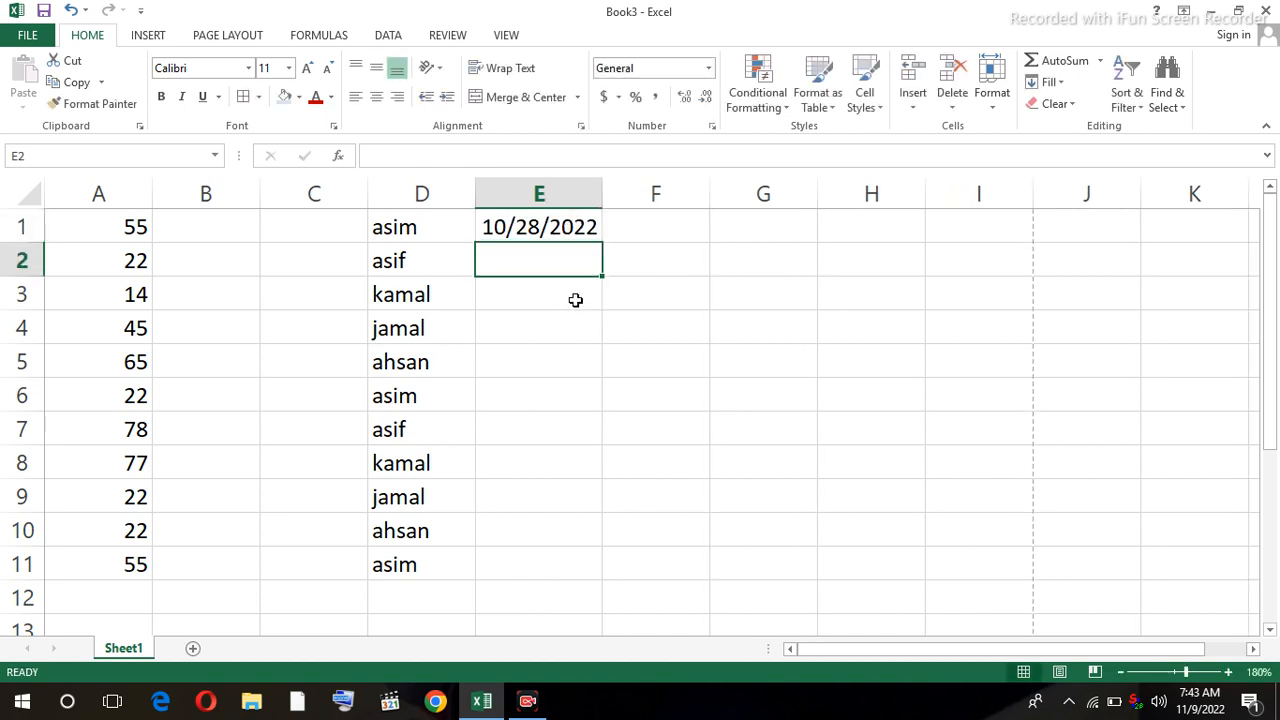
pyautogui.click(562, 237)
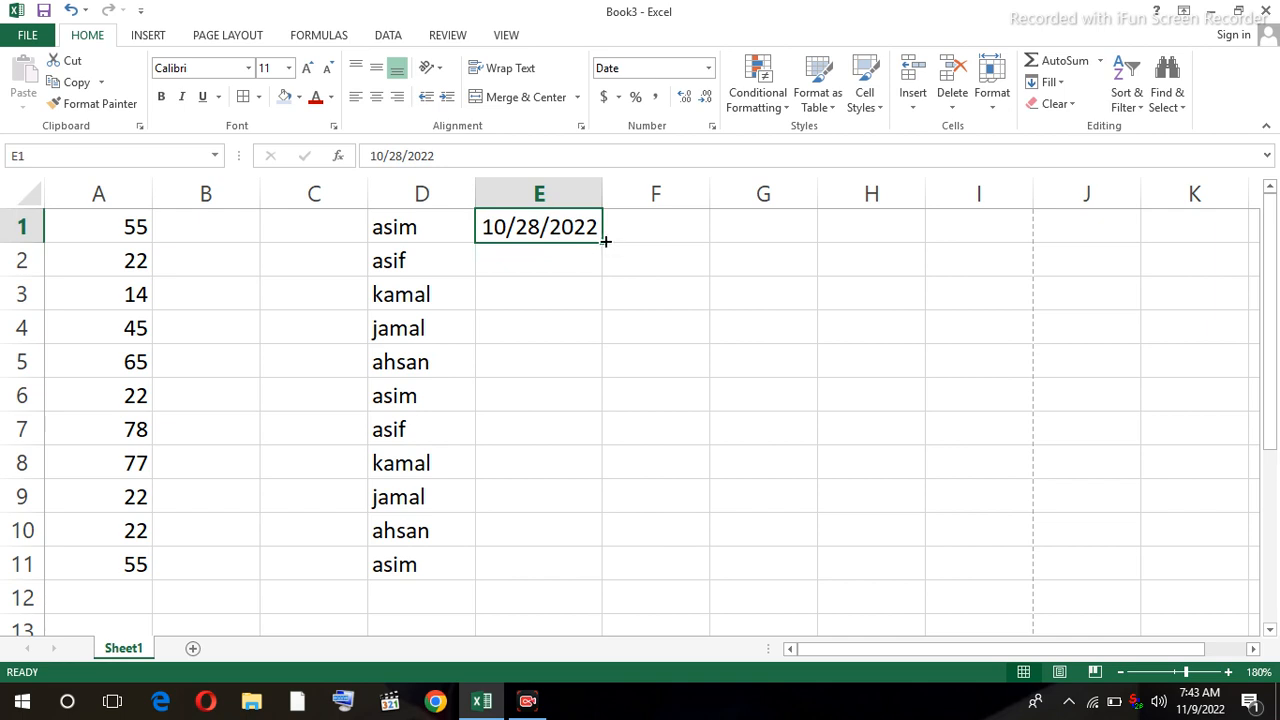
pyautogui.moveTo(605, 241); pyautogui.dragTo(604, 318)
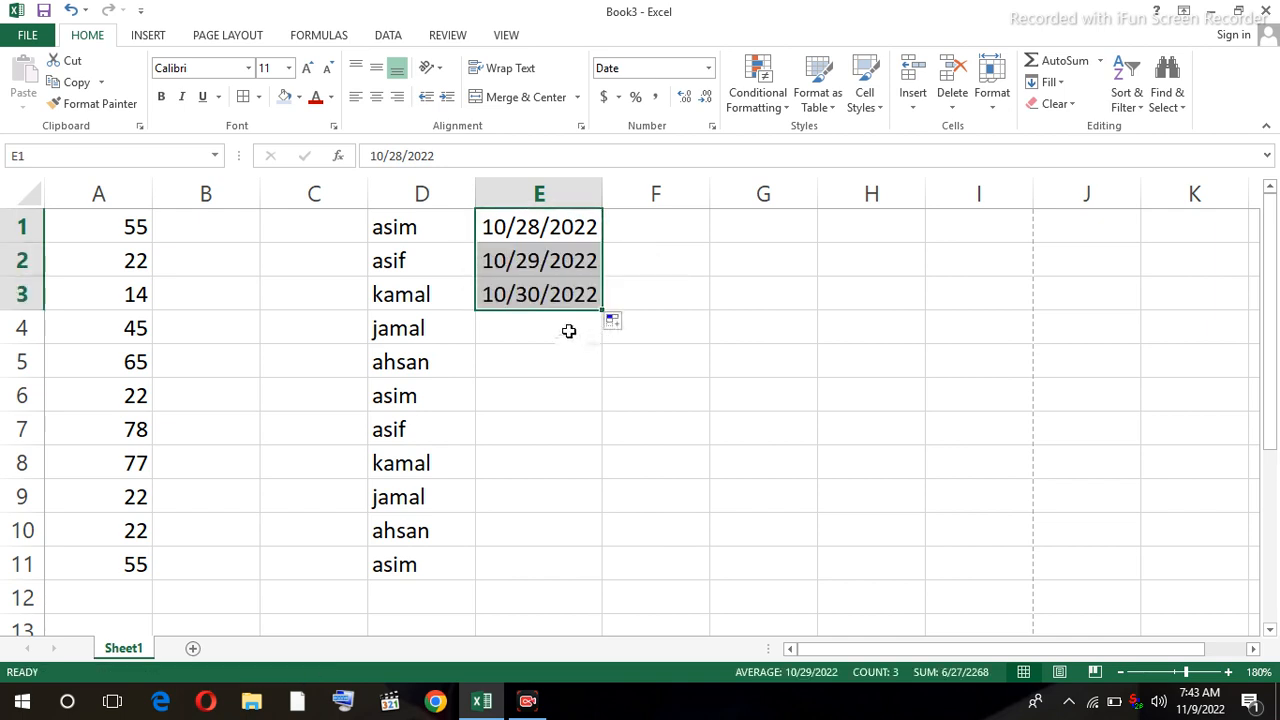
# Enter the date 11/8/2022 in cell E4 and fill the date series down to E7.
pyautogui.click(568, 331)
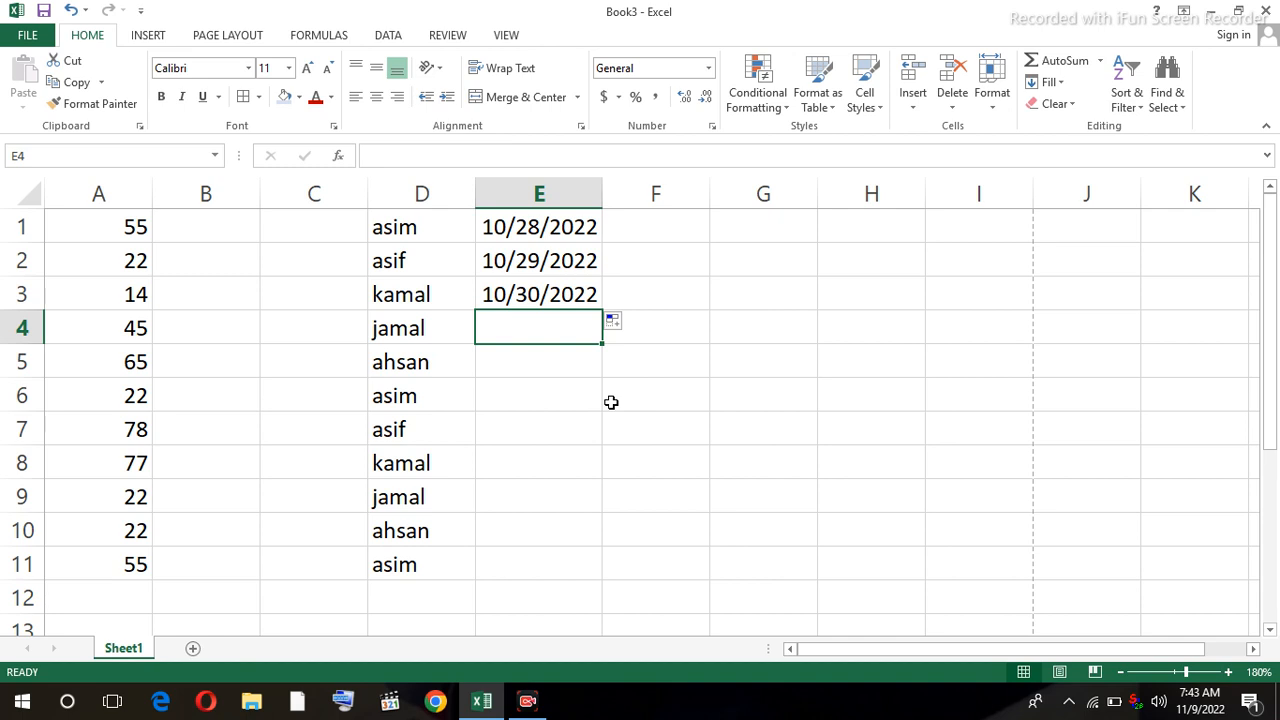
pyautogui.write('11')
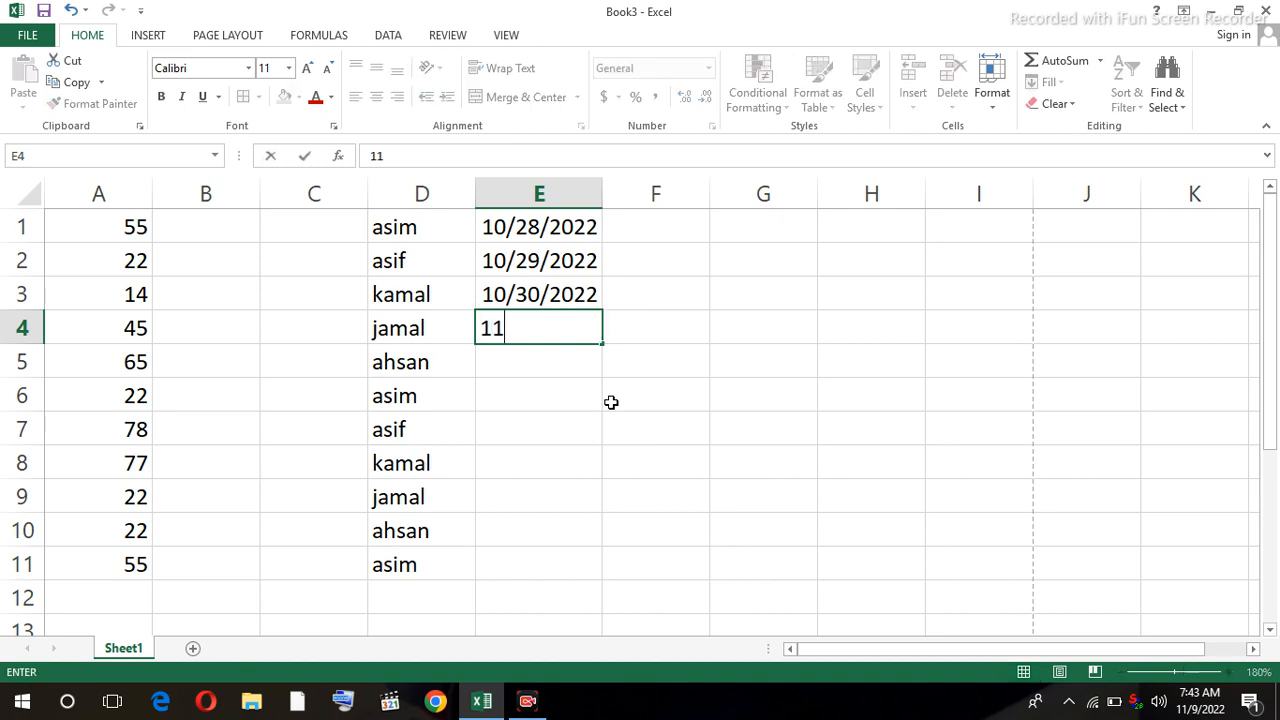
pyautogui.write('/1/2022')
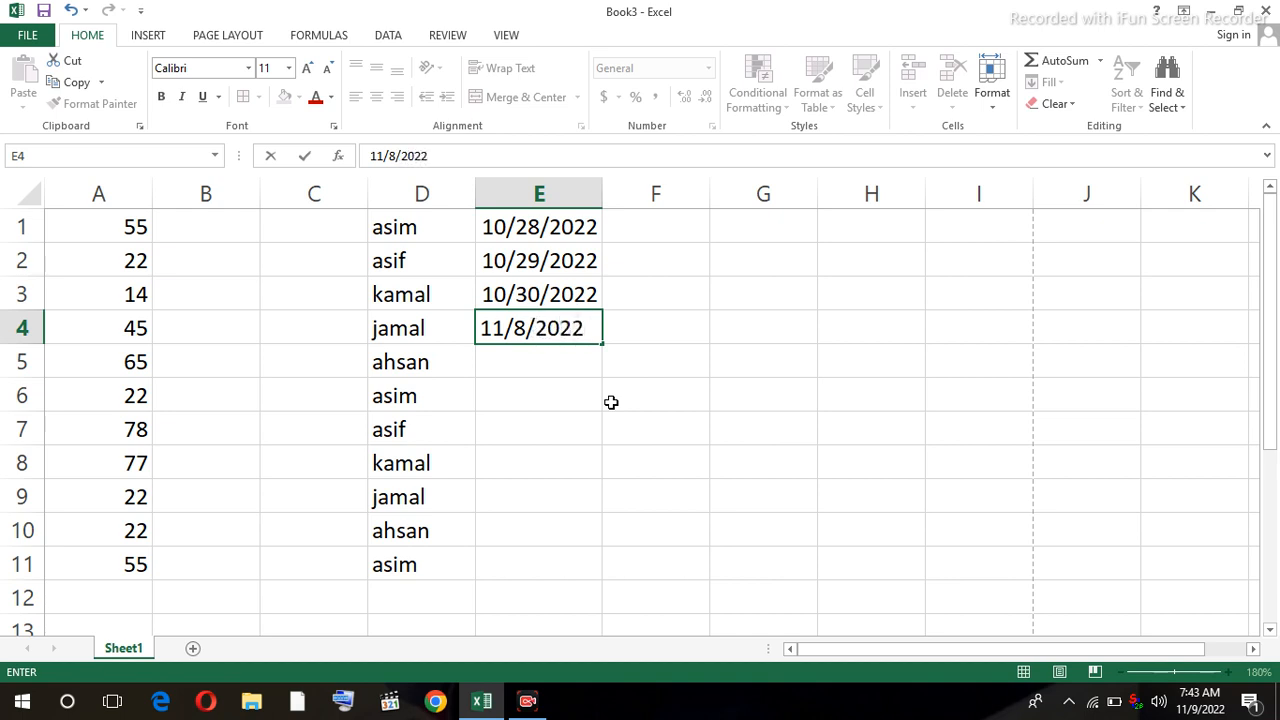
pyautogui.press('Return')
pyautogui.press('Up')
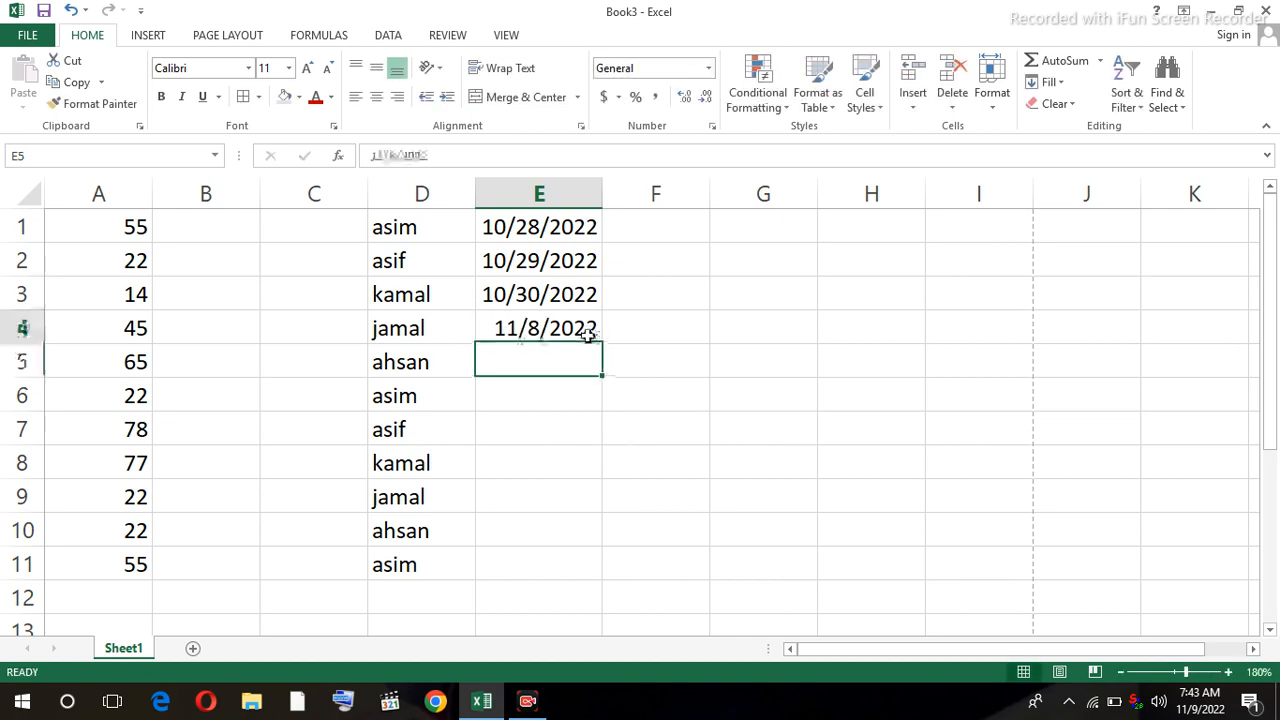
pyautogui.moveTo(603, 343); pyautogui.dragTo(600, 440)
# Enter the date 12/2/2022 in cell E8 and fill the date series down to E12.
pyautogui.click(565, 465)
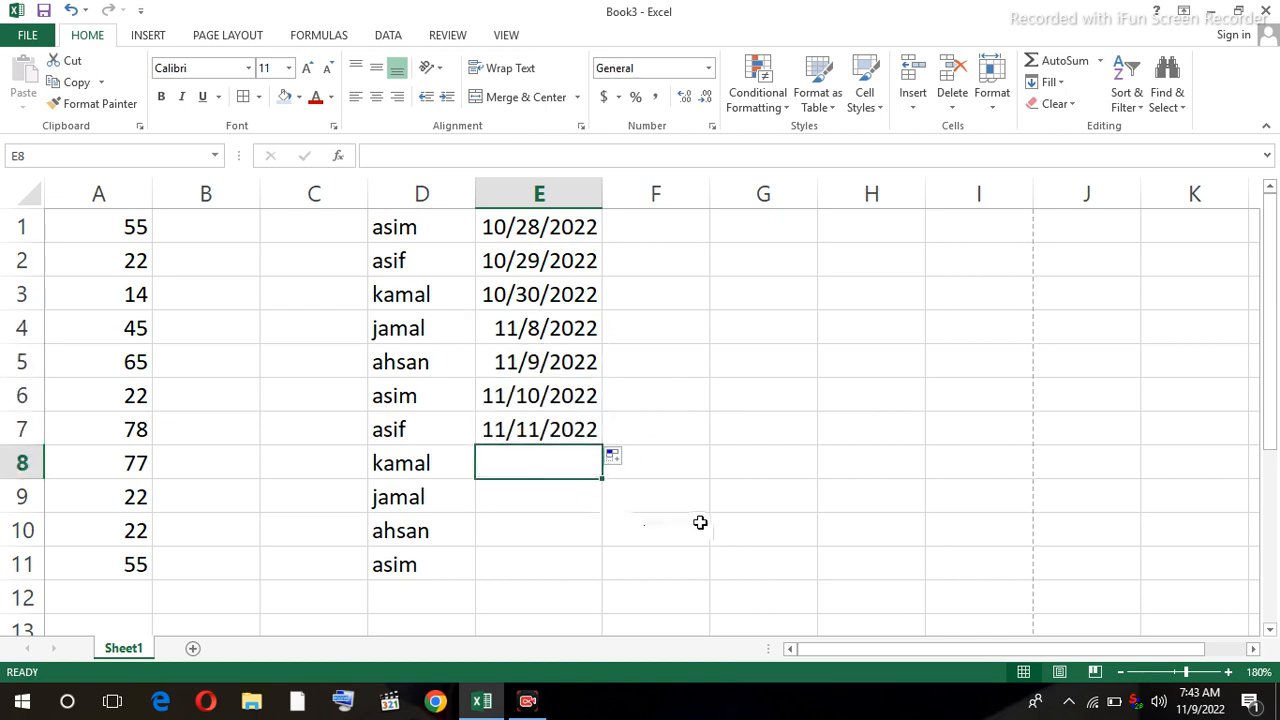
pyautogui.write('12/')
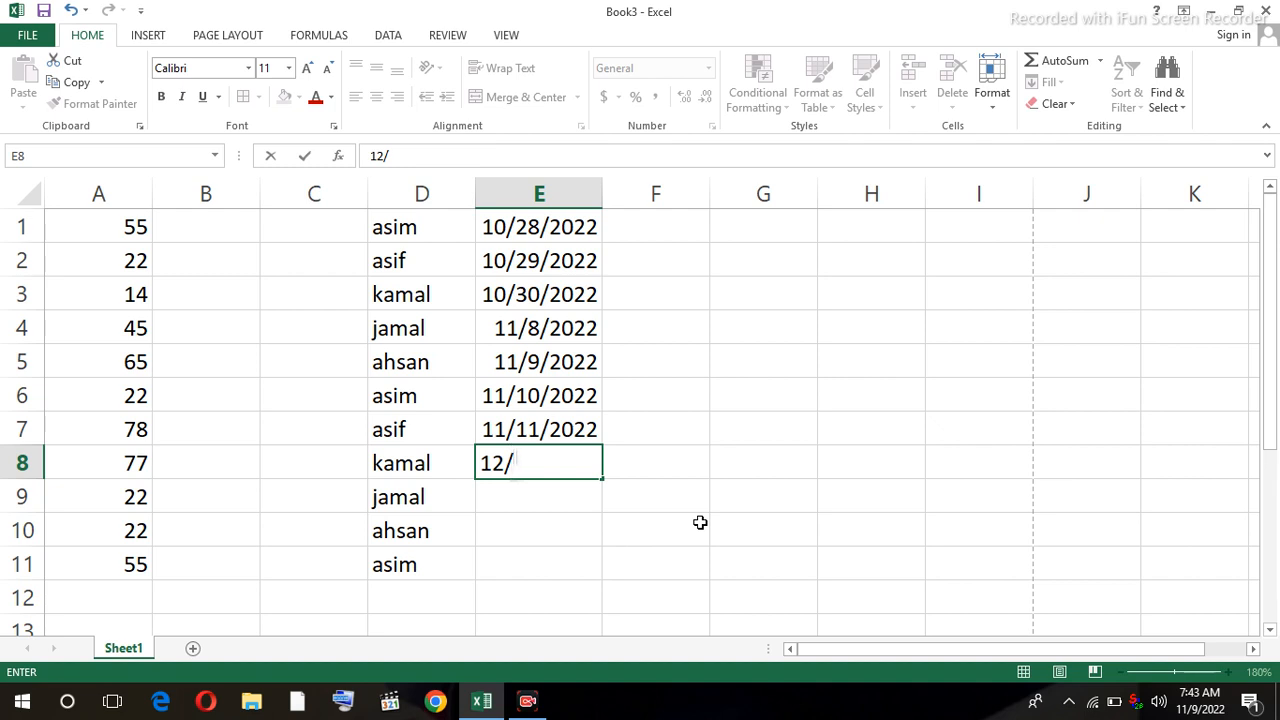
pyautogui.write('2/2022')
pyautogui.click(586, 517)
pyautogui.click(583, 460)
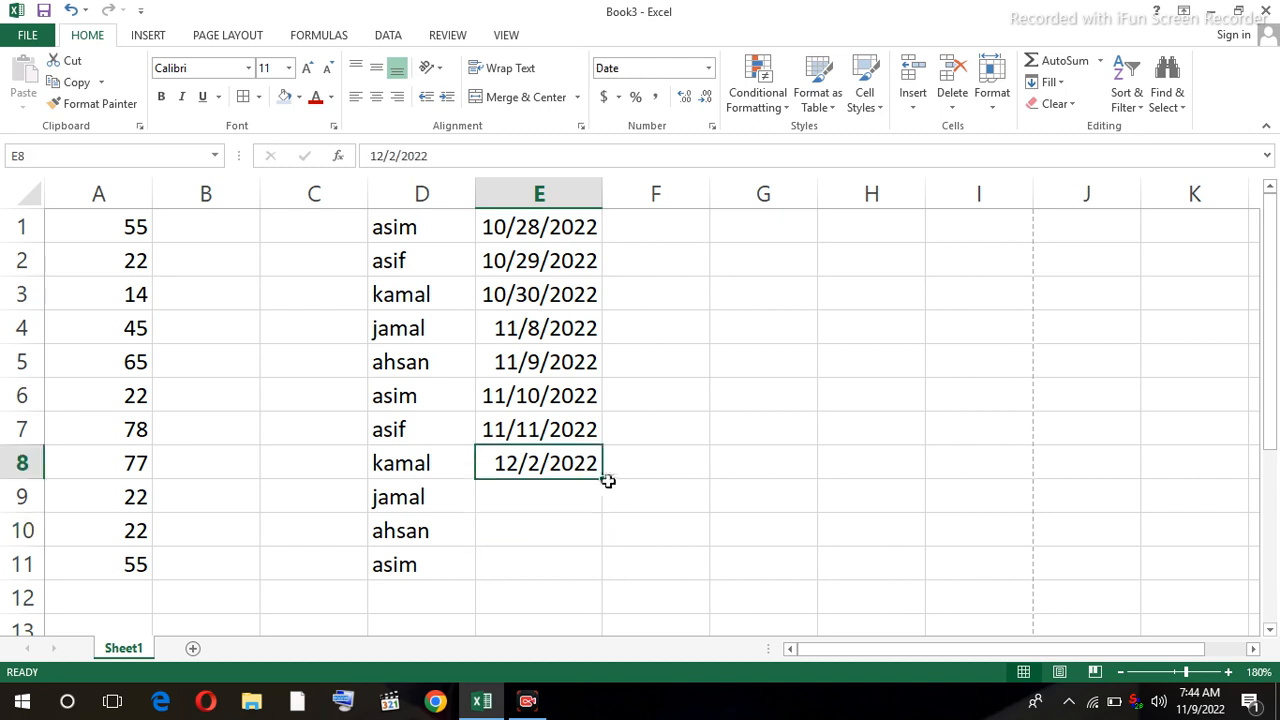
pyautogui.moveTo(604, 480); pyautogui.dragTo(606, 612)
pyautogui.click(631, 320)
# Start a Date Occurring highlight rule on cells E1 to E12 for Yesterday, using Light Red Fill with Dark Red Text.
pyautogui.moveTo(540, 228); pyautogui.dragTo(553, 592)
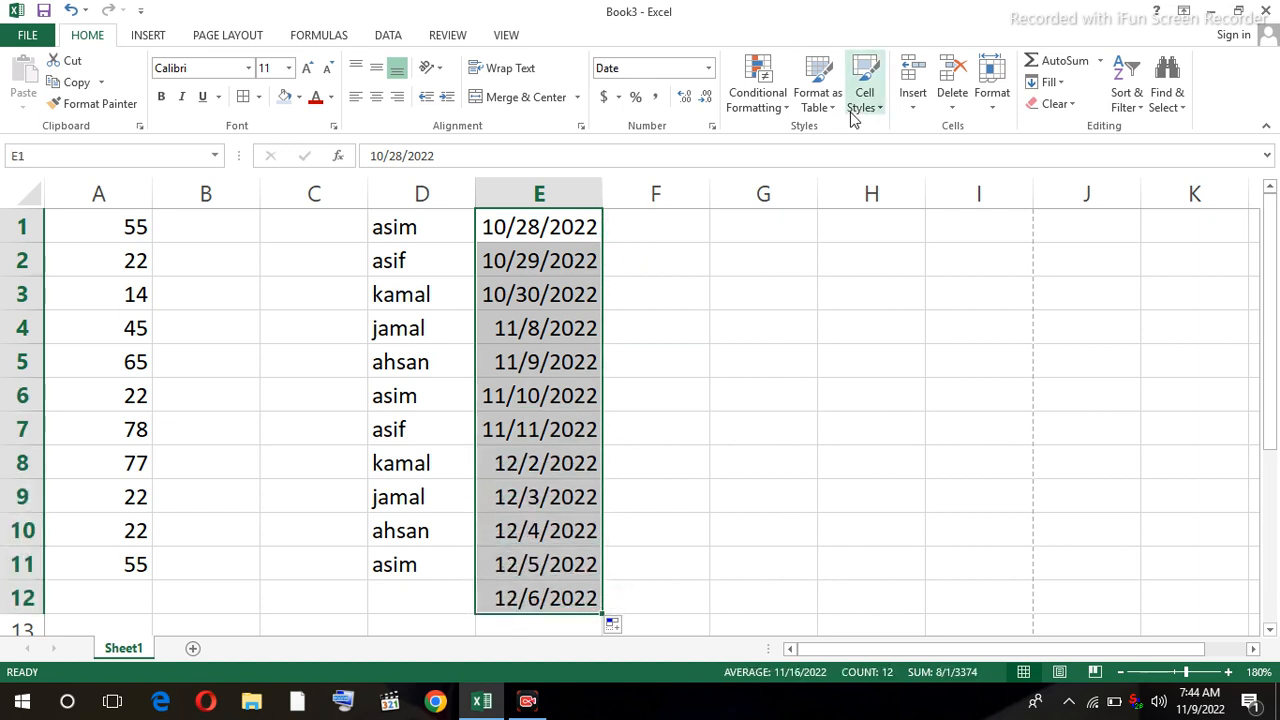
pyautogui.click(790, 108)
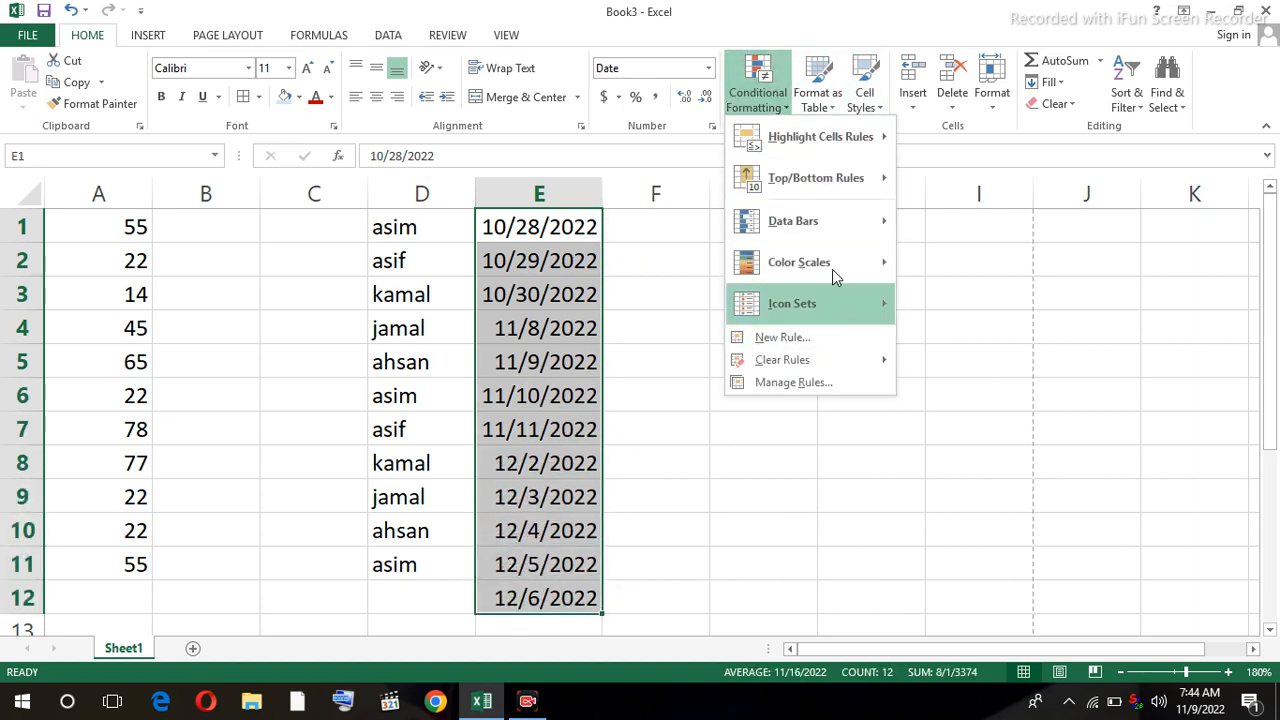
pyautogui.moveTo(852, 136)
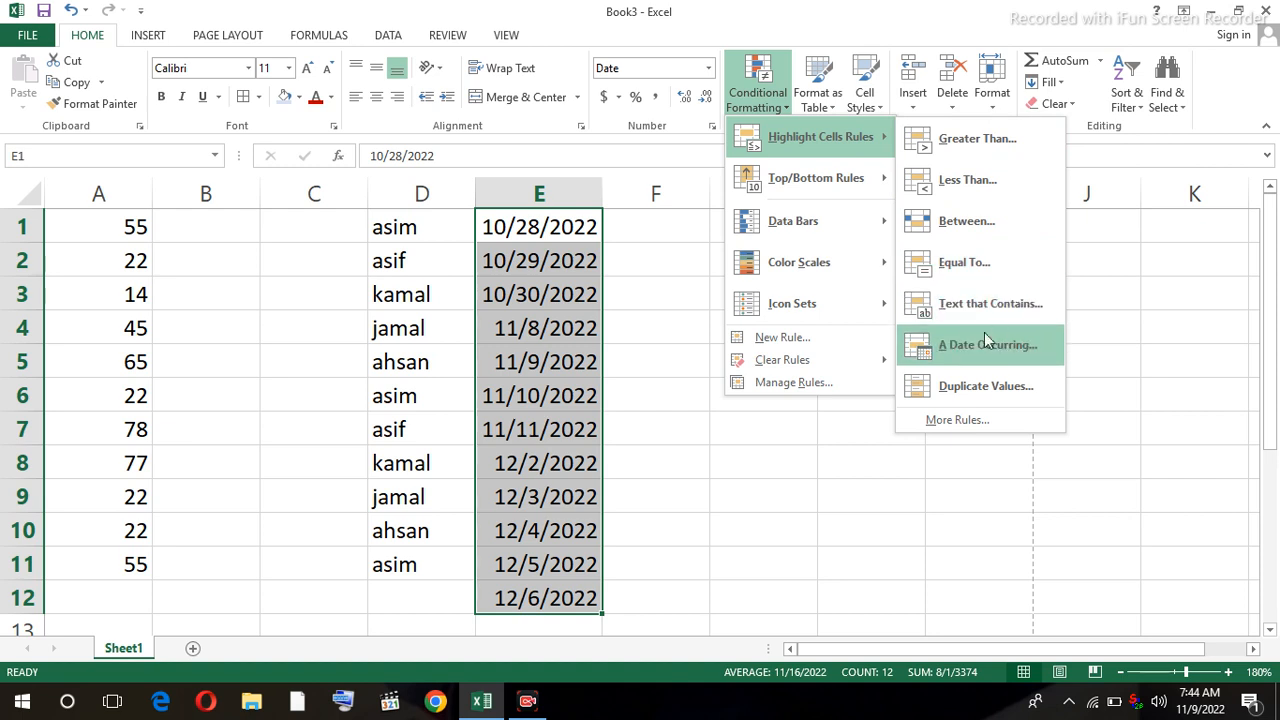
pyautogui.click(975, 350)
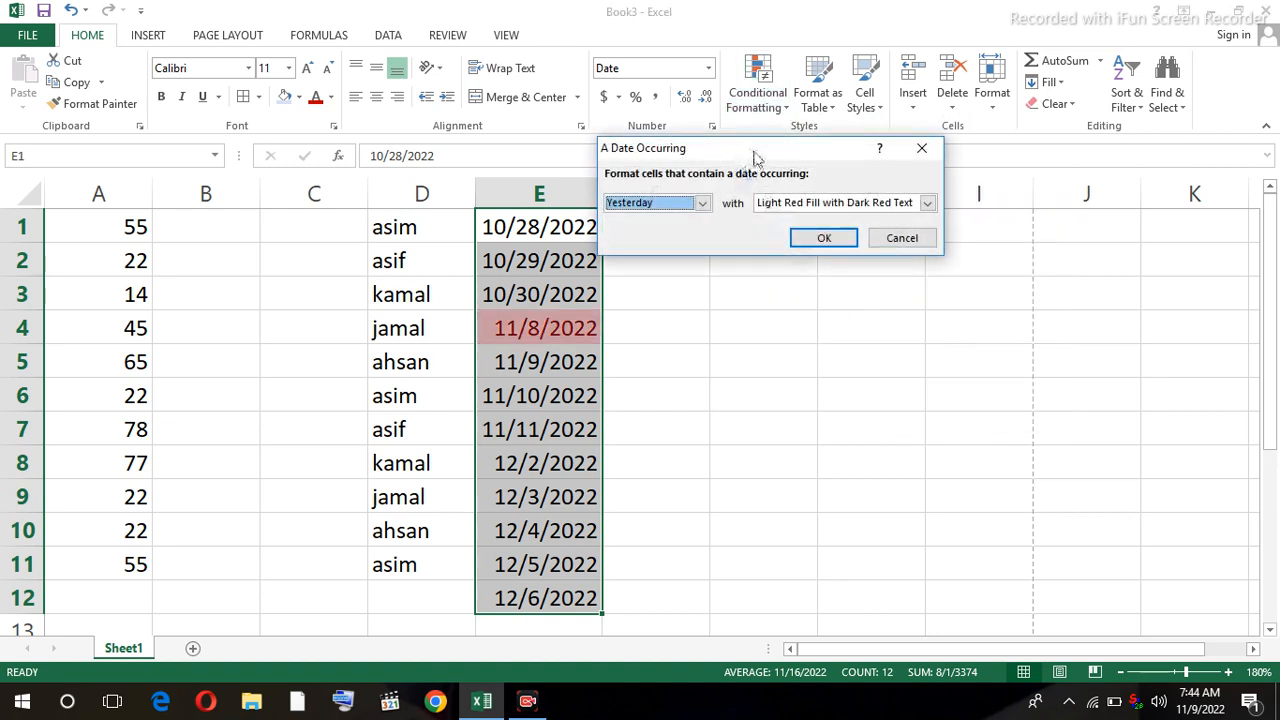
pyautogui.moveTo(766, 147); pyautogui.dragTo(842, 89)
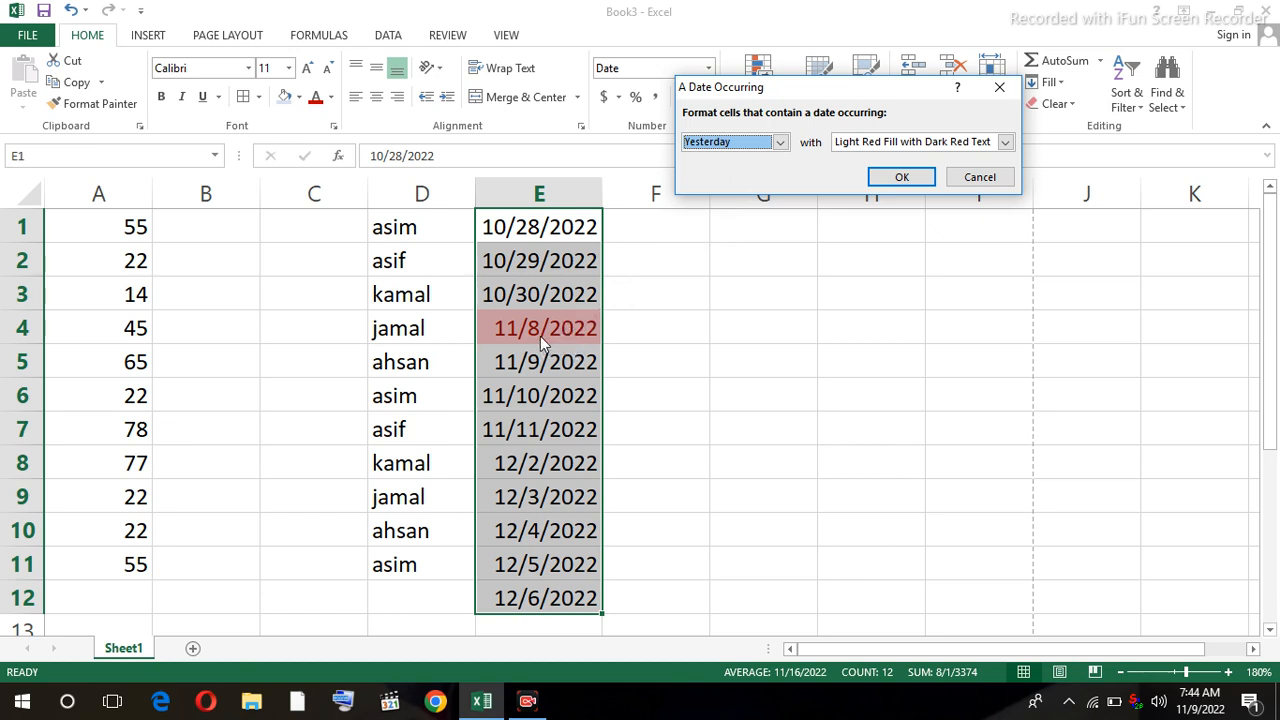
# Try the Date Occurring rule on the dates in E1 to E12 with Today, Tomorrow and In the last 7 days.
pyautogui.click(783, 145)
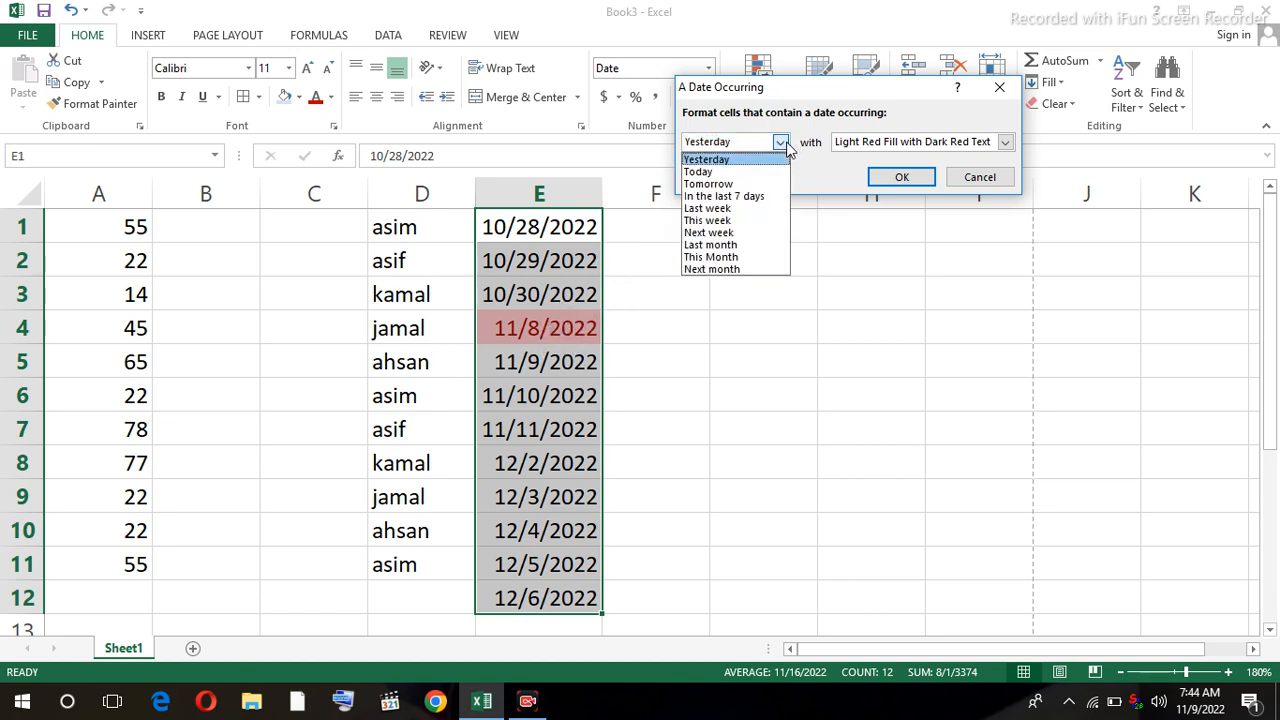
pyautogui.click(736, 172)
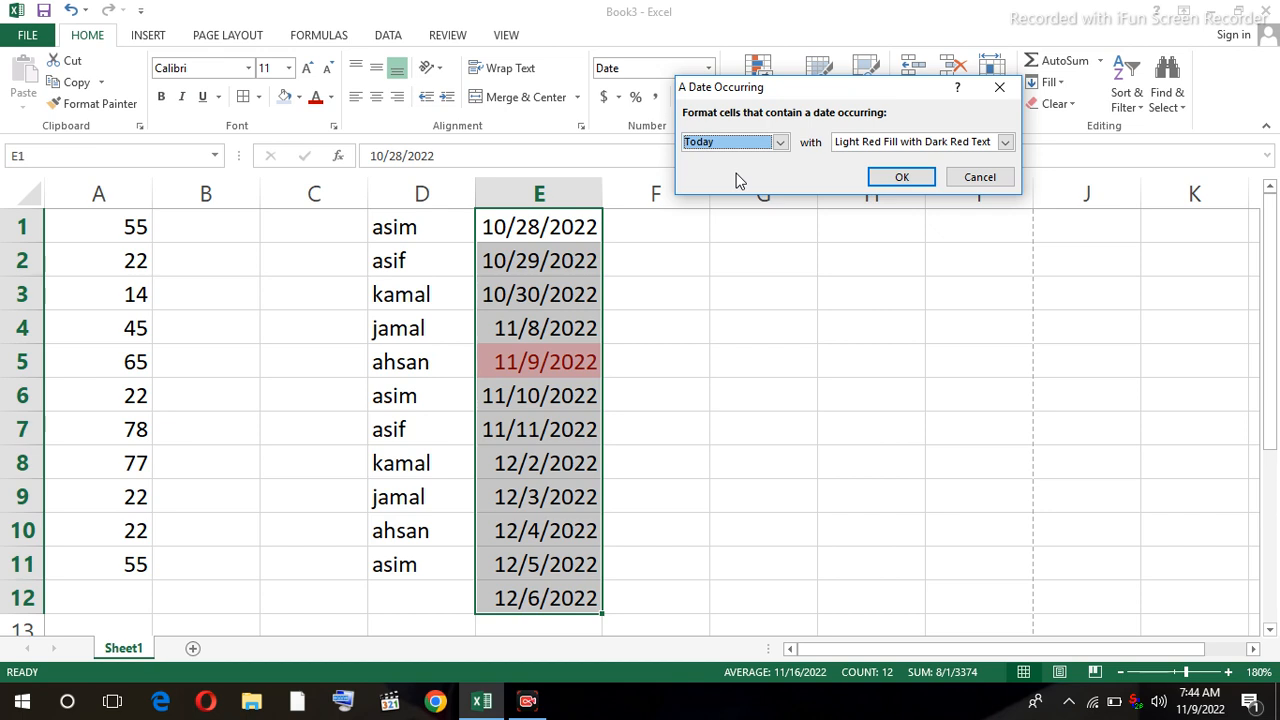
pyautogui.click(780, 142)
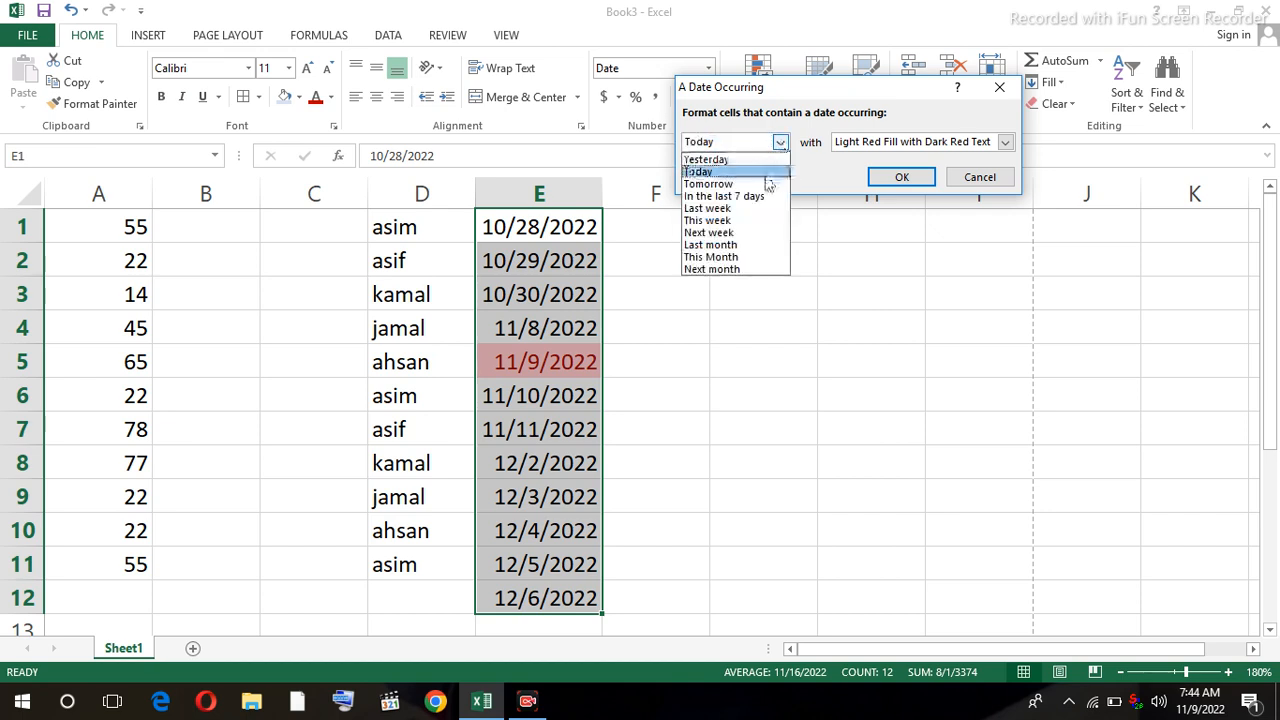
pyautogui.click(730, 184)
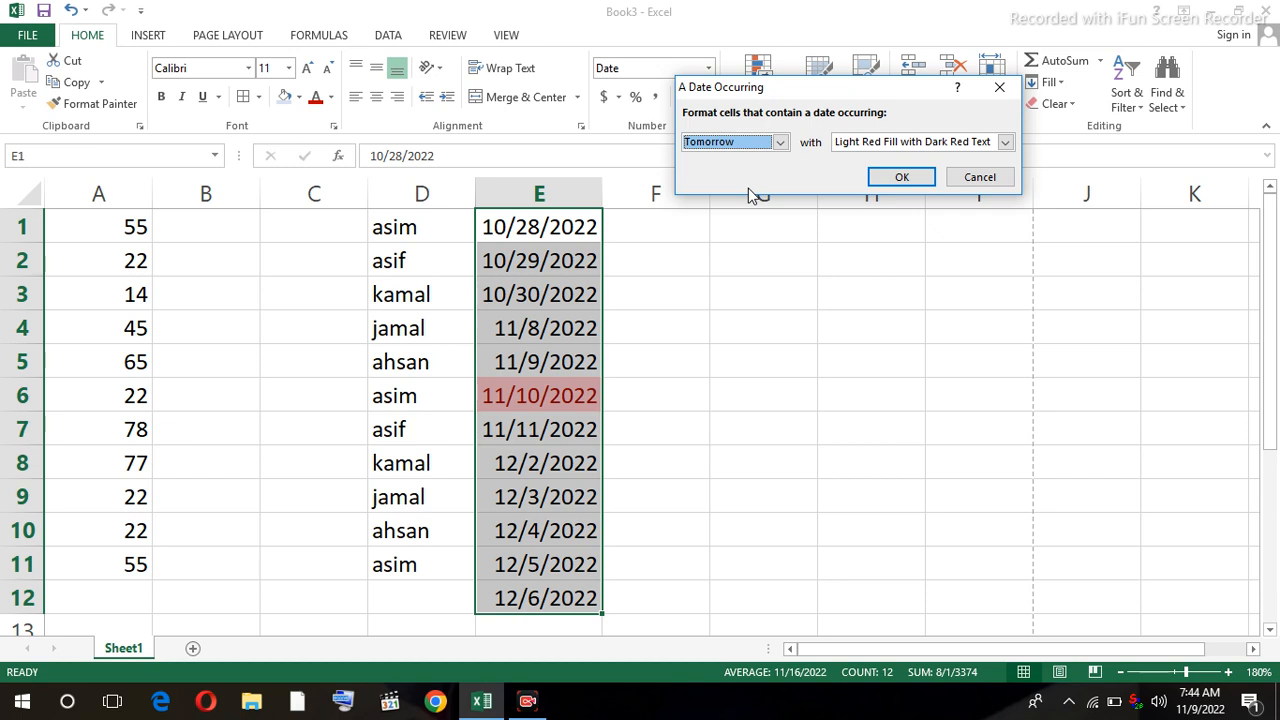
pyautogui.click(780, 142)
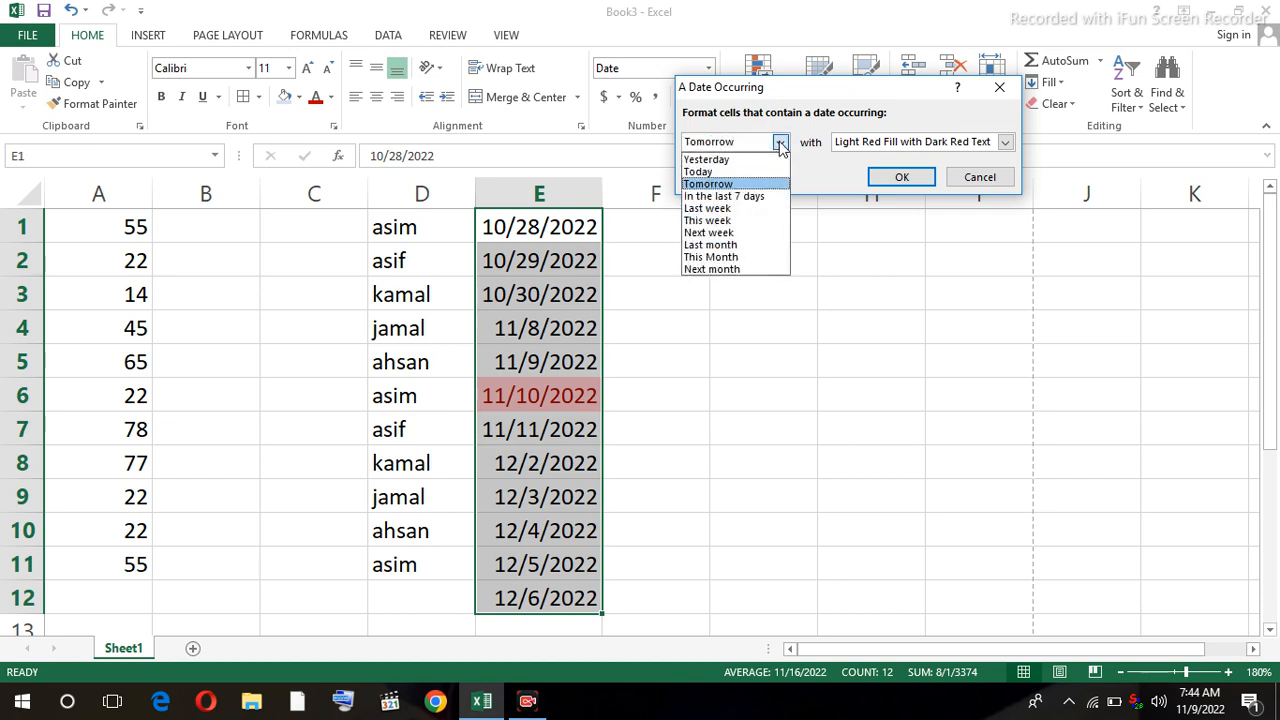
pyautogui.click(757, 197)
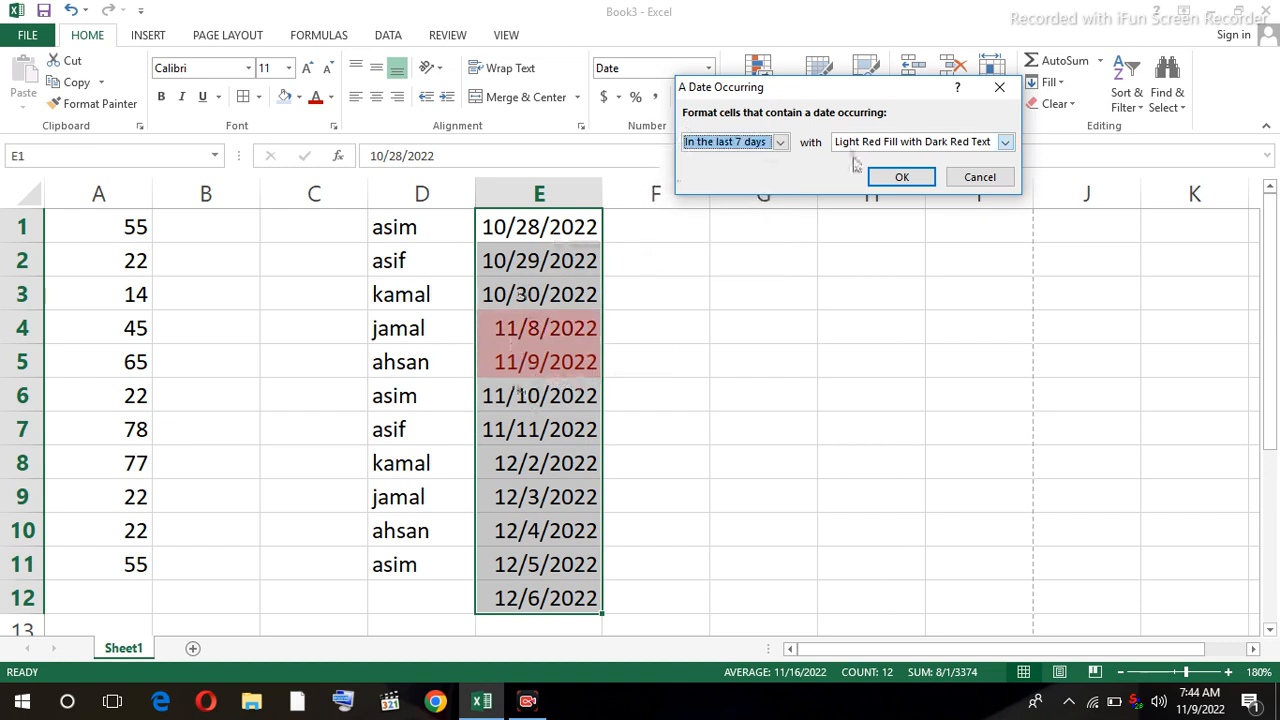
# Try the weekly periods of the Date Occurring rule on the selected dates: Last week, This week and Next week.
pyautogui.click(780, 143)
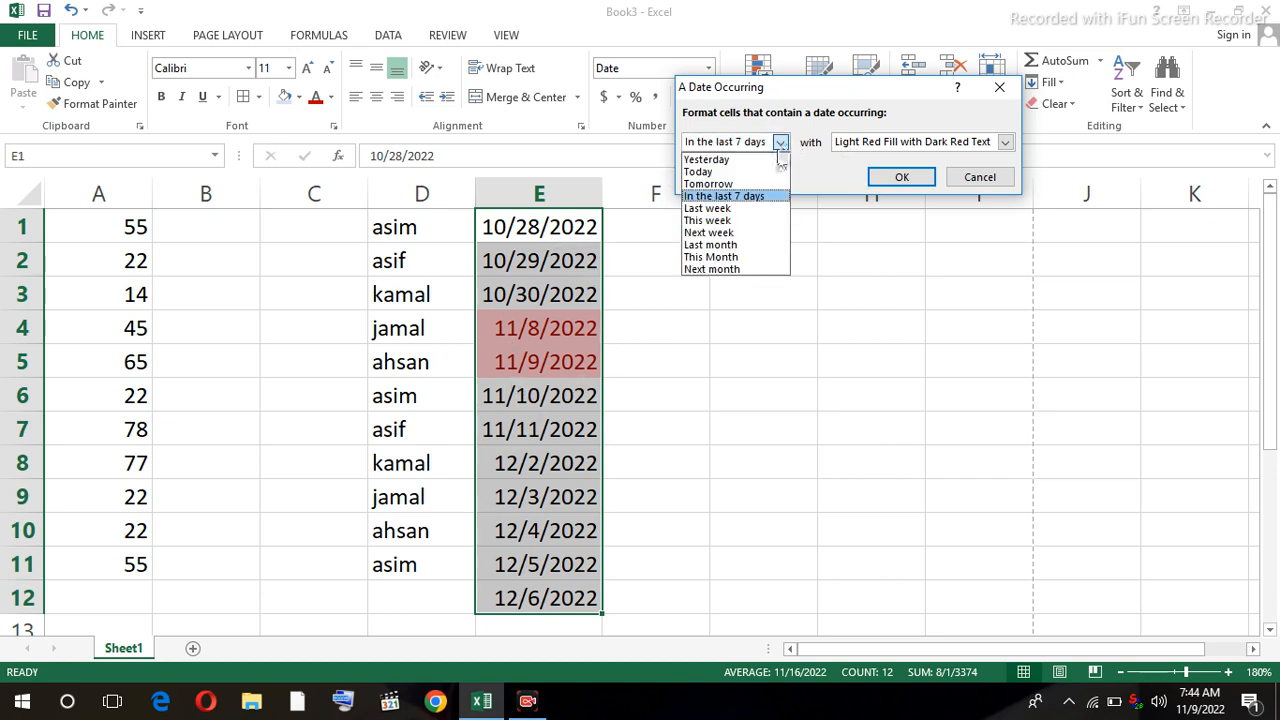
pyautogui.click(745, 209)
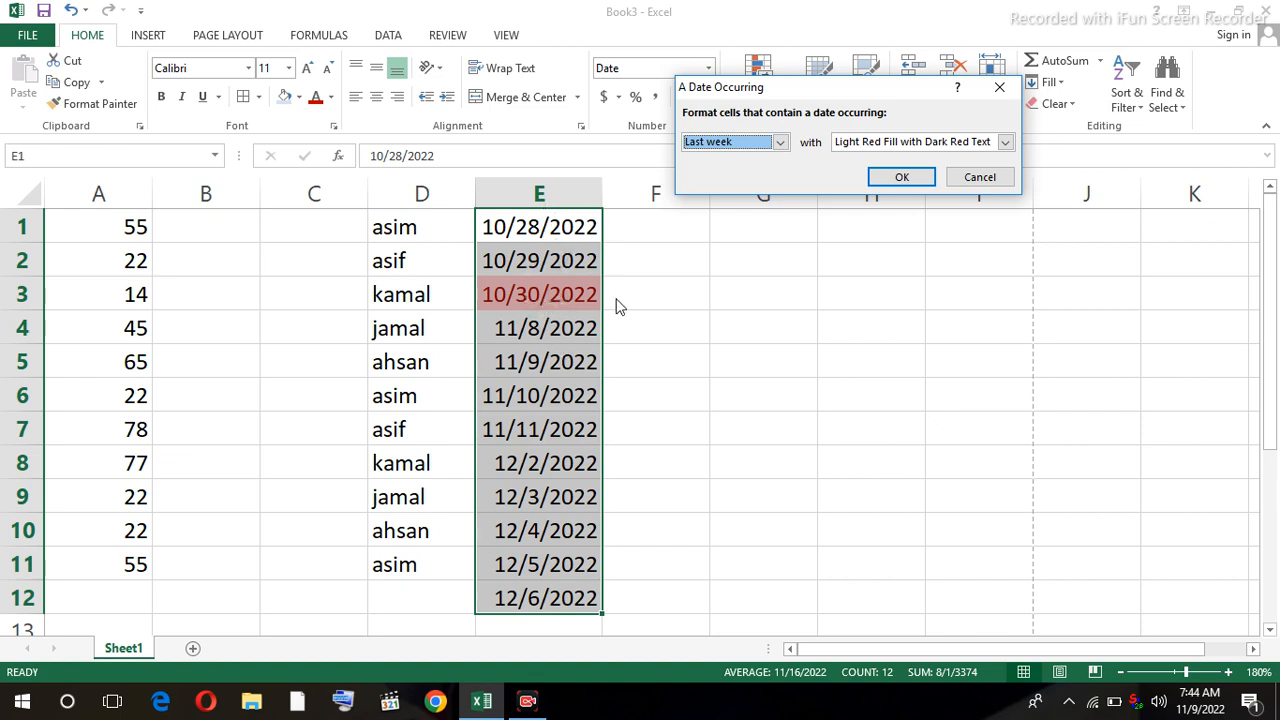
pyautogui.click(780, 143)
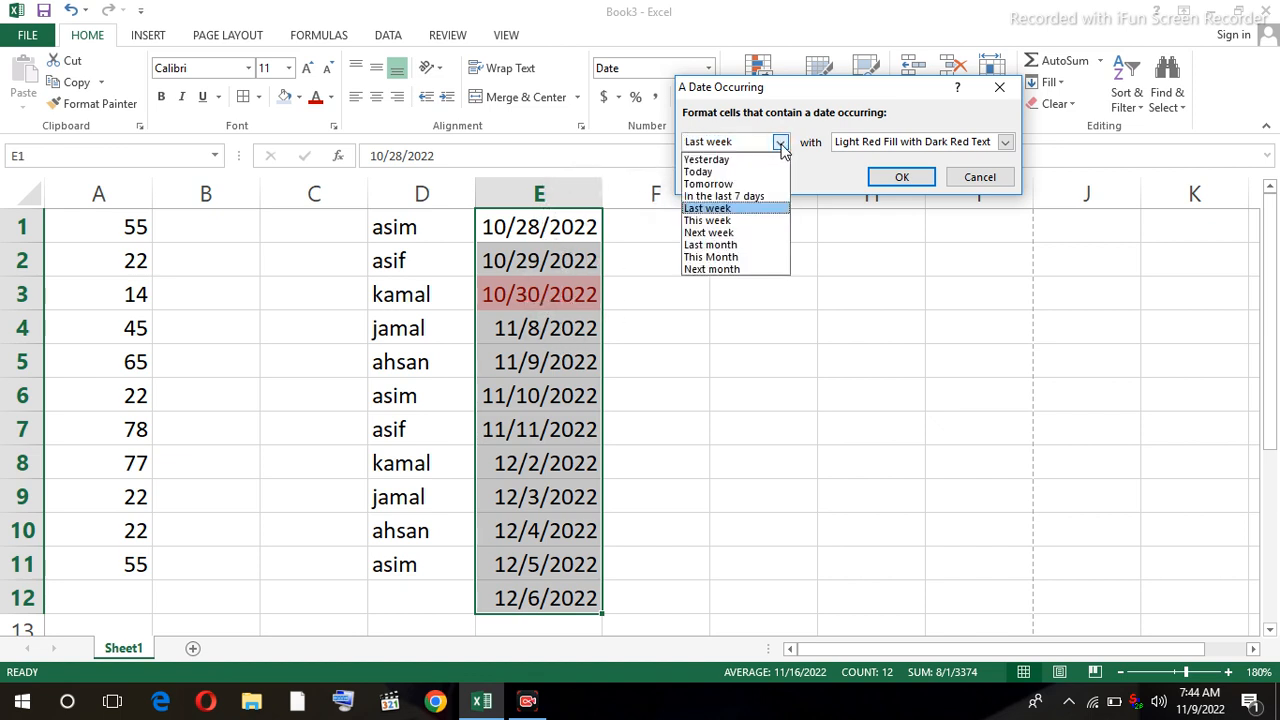
pyautogui.click(733, 223)
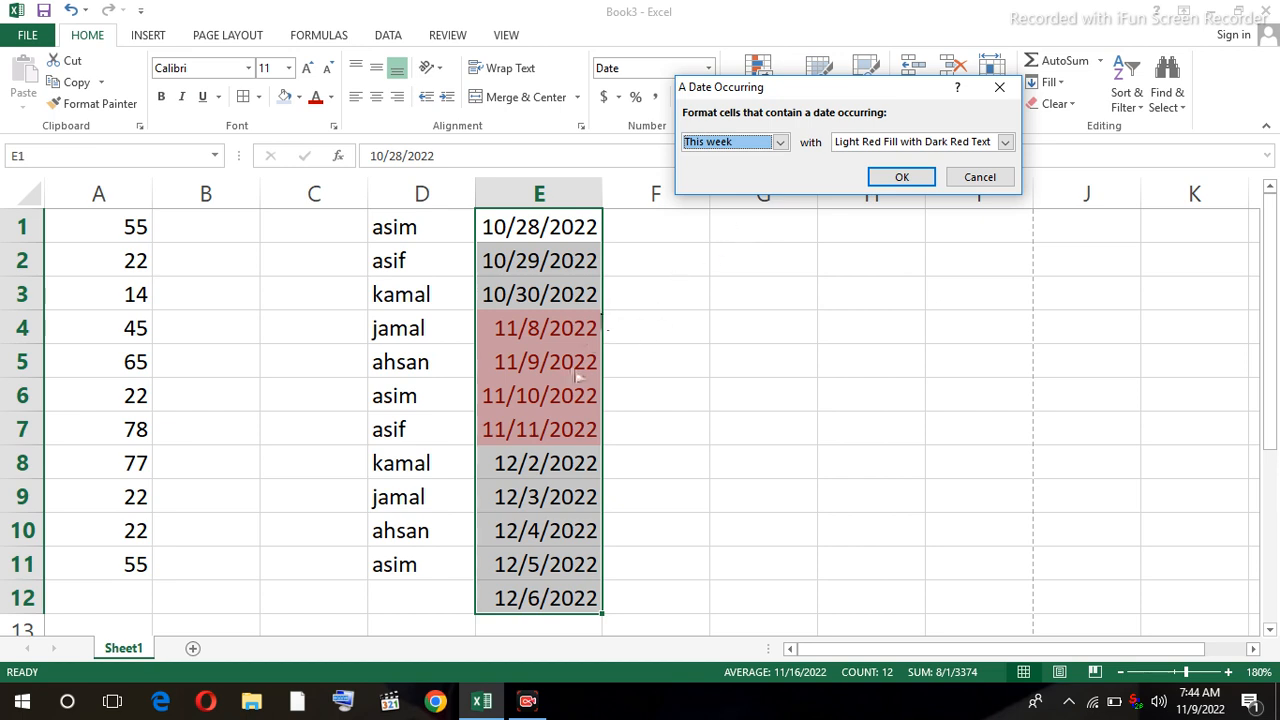
pyautogui.click(781, 143)
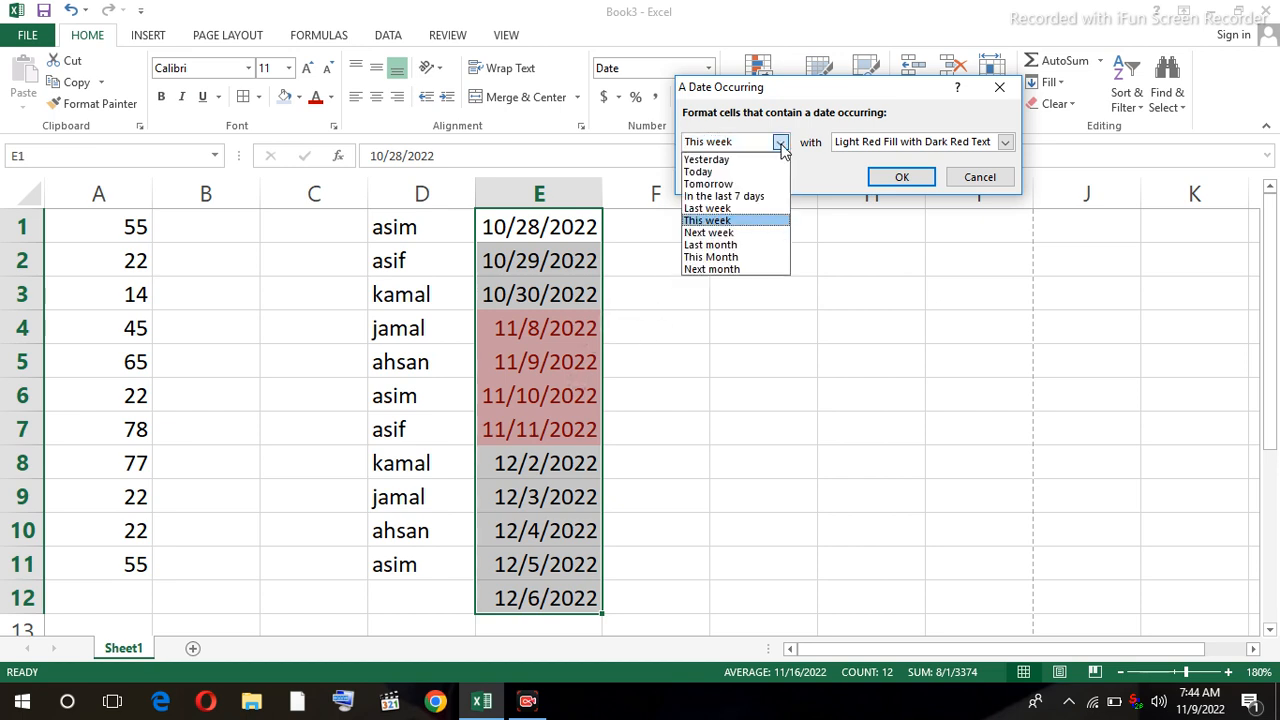
pyautogui.click(750, 234)
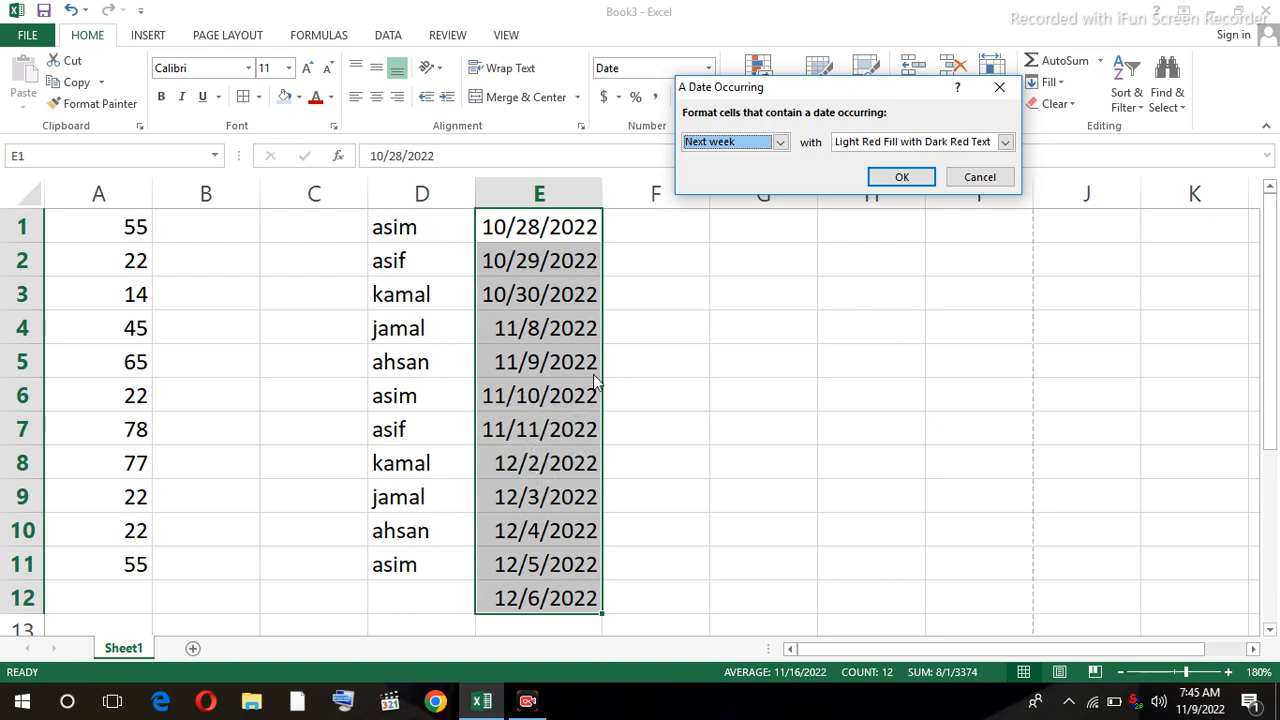
# Try the Date Occurring rule with Last month, This Month and Next month, and cancel the rule.
pyautogui.click(780, 142)
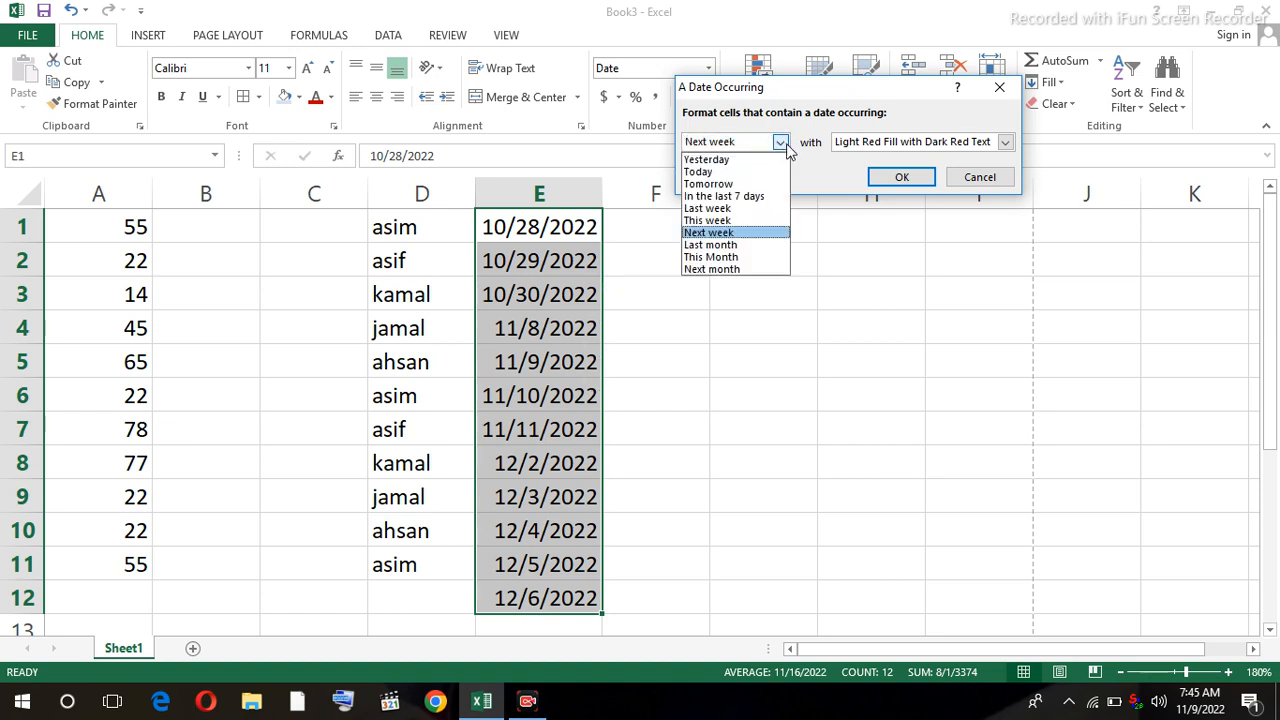
pyautogui.click(726, 246)
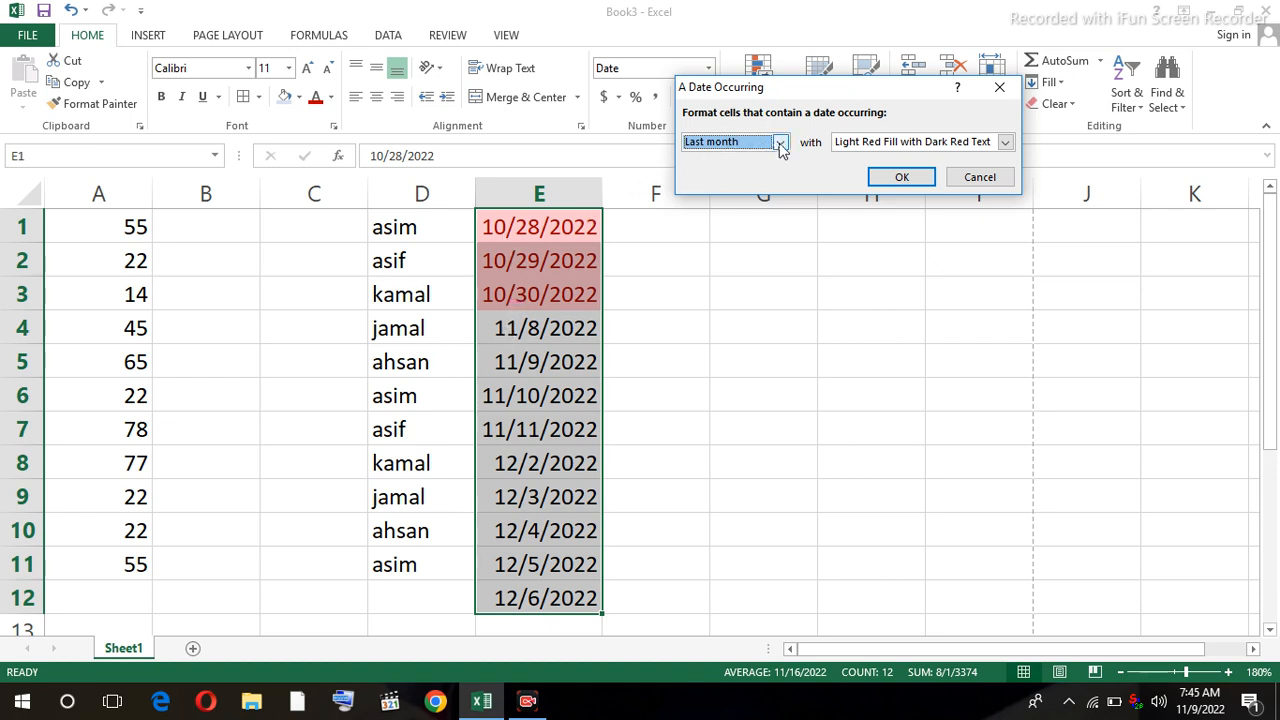
pyautogui.click(780, 143)
pyautogui.click(707, 257)
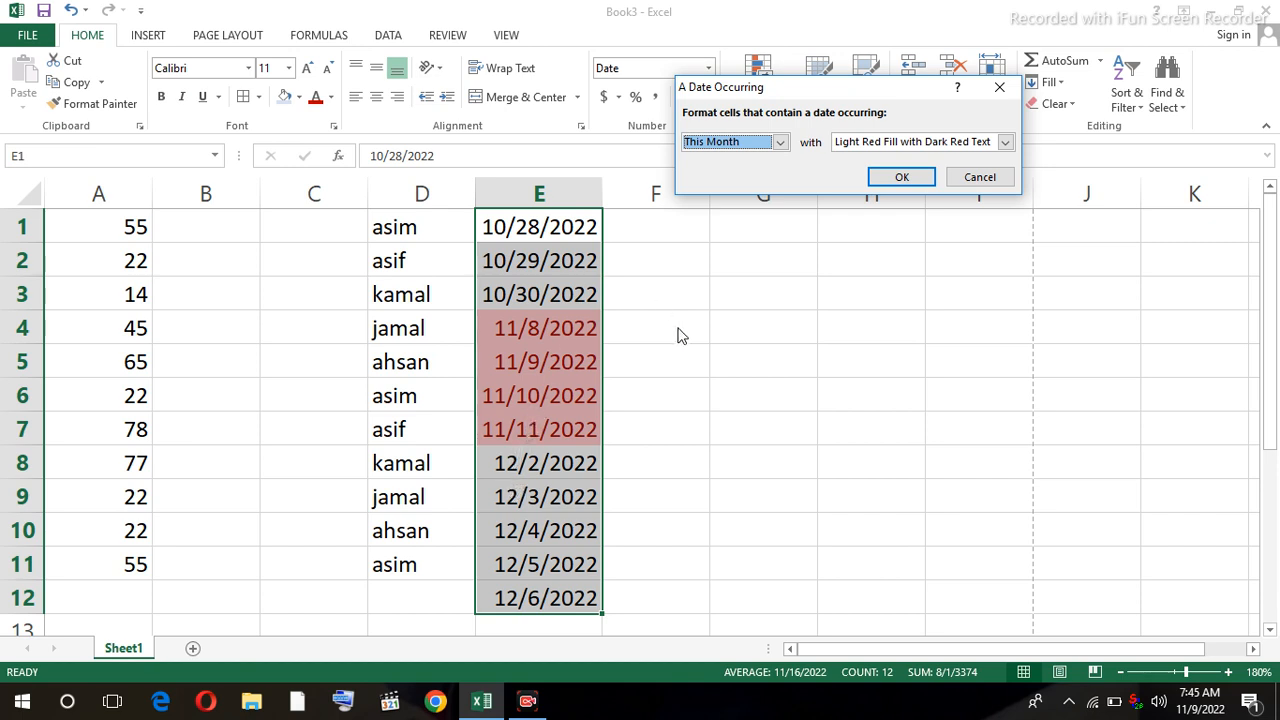
pyautogui.click(781, 143)
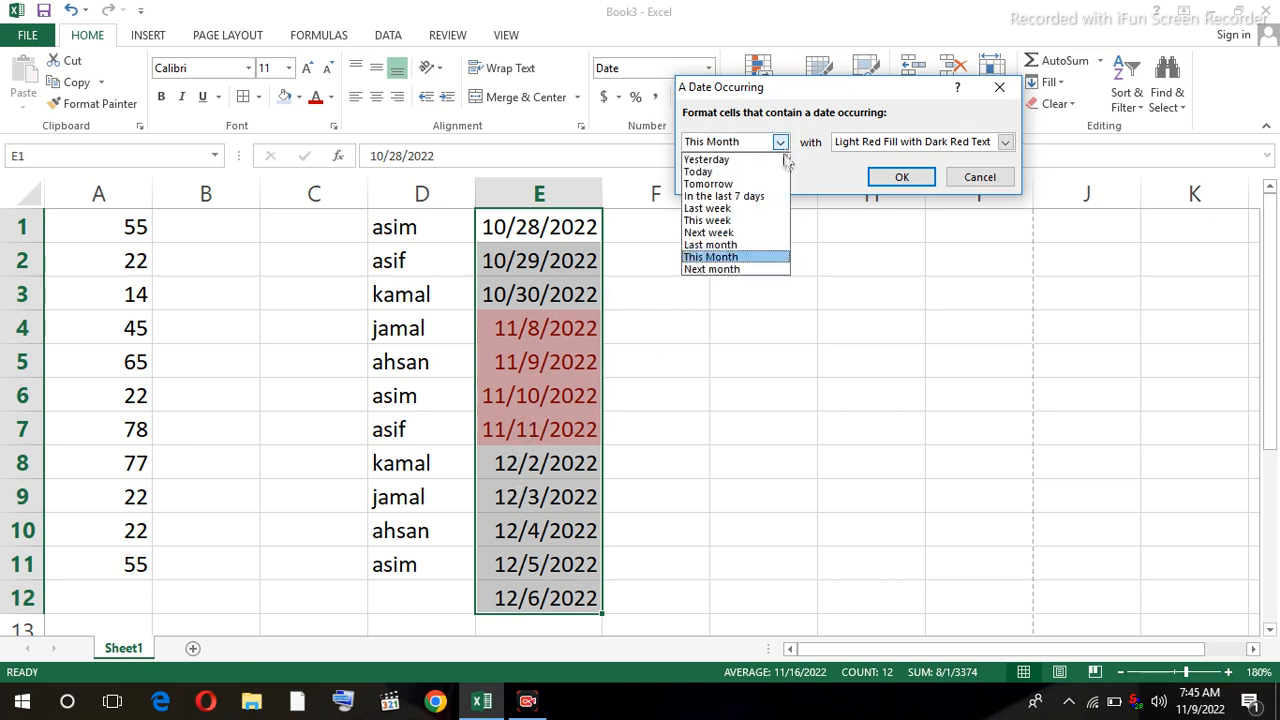
pyautogui.click(741, 270)
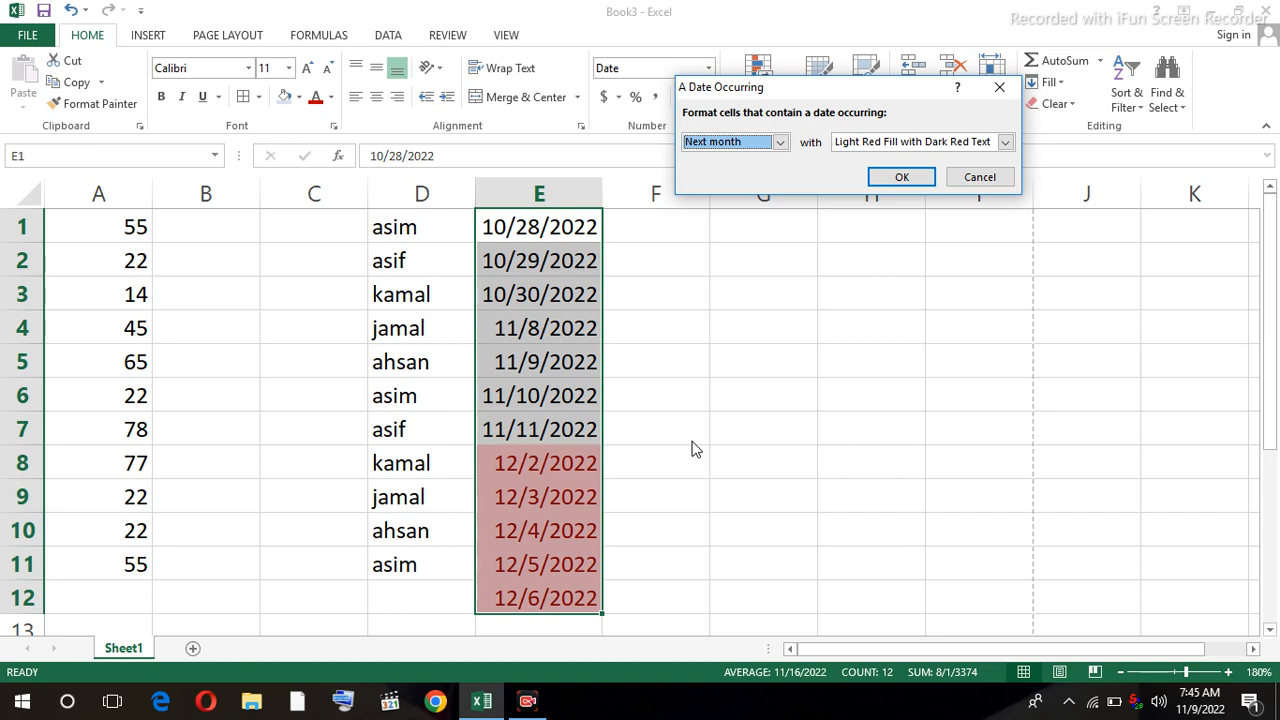
pyautogui.click(986, 176)
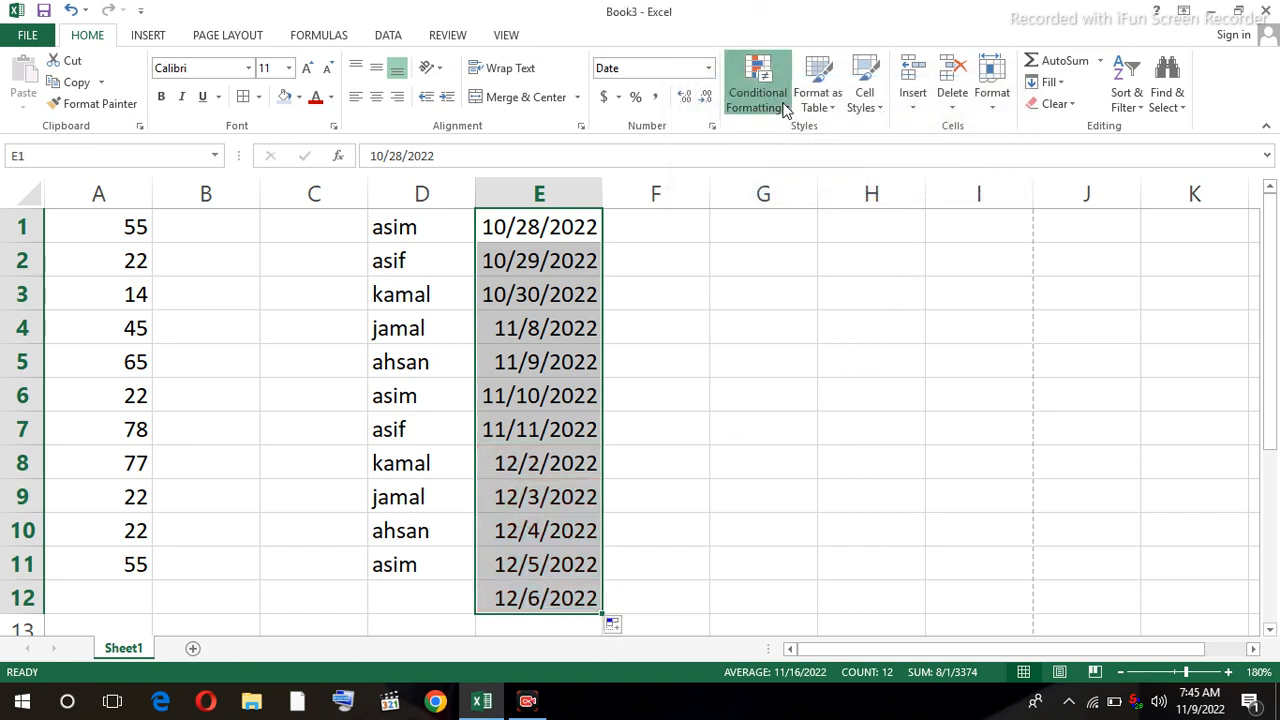
pyautogui.click(785, 110)
pyautogui.moveTo(820, 137)
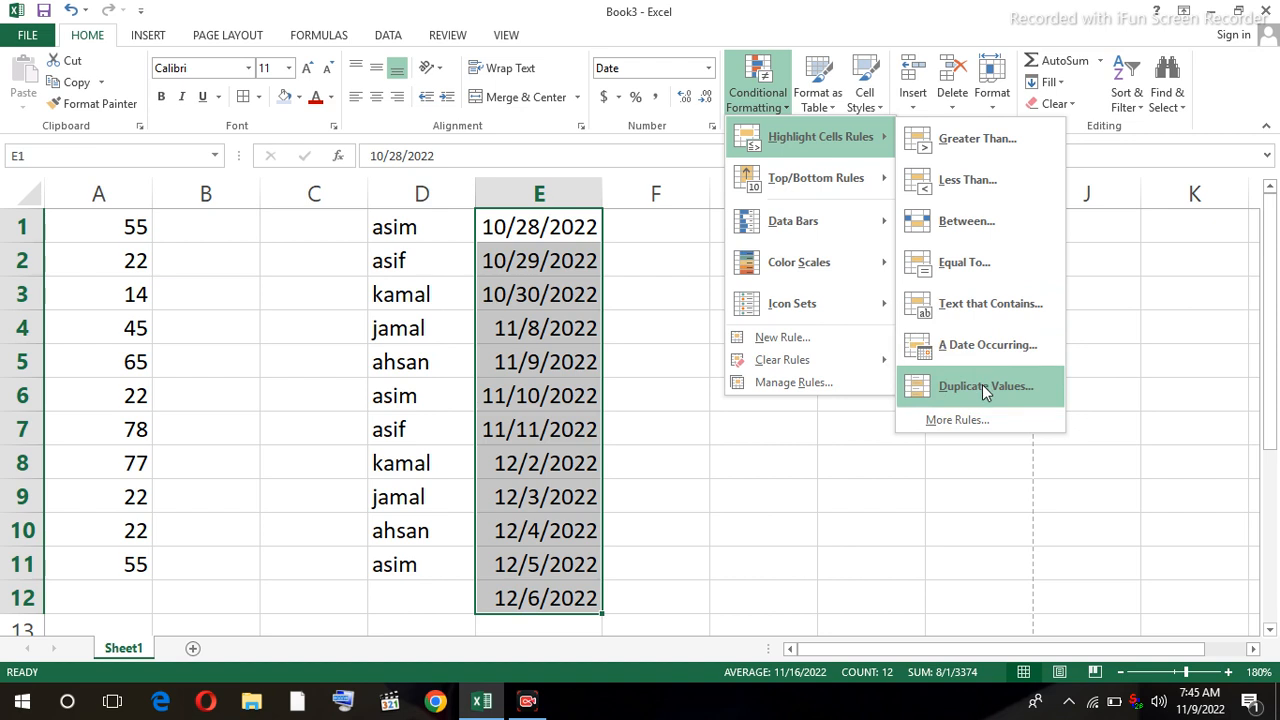
pyautogui.click(788, 437)
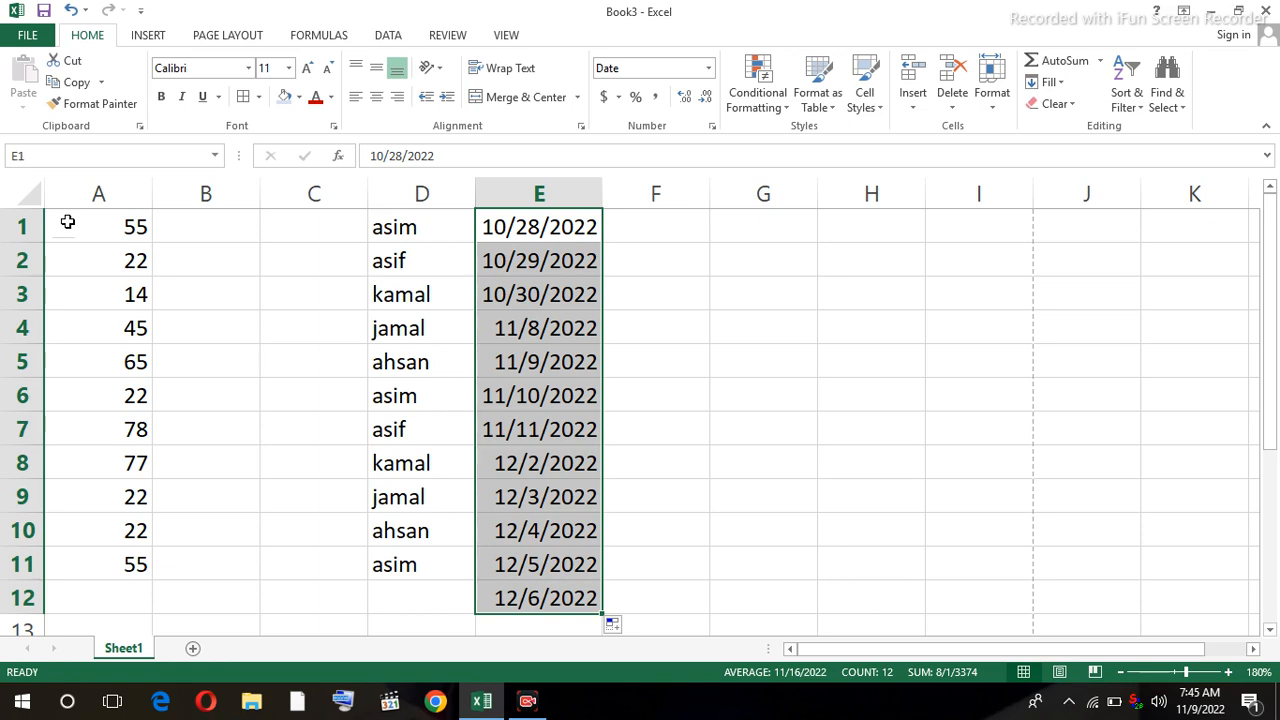
# Start a Duplicate Values highlight rule on cells A1 to F12 with Light Red Fill with Dark Red Text.
pyautogui.moveTo(67, 221); pyautogui.dragTo(604, 598)
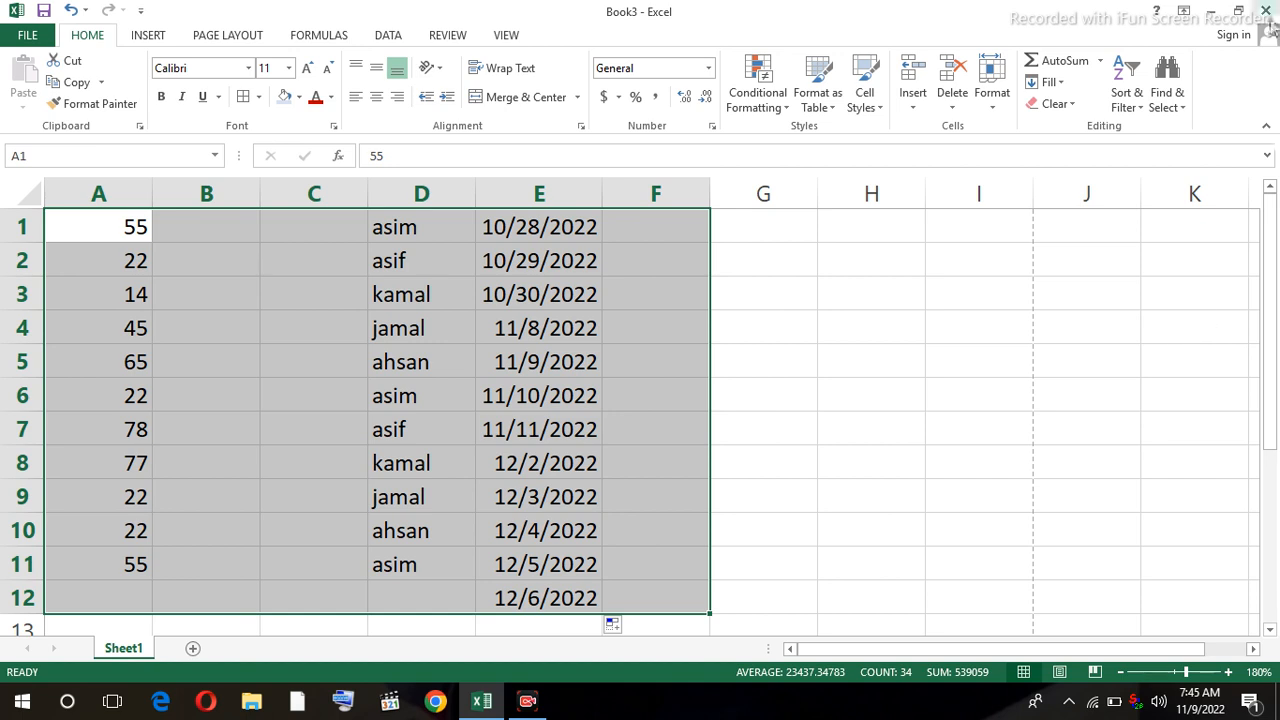
pyautogui.click(788, 113)
pyautogui.moveTo(857, 136)
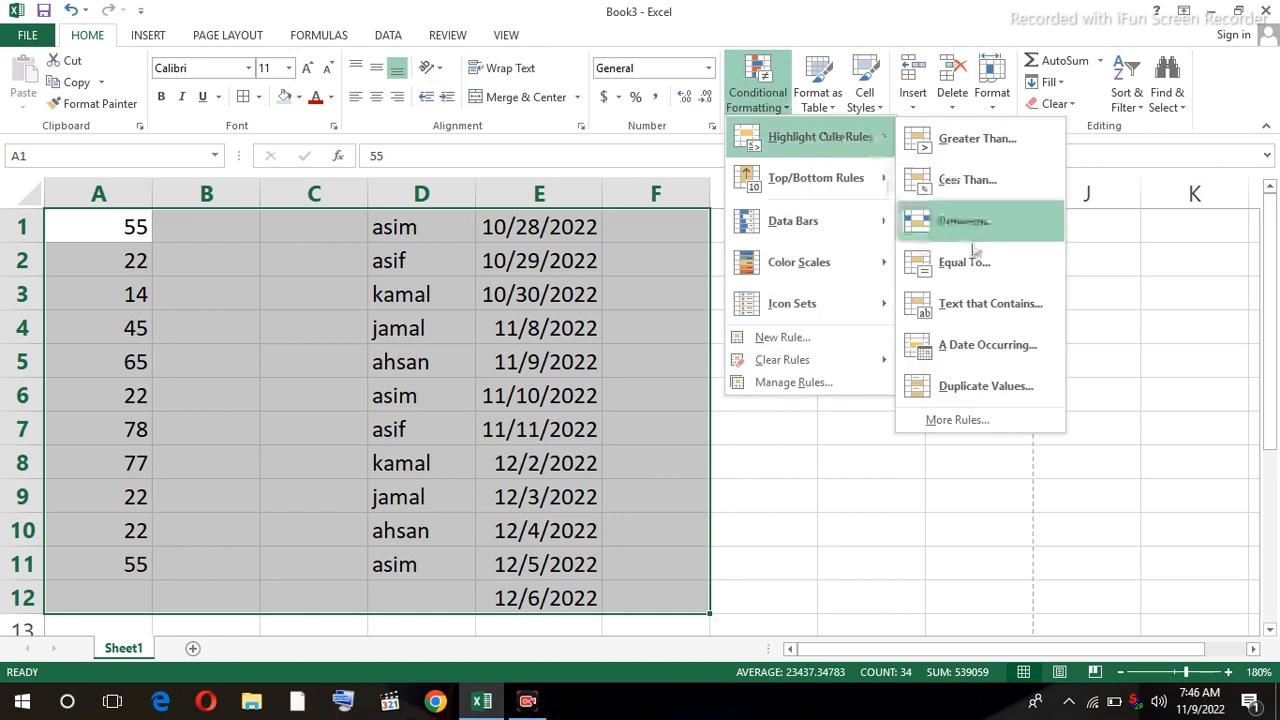
pyautogui.click(975, 380)
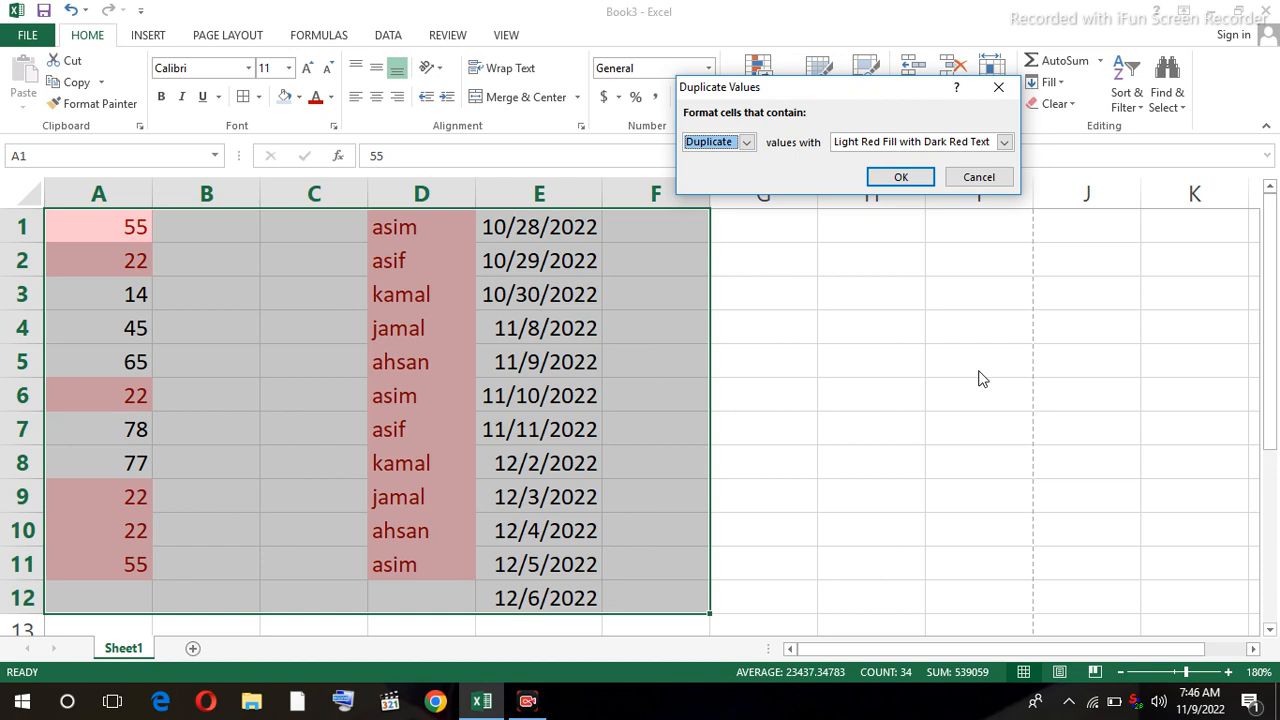
# Try the Duplicate Values rule on the selected range with Unique values, and cancel the rule.
pyautogui.click(748, 142)
pyautogui.click(738, 186)
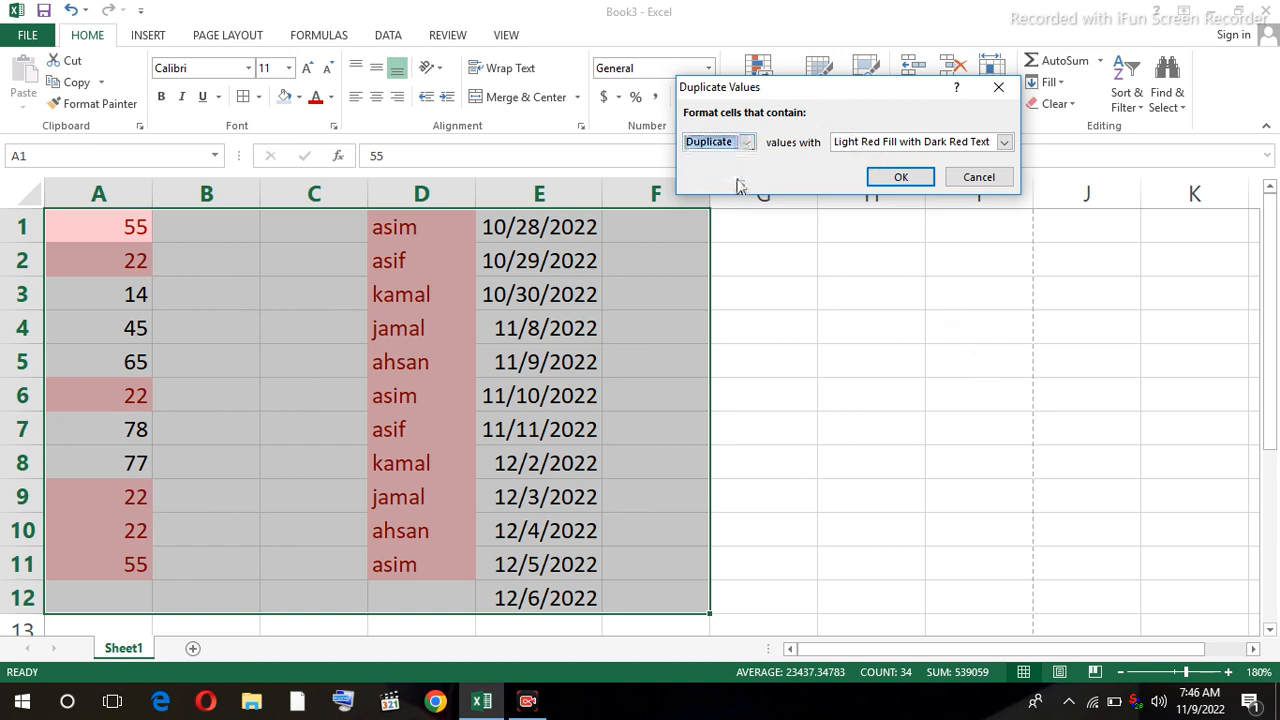
pyautogui.click(748, 142)
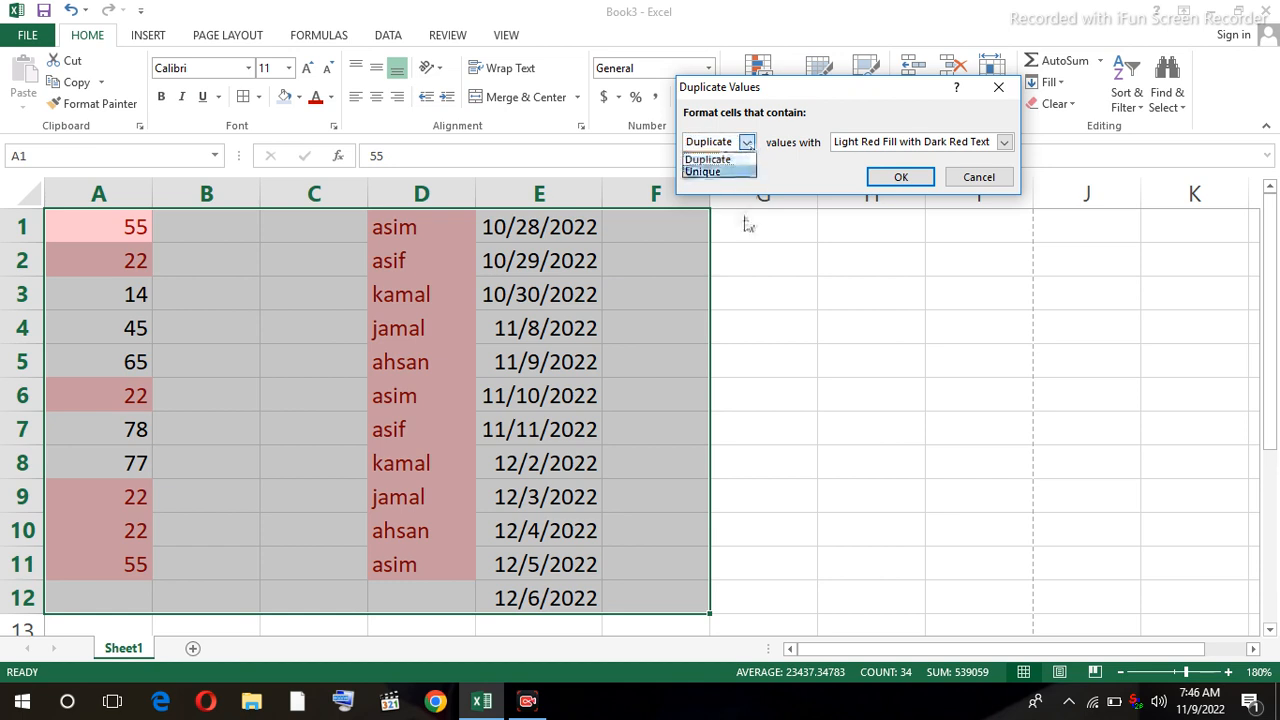
pyautogui.click(716, 173)
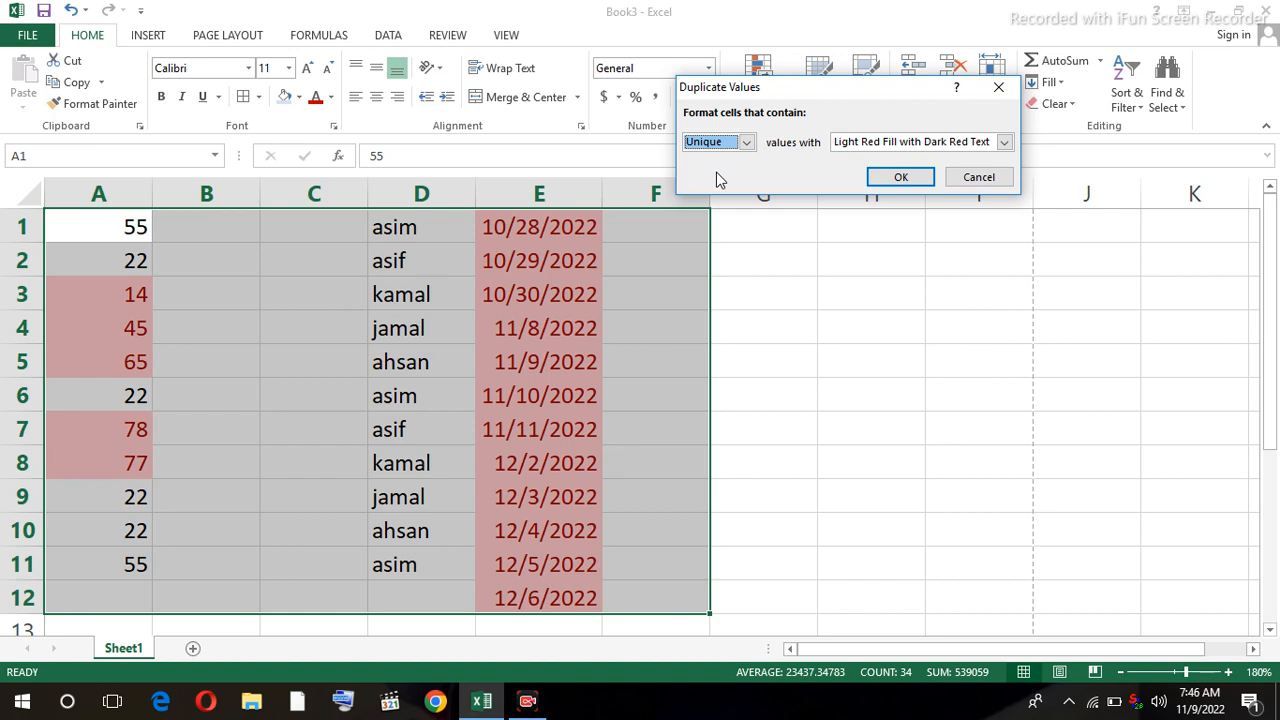
pyautogui.click(979, 177)
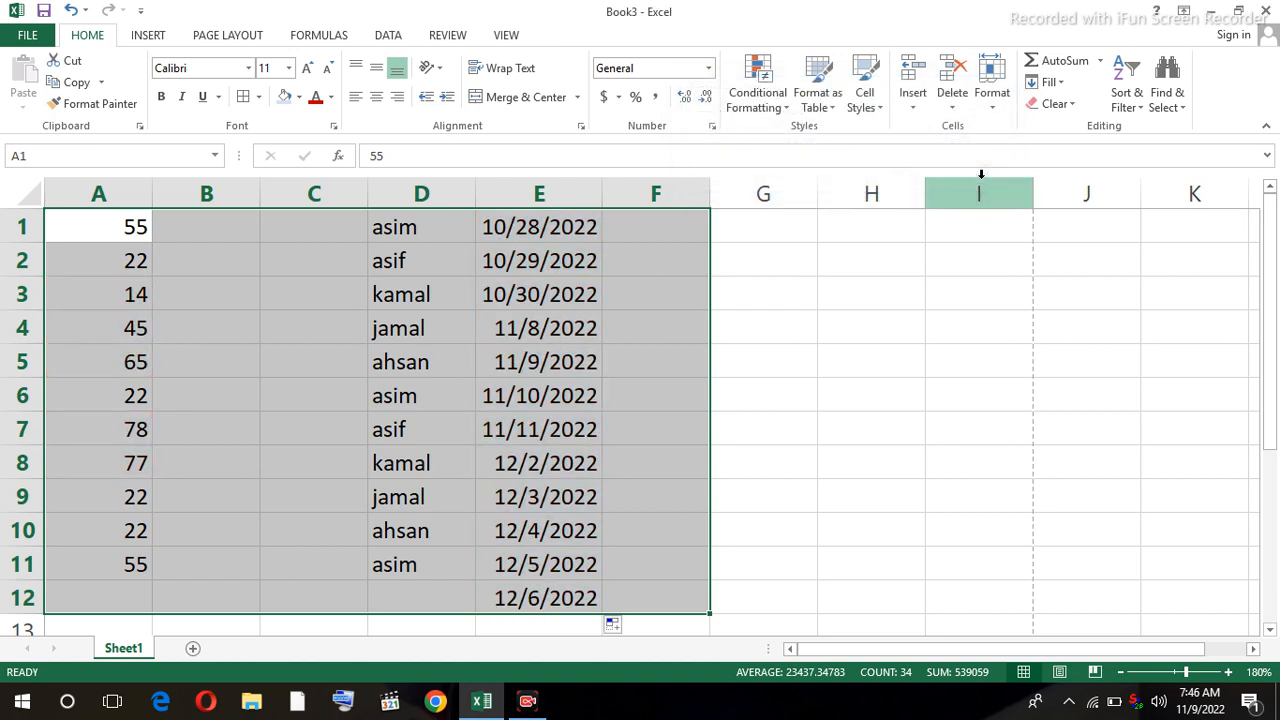
pyautogui.click(786, 110)
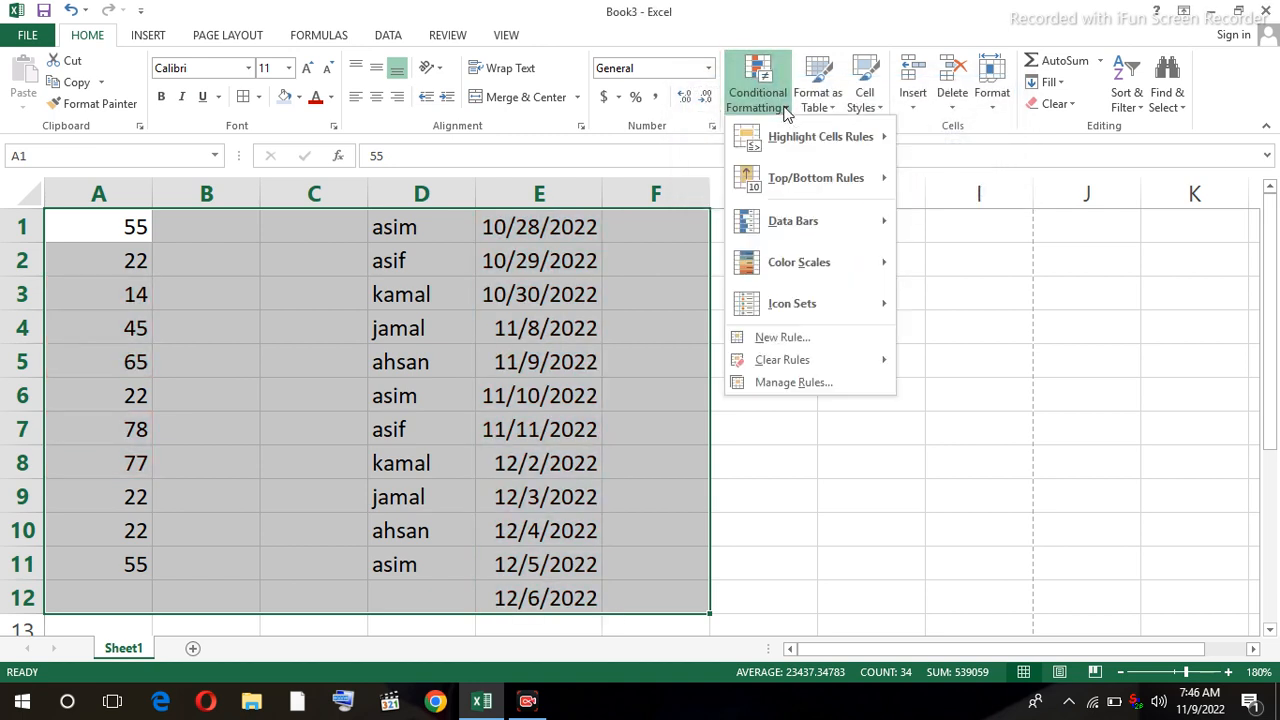
pyautogui.moveTo(829, 134)
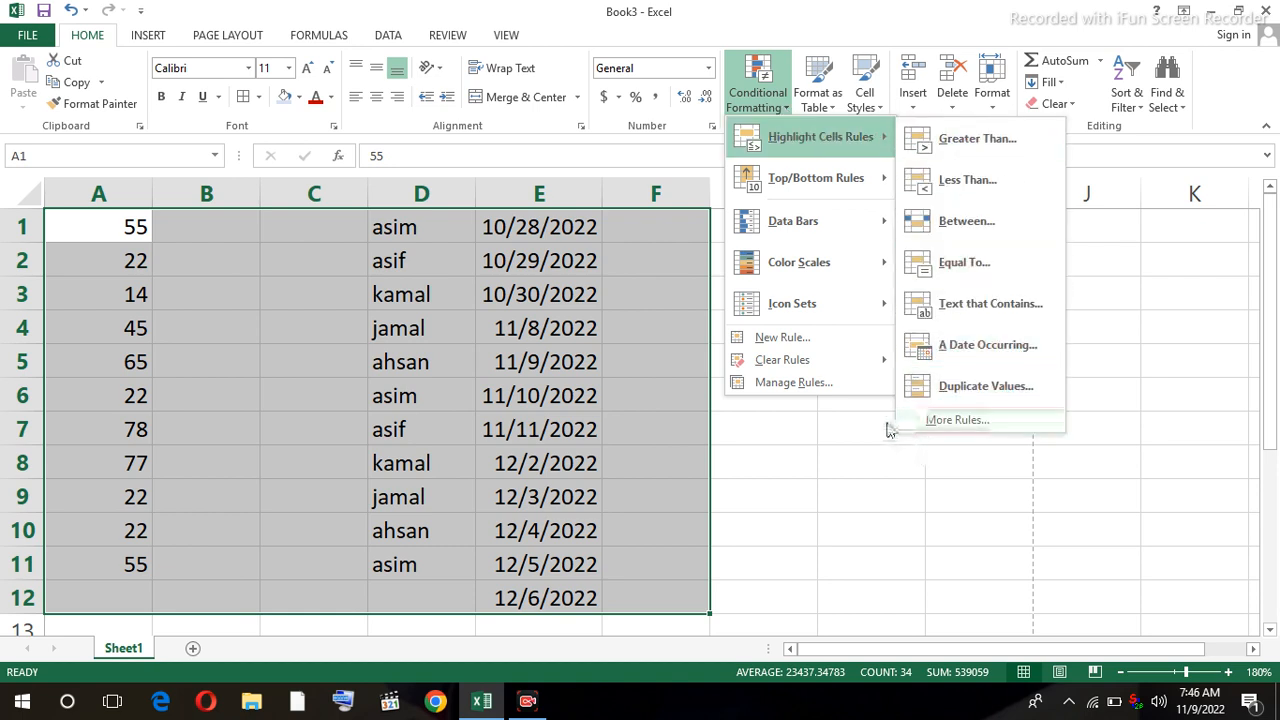
pyautogui.click(848, 424)
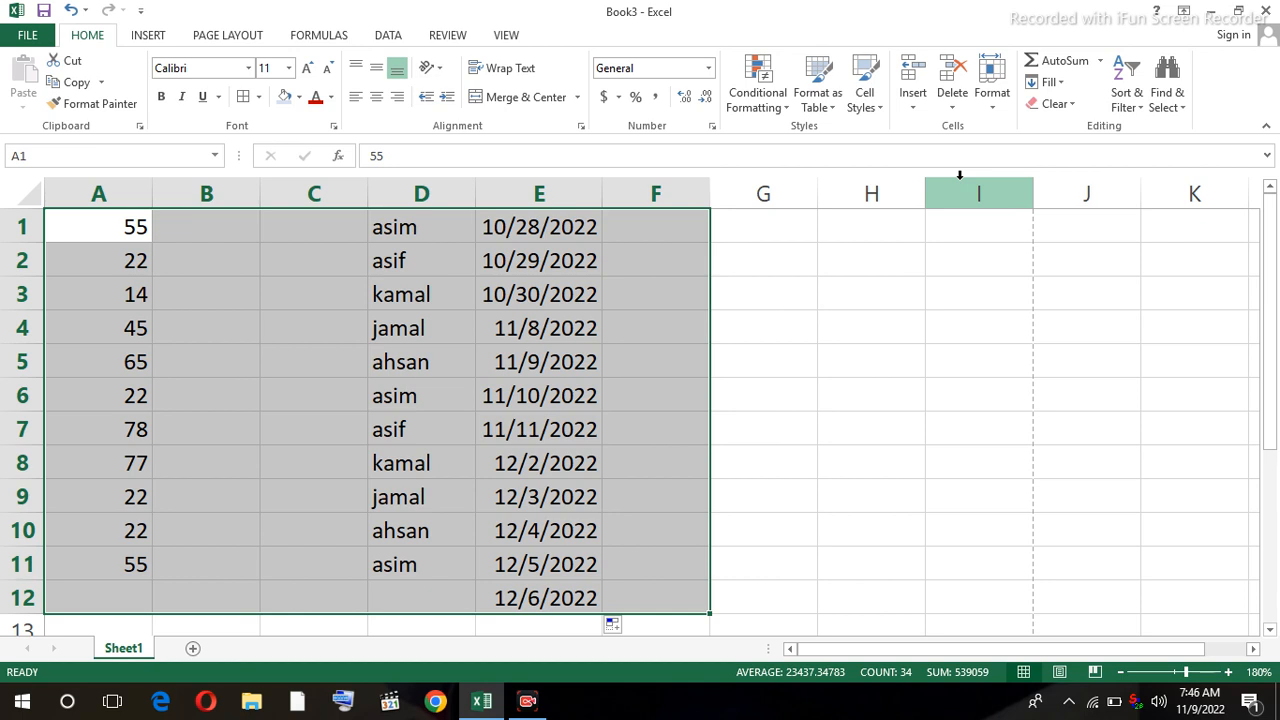
pyautogui.click(800, 298)
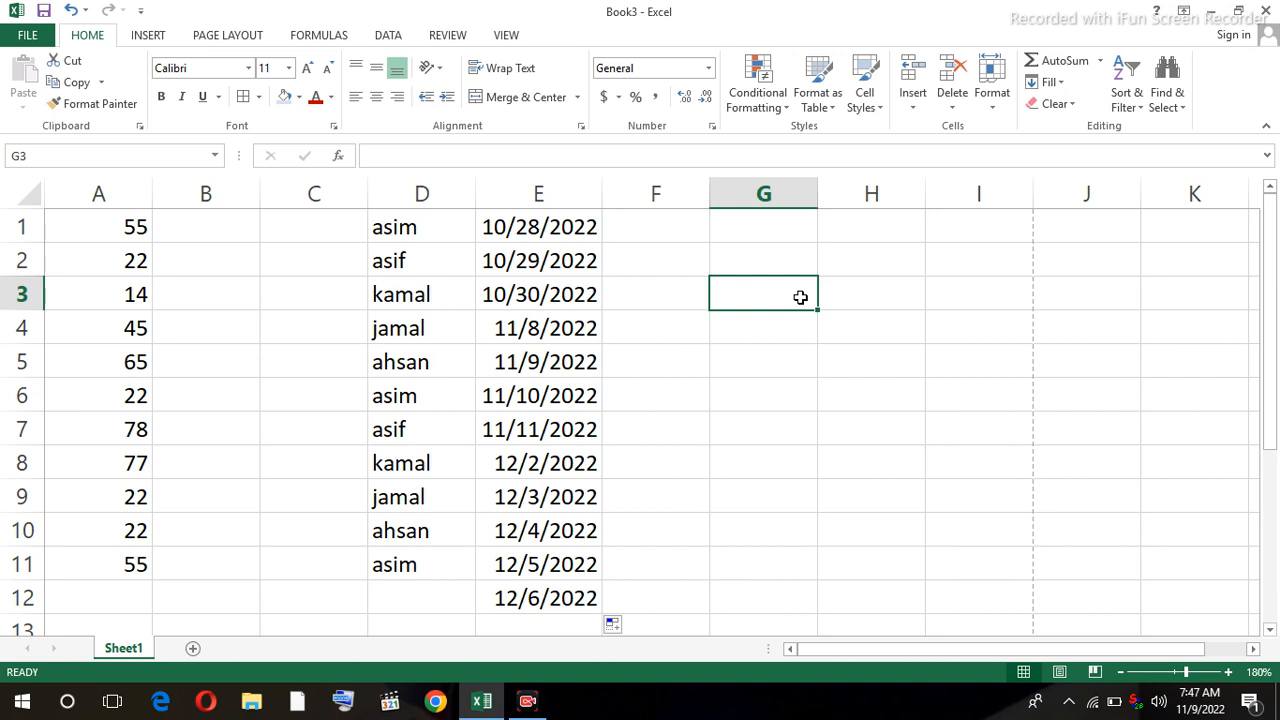
pyautogui.click(530, 702)
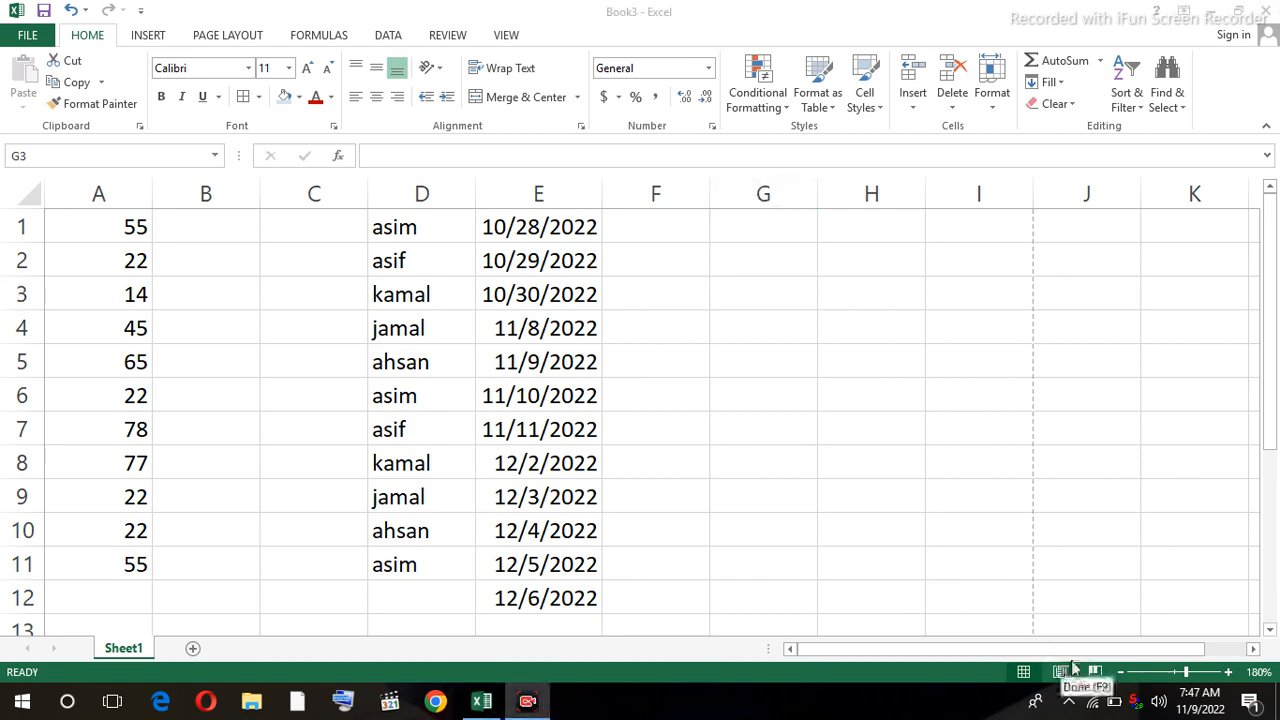